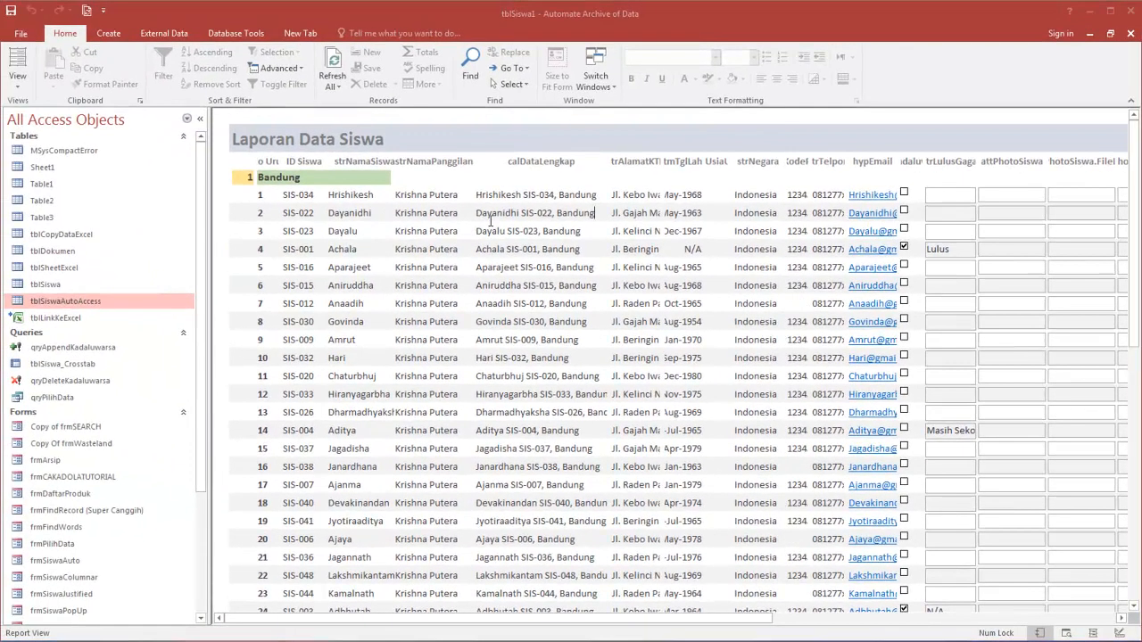
Close the open student data report.
left_click(382, 196)
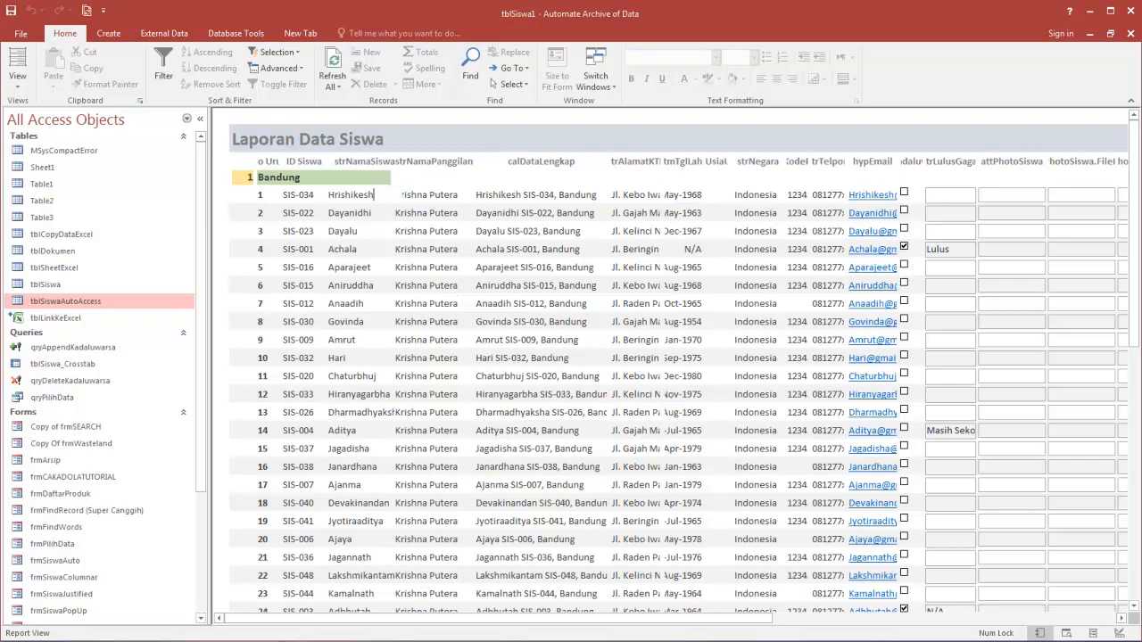
left_click(736, 431)
left_click(1129, 34)
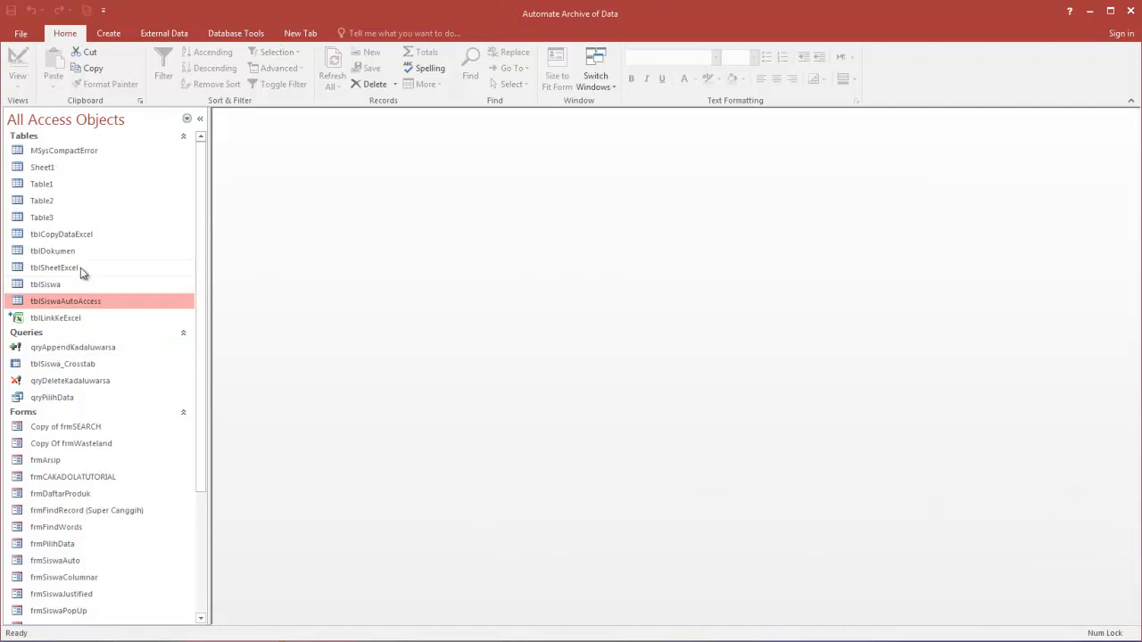
Open the tblSiswa table and maximize its window.
left_click(56, 286)
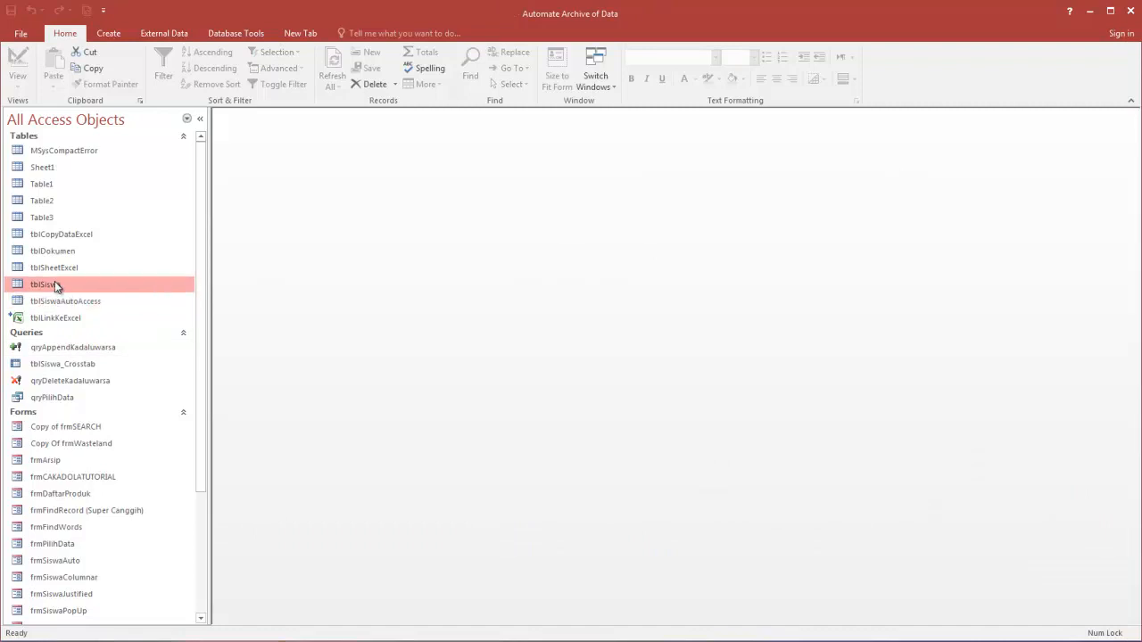
double_click(56, 286)
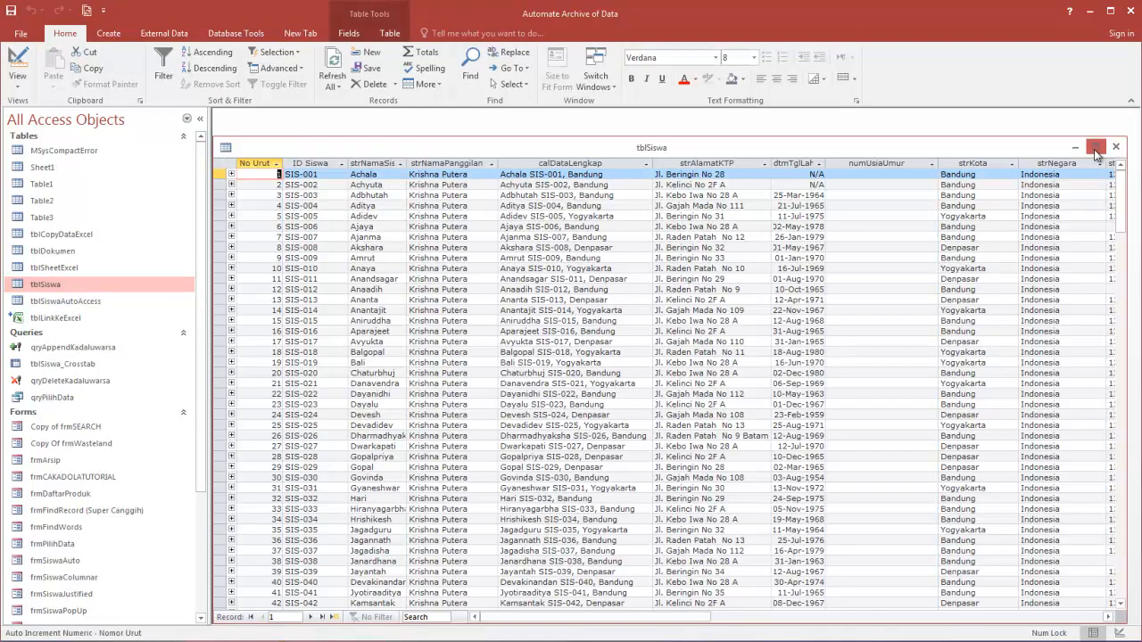
left_click(1095, 148)
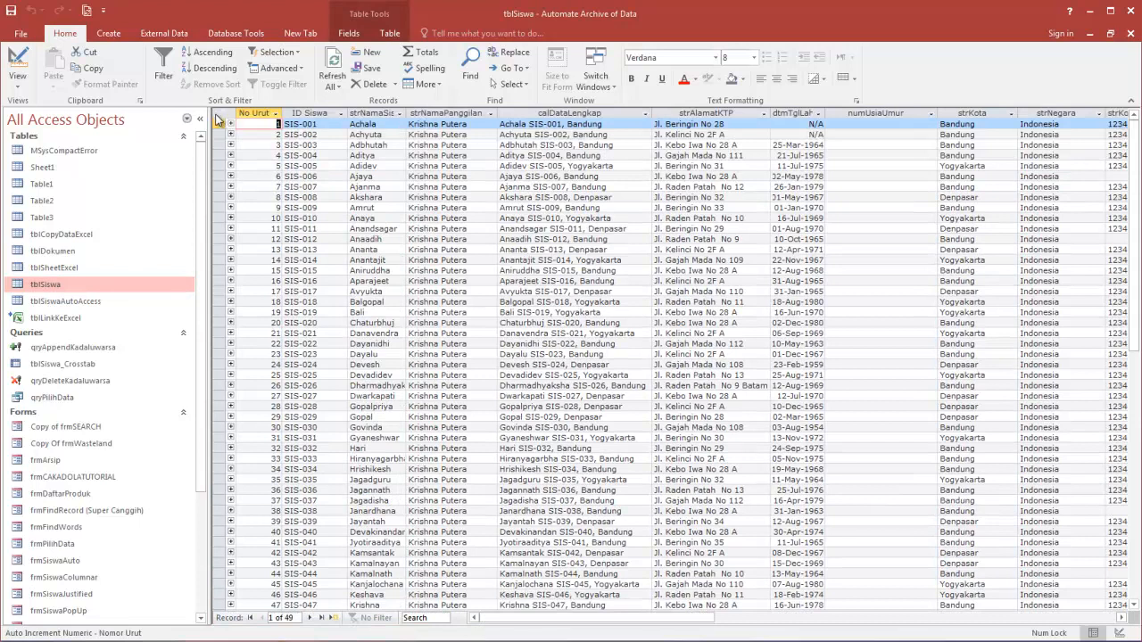
Fit the width of all tblSiswa columns to their contents and clear the selection.
left_click(218, 119)
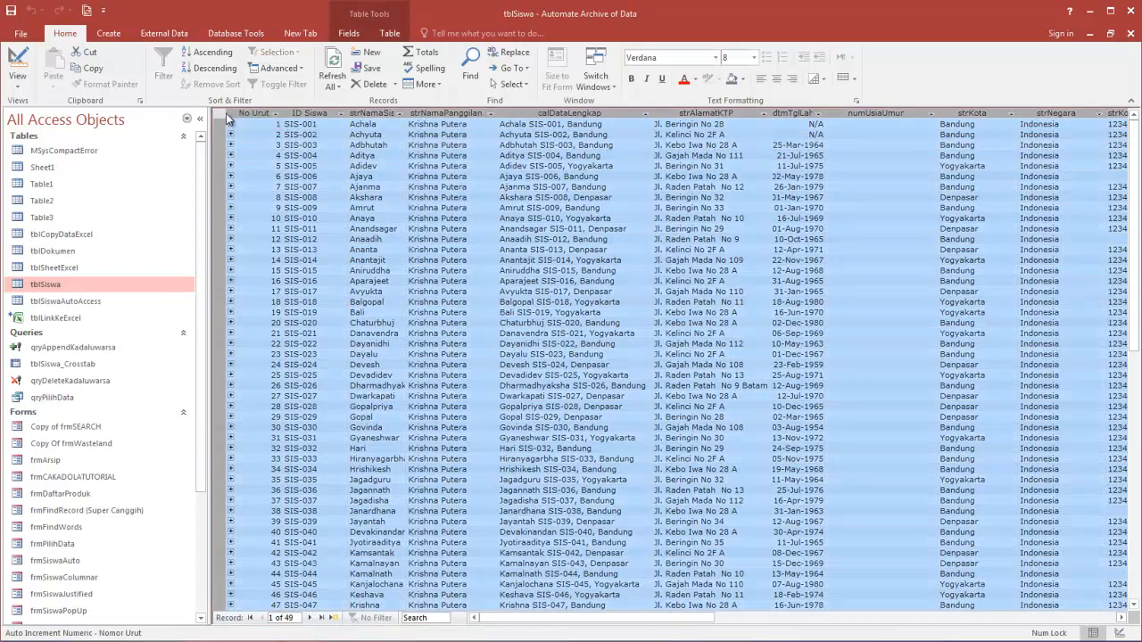
double_click(278, 114)
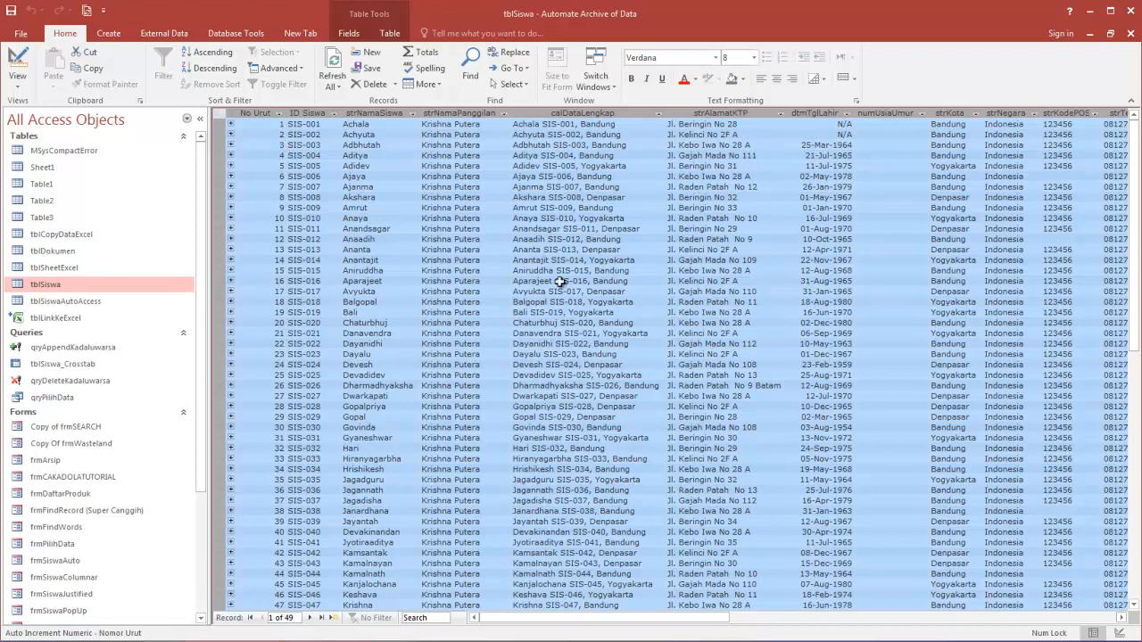
left_click(535, 262)
left_click(586, 283)
left_click(422, 365)
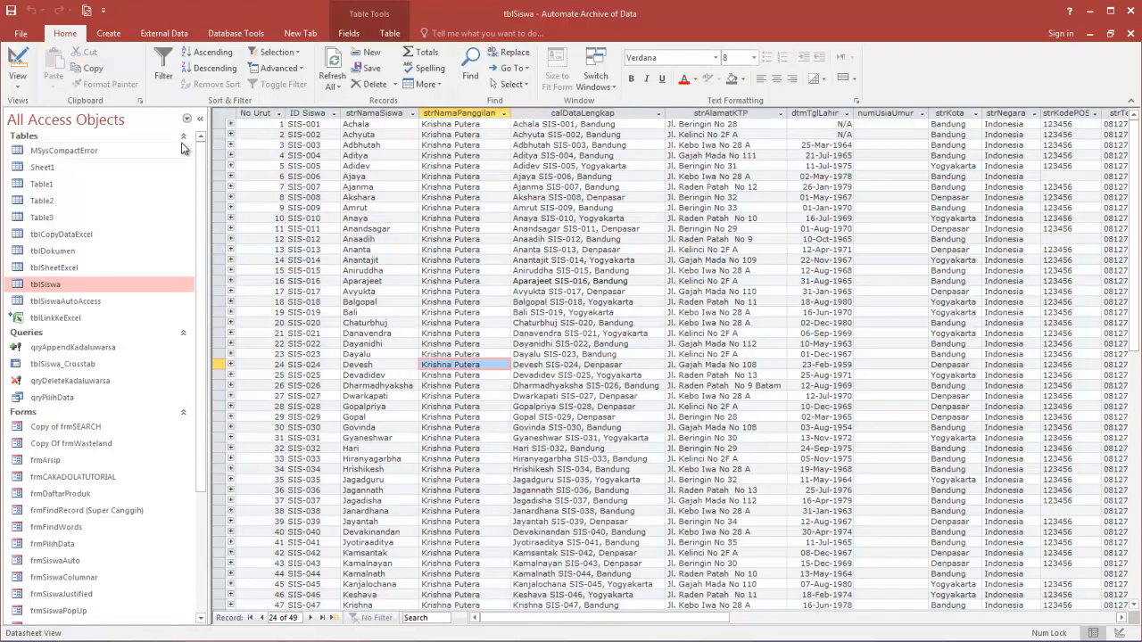
Expand the related document subdatasheets of all tblSiswa records and collapse them again.
left_click(219, 116)
left_click(231, 124)
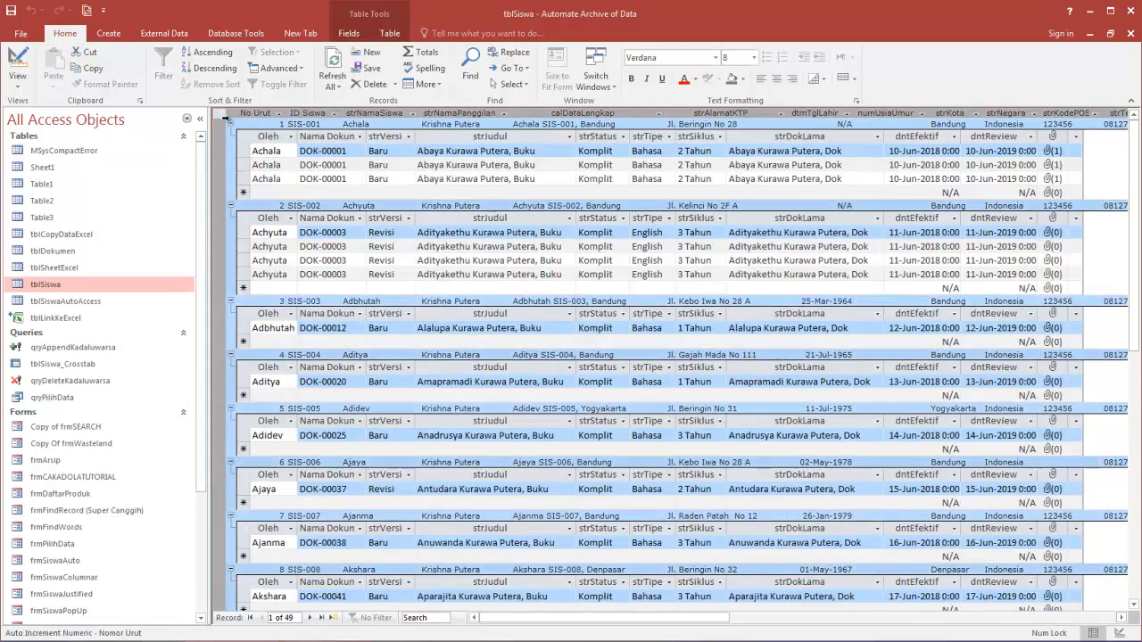
left_click(230, 124)
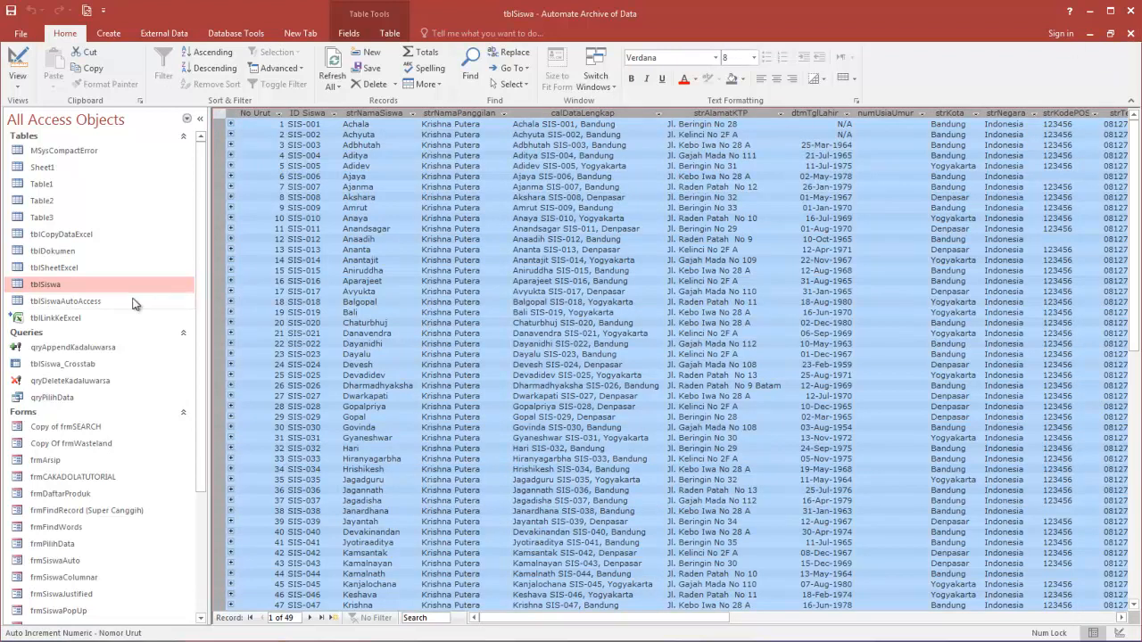
View the records of the tblDokumen table and return to the tblSiswa datasheet.
double_click(66, 266)
double_click(54, 285)
left_click(59, 258)
double_click(59, 258)
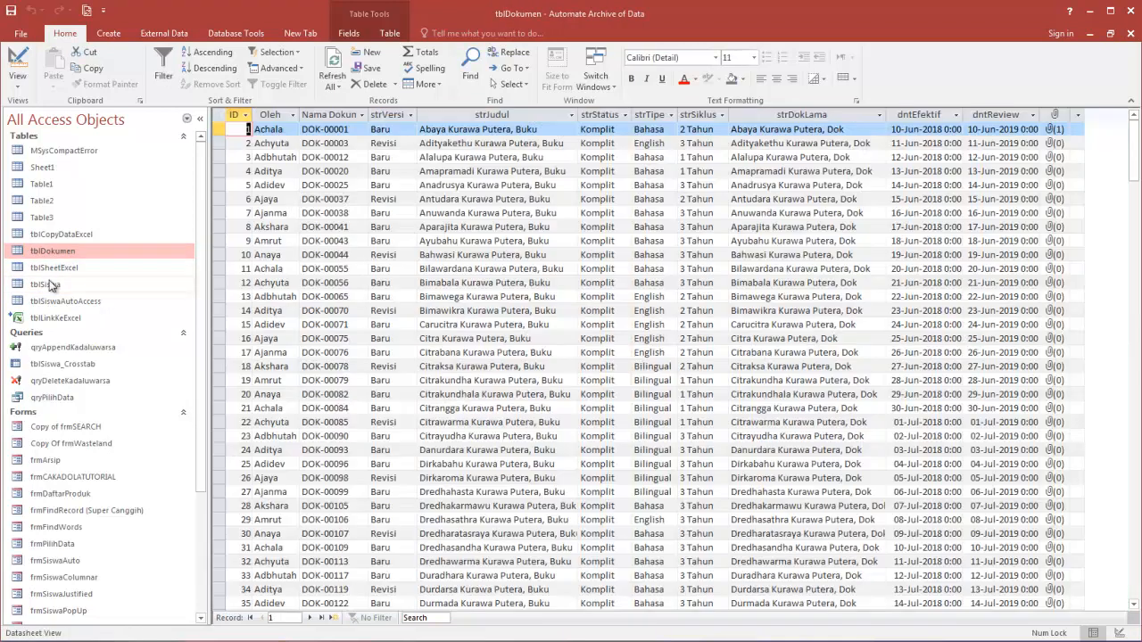
double_click(47, 284)
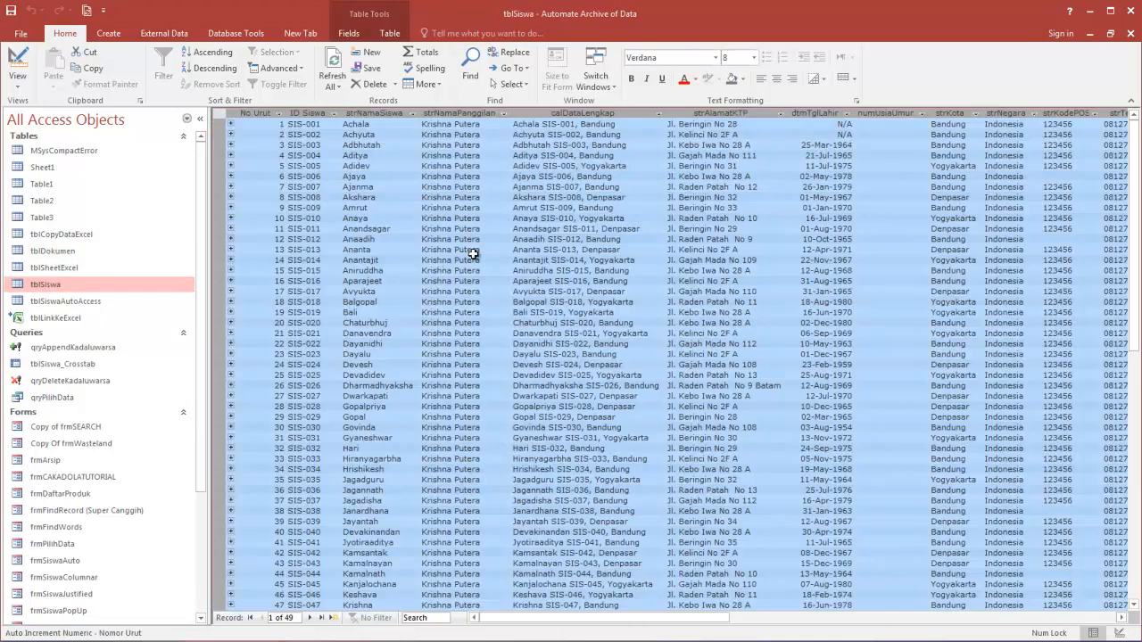
left_click(477, 250)
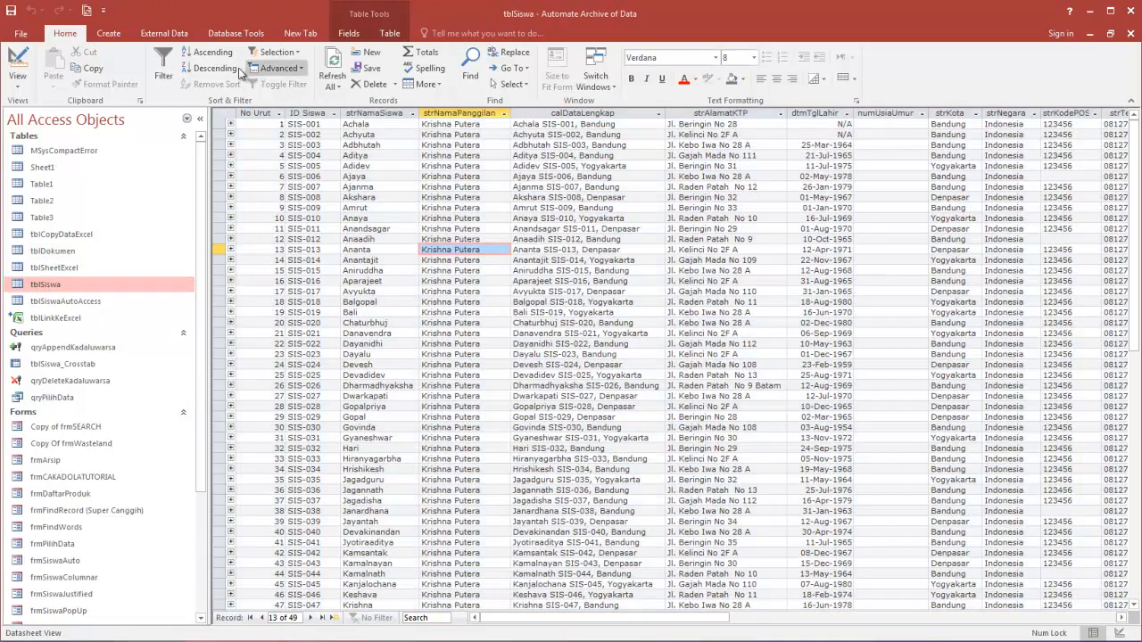
Start the Report Wizard with tblSiswa as the source and move its dialog over the datasheet.
left_click(103, 34)
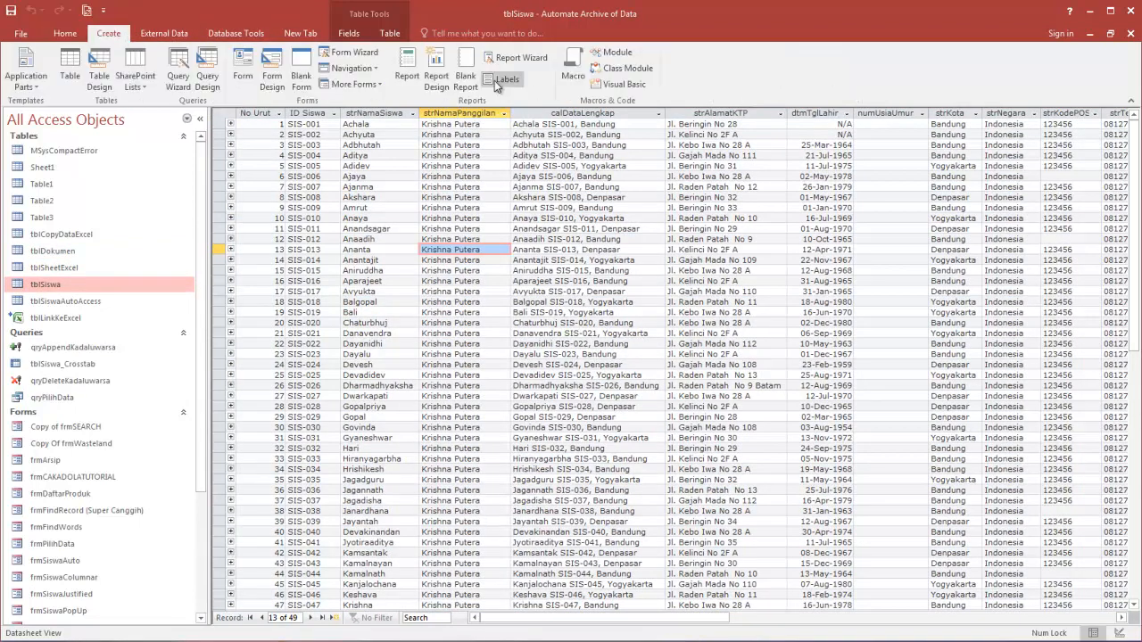
left_click(535, 60)
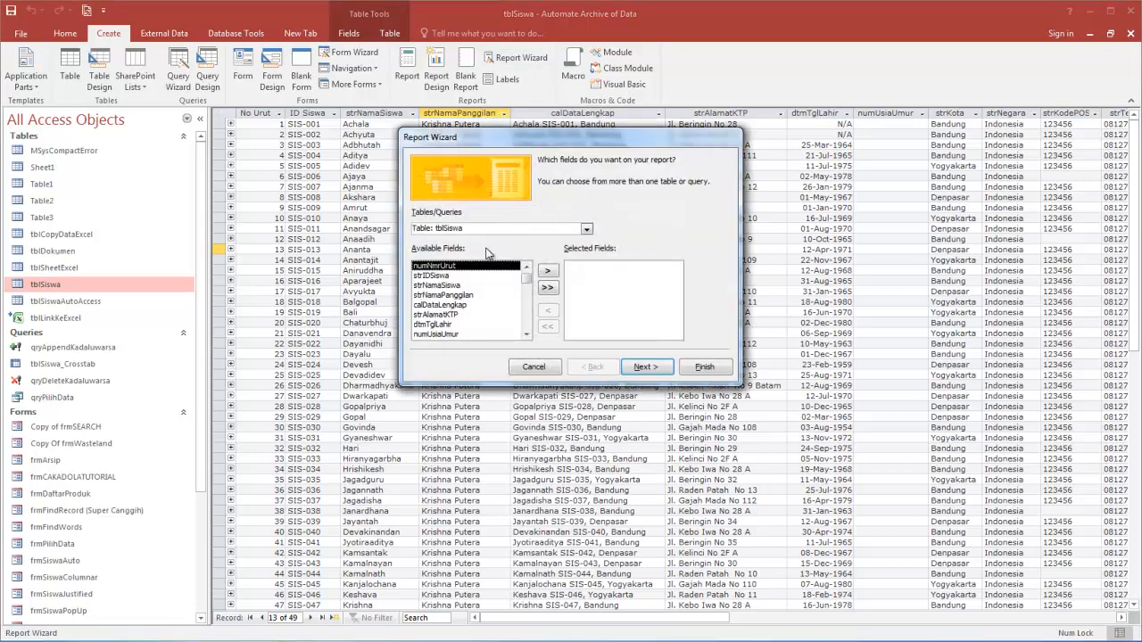
left_click_drag(479, 143, 173, 199)
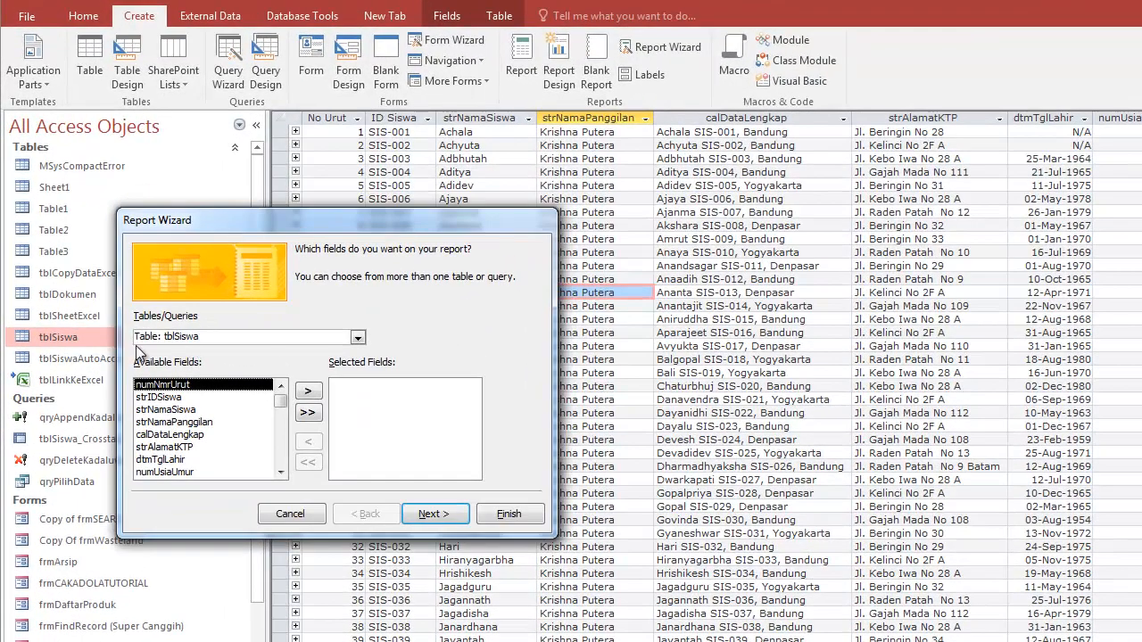
left_click_drag(406, 225, 802, 174)
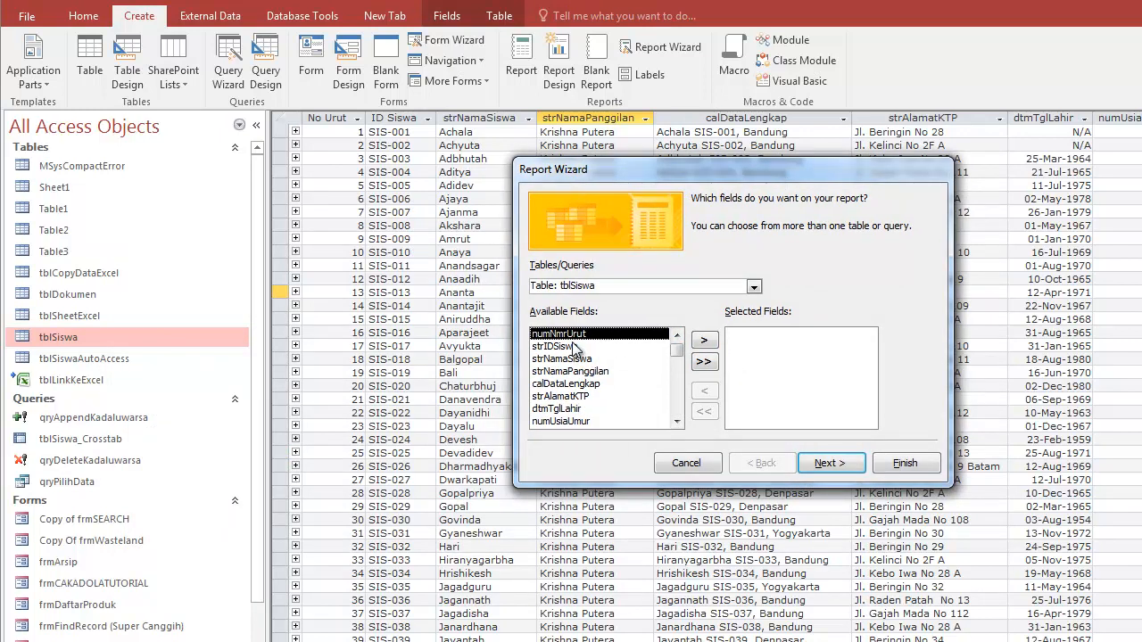
Try adding numNmrUrut through calDataLengkap individually and the remaining fields all at once, and clear the selected fields.
left_click(704, 342)
left_click(704, 342)
left_click(704, 342)
left_click(704, 341)
left_click(704, 341)
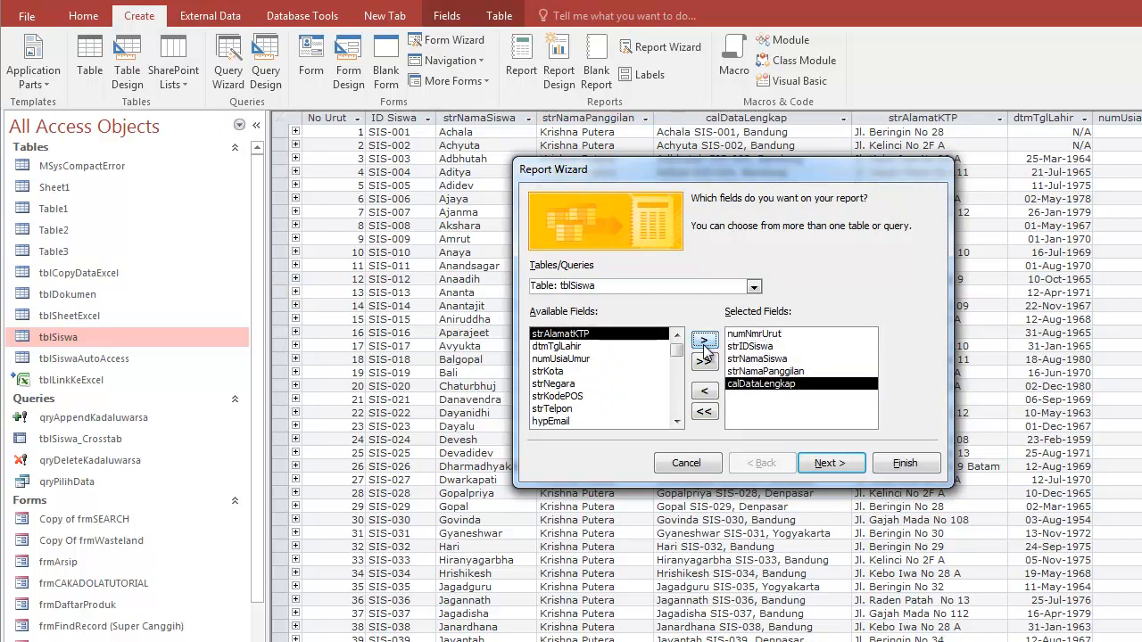
left_click(703, 361)
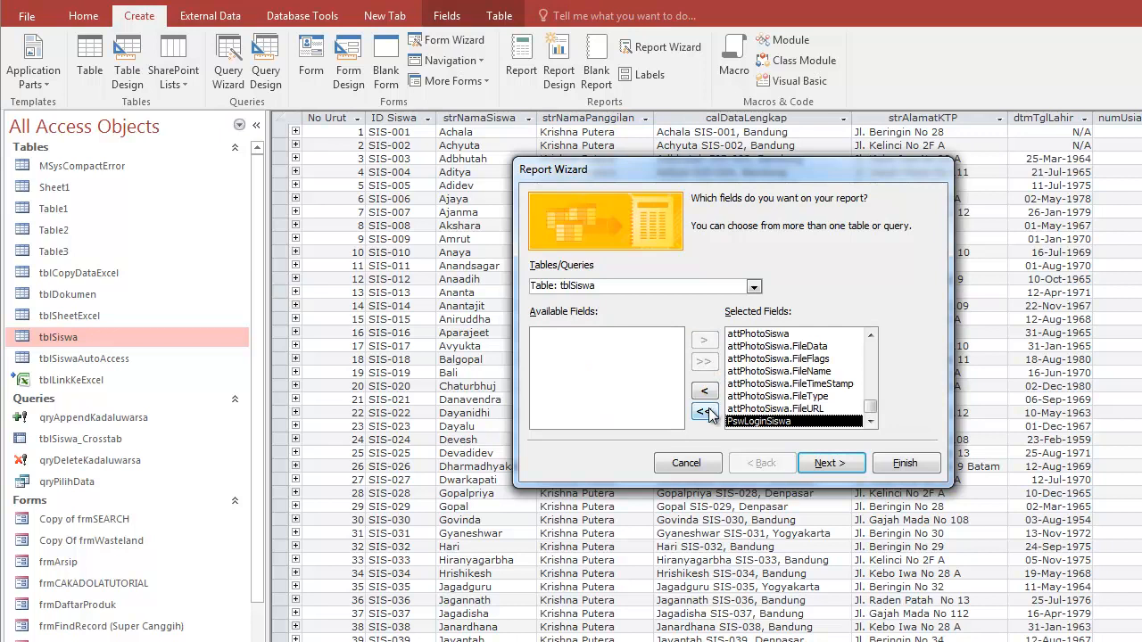
left_click(705, 411)
Try adding four fields and removing them one by one, and adding and removing all fields at once.
left_click(708, 342)
left_click(708, 342)
left_click(709, 342)
left_click(708, 342)
left_click(707, 391)
left_click(706, 390)
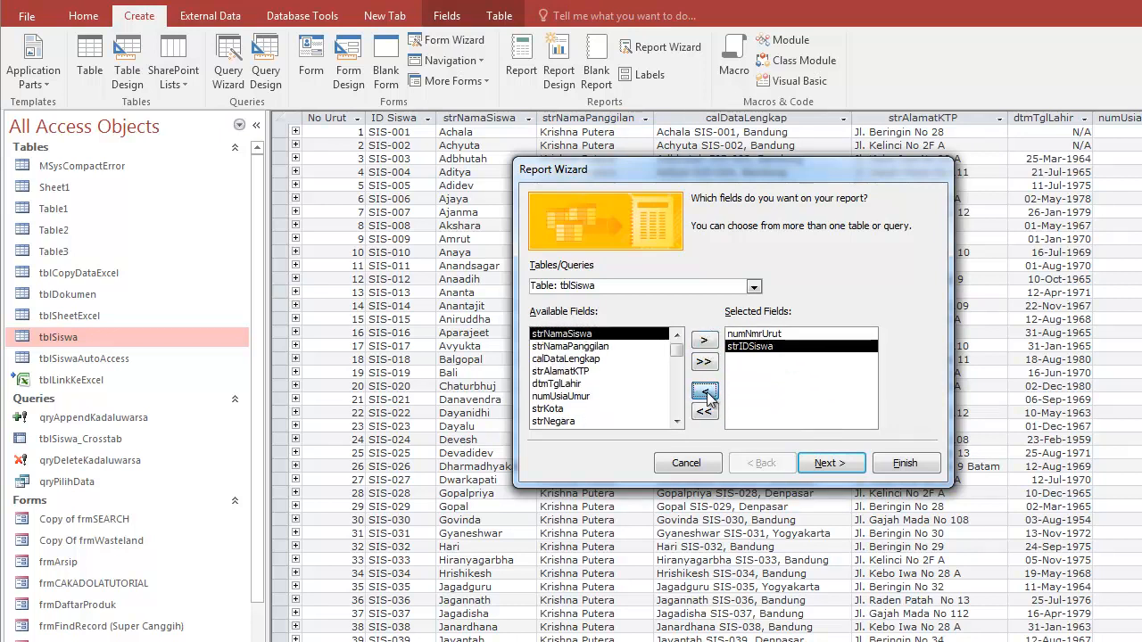
left_click(707, 392)
left_click(706, 393)
left_click(705, 362)
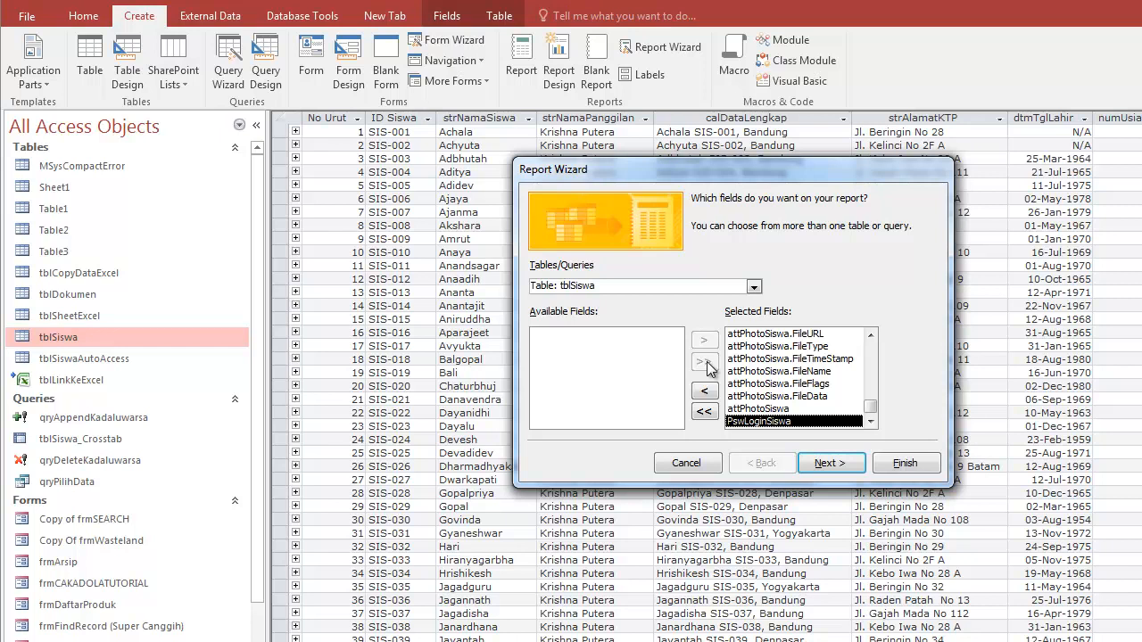
left_click(711, 414)
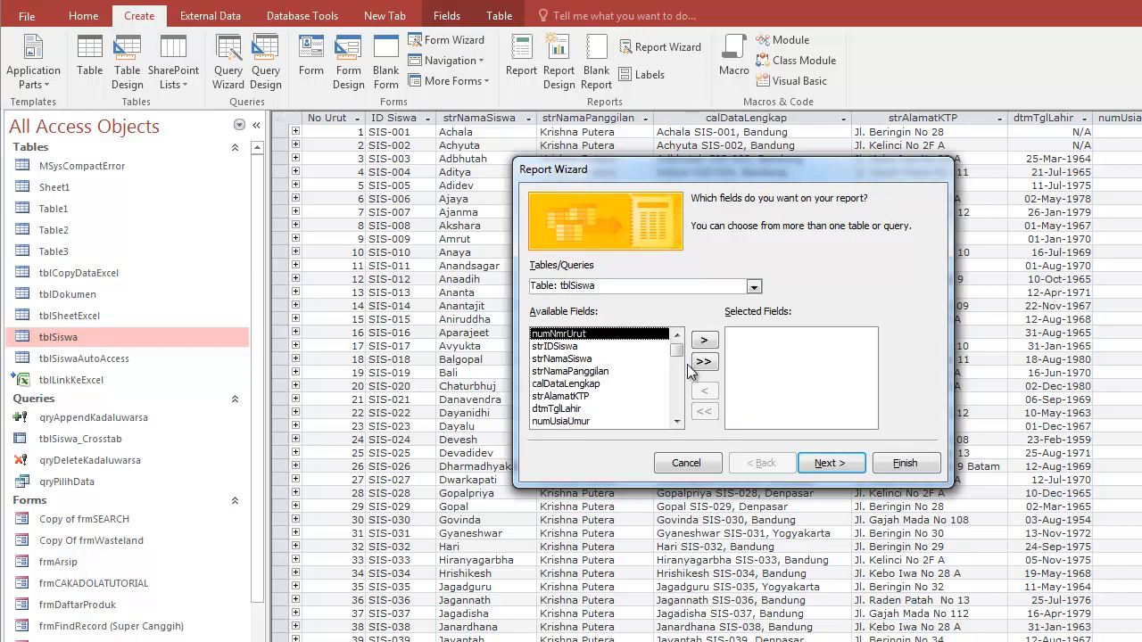
Add the tblSiswa fields from numNmrUrut through strLulusGagal to the report and continue to the grouping options.
left_click(704, 343)
left_click(704, 343)
double_click(706, 343)
double_click(705, 343)
double_click(706, 343)
double_click(706, 343)
left_click(707, 342)
double_click(707, 343)
left_click(707, 343)
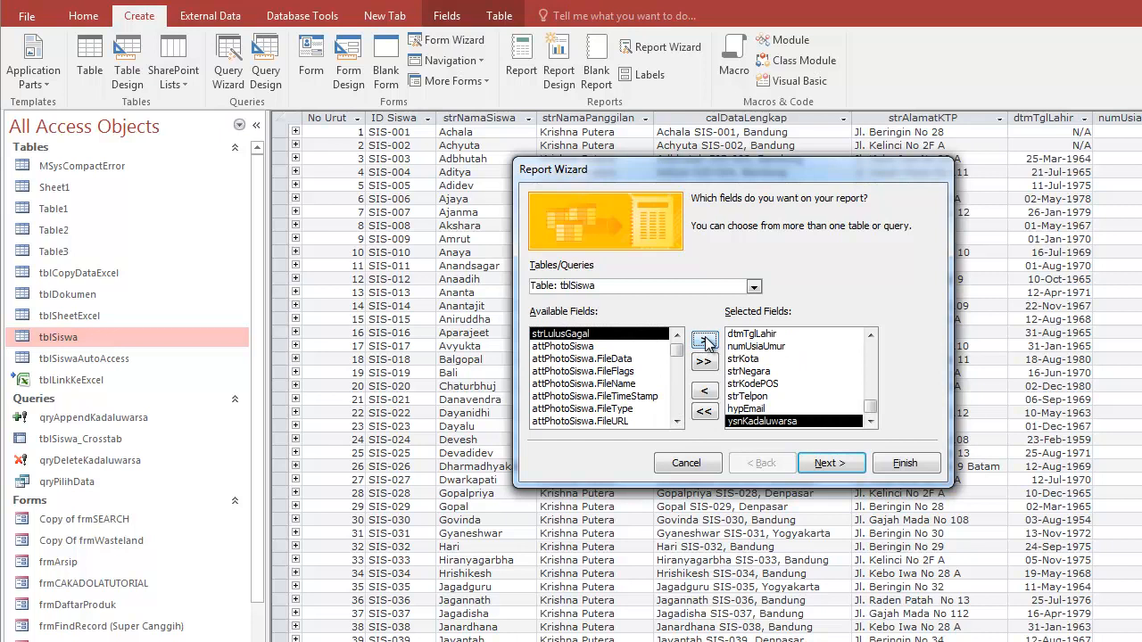
left_click(706, 344)
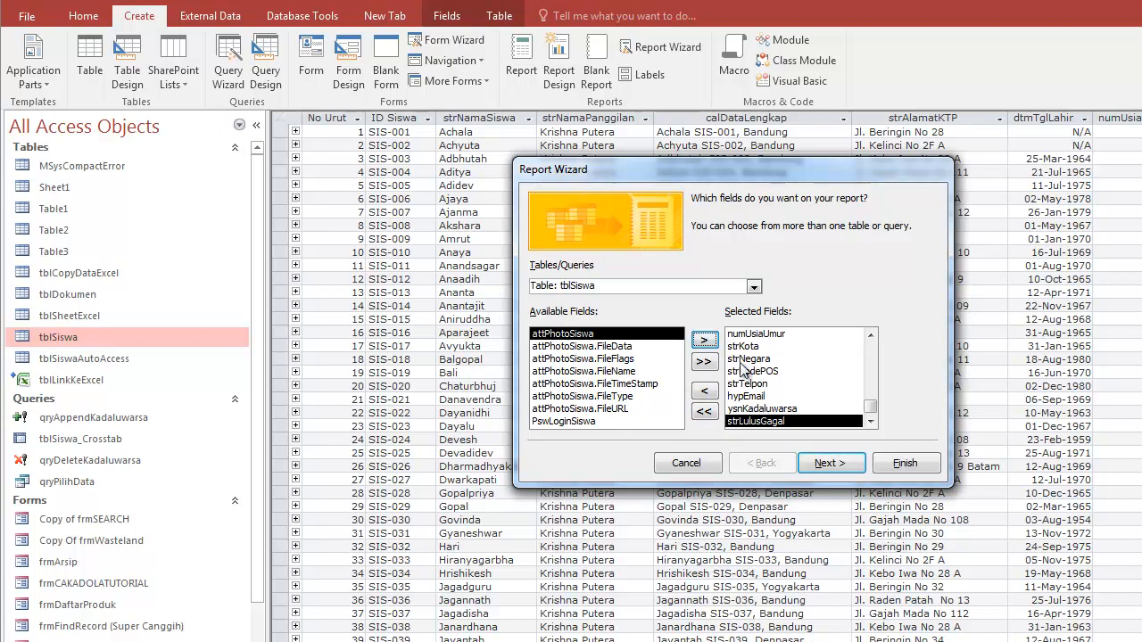
left_click(827, 463)
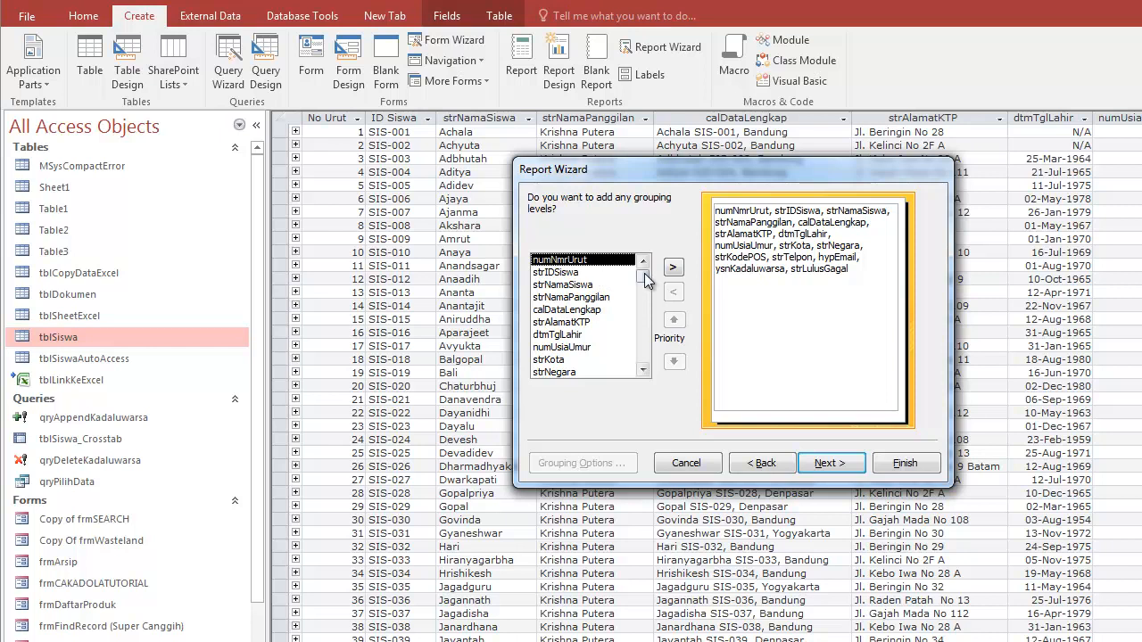
Leave the report without grouping levels and continue to the sort order options.
left_click(564, 273)
left_click(563, 296)
left_click(547, 259)
left_click(556, 273)
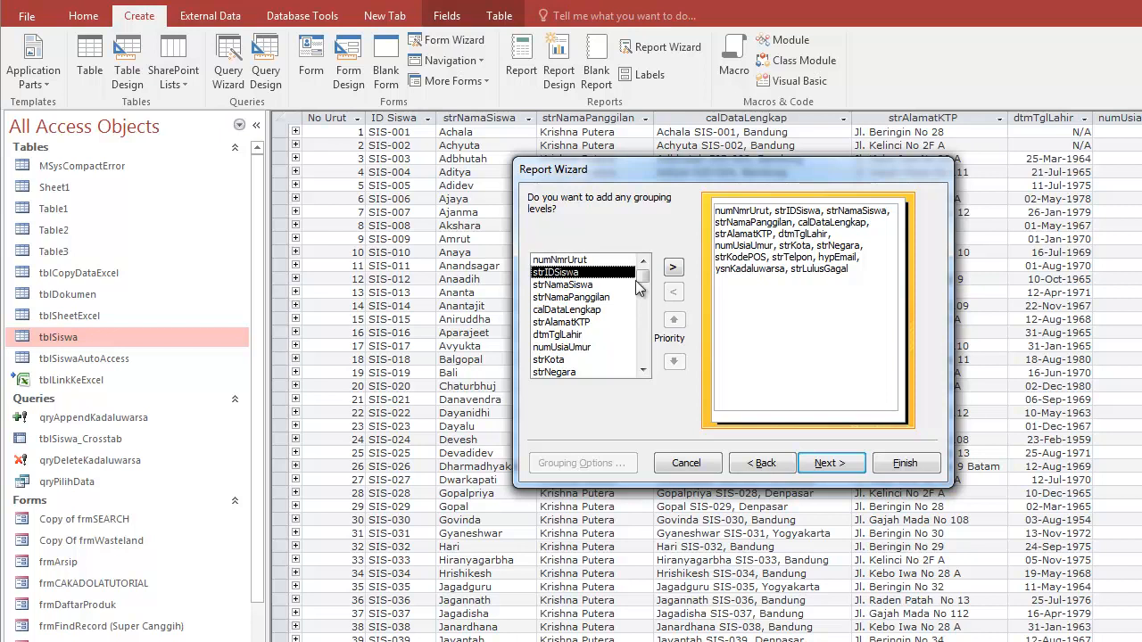
left_click(614, 261)
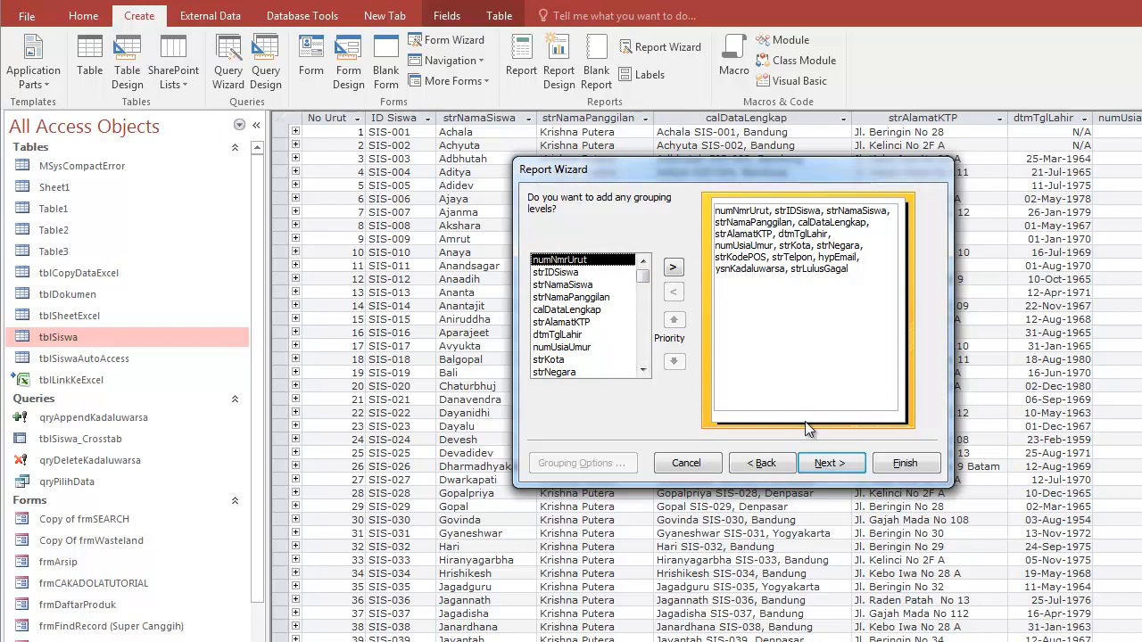
left_click(829, 463)
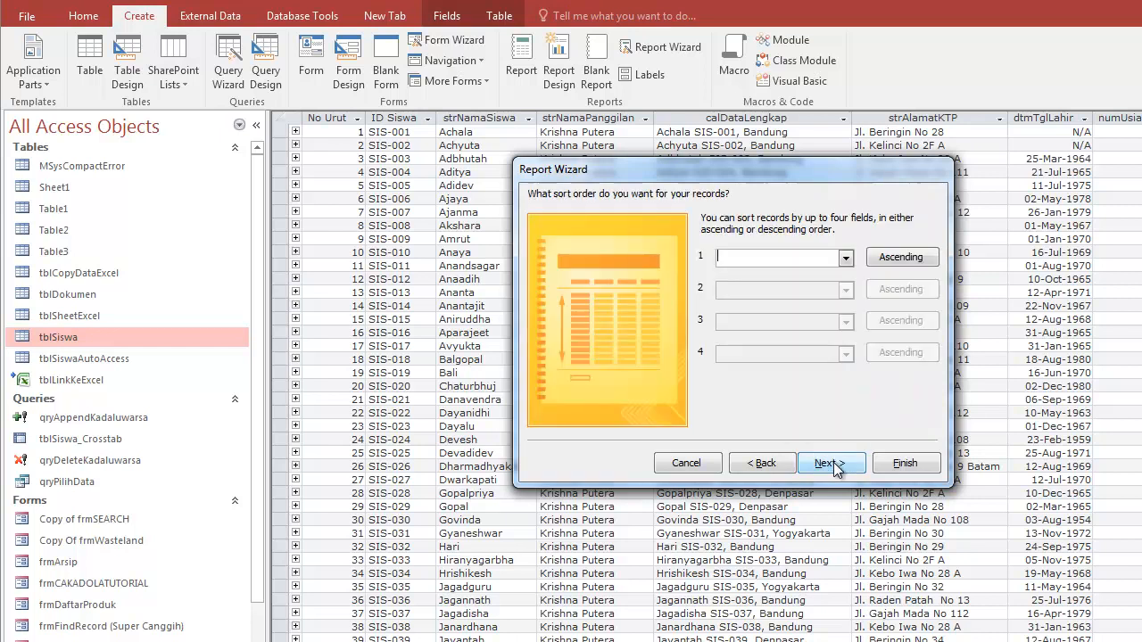
Sort the report records first by strIDSiswa and second by strNamaSiswa, both ascending.
left_click(846, 261)
left_click(846, 259)
left_click(845, 260)
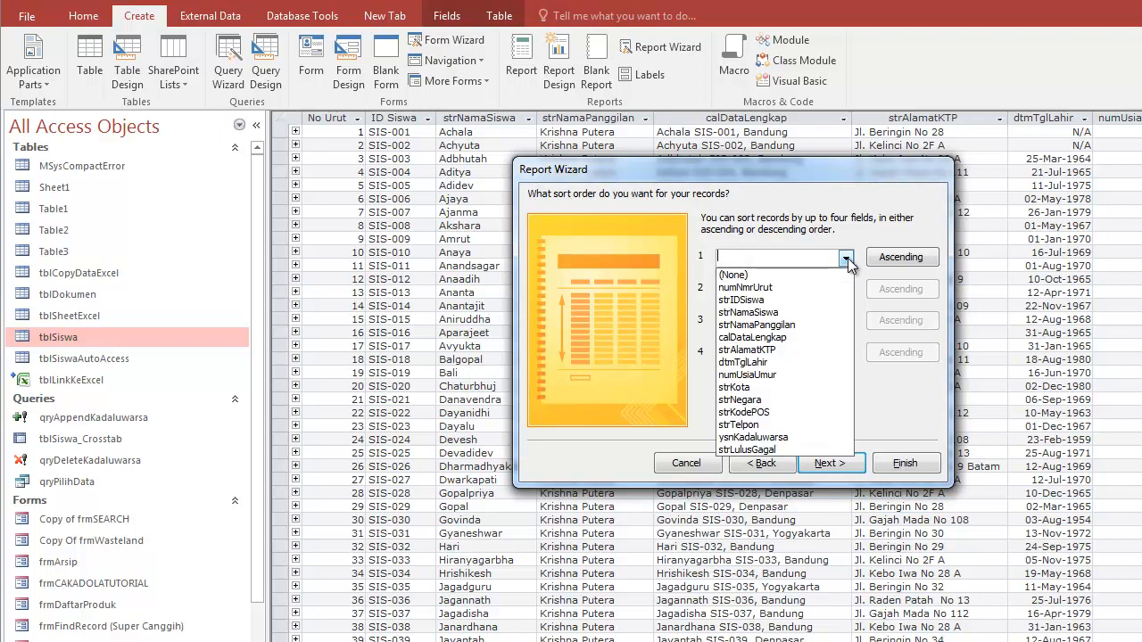
left_click(802, 300)
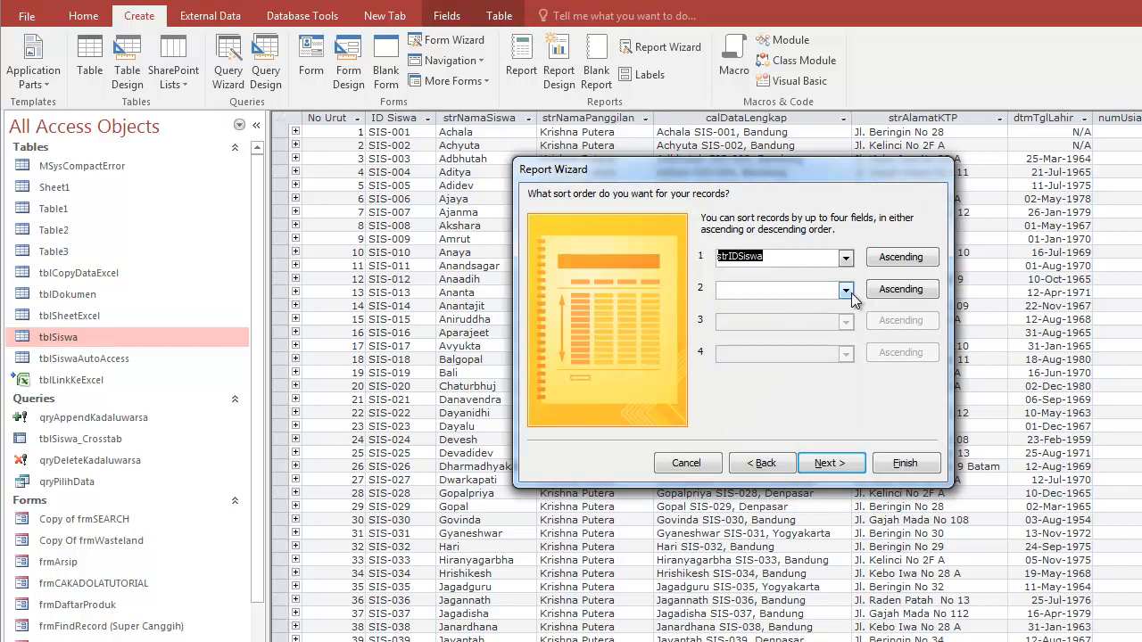
left_click(845, 290)
left_click(781, 345)
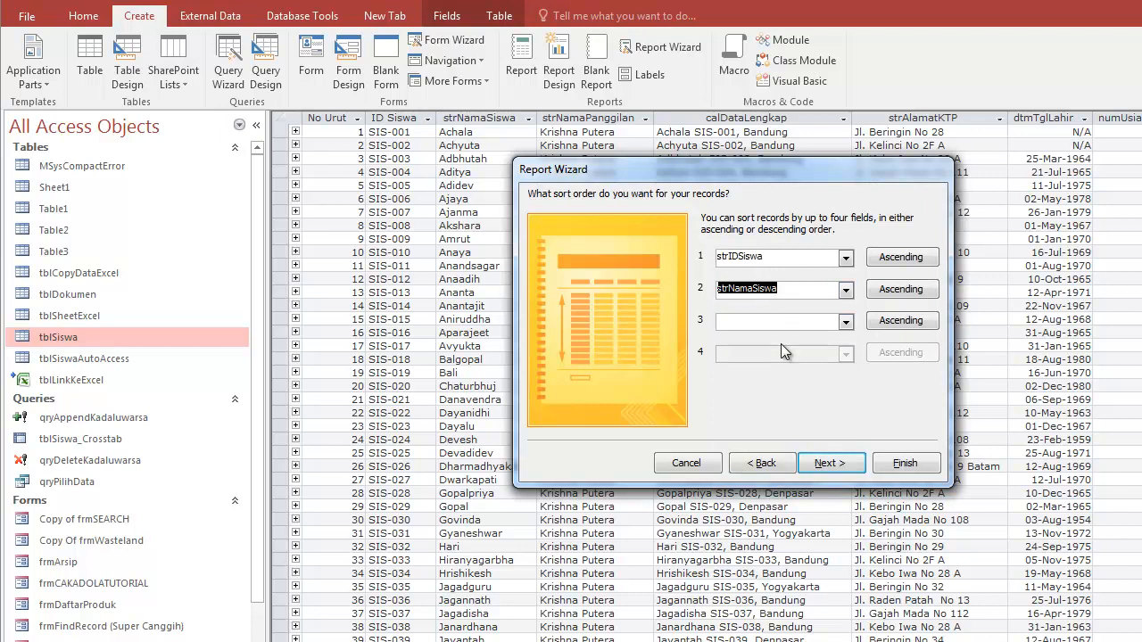
left_click(804, 258)
Set strKota as third and dtmTglLahir as fourth ascending sort field, and continue to the layout options.
left_click(845, 322)
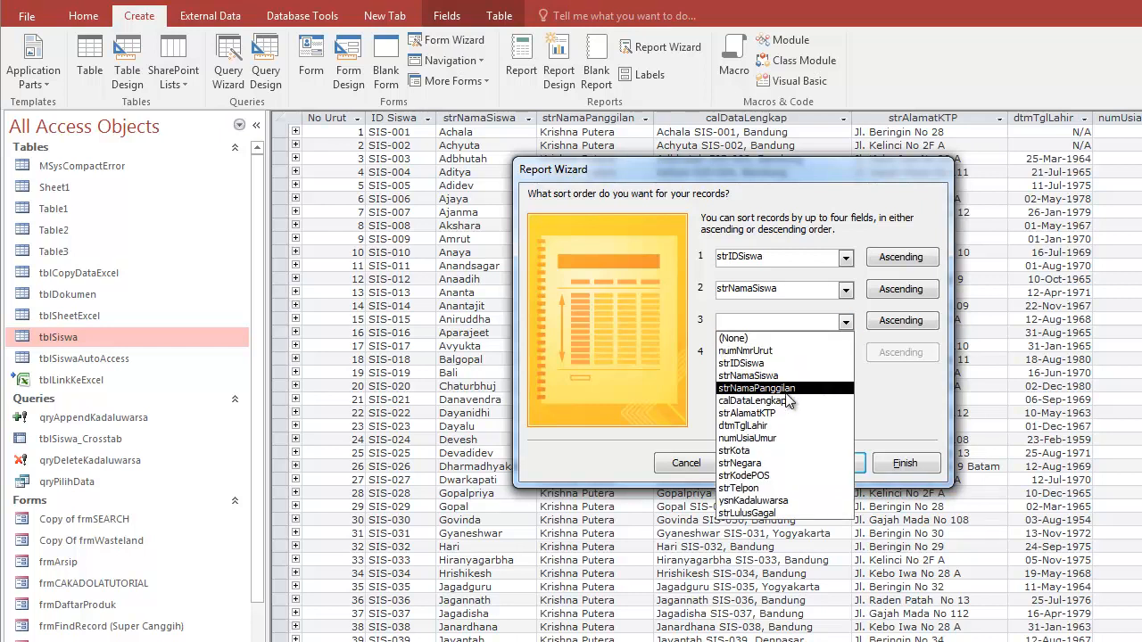
left_click(782, 451)
left_click(845, 357)
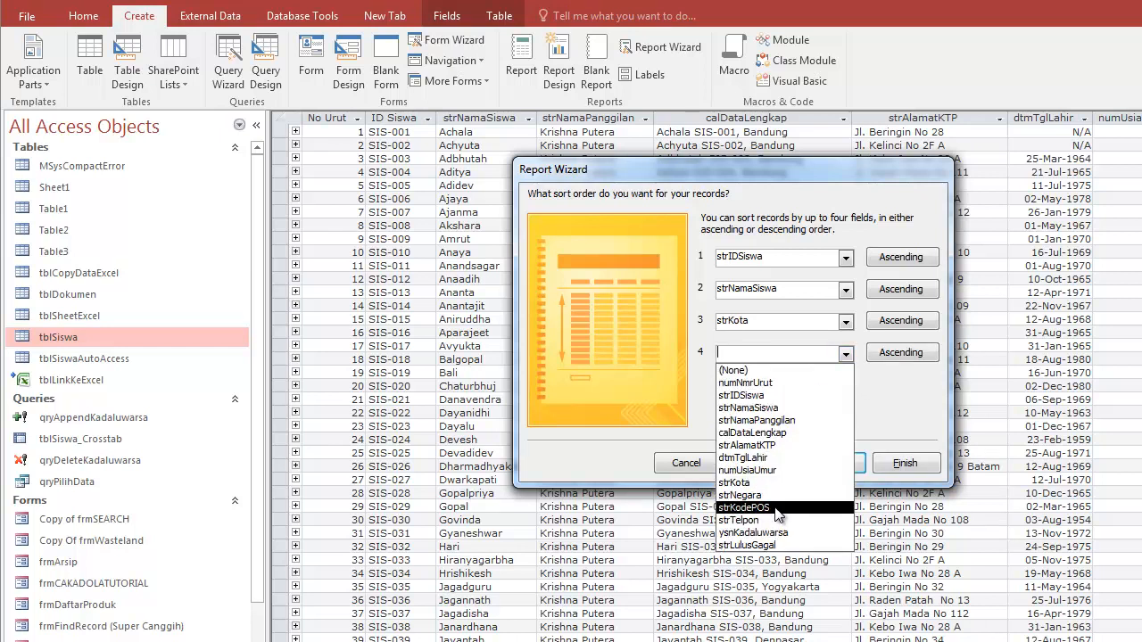
left_click(773, 458)
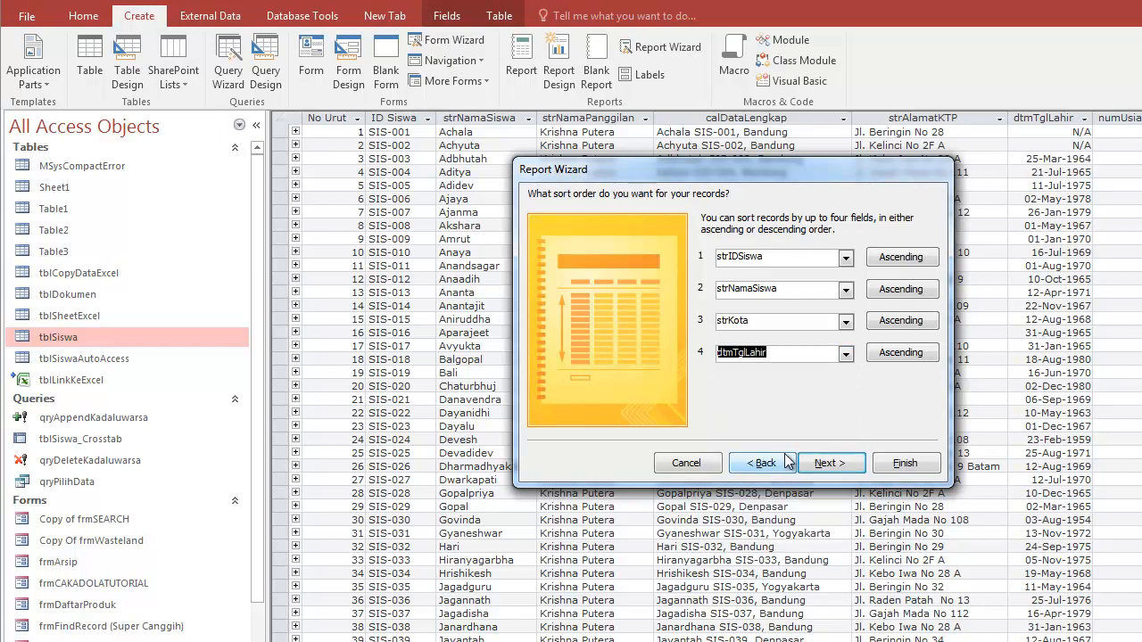
left_click(834, 468)
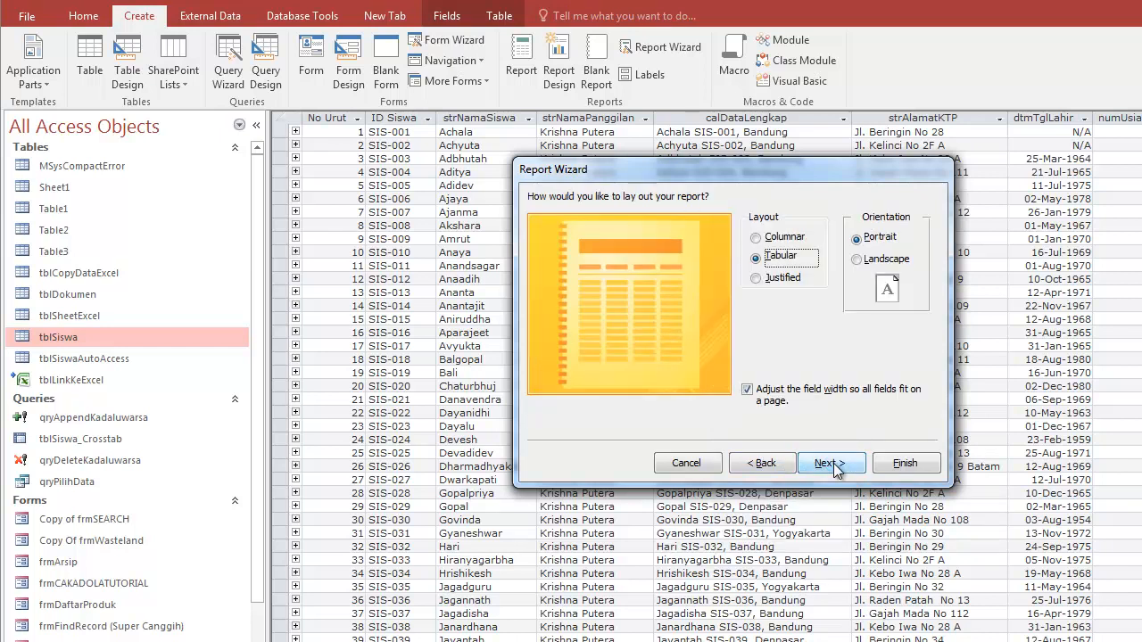
Try the Columnar, Tabular and Justified layouts for the report to compare their previews.
left_click(775, 239)
left_click(769, 257)
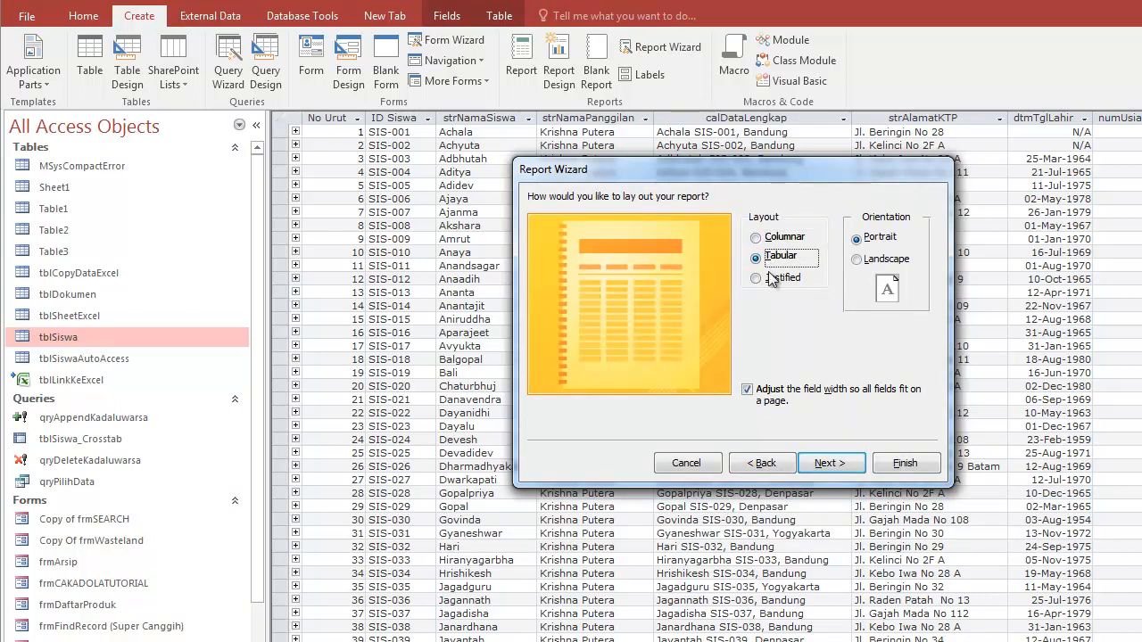
left_click(772, 278)
left_click(768, 257)
left_click(773, 241)
left_click(769, 258)
left_click(773, 278)
left_click(771, 241)
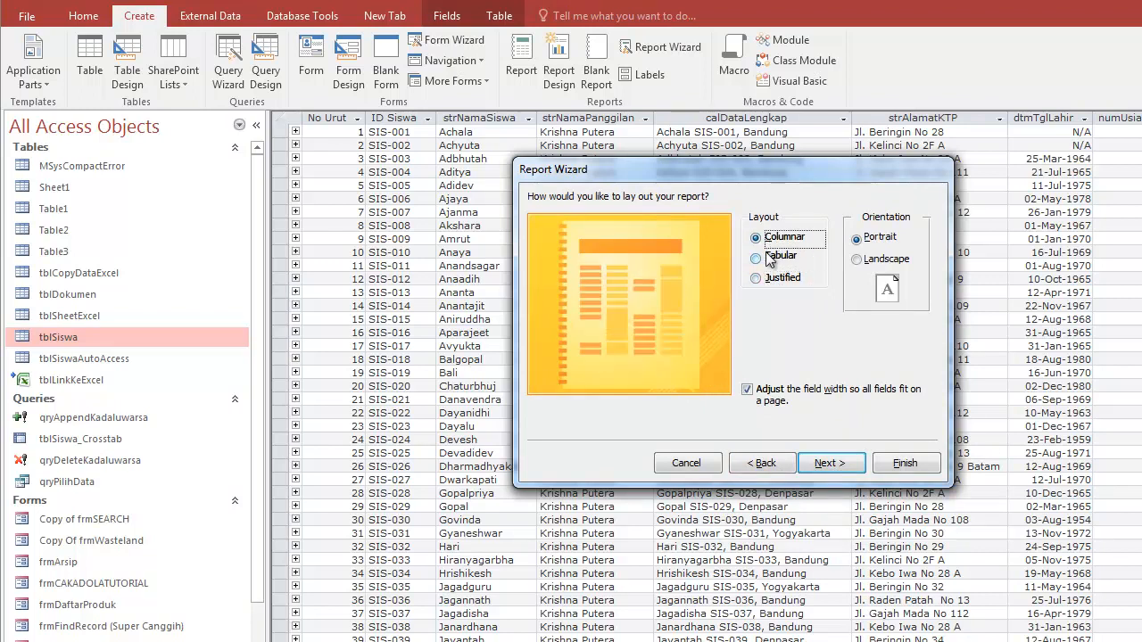
left_click(769, 258)
left_click(773, 277)
Compare the Portrait and Landscape orientations and set the report to Landscape.
left_click(857, 260)
left_click(857, 238)
left_click(857, 259)
left_click(857, 238)
left_click(857, 260)
left_click(858, 238)
left_click(858, 260)
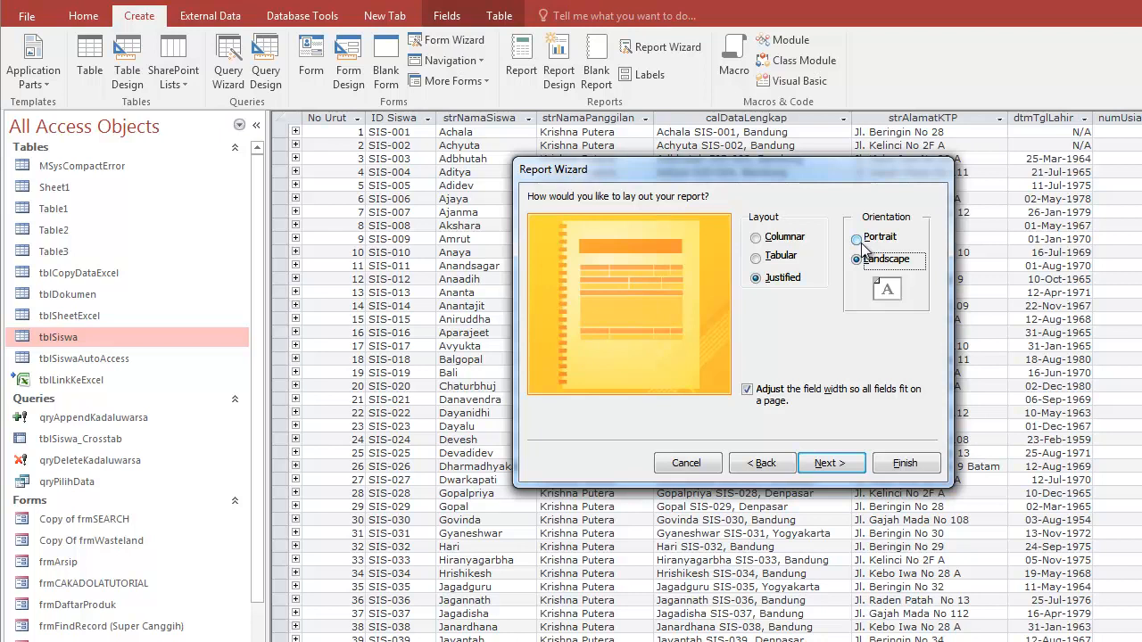
Set the report layout to Tabular with field widths adjusted to fit the page, and continue to the title options.
left_click(758, 257)
left_click(757, 239)
left_click(758, 257)
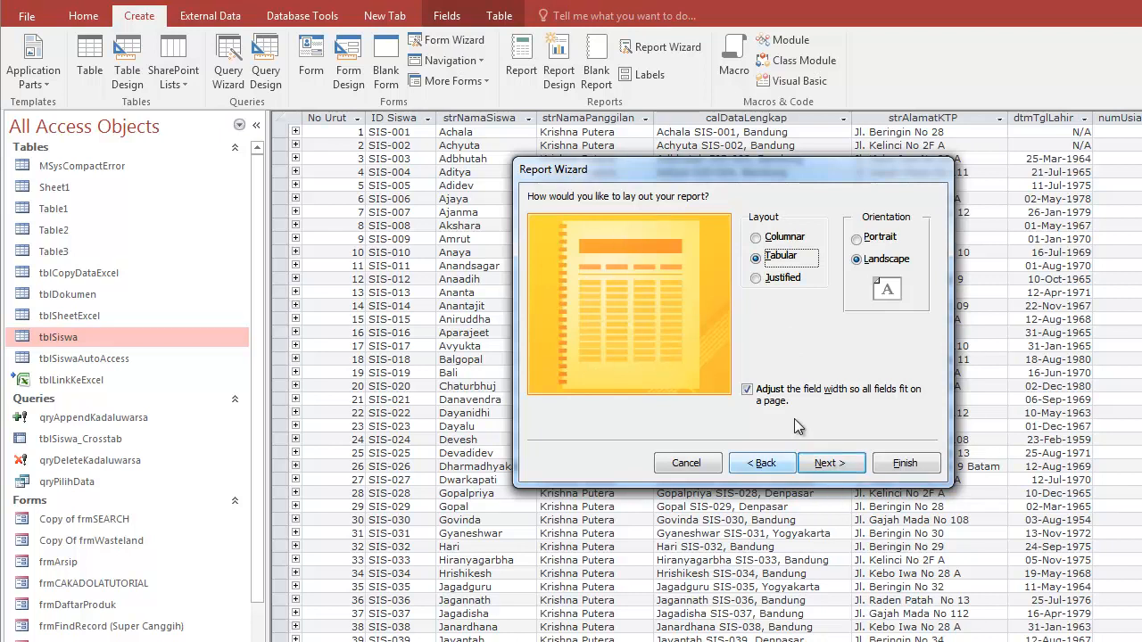
left_click(750, 394)
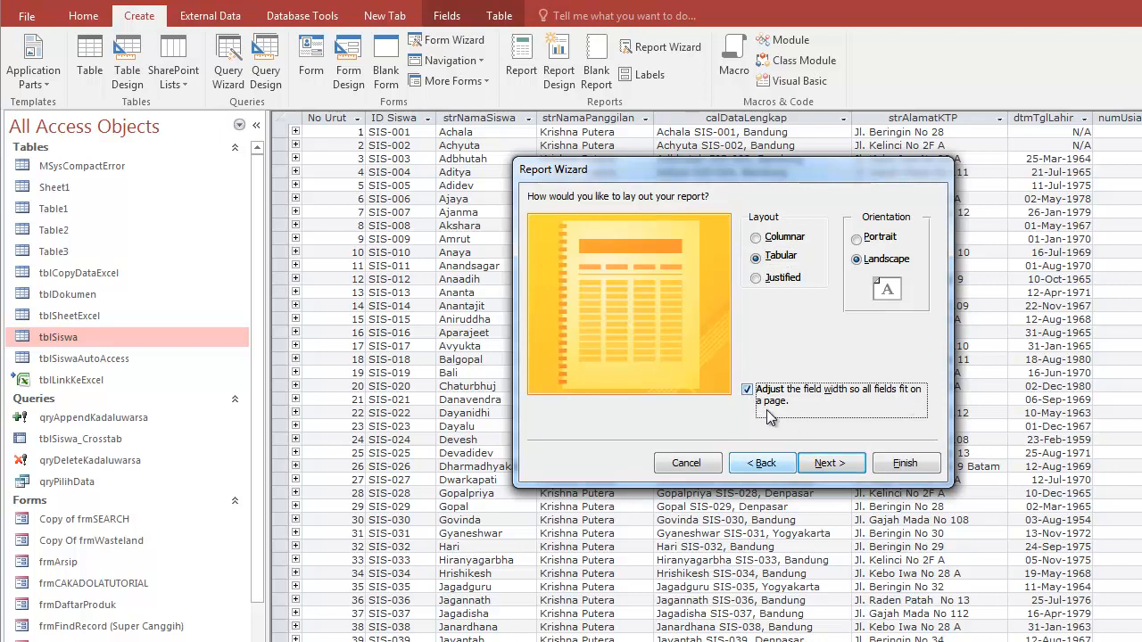
left_click(829, 463)
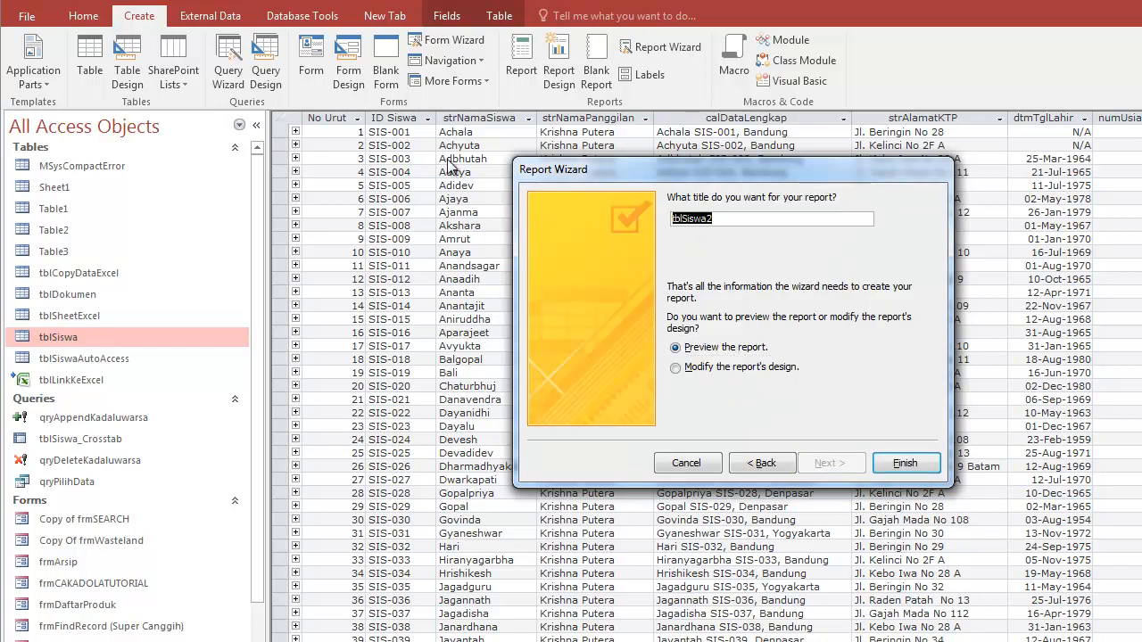
Title the report rptSiswaTabular and finish the wizard with the report opened in preview.
key("Home")
type("rpt")
key("Delete")
key("Delete")
key("Delete")
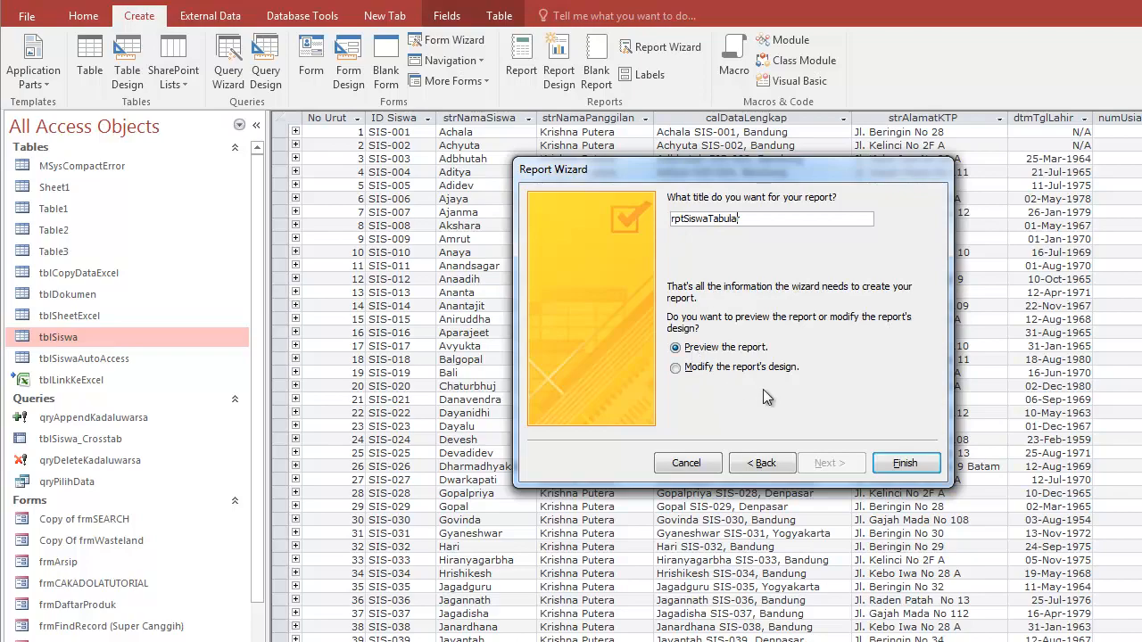
left_click(903, 464)
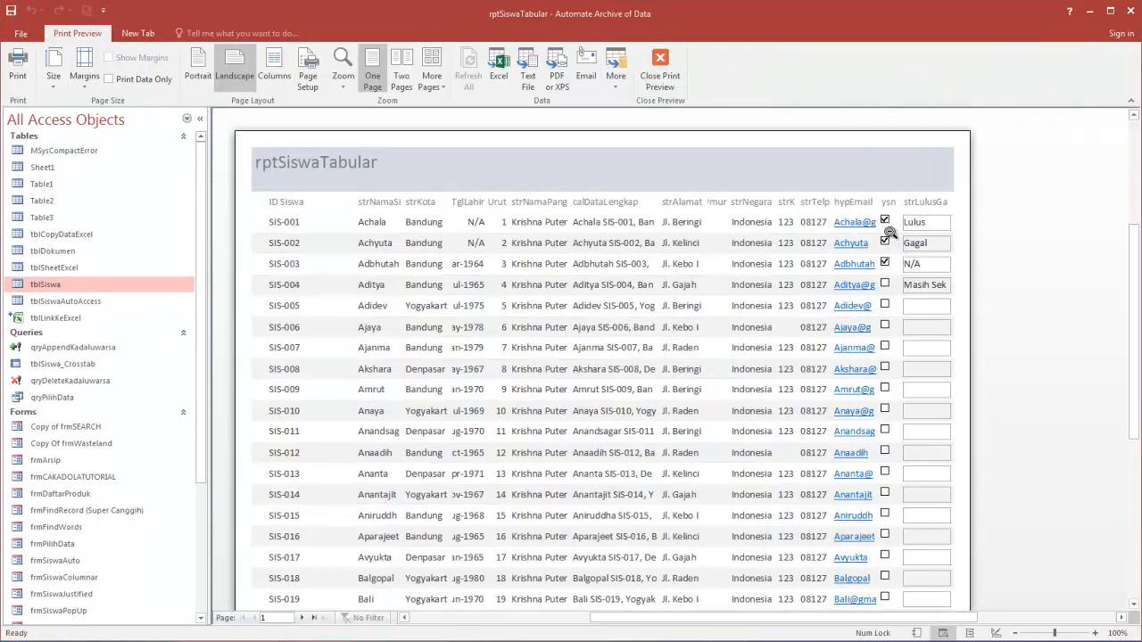
Examine the column headings and data in the report's print preview, both magnified and as a full page.
left_click(793, 194)
left_click(658, 180)
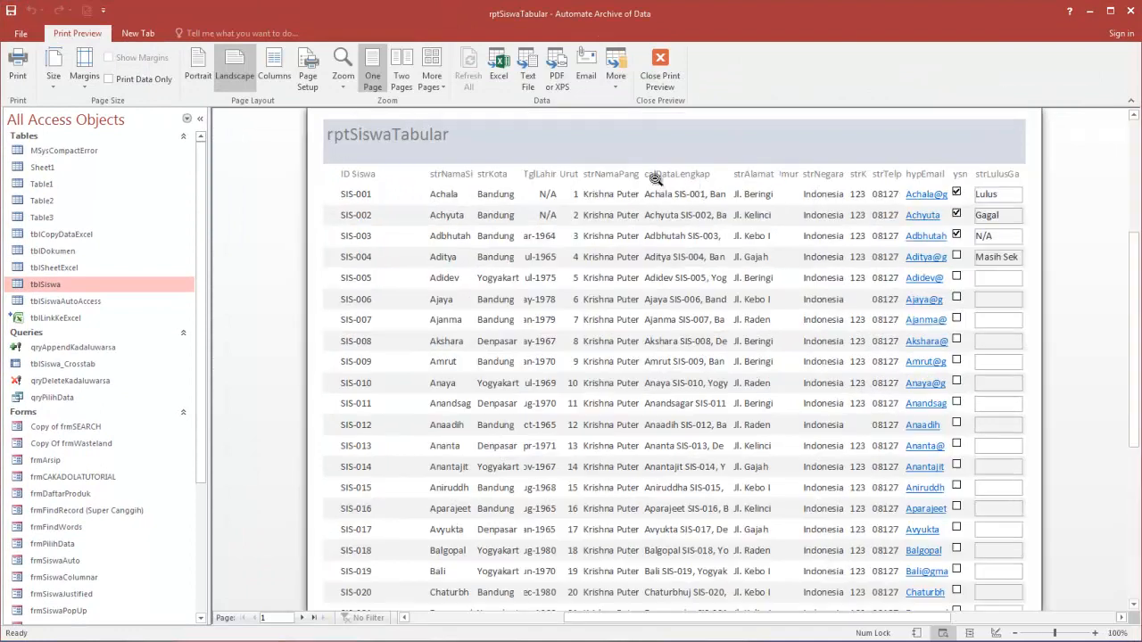
left_click(465, 176)
left_click(461, 155)
left_click(453, 148)
left_click(441, 144)
left_click(488, 151)
left_click(614, 152)
left_click(669, 151)
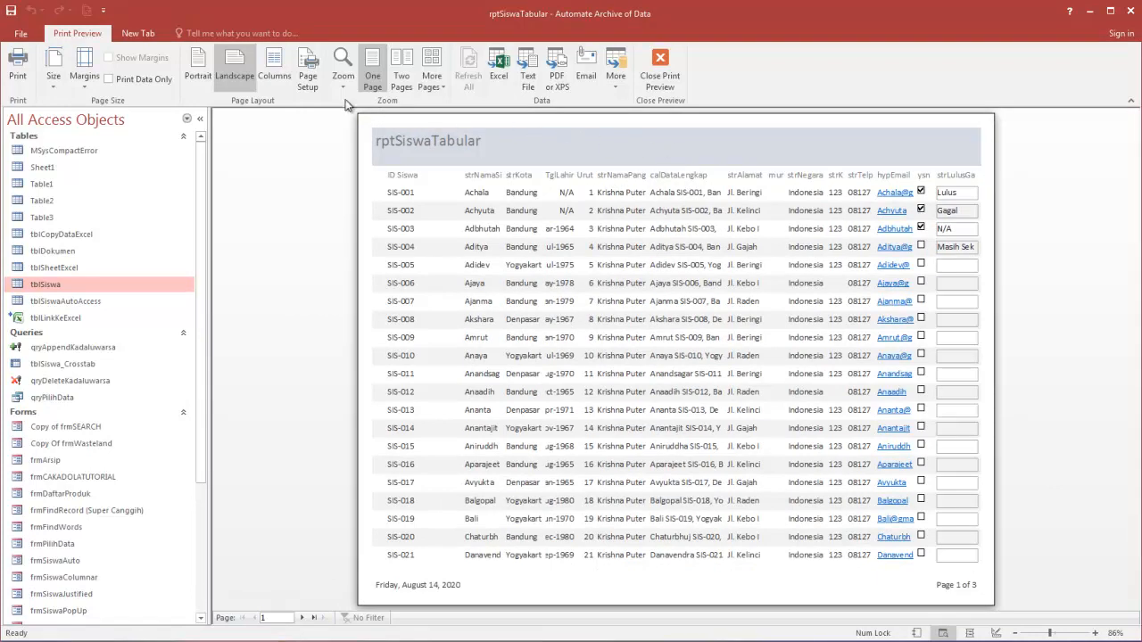
Switch the report to Layout View and narrow the ID Siswa column together with its header, reducing the row height.
right_click(441, 160)
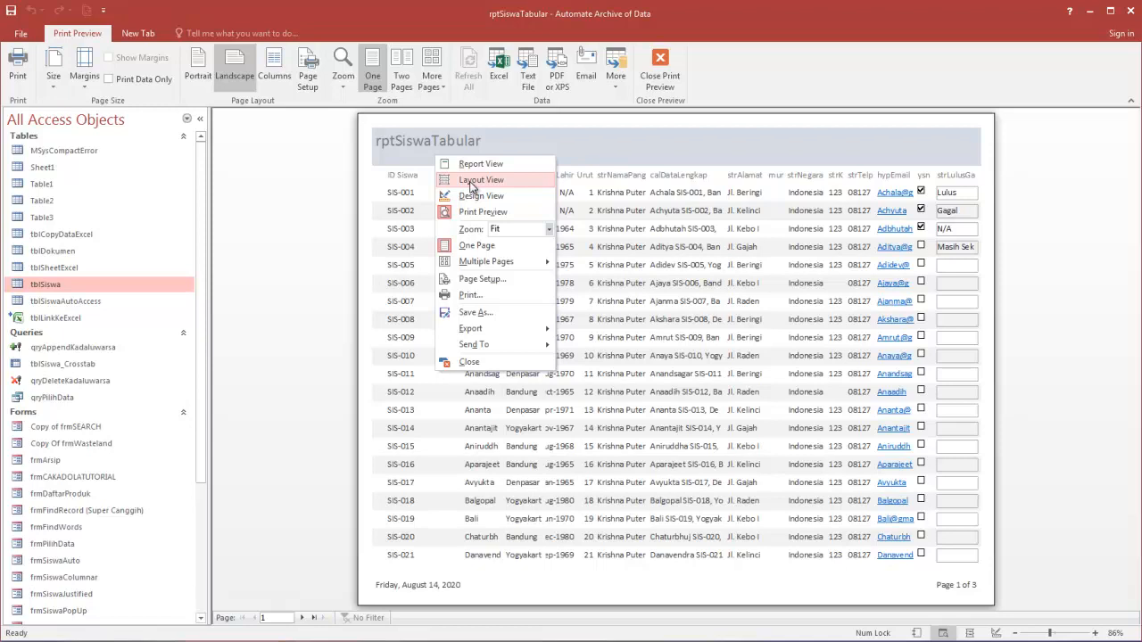
left_click(471, 181)
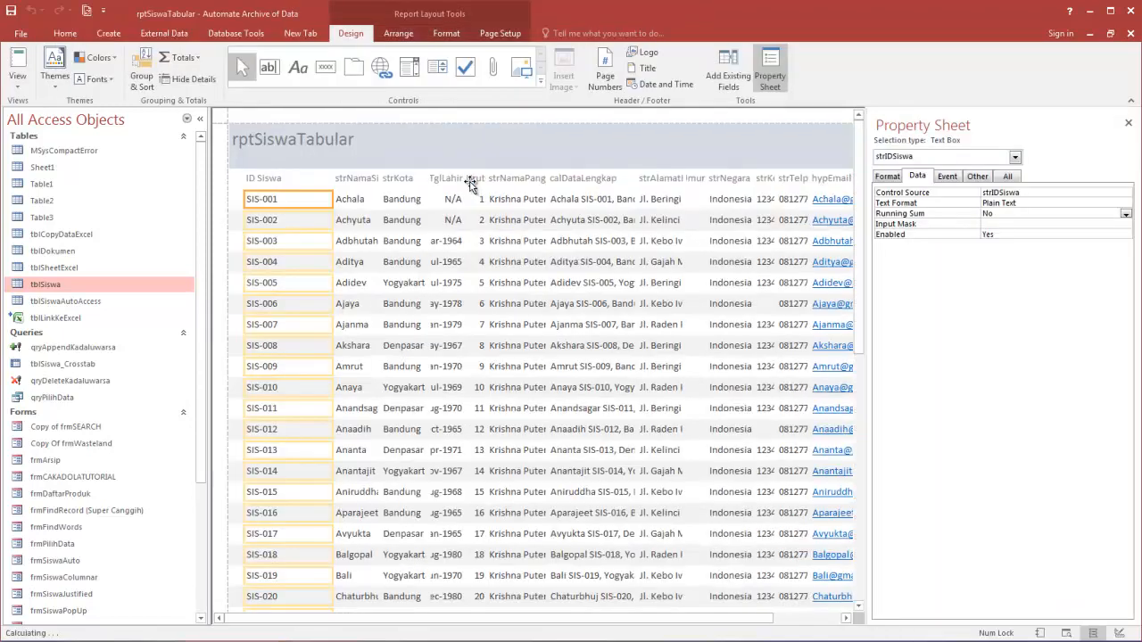
left_click(257, 183)
left_click(269, 200, "shift")
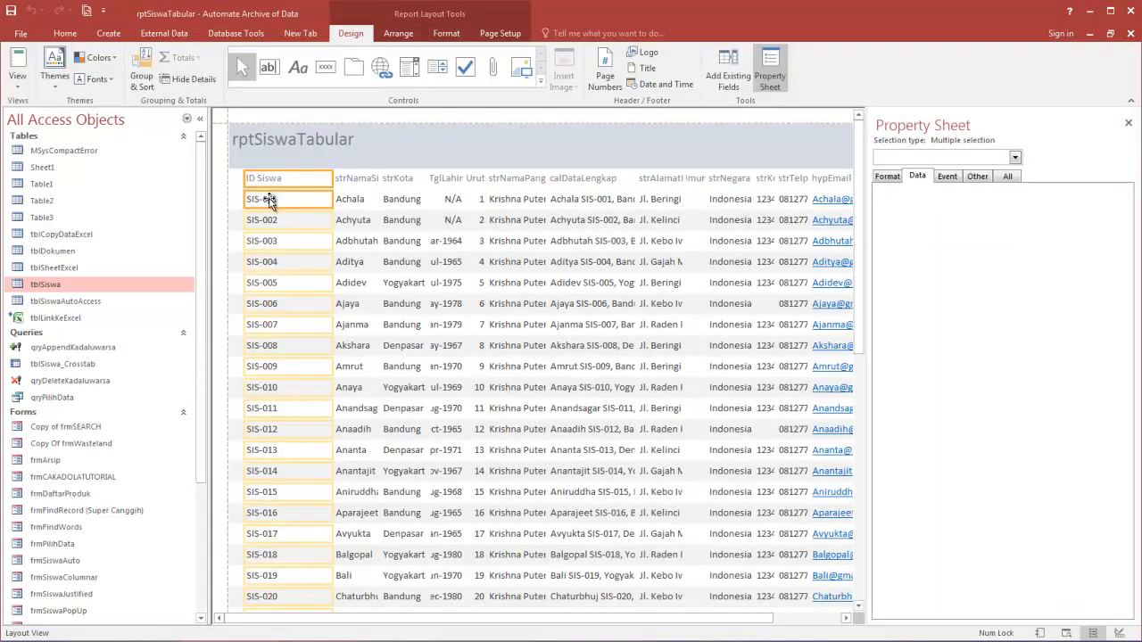
left_click(293, 181)
left_click(293, 181)
left_click(284, 198, "shift")
left_click_drag(312, 190, 289, 164)
Widen the strNamaSiswa and strKota columns with their headers to use the space freed by the ID Siswa column.
left_click(351, 166)
left_click(345, 180, "shift")
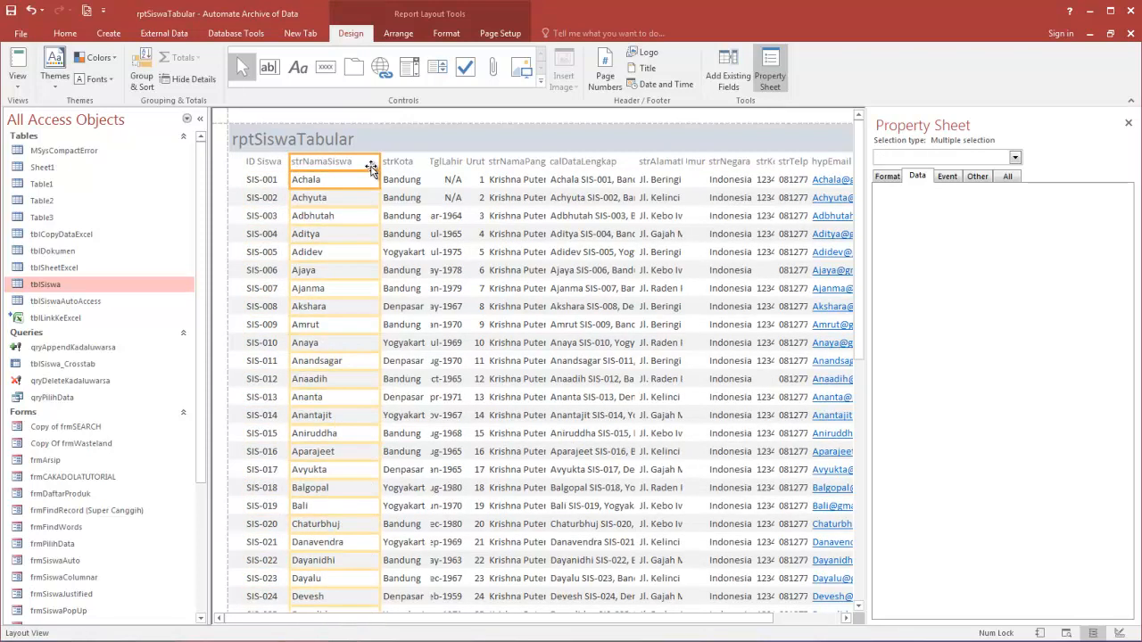
left_click_drag(377, 164, 367, 161)
left_click(399, 162)
left_click(401, 179, "shift")
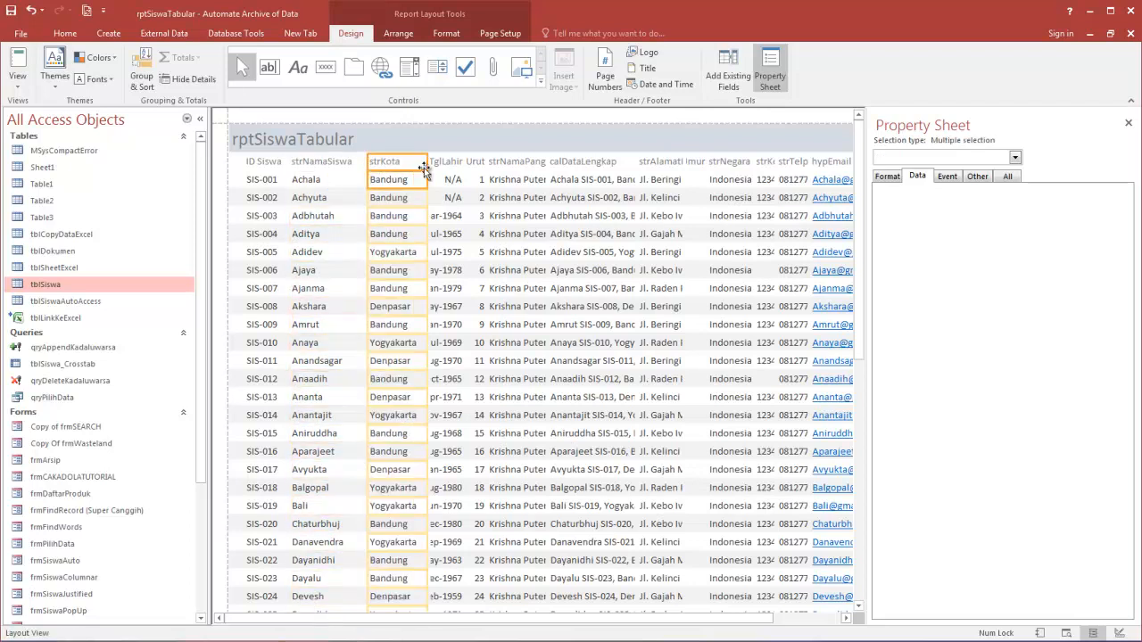
Collapse the navigation pane and display the report in Report View.
left_click(514, 162)
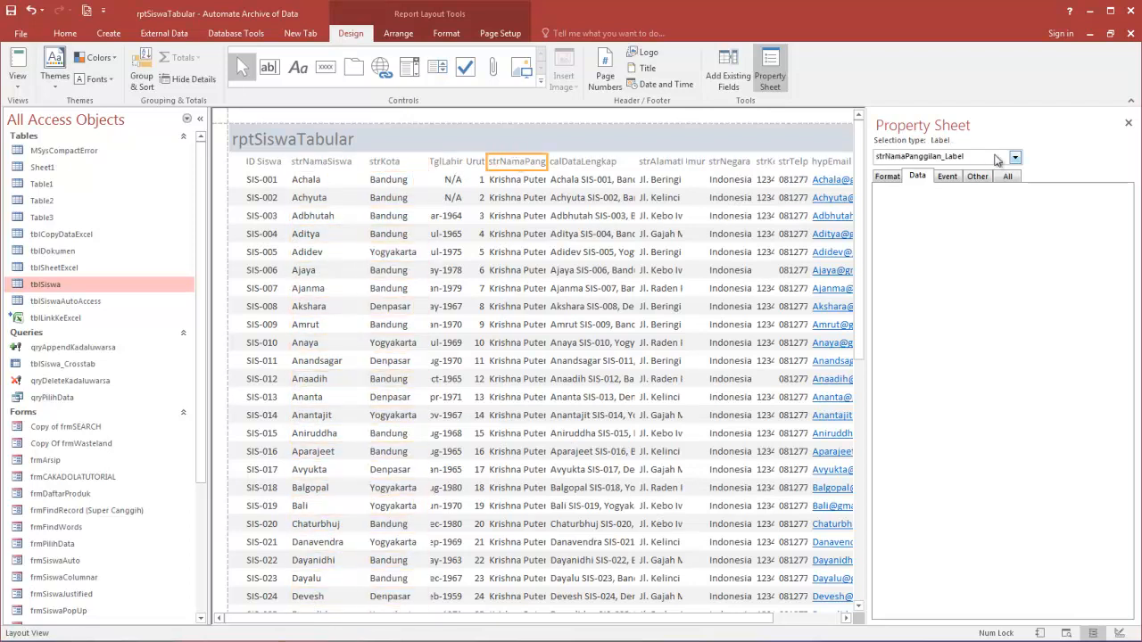
left_click(204, 122)
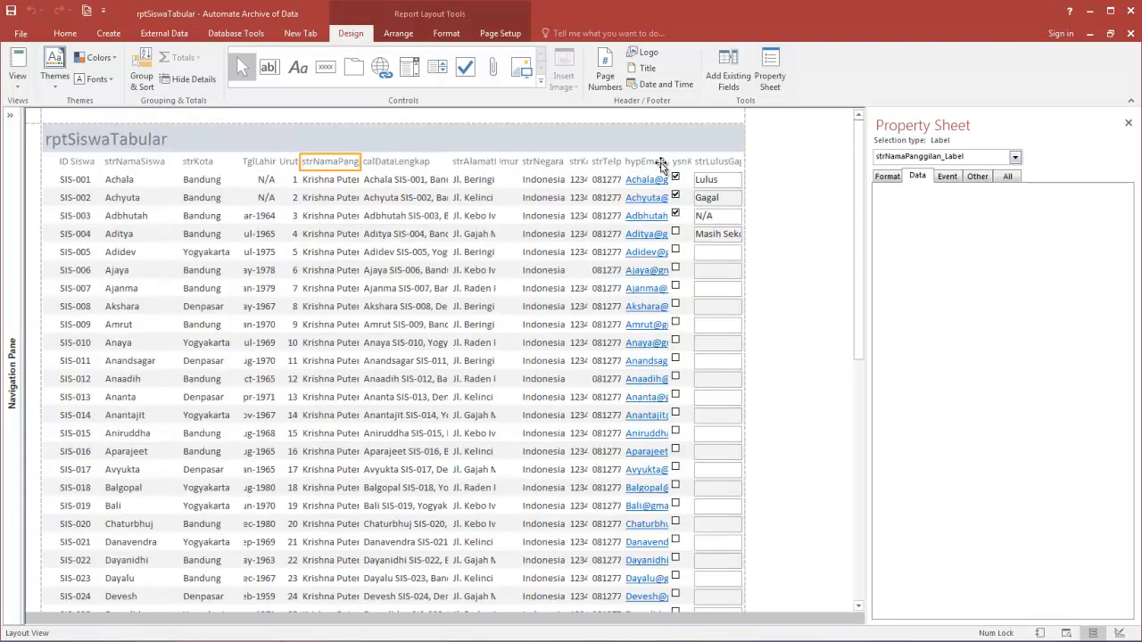
left_click(345, 189)
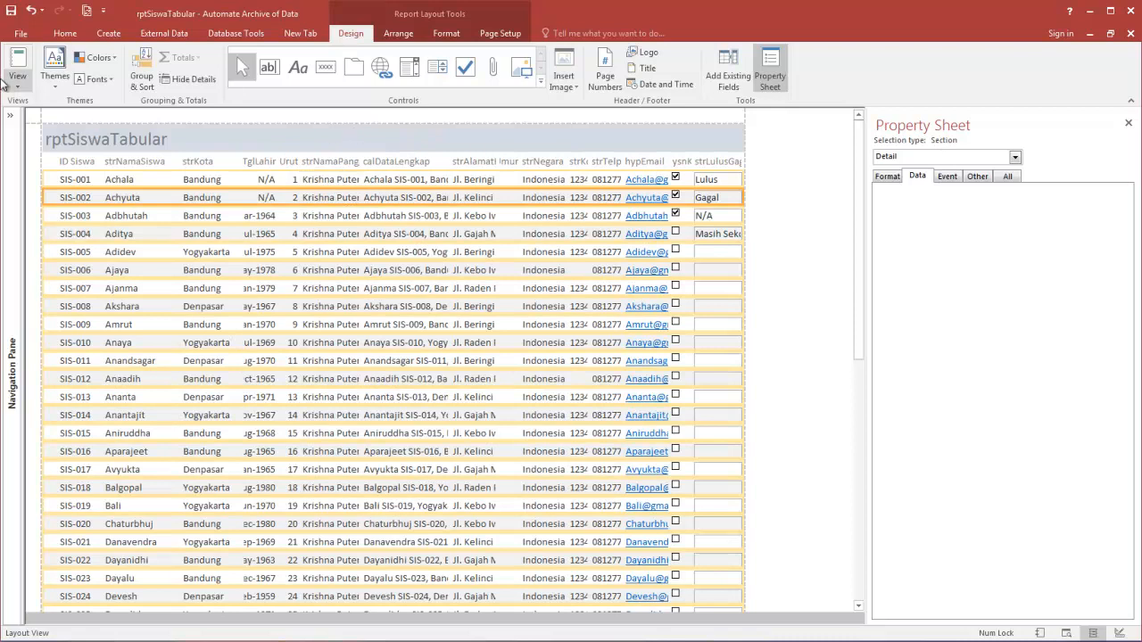
left_click(17, 63)
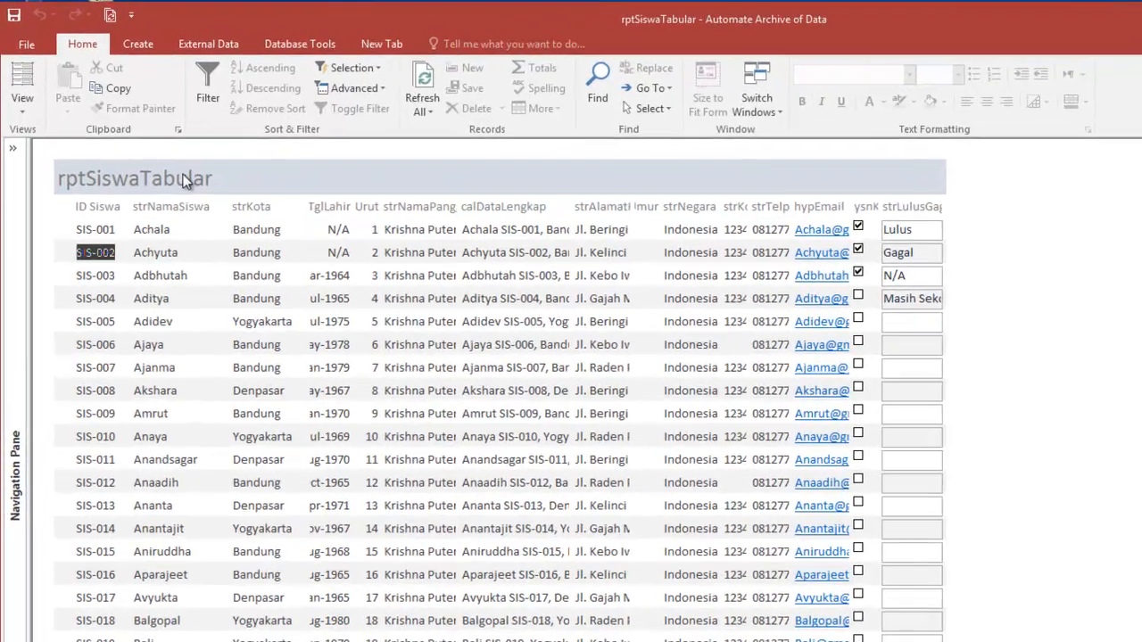
Open the report in Design View and shift all Page Header and Detail controls right to free space before strIDSiswa.
right_click(144, 136)
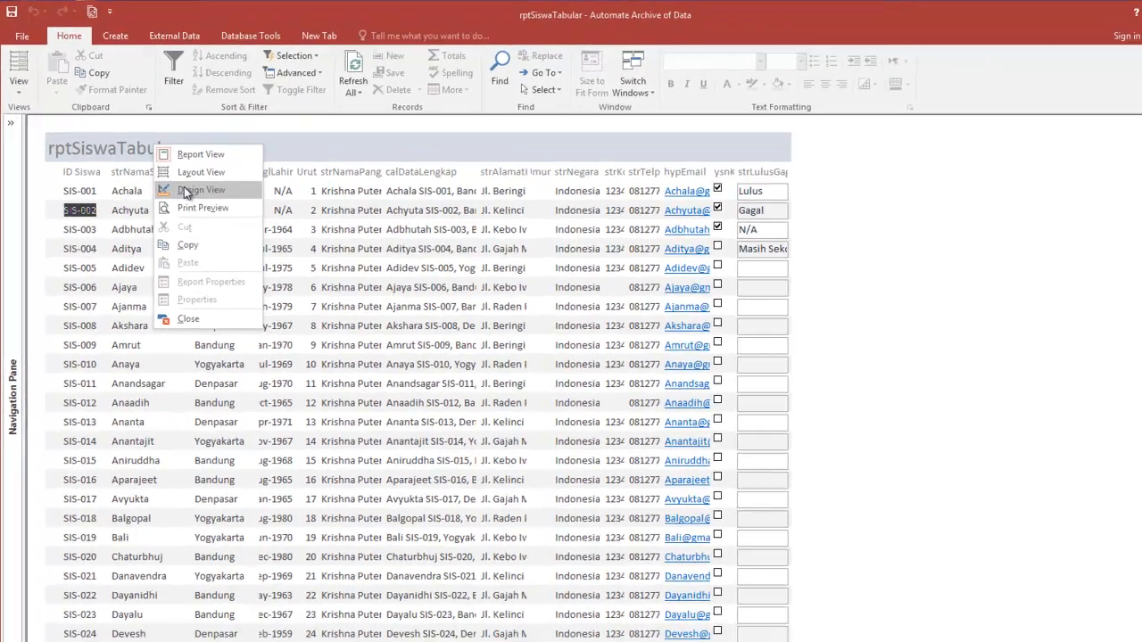
left_click(223, 230)
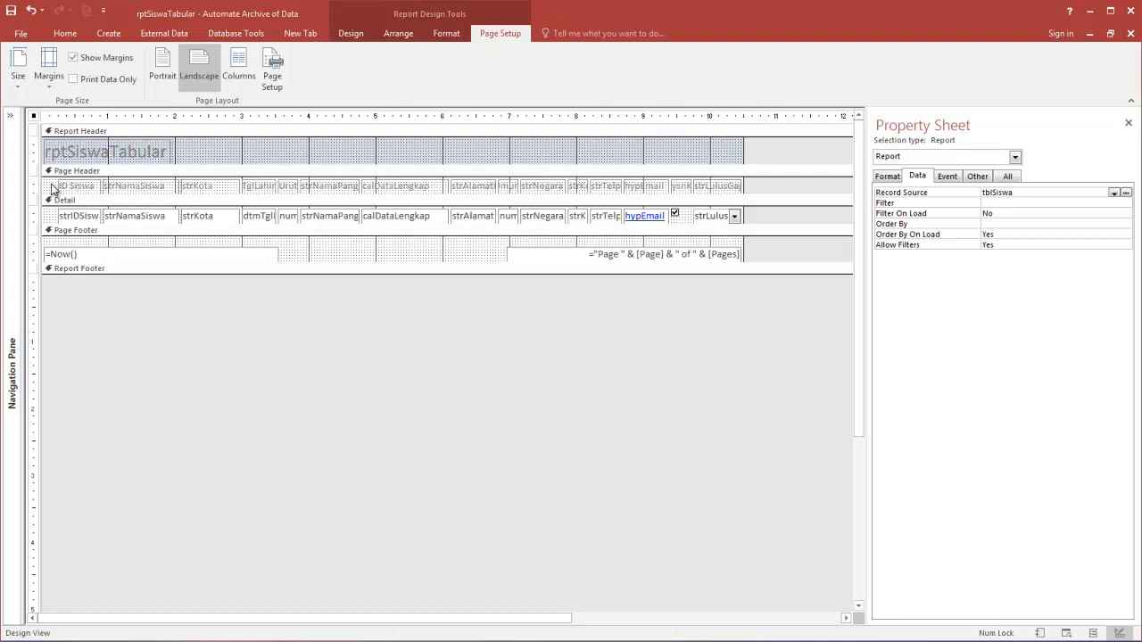
left_click_drag(36, 183, 37, 218)
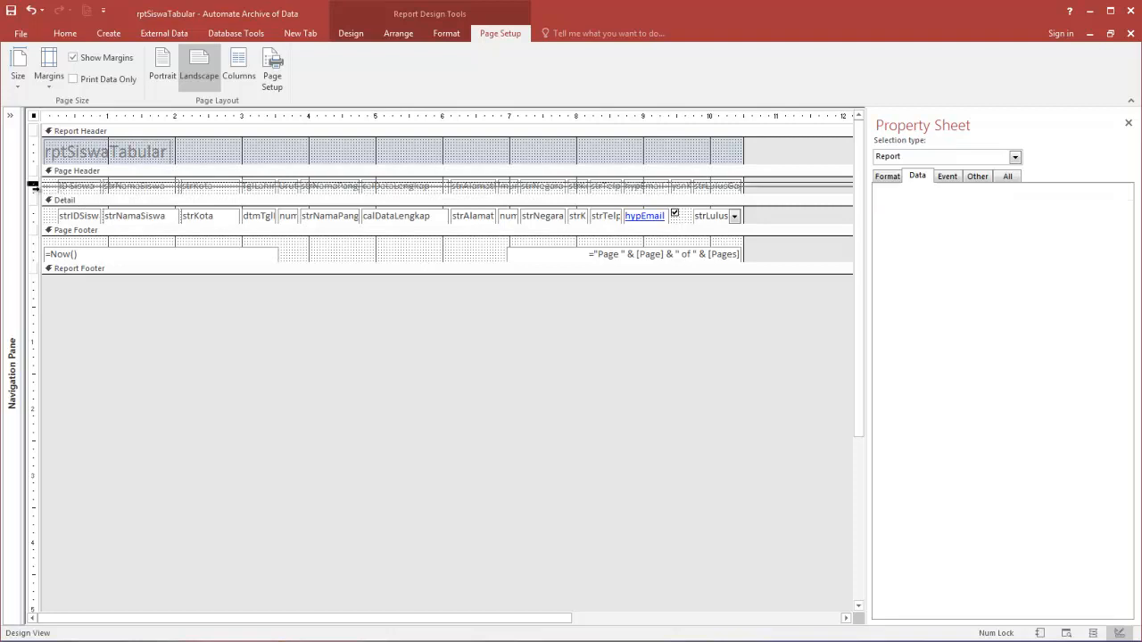
left_click_drag(92, 192, 106, 192)
left_click(64, 194)
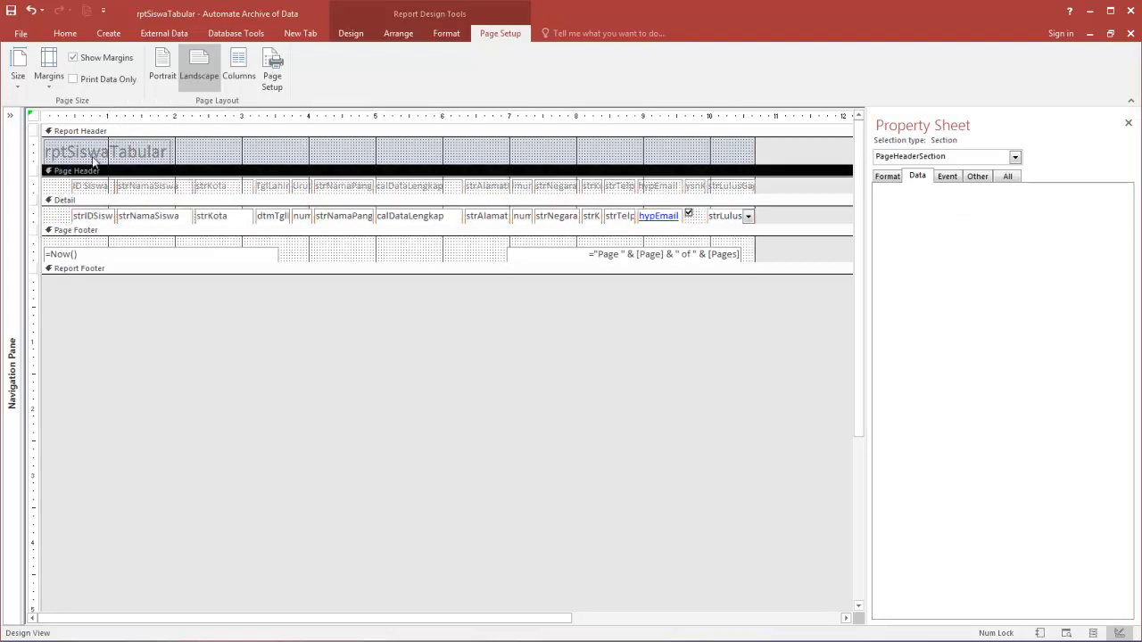
Try to add an unbound text box without its label before strIDSiswa in the Detail section.
left_click(109, 33)
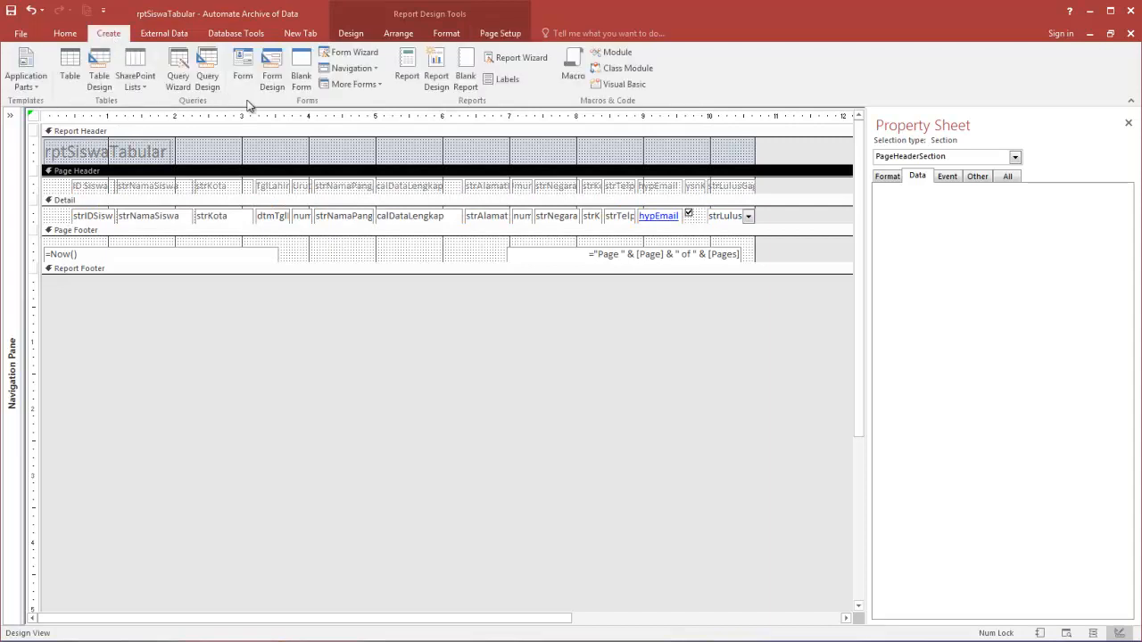
left_click(398, 33)
left_click(448, 33)
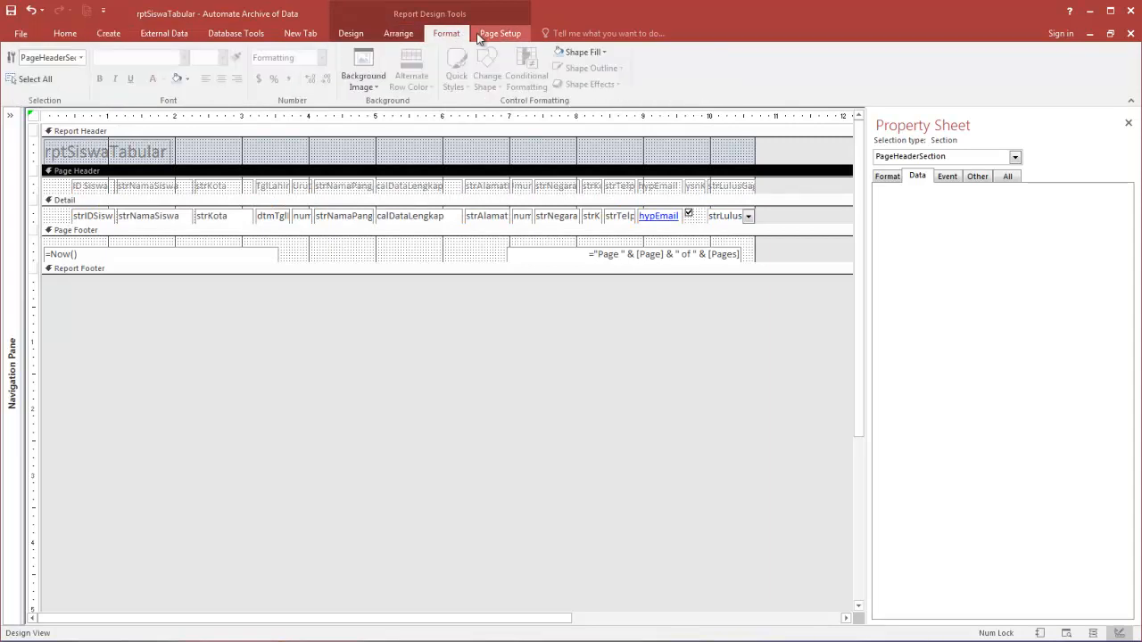
left_click(107, 33)
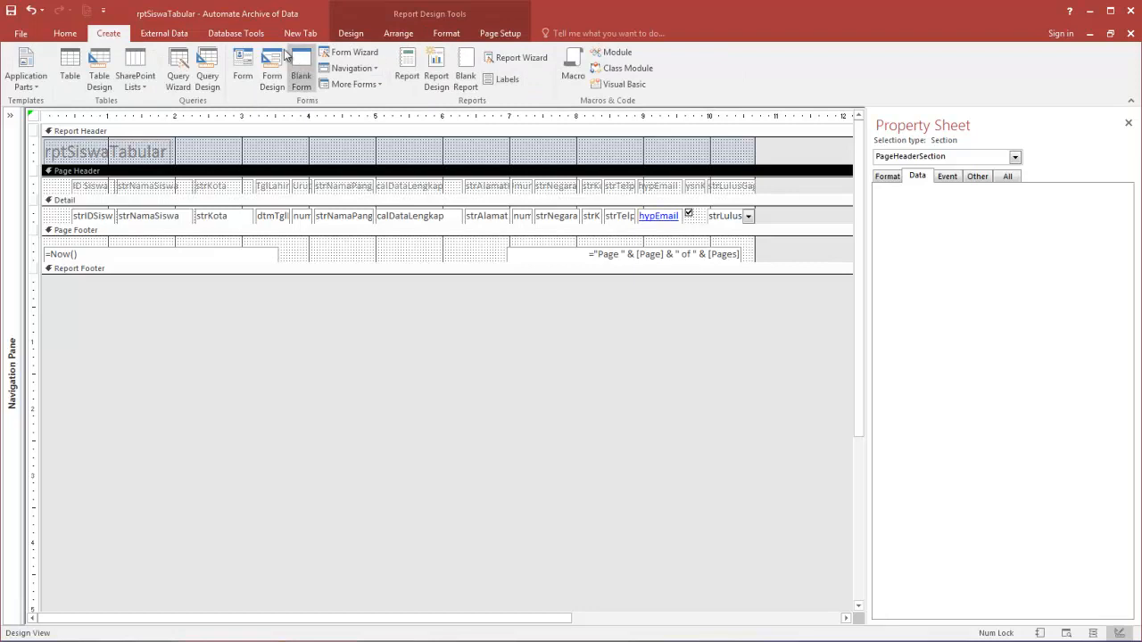
left_click(350, 33)
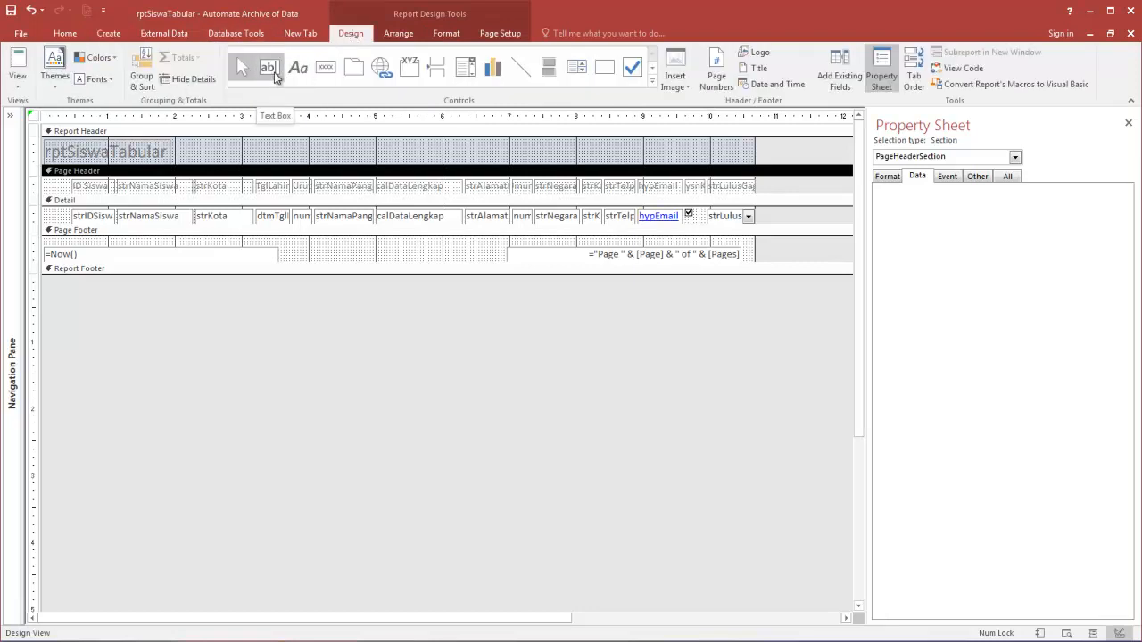
left_click(275, 77)
left_click_drag(46, 211, 71, 221)
left_click(45, 219)
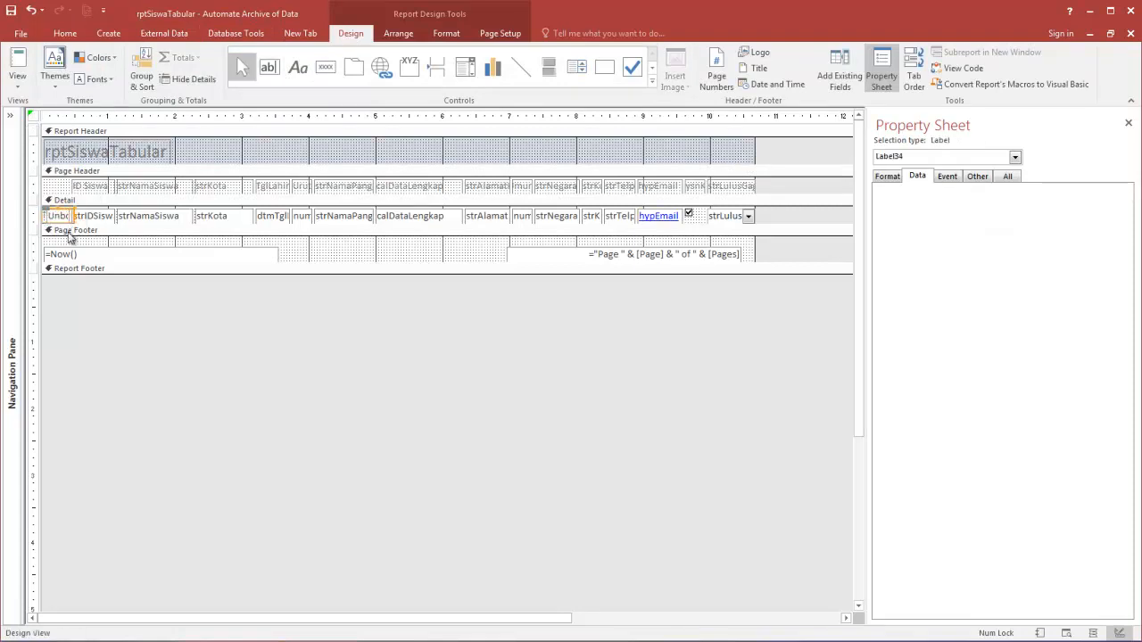
key("Delete")
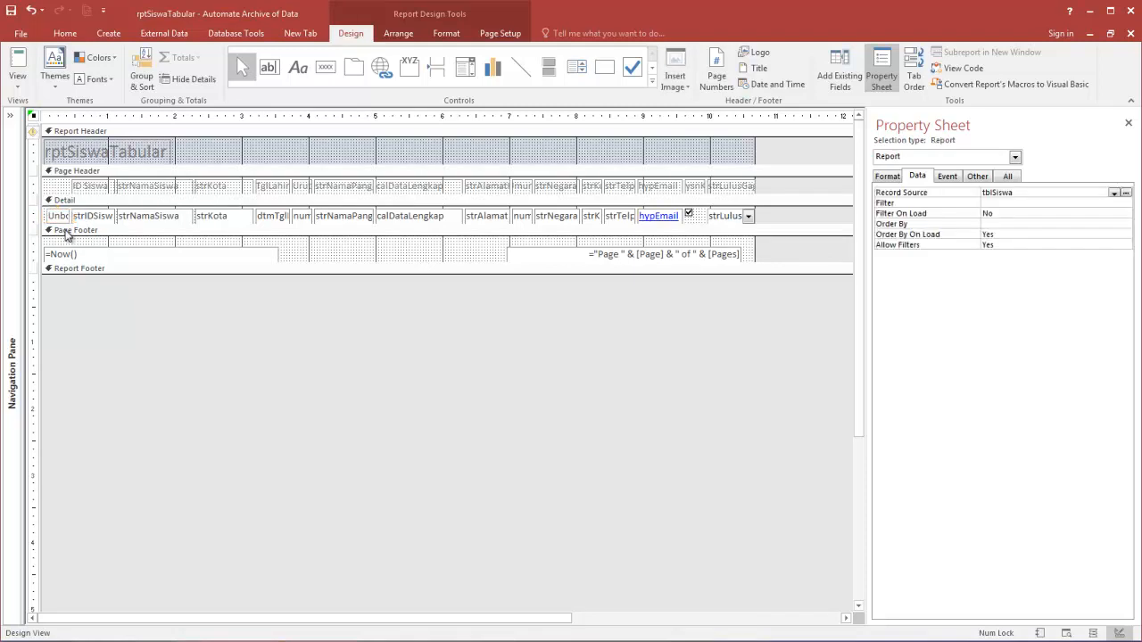
left_click(63, 219)
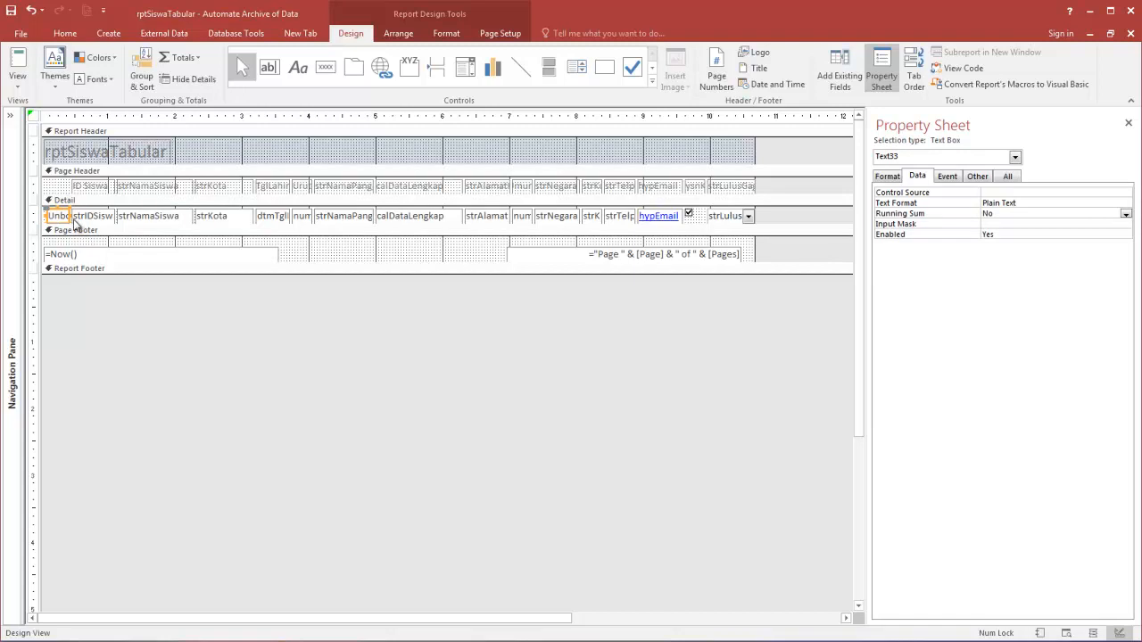
key("Delete")
Duplicate the strIDSiswa text box in the Detail section and place the copy in the free space before the original.
left_click(85, 220)
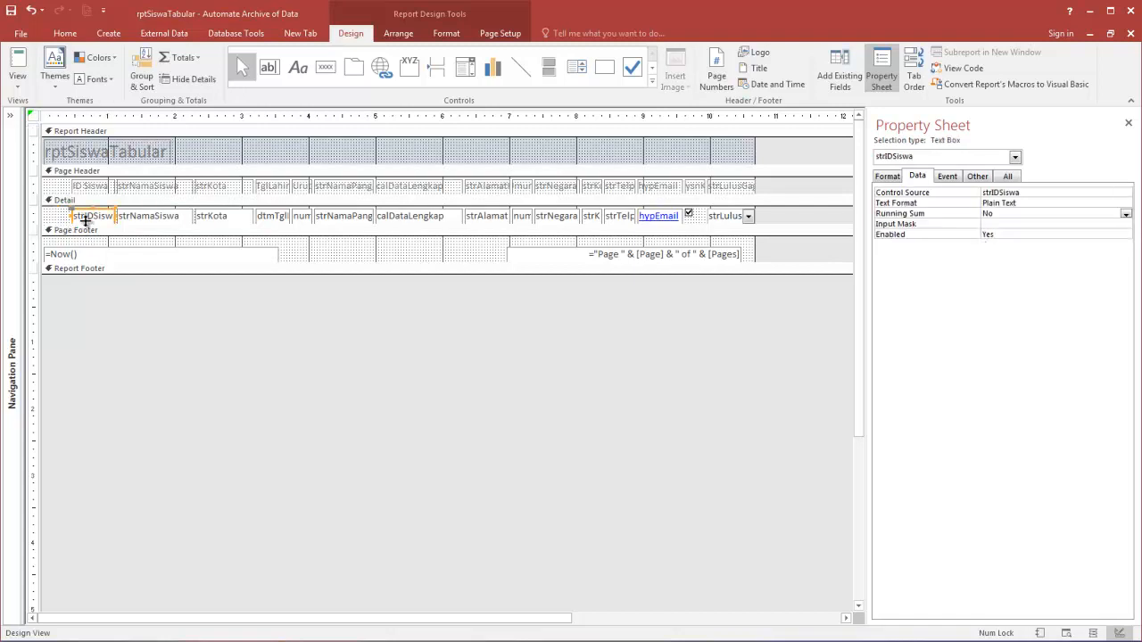
key("ctrl+v")
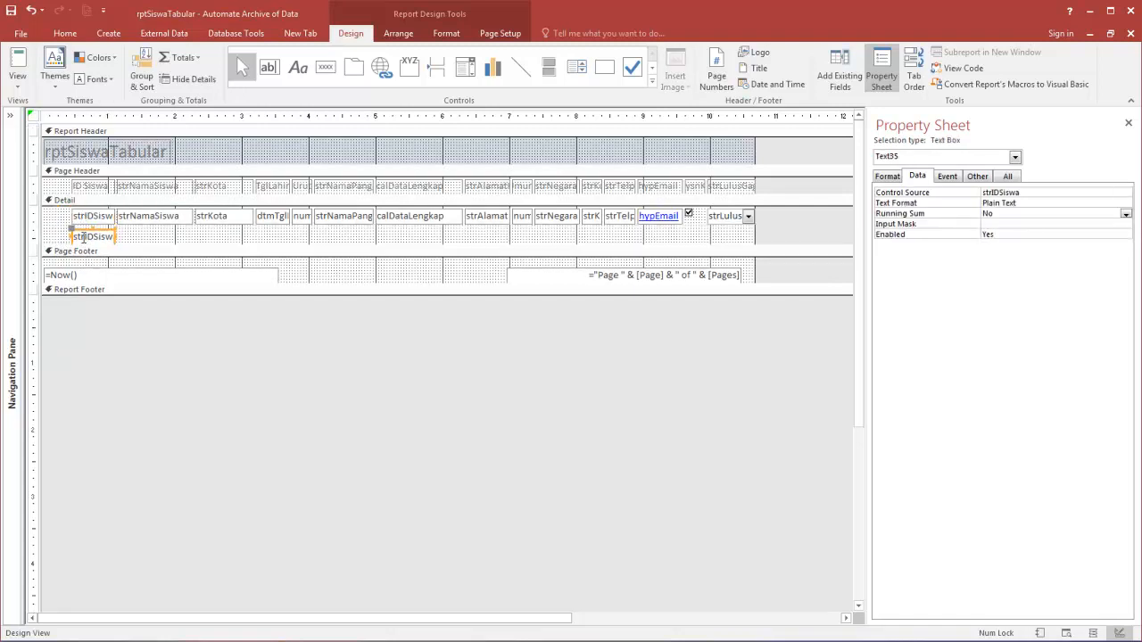
left_click_drag(82, 232, 70, 216)
left_click(77, 232)
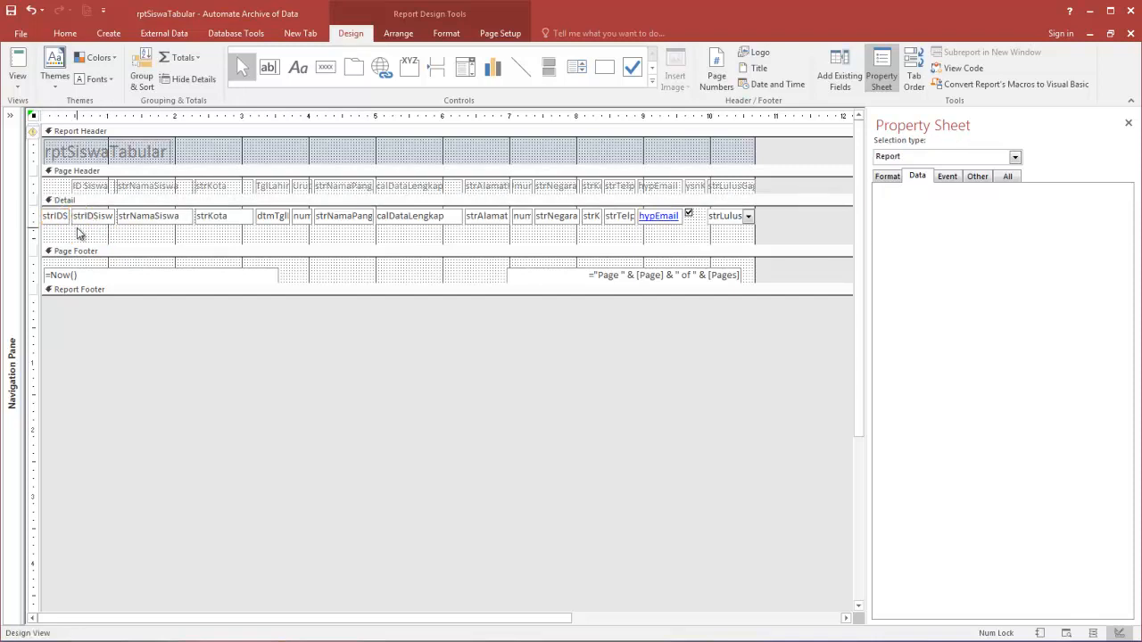
left_click(66, 216)
Duplicate the ID Siswa label in the Page Header and place the copy above the new leading text box.
left_click(77, 187)
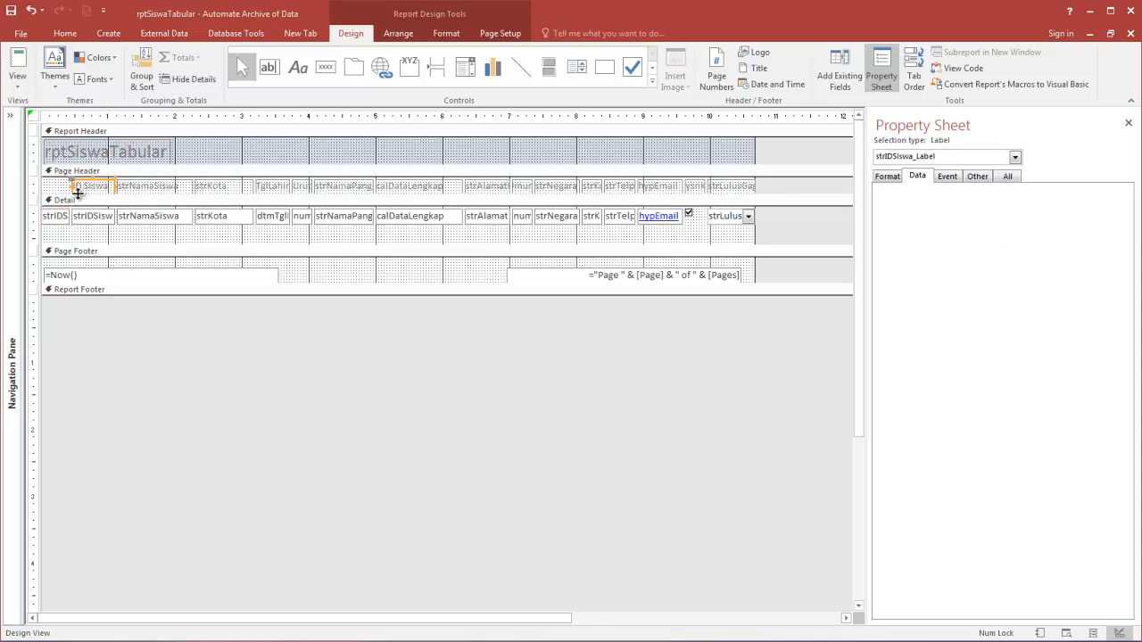
key("ctrl+v")
left_click(135, 211)
left_click_drag(107, 207, 79, 186)
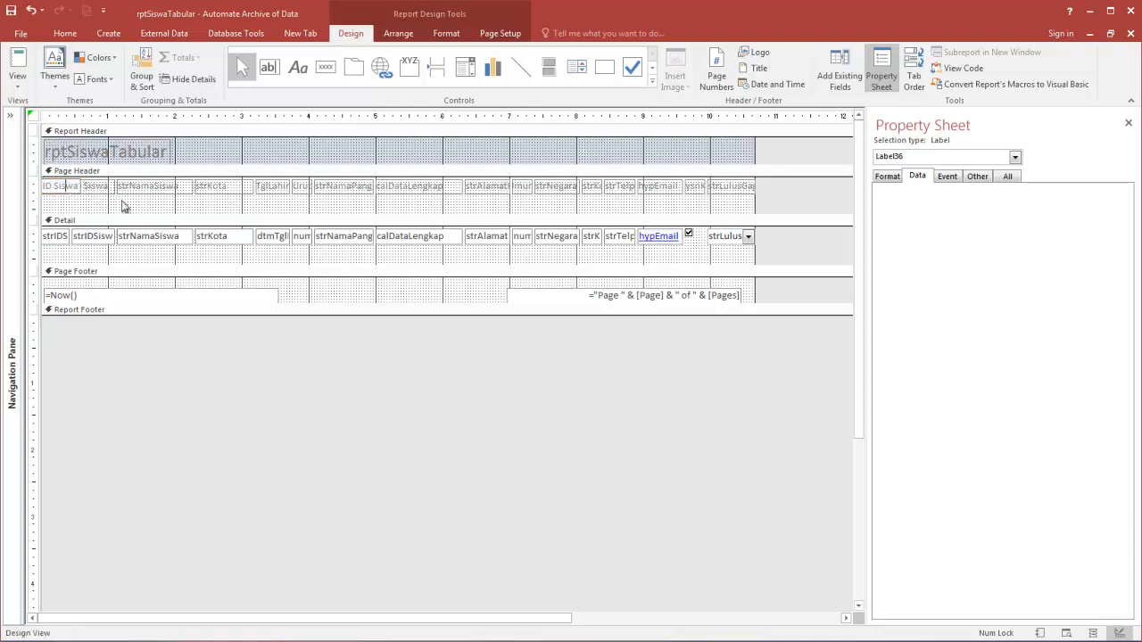
Change the caption of the duplicated leading label in the Page Header to Nmr.
key("BackSpace")
key("BackSpace")
key("BackSpace")
key("BackSpace")
left_click(124, 206)
Reduce the heights of the Page Header and Detail sections to fit closely around their controls.
left_click(56, 238)
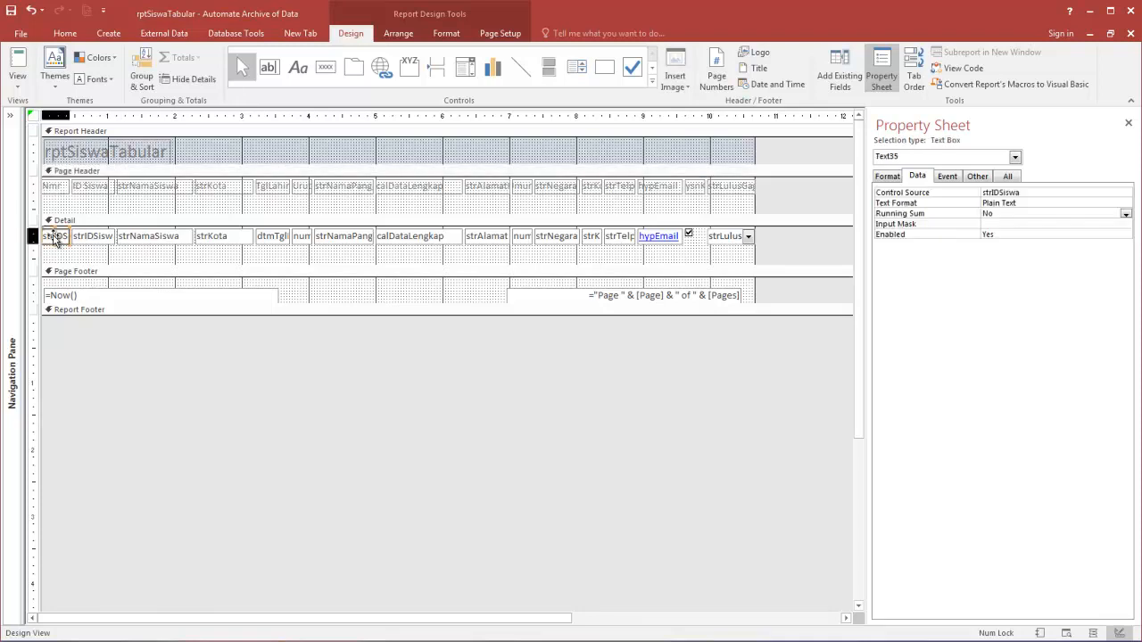
mouse_move(119, 215)
left_mouse_down()
mouse_move(122, 177)
mouse_move(120, 196)
left_mouse_up()
left_click_drag(94, 246, 99, 223)
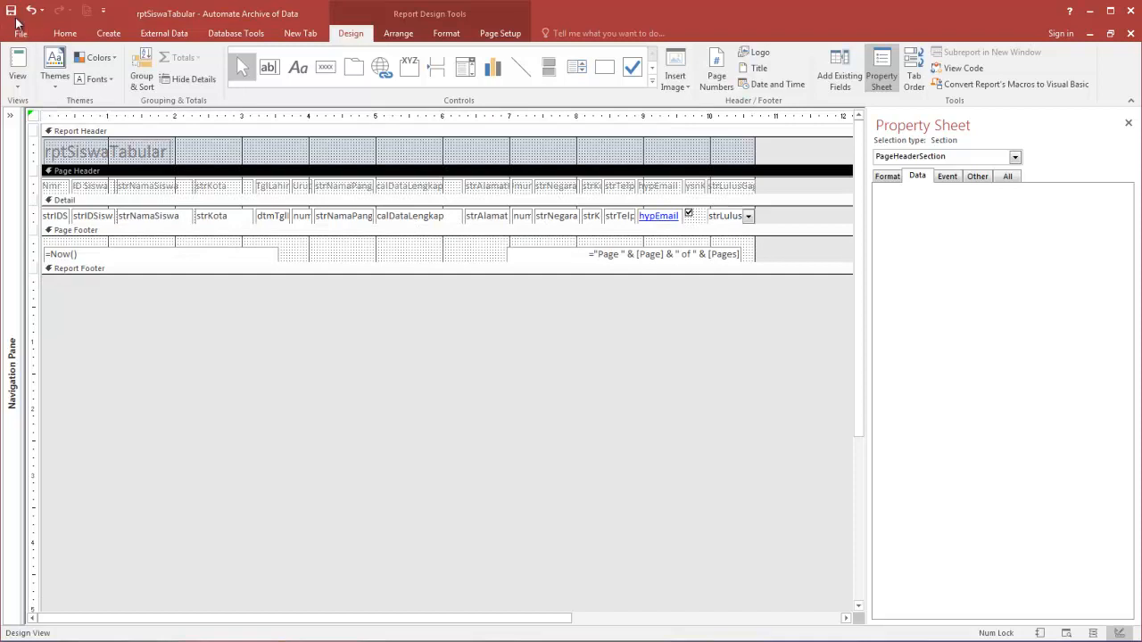
Set the leading Detail text box's Control Source to =1 and its Running Sum to Over Group.
left_click(57, 217)
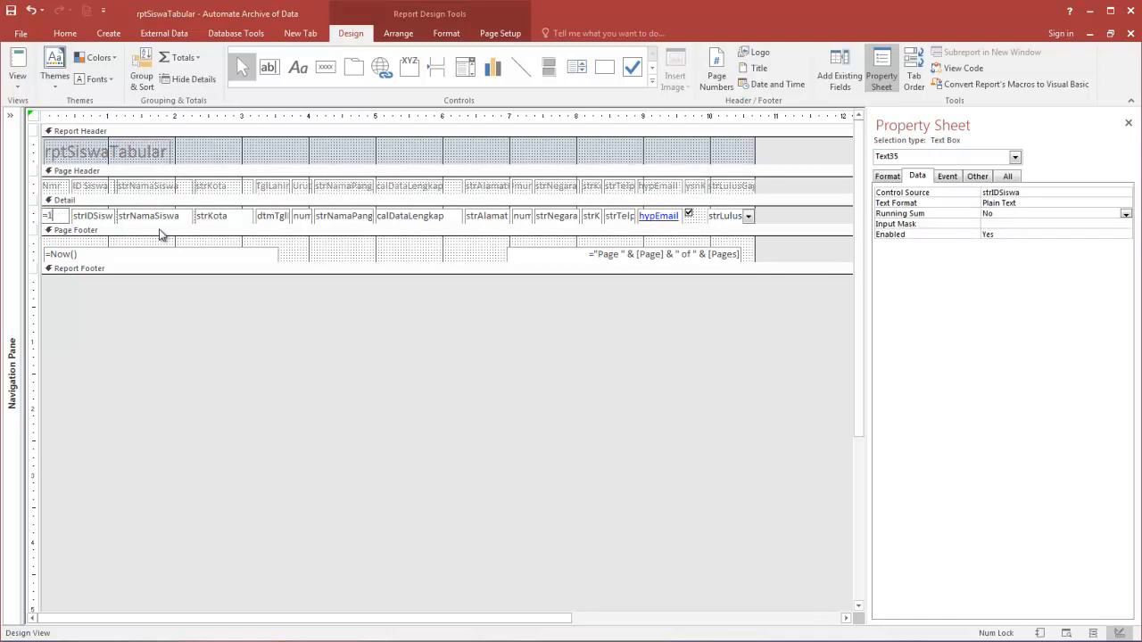
left_click(331, 252)
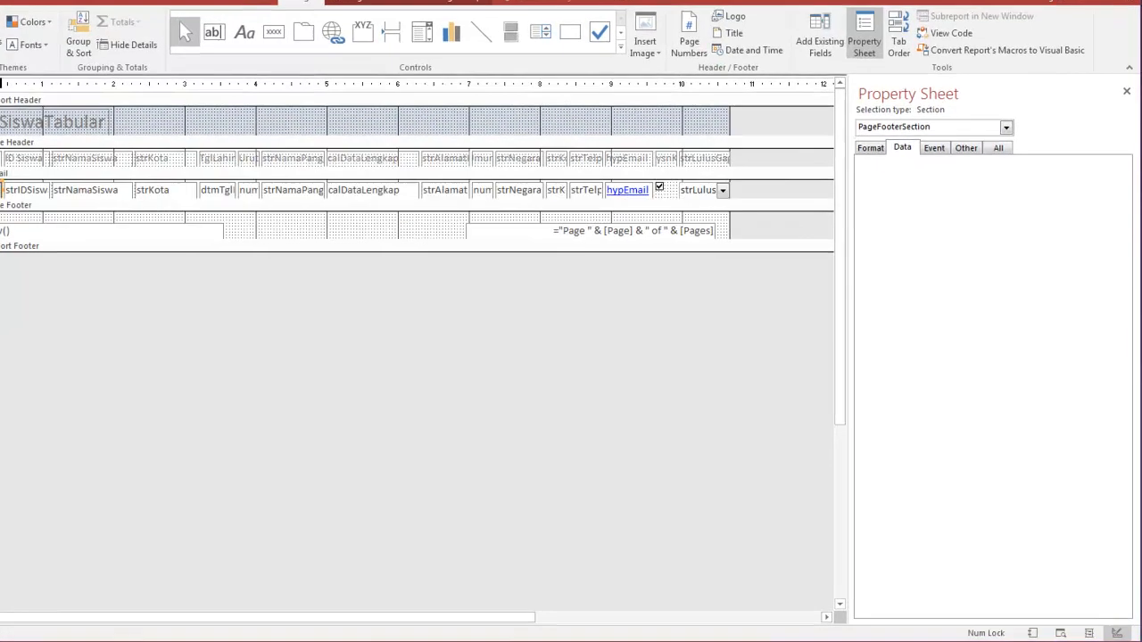
left_click(808, 80)
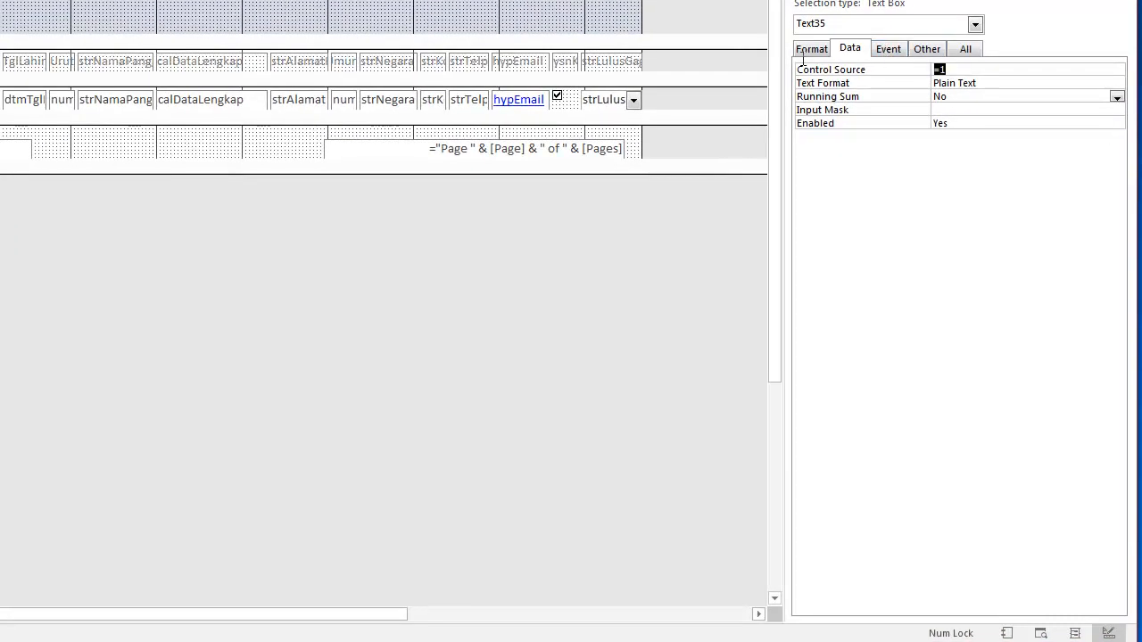
left_click(1001, 97)
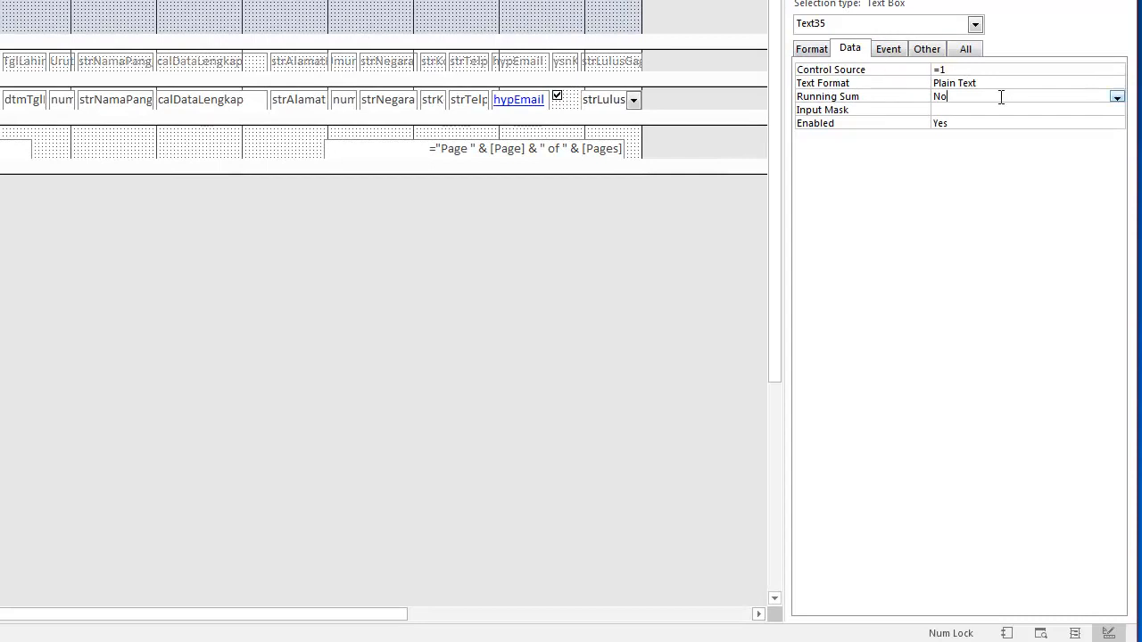
left_click(1117, 100)
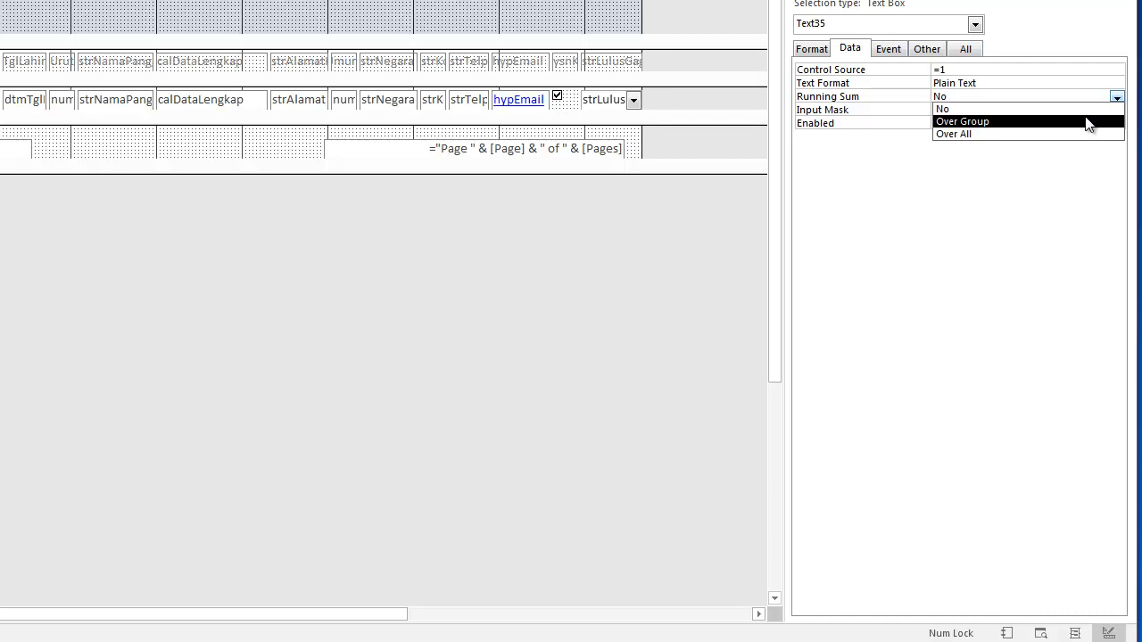
left_click(1086, 123)
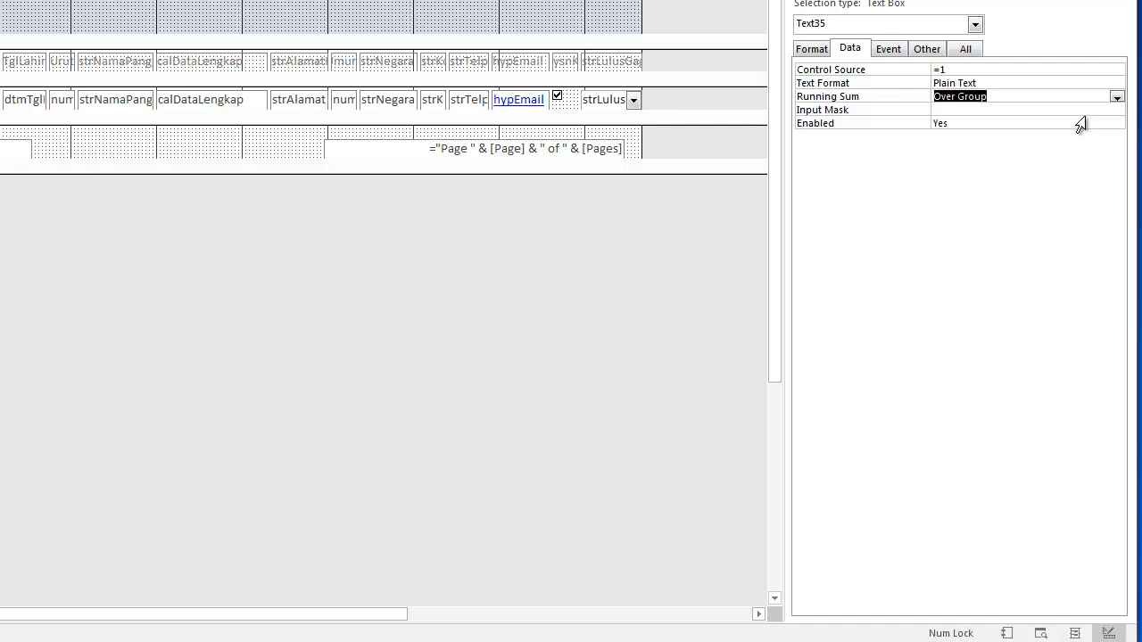
left_click(1013, 108)
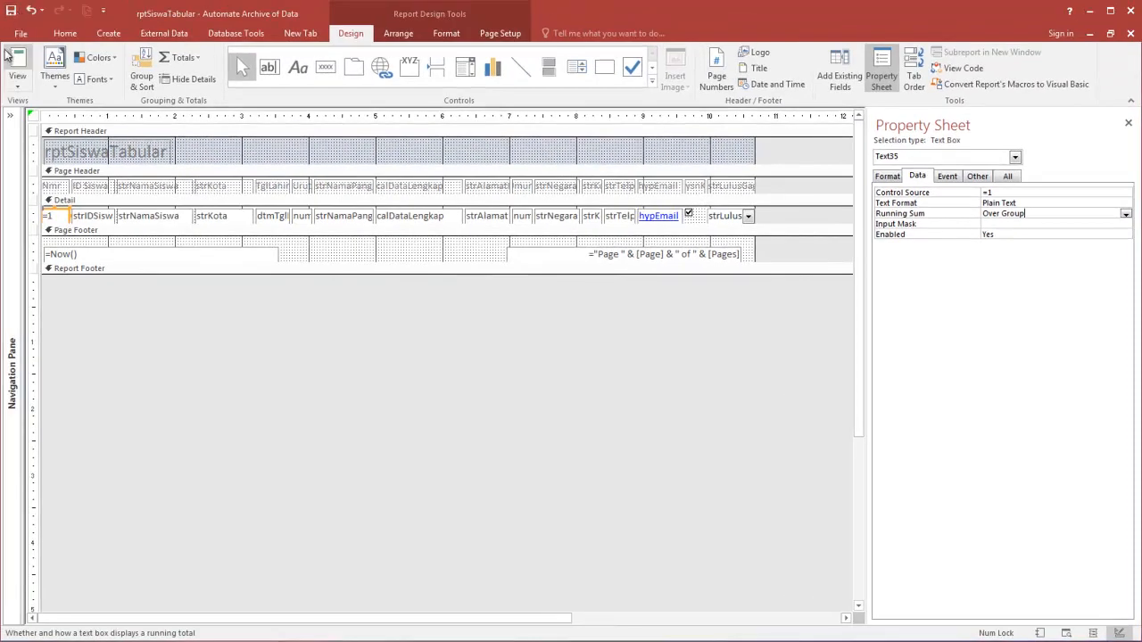
Check the Nmr column's numbering in Report View and return to Design View.
left_click(12, 59)
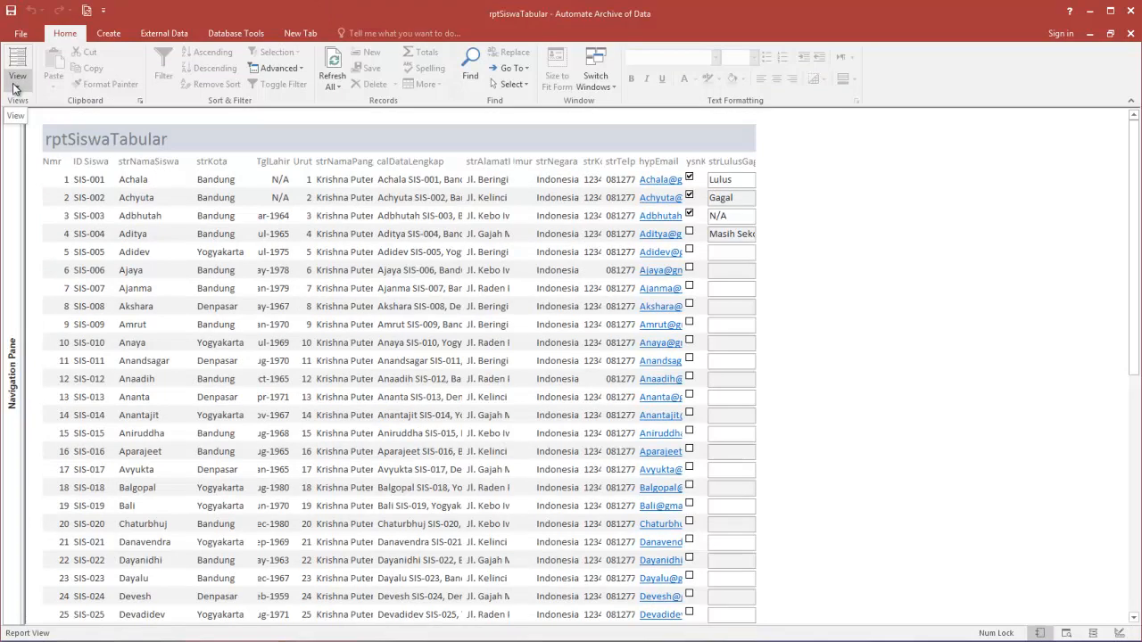
left_click(15, 90)
left_click(60, 195)
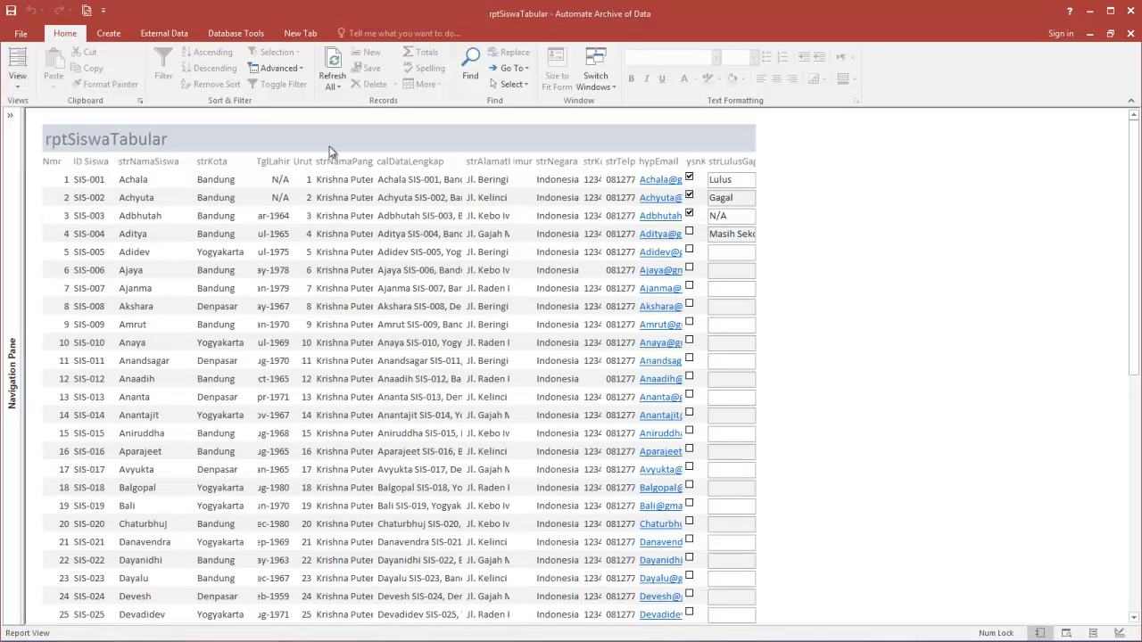
left_click(18, 88)
left_click(44, 197)
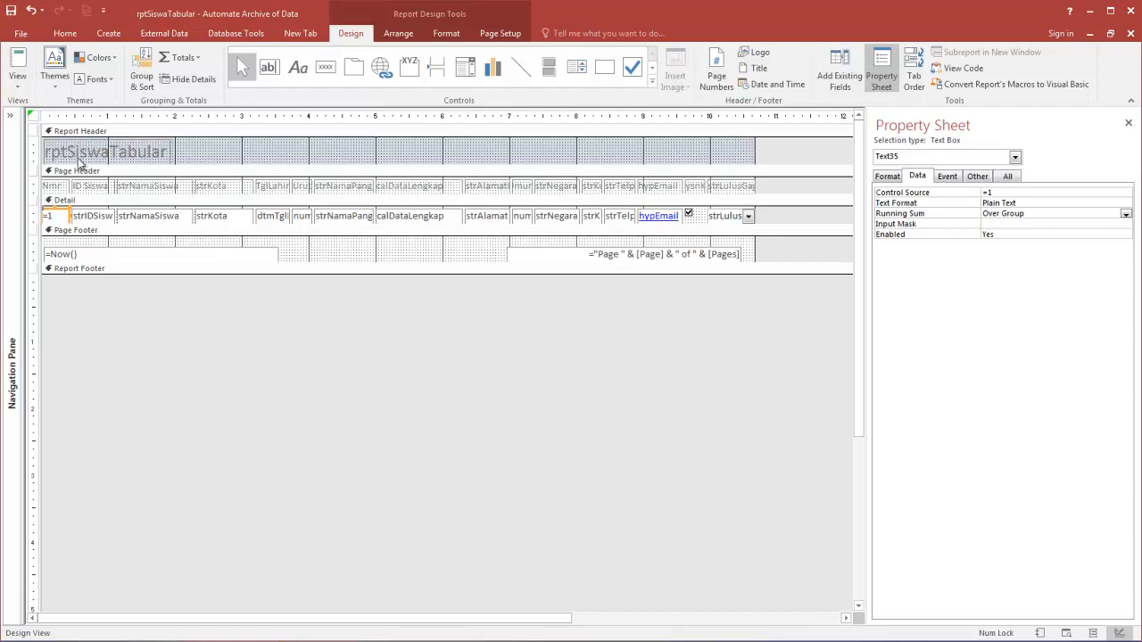
Show the report's sorting and grouping settings and move the strKota sort above strIDSiswa.
left_click(30, 117)
right_click(30, 117)
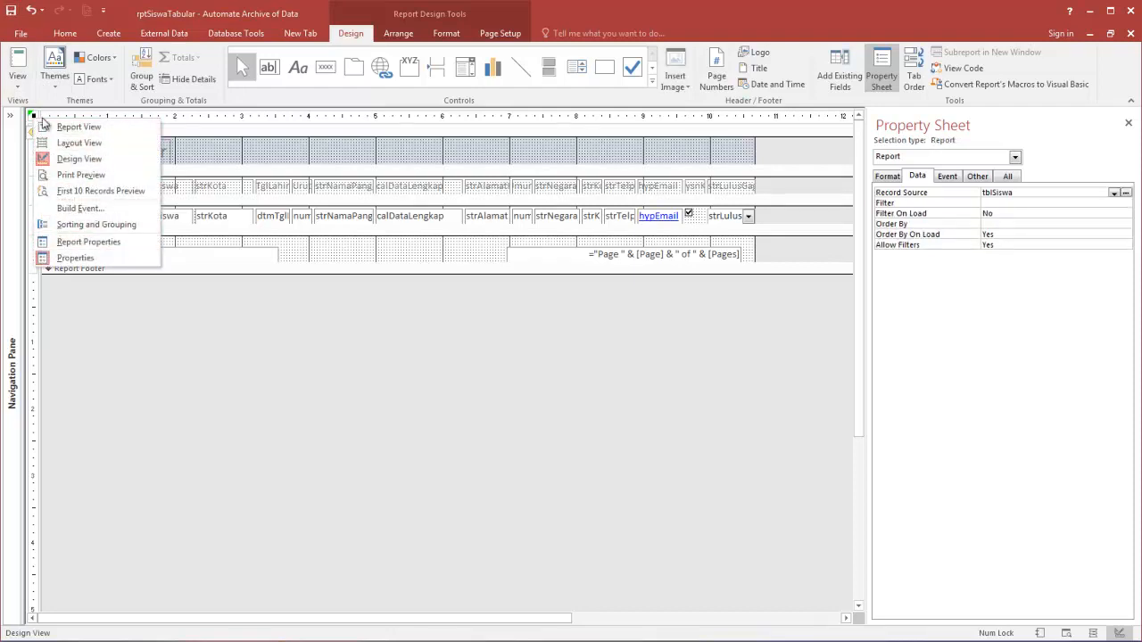
left_click(96, 225)
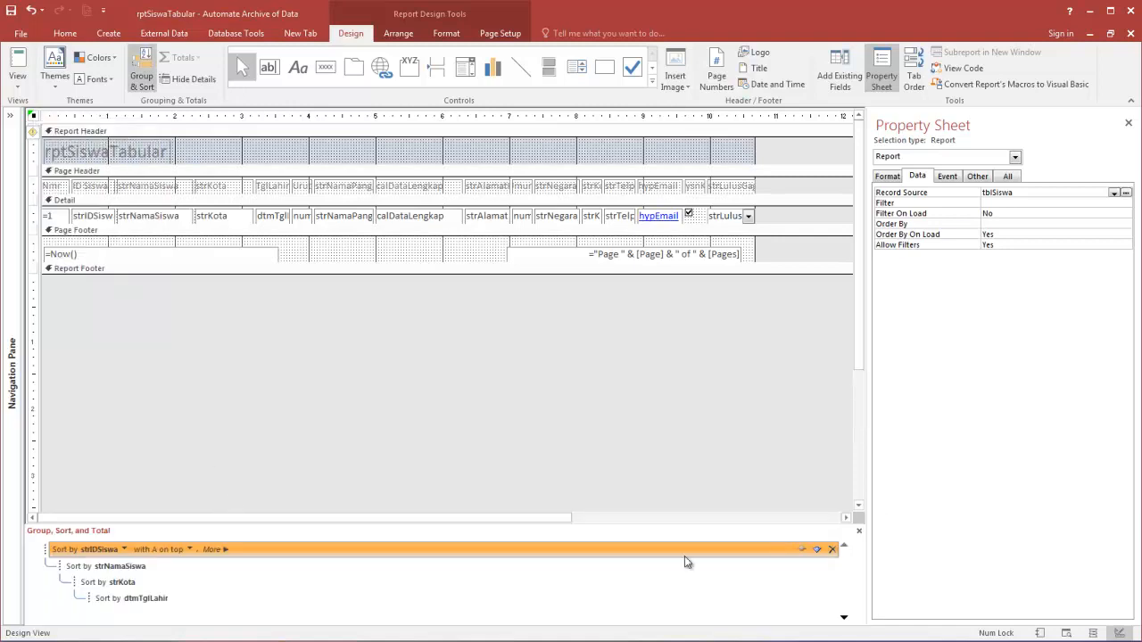
left_click(123, 567)
left_click(111, 553)
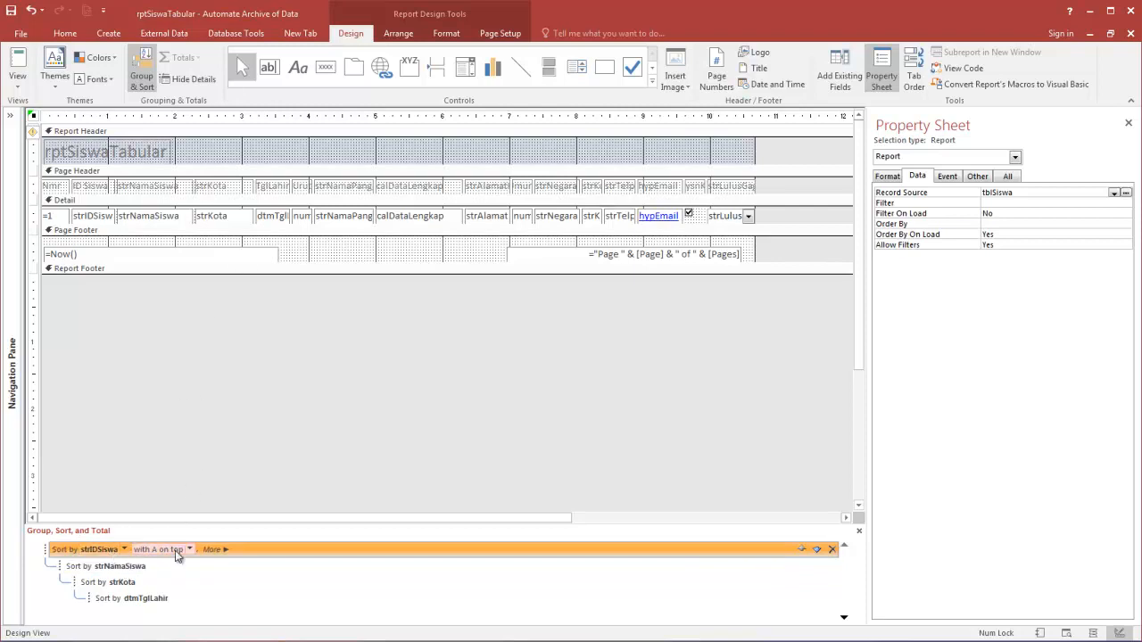
left_click(136, 588)
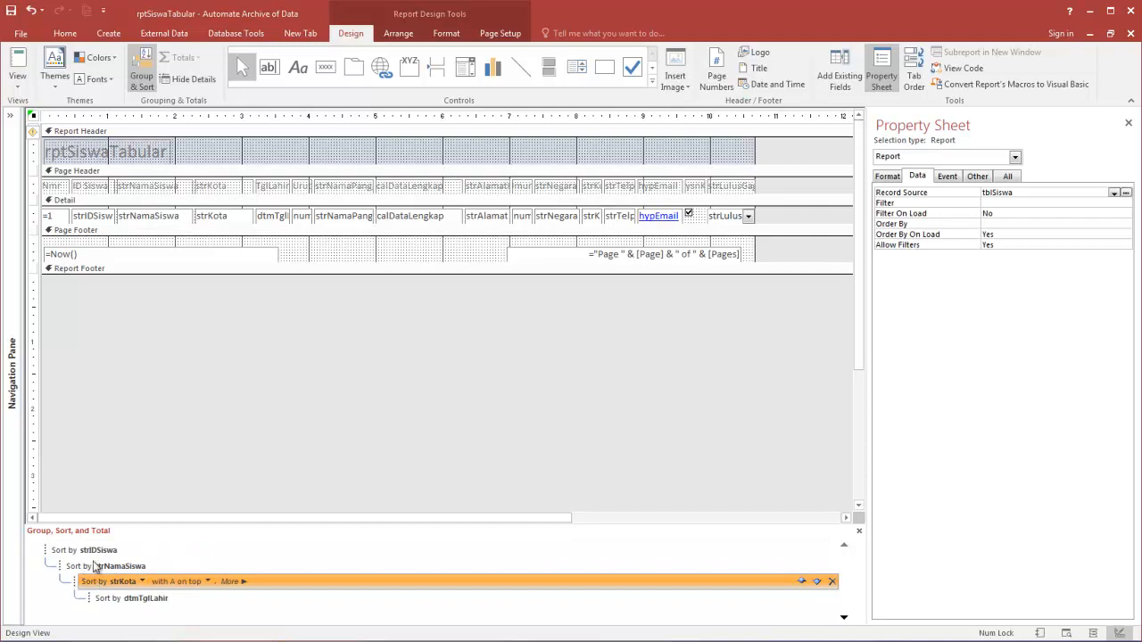
left_click_drag(76, 585, 57, 548)
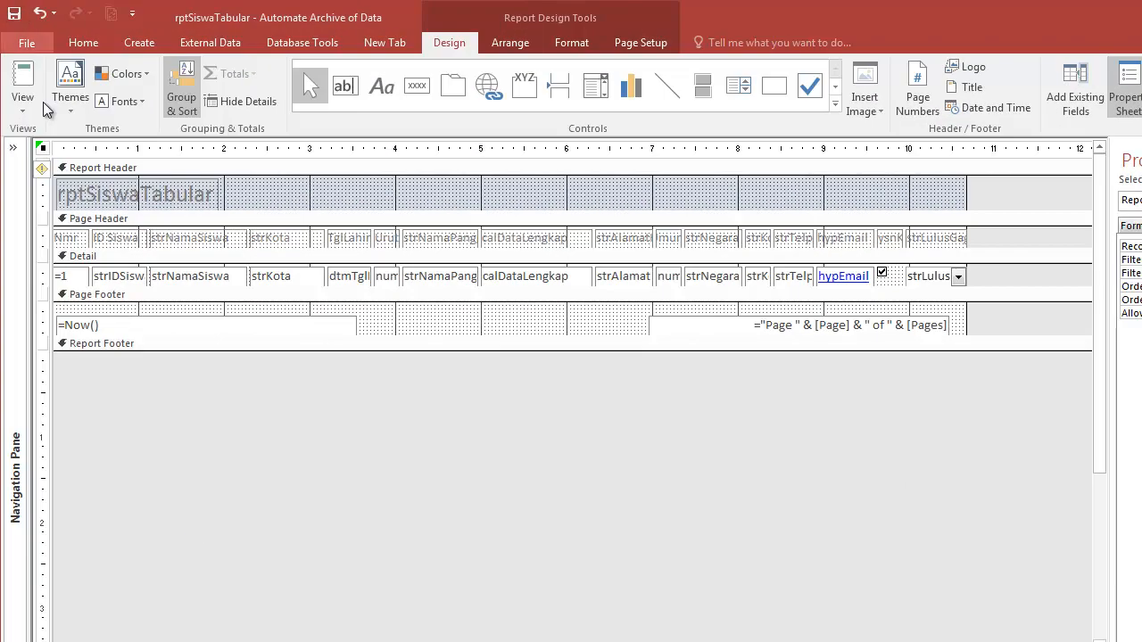
Check the record order by city in Report View and go back to Design View.
left_click(22, 81)
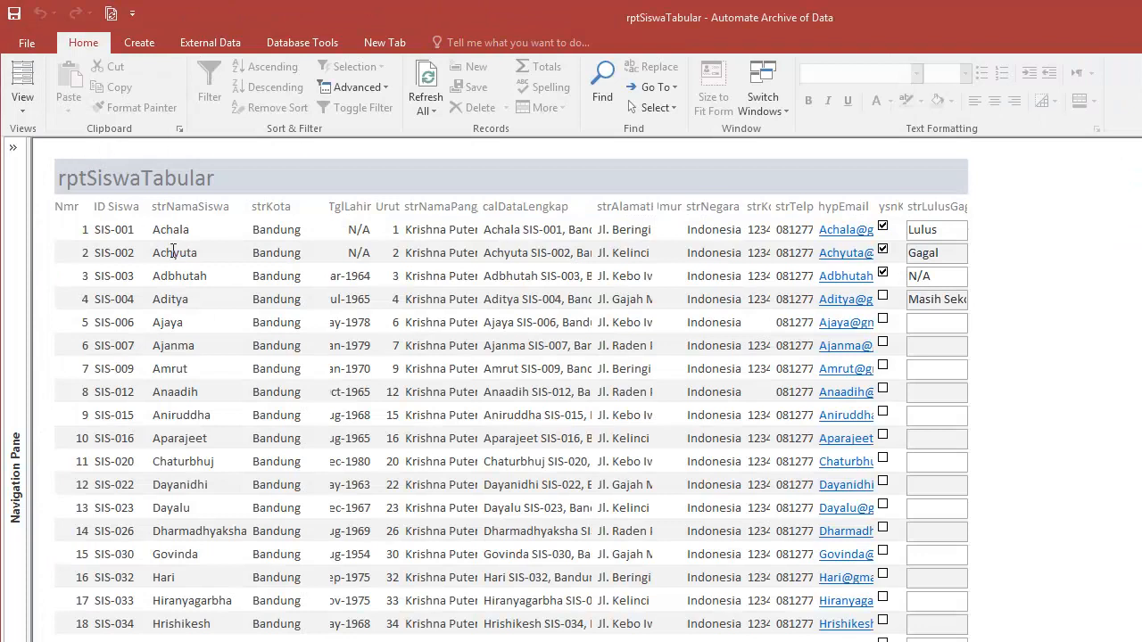
left_click(23, 102)
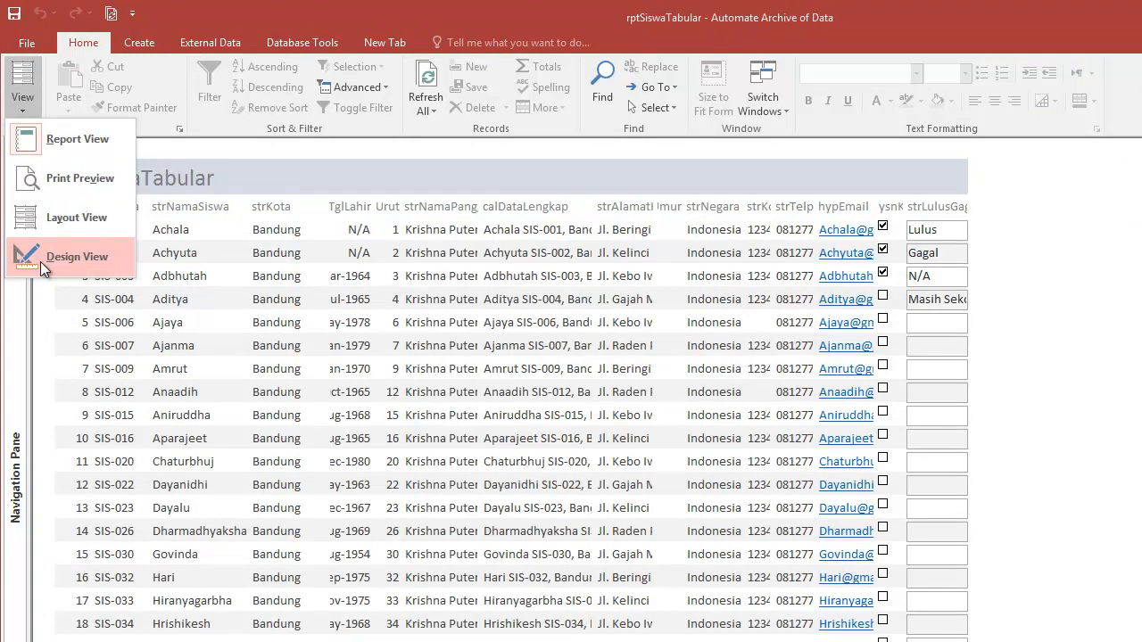
left_click(40, 261)
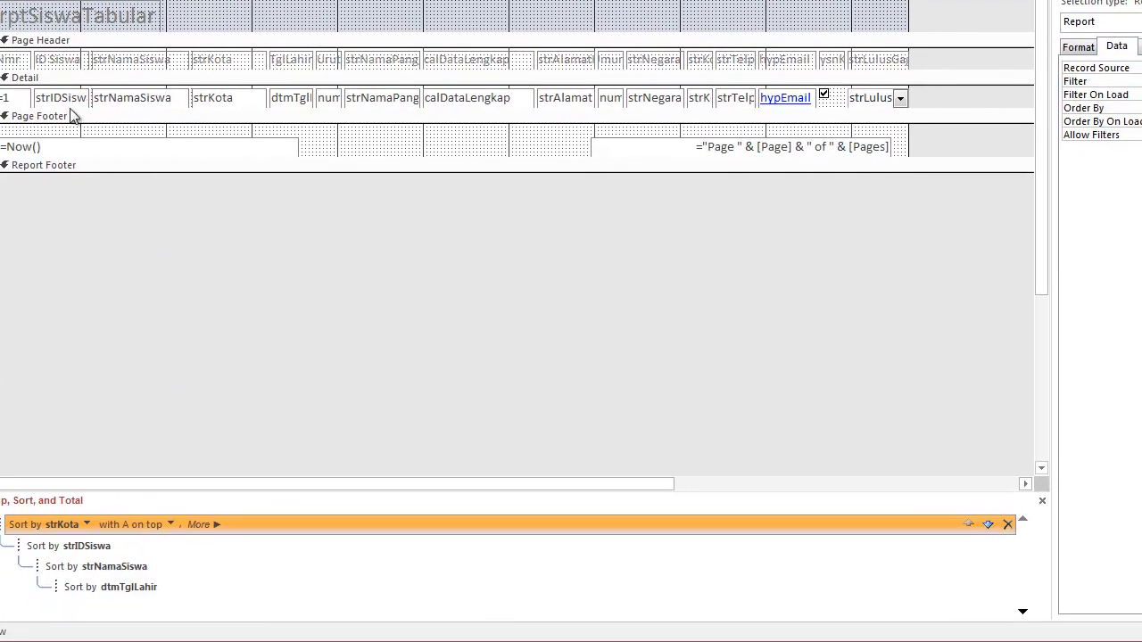
Replace the strKota sort with a group on strKota and place it above all the sort levels.
right_click(58, 79)
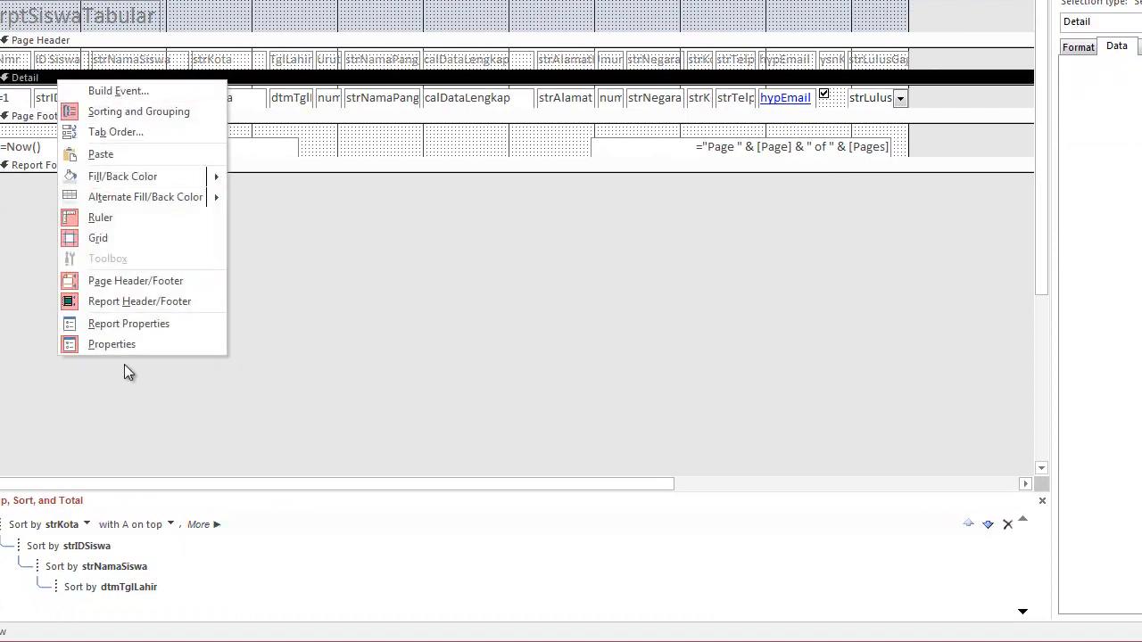
left_click(193, 321)
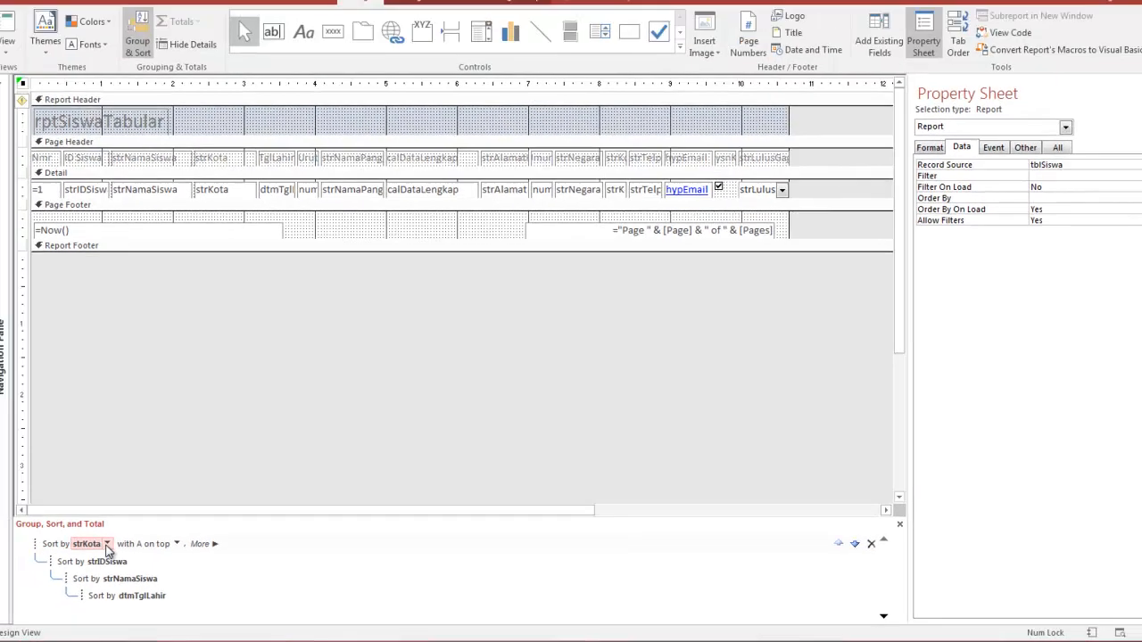
left_click(106, 544)
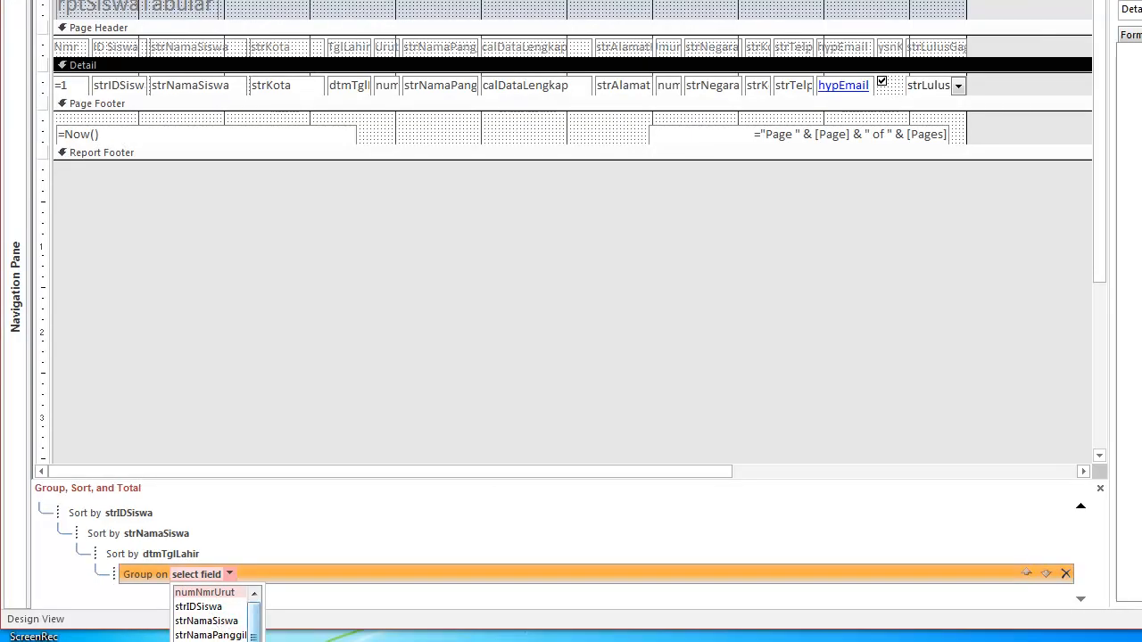
left_click_drag(255, 631, 254, 641)
left_click(223, 640)
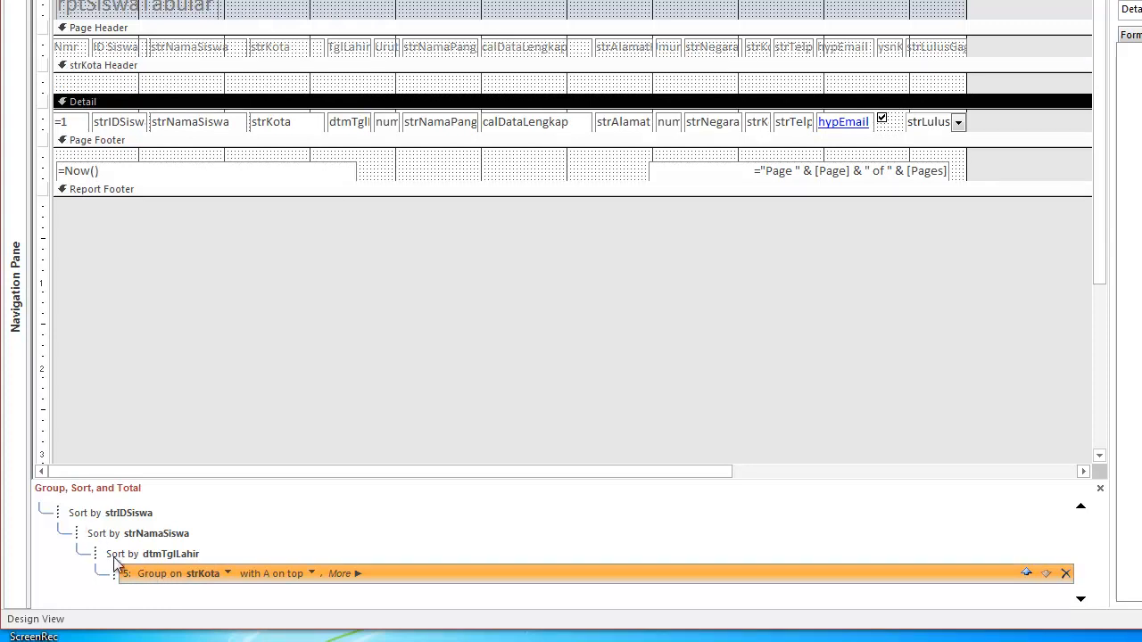
left_click_drag(114, 574, 75, 510)
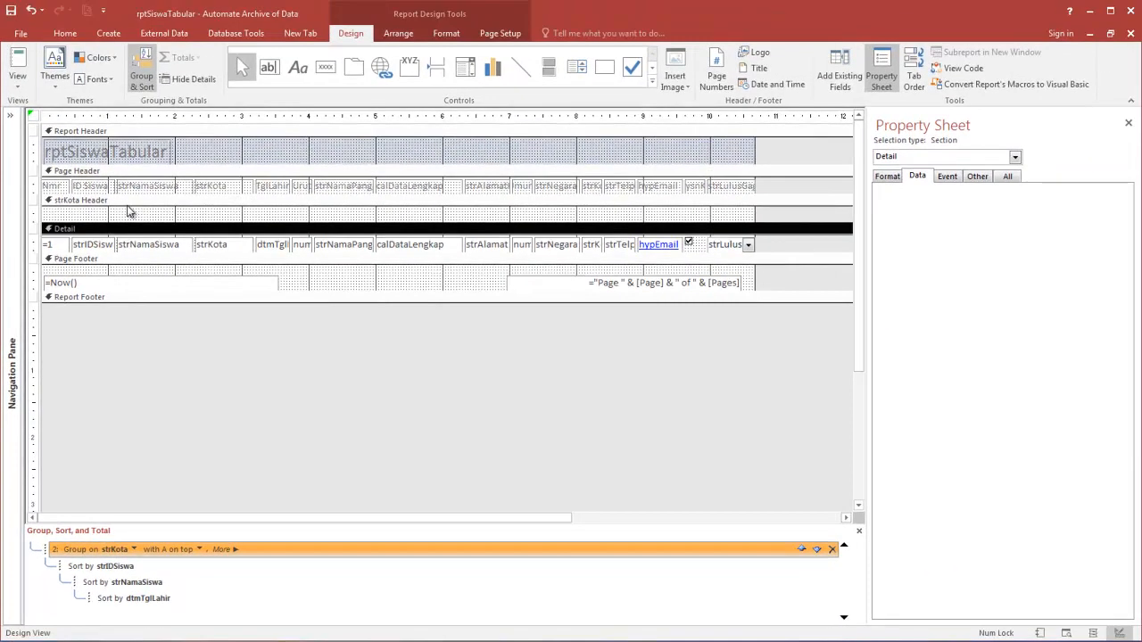
Fill the strKota Header section with a light green theme color.
left_click(128, 206)
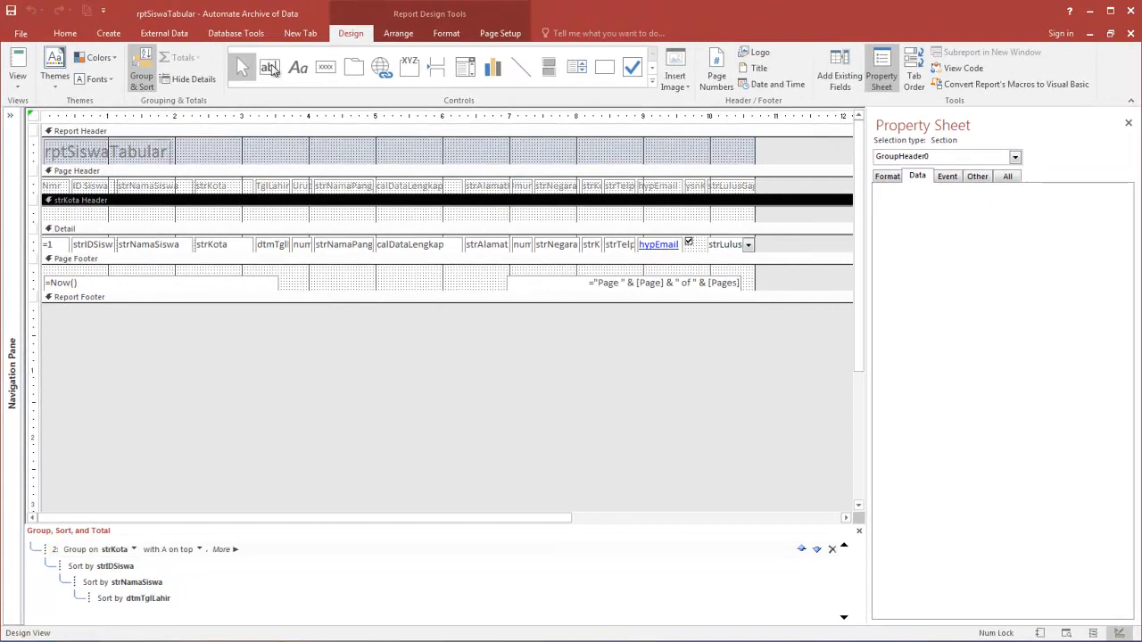
left_click(446, 33)
left_click(579, 51)
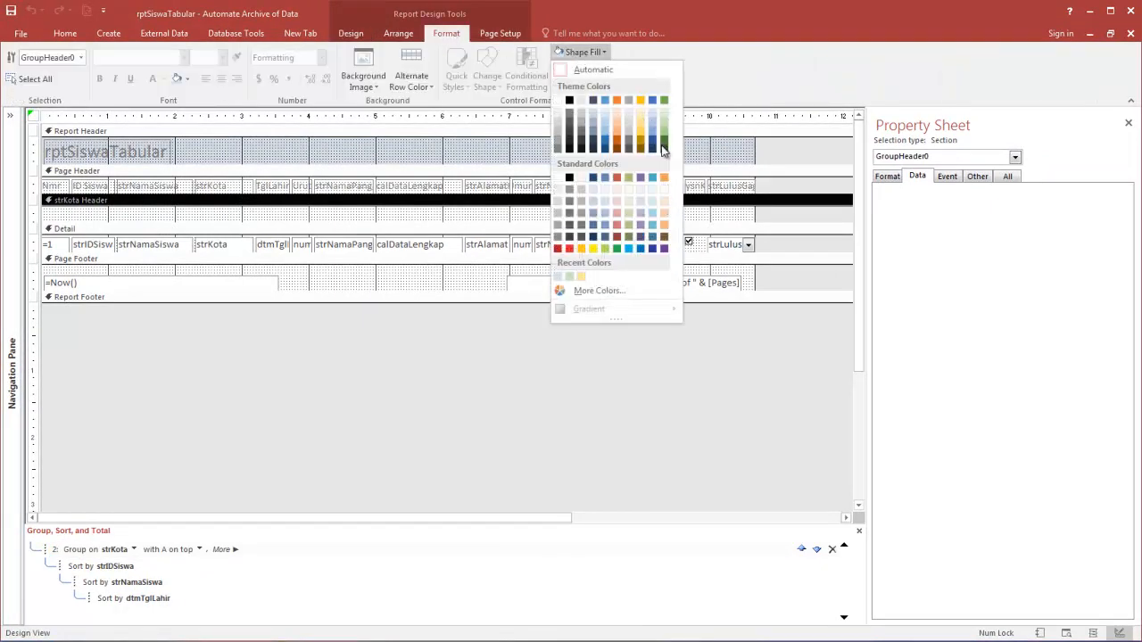
left_click(664, 115)
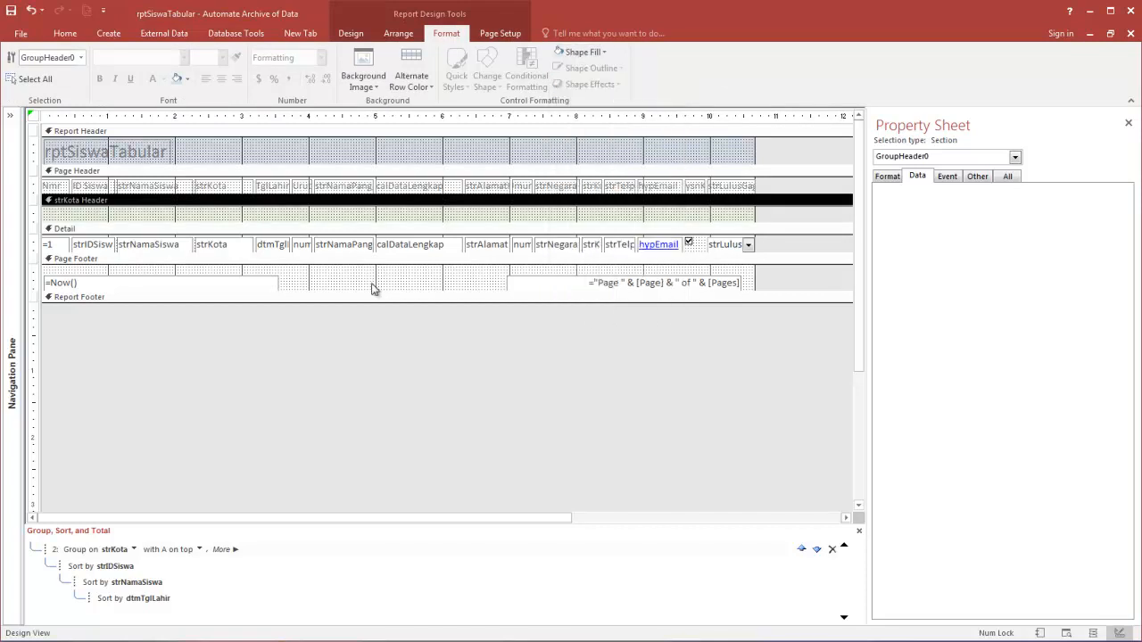
Open up space in the Report Footer section and fill it with a light blue theme color.
left_click(332, 304)
left_click_drag(332, 303, 334, 326)
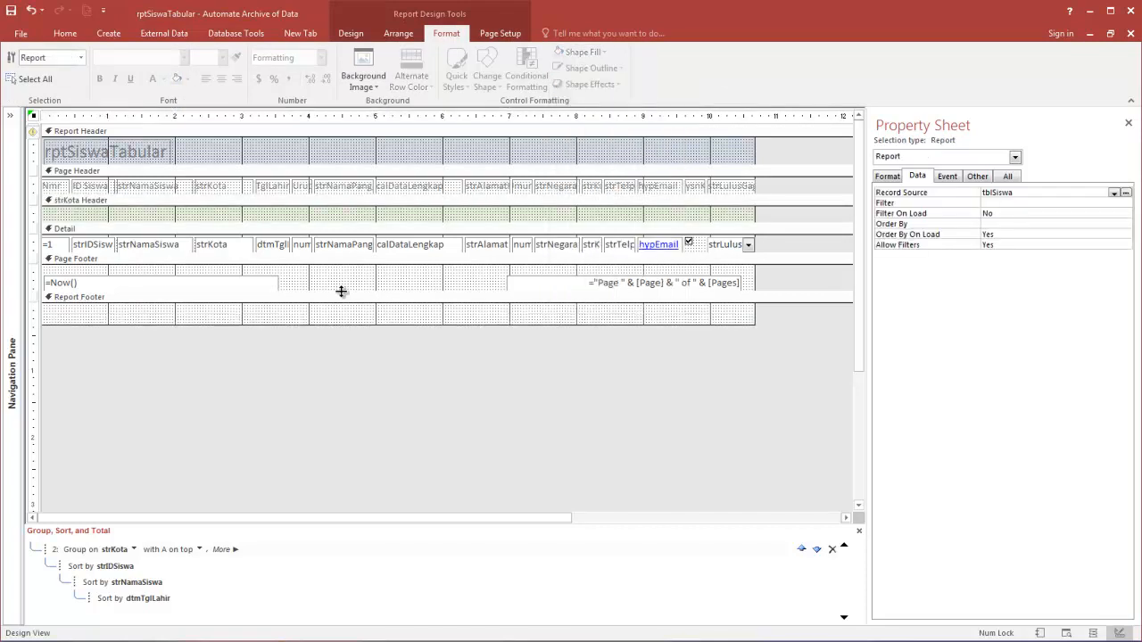
left_click(344, 298)
left_click(585, 53)
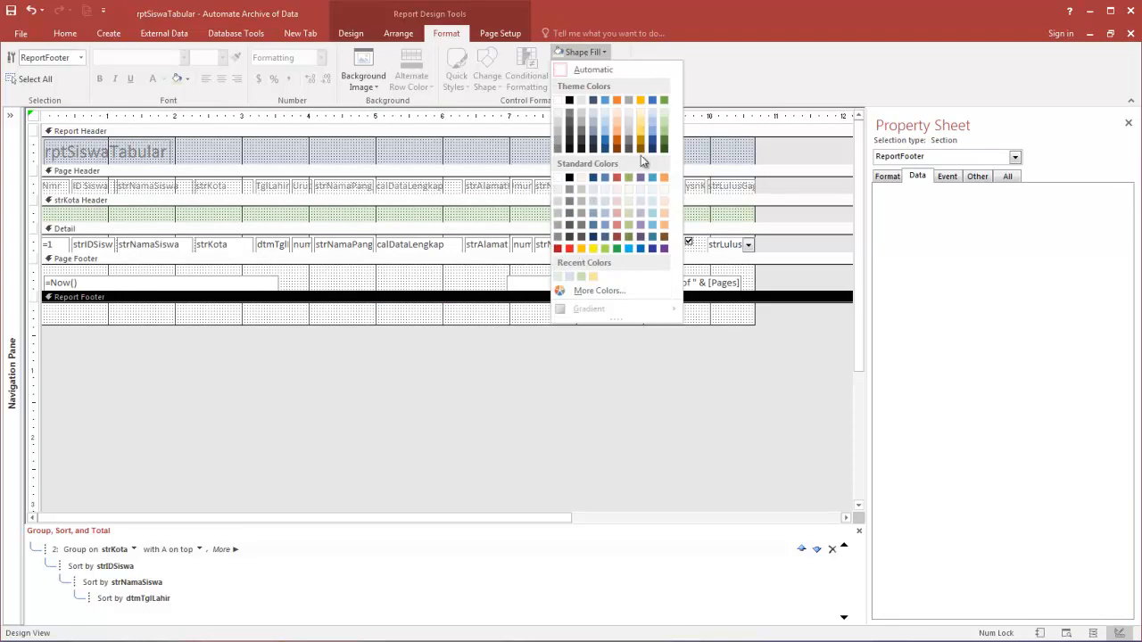
left_click(653, 130)
left_click(503, 354)
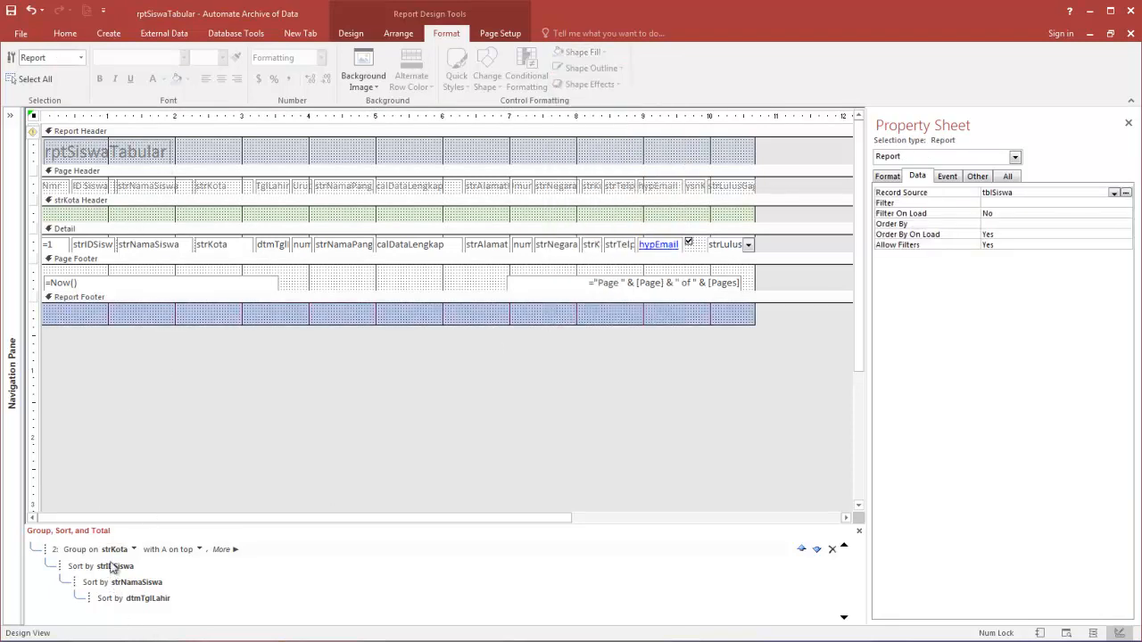
left_click(134, 550)
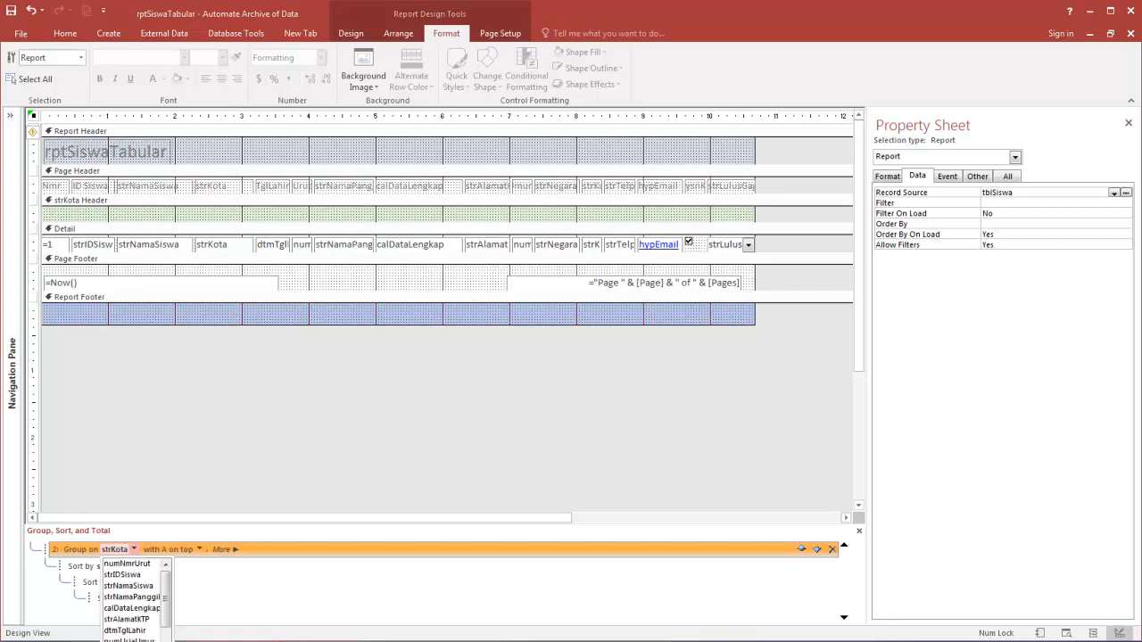
left_click(204, 432)
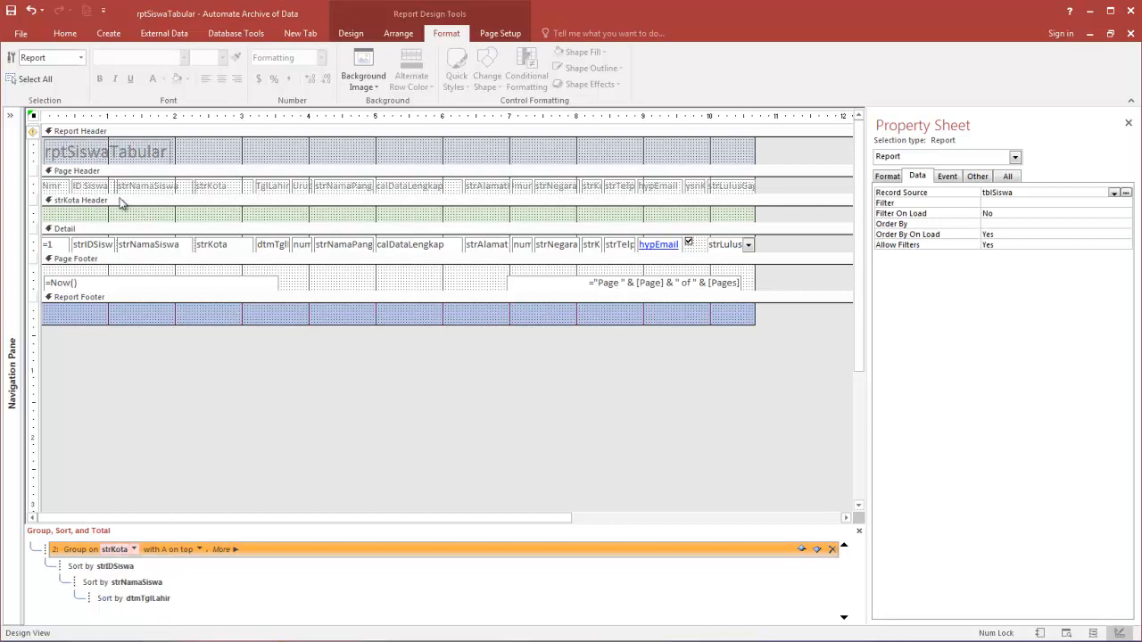
left_click(214, 246)
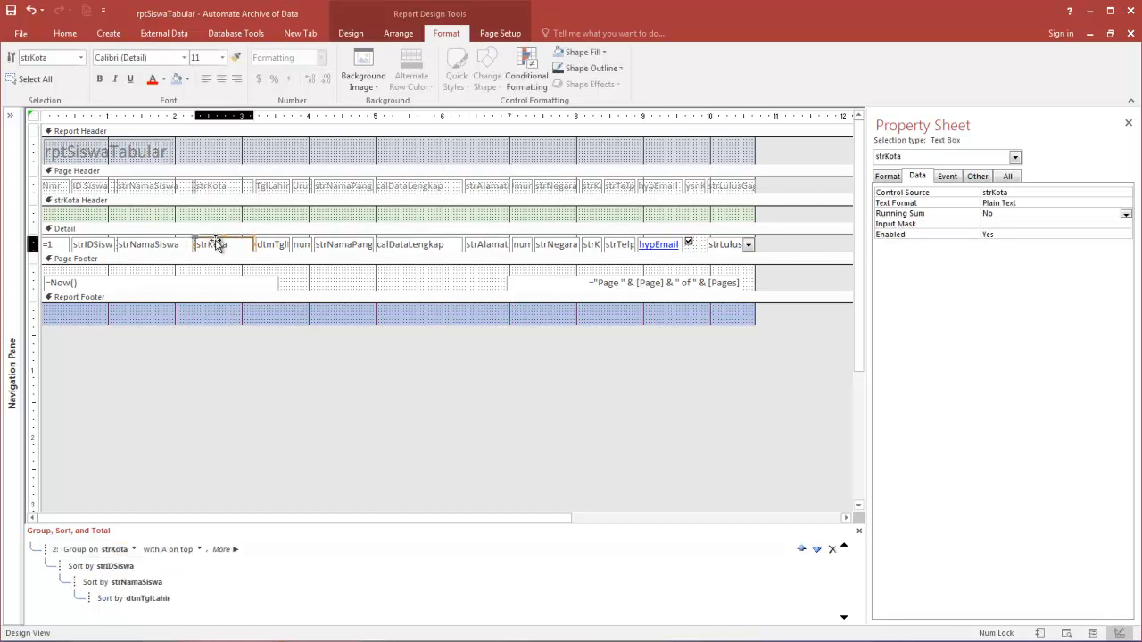
left_click(221, 230)
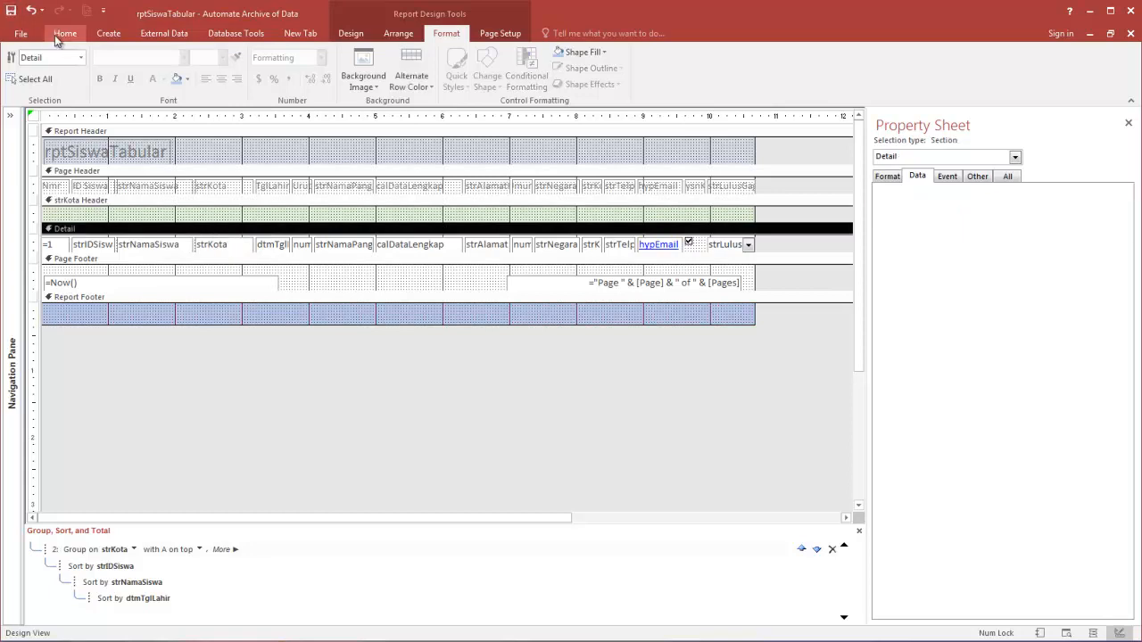
Check the colored strKota group header in Report View and return to Design View.
left_click(63, 33)
left_click(17, 63)
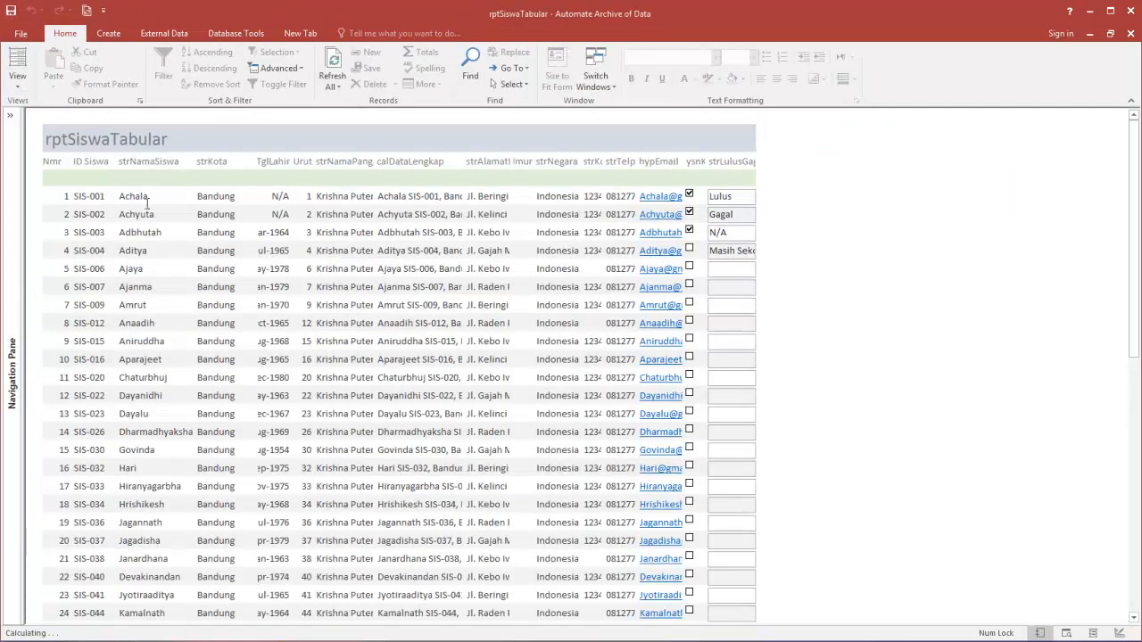
left_click(17, 79)
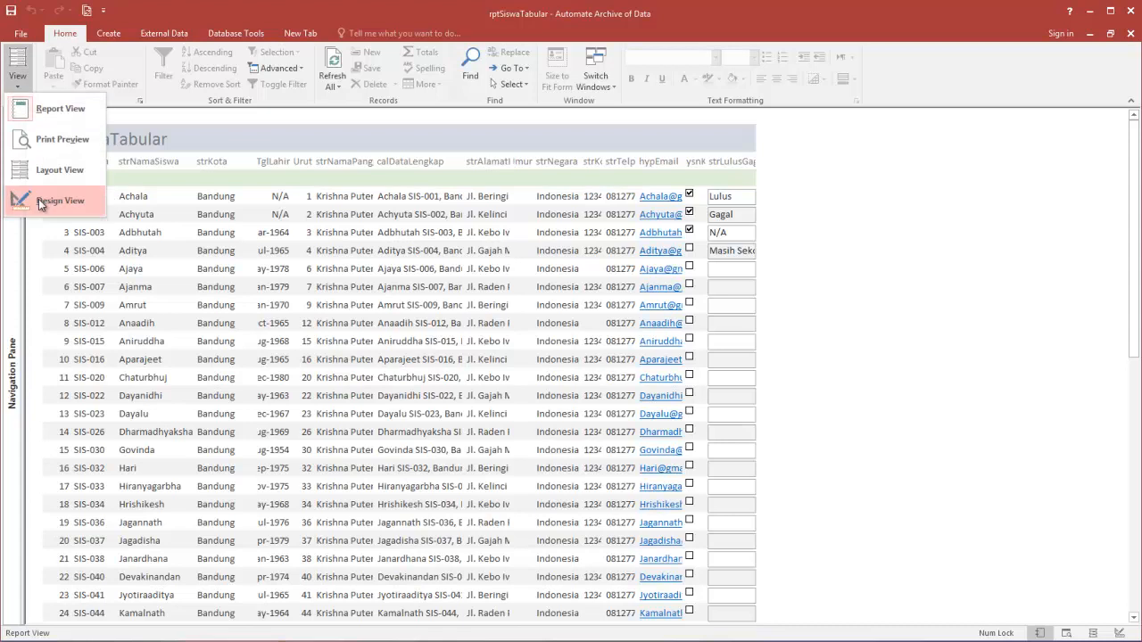
left_click(41, 202)
Move the strKota text box from Detail and its label from Page Header into the strKota Header section.
left_click_drag(218, 246, 65, 207)
left_click(210, 185)
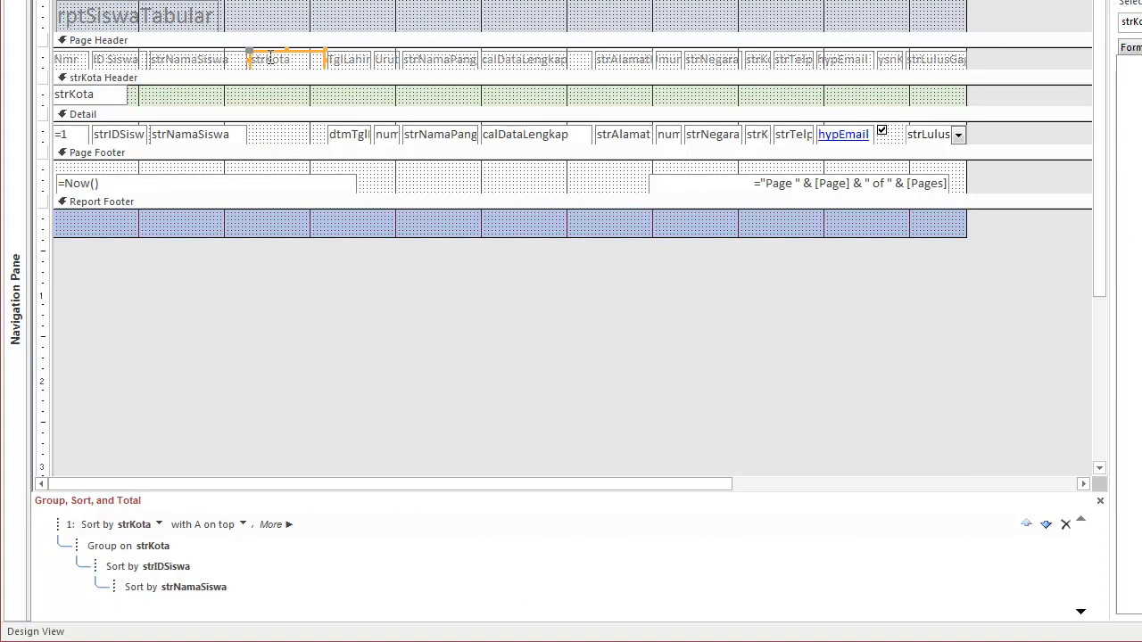
left_click(120, 81)
left_click(114, 94)
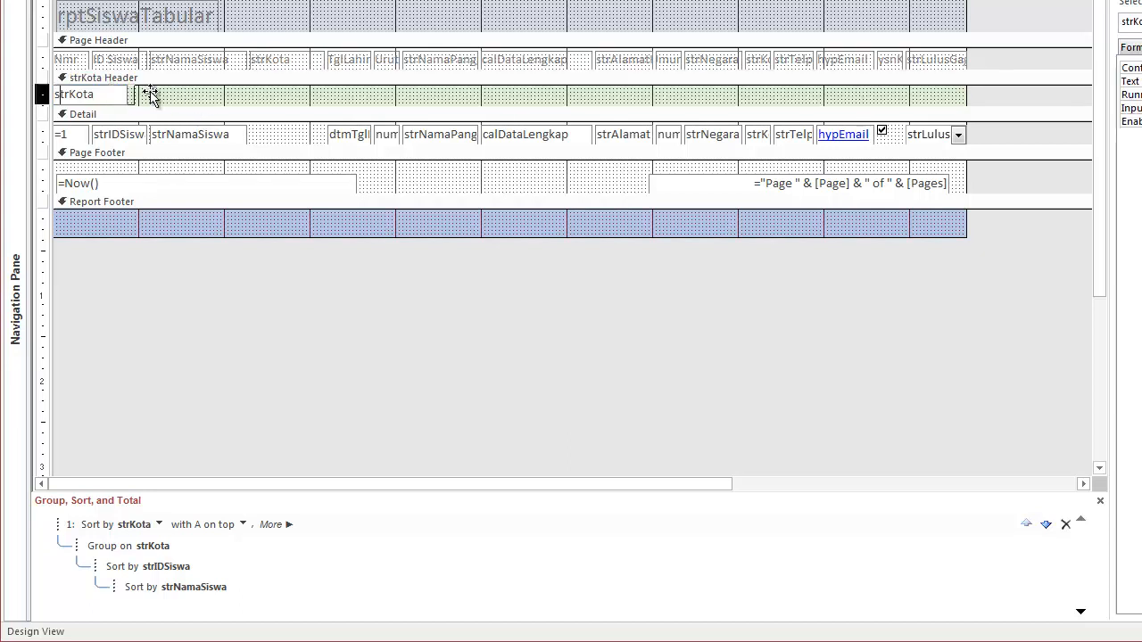
left_click_drag(171, 89, 165, 86)
left_click_drag(276, 60, 45, 92)
Align the strKota label and text box side by side in the group header and widen the text box to about the 2.25-inch mark.
left_click_drag(175, 100, 196, 101)
left_click(87, 100)
left_click_drag(123, 95, 105, 94)
left_click_drag(162, 95, 145, 96)
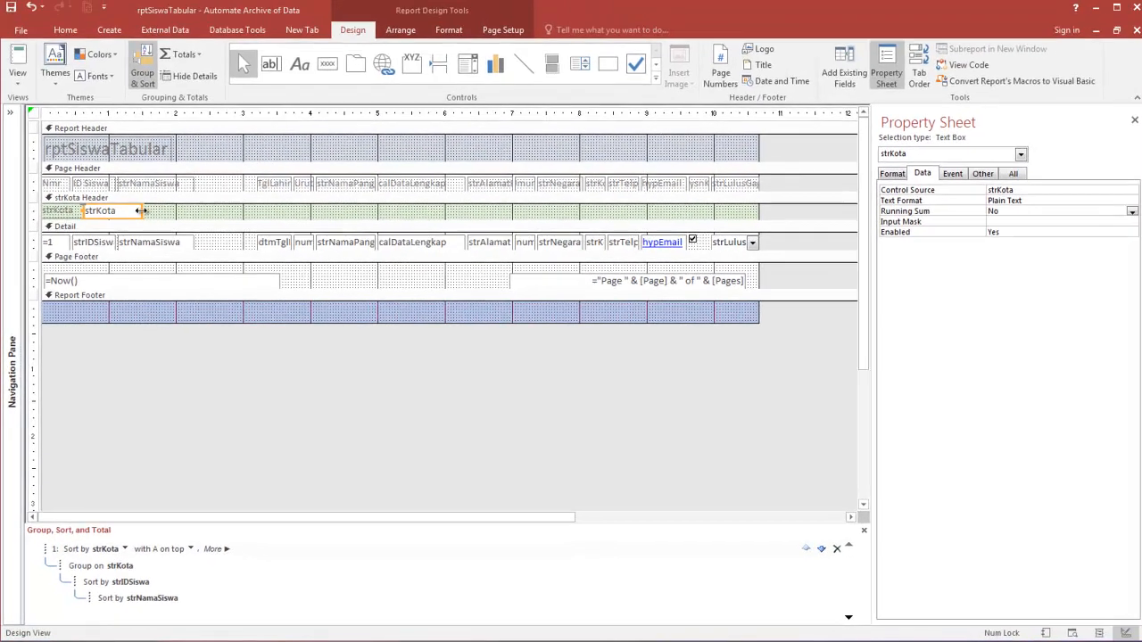
left_click_drag(140, 209, 191, 216)
Shift all column labels and fields from dtmTglLahir through strLulusGagal left to close the gap after strNamaSiswa.
left_click_drag(234, 186, 773, 267)
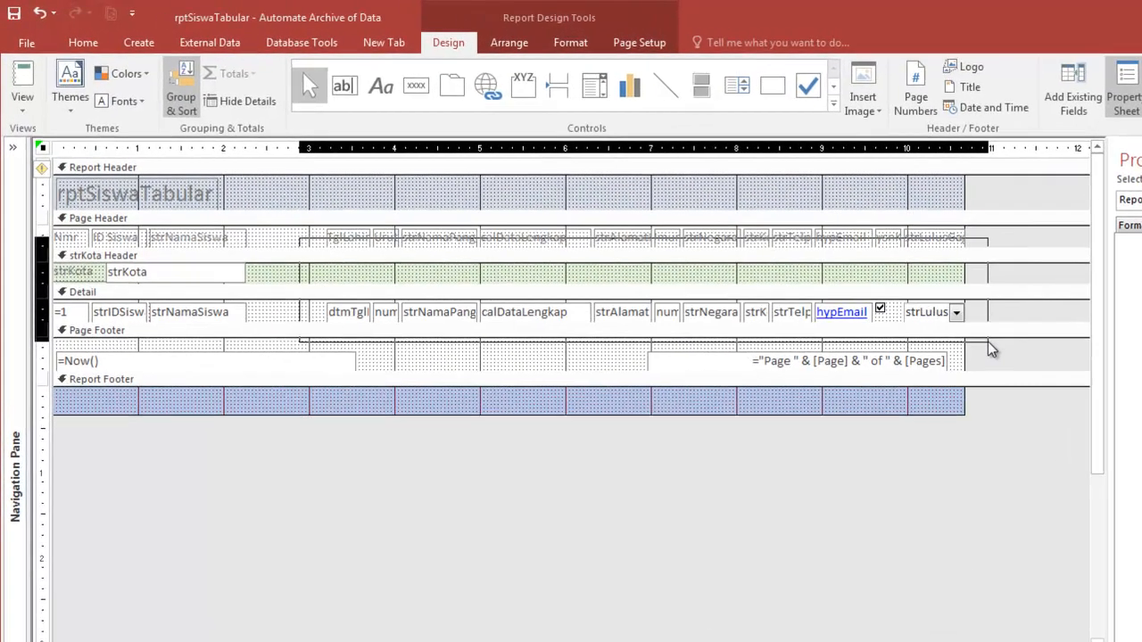
left_click_drag(987, 342, 988, 341)
left_click_drag(563, 240, 488, 238)
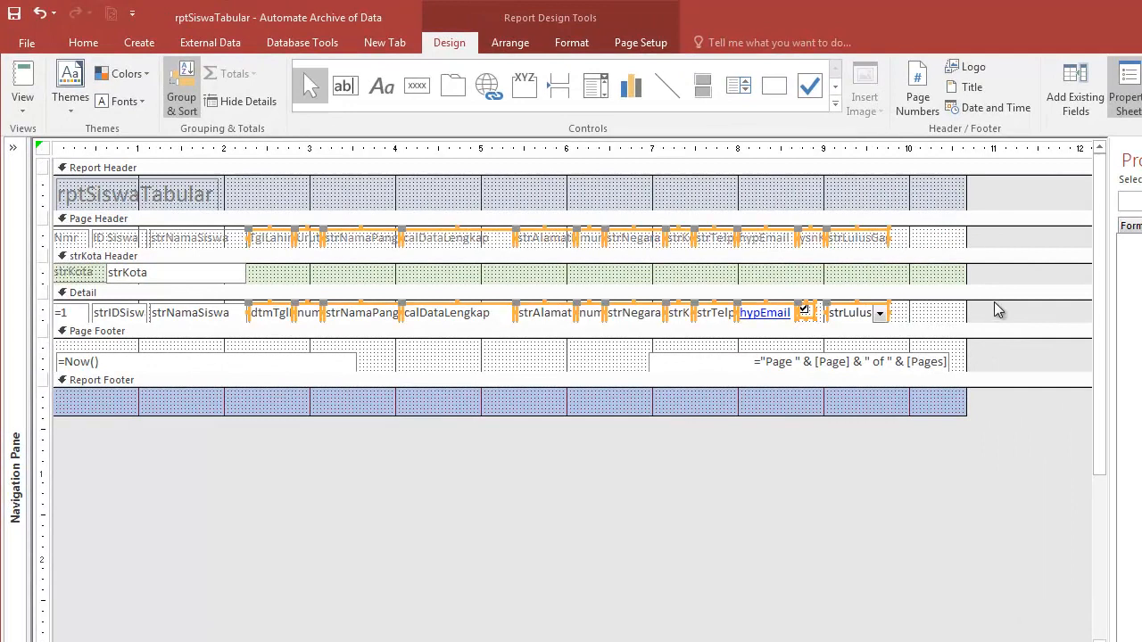
Move the page number box left in the Page Footer and narrow the report to about 9.75 inches.
left_click(938, 362)
left_click_drag(938, 362, 878, 356)
left_click(910, 288)
left_click_drag(909, 287, 777, 234)
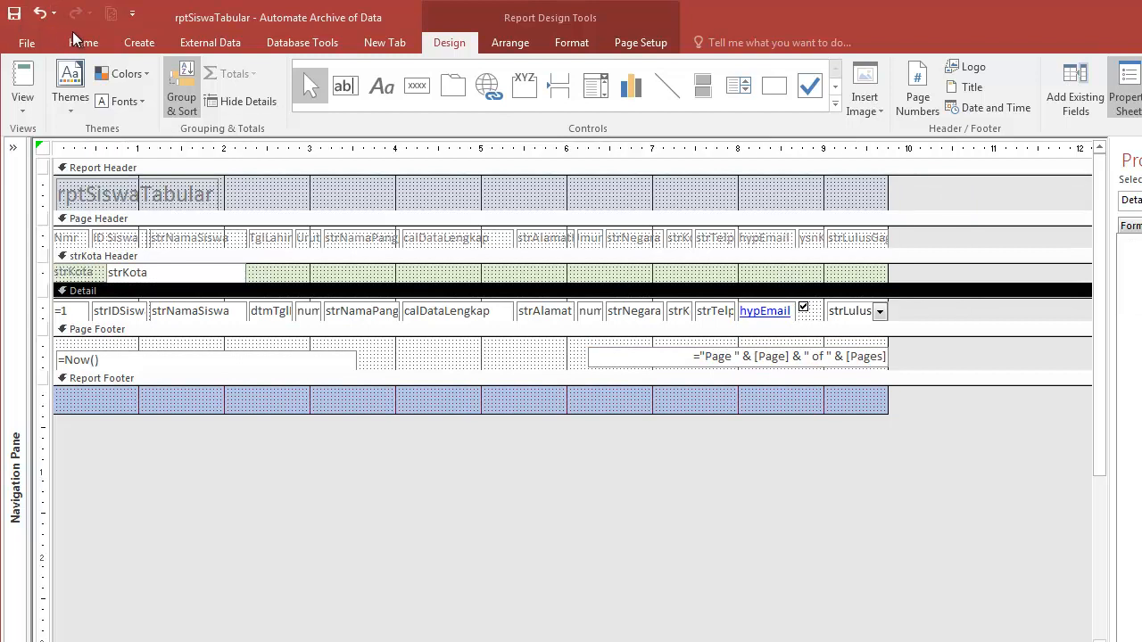
Check the rearranged columns and city header in Report View, and return to Design View.
left_click(81, 40)
left_click(22, 85)
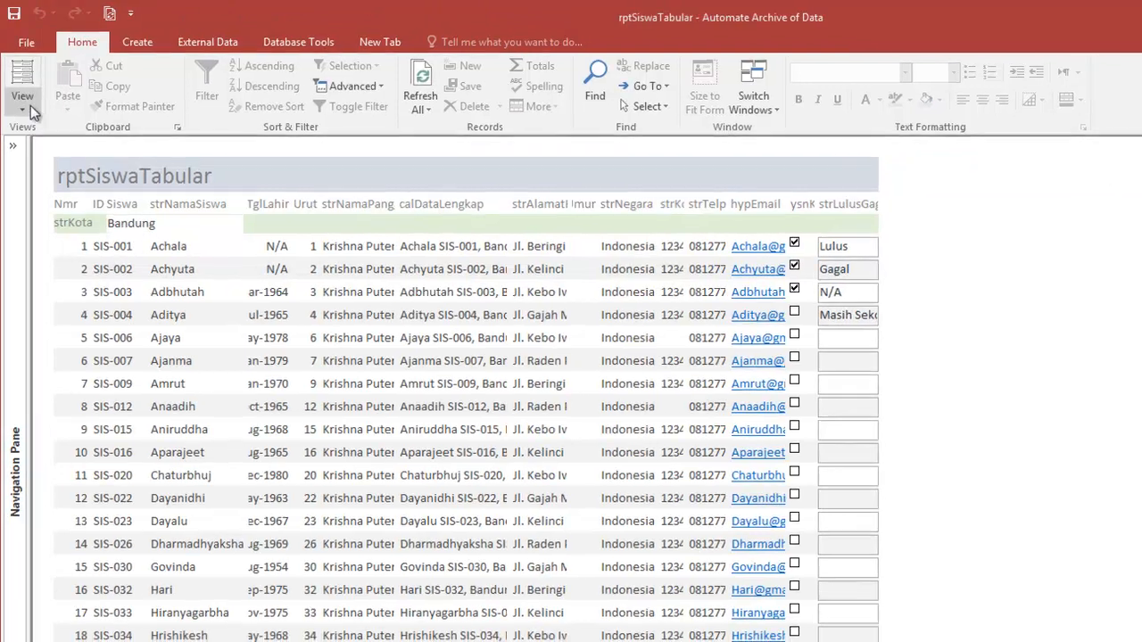
left_click(23, 108)
left_click(49, 207)
left_click(49, 217)
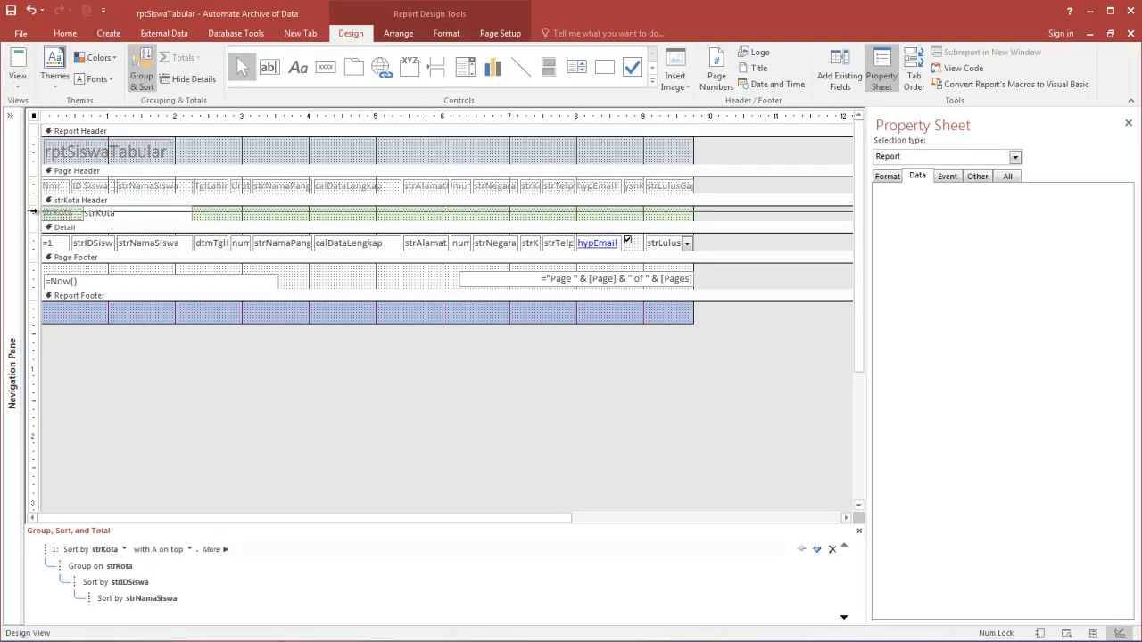
Fill the strKota text box in the group header with a light green recent color.
left_click(446, 33)
left_click(580, 52)
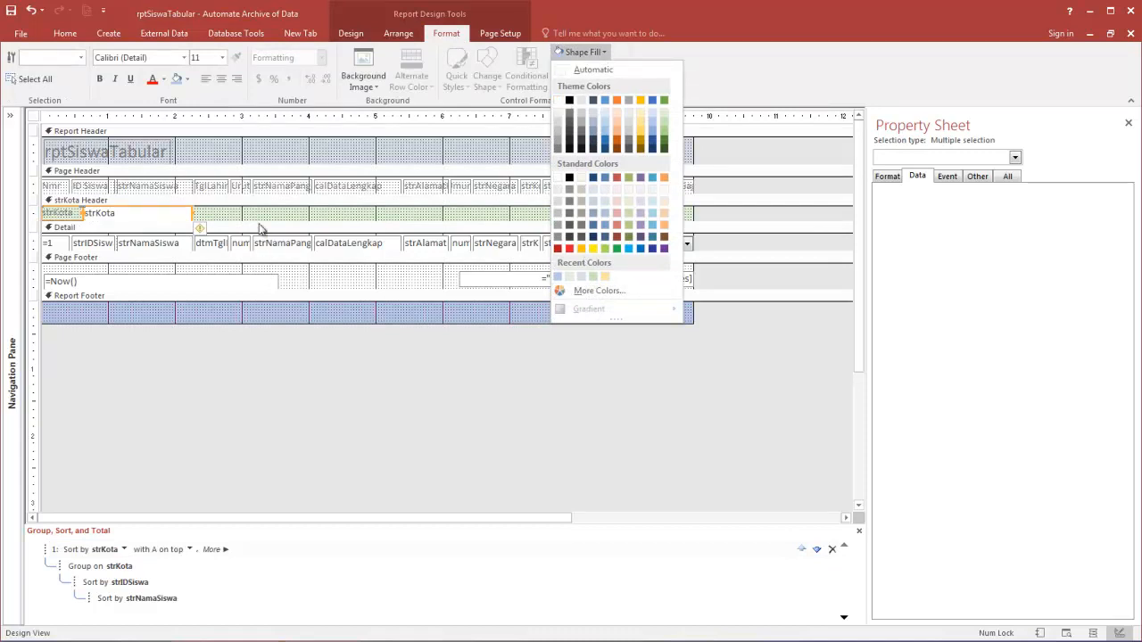
left_click(175, 206)
left_click(160, 209)
left_click(170, 221)
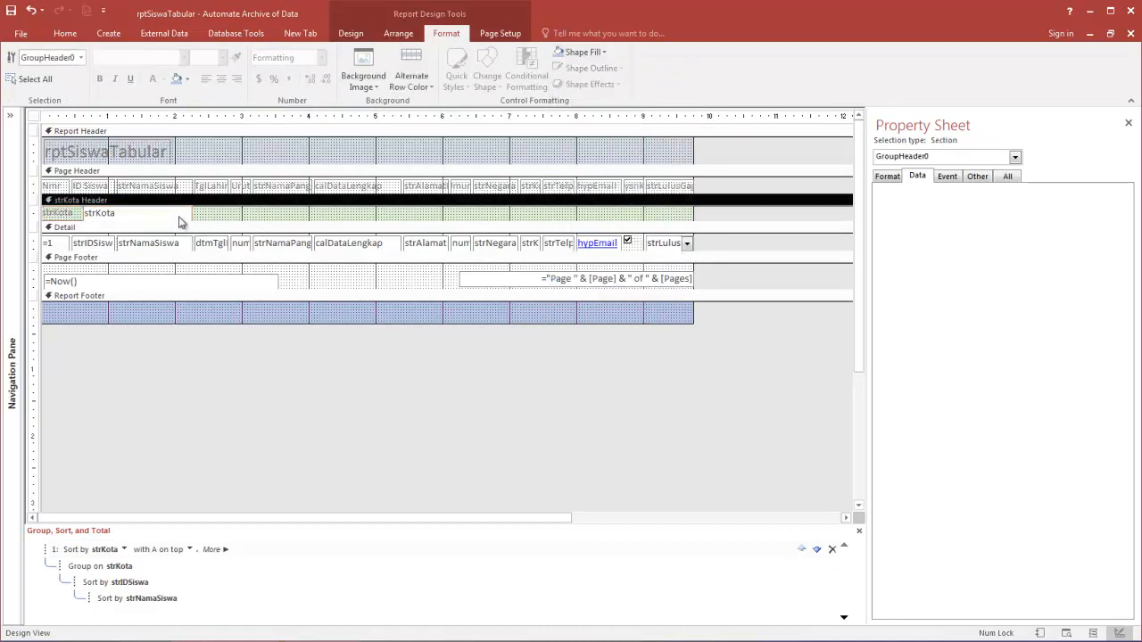
left_click(179, 217)
left_click(580, 52)
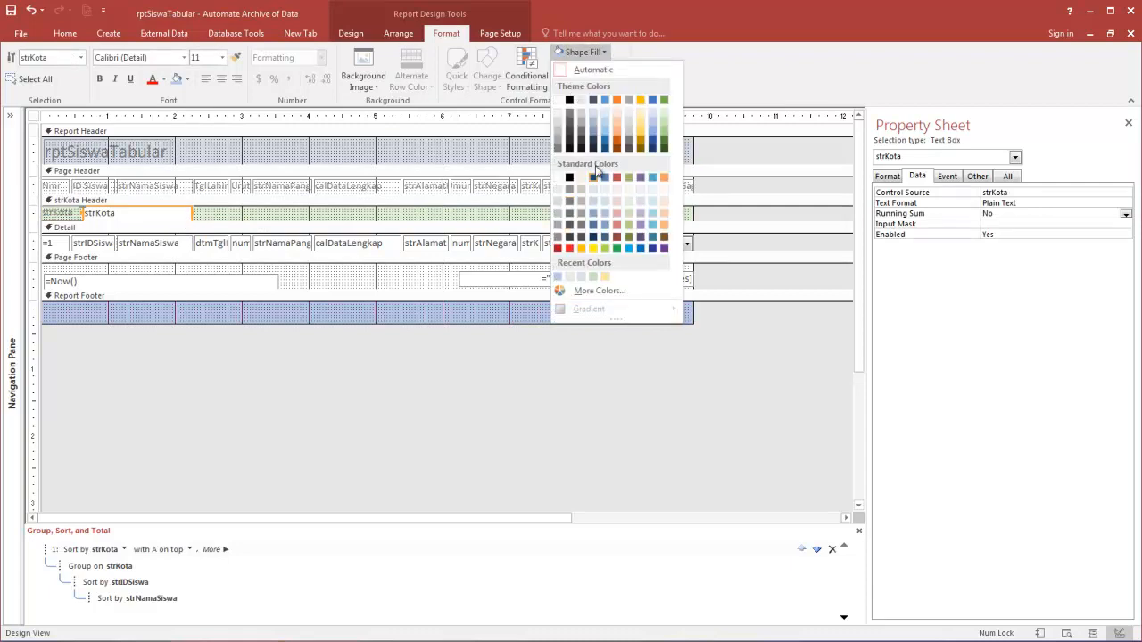
left_click(592, 279)
left_click(580, 51)
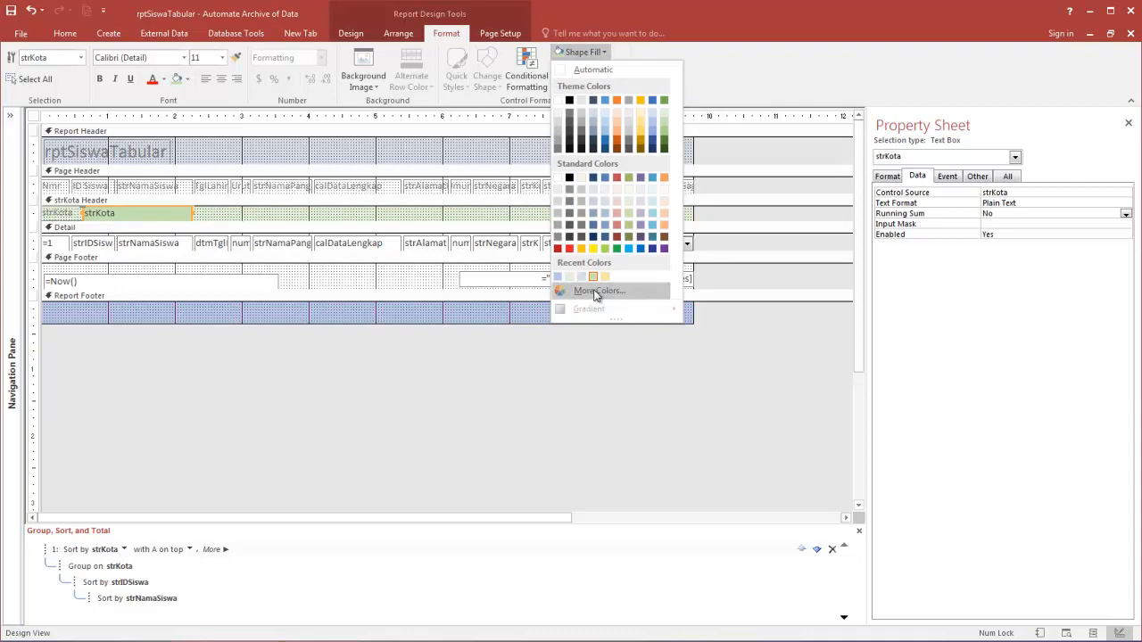
left_click(489, 223)
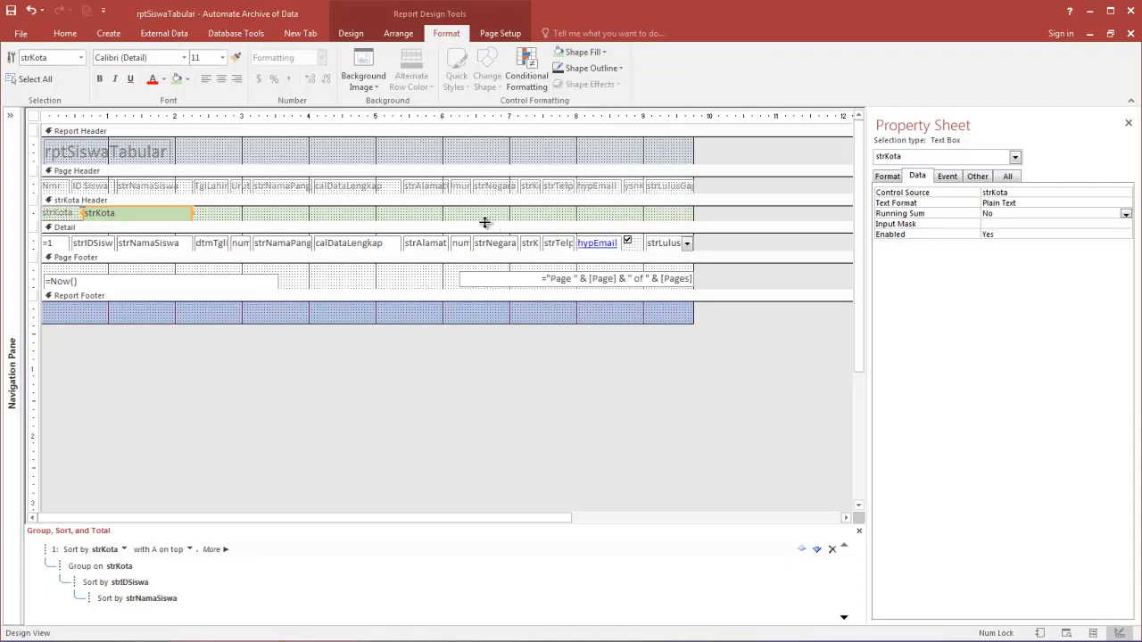
Copy the strKota label's formatting onto the strKota text box in the group header with Format Painter.
left_click(206, 214)
left_click(64, 214)
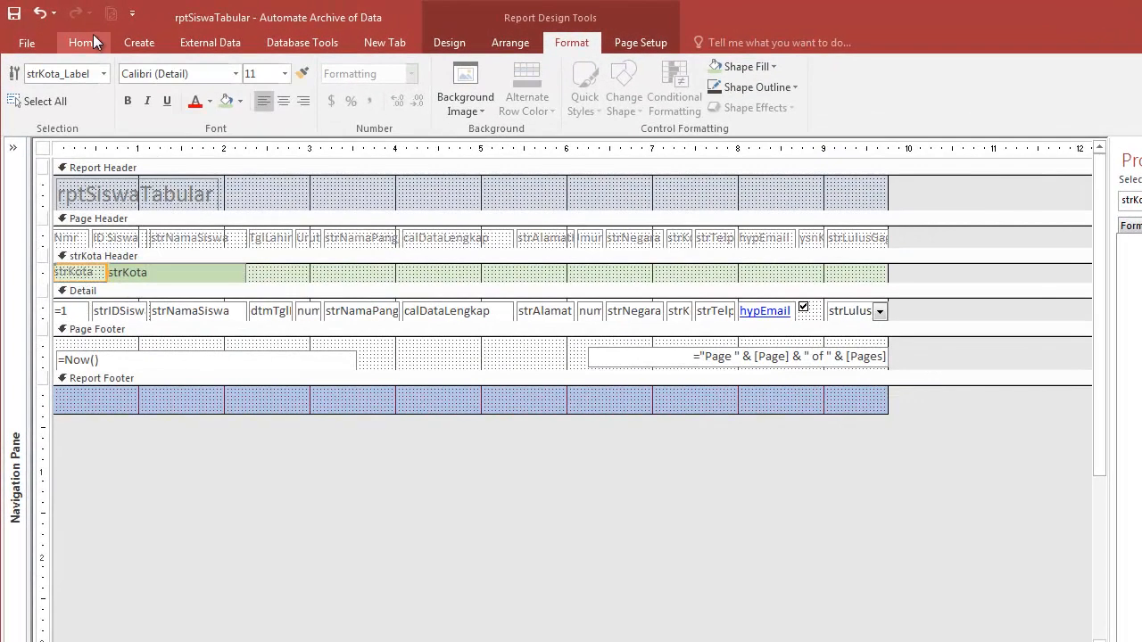
left_click(72, 31)
left_click(148, 107)
left_click(146, 274)
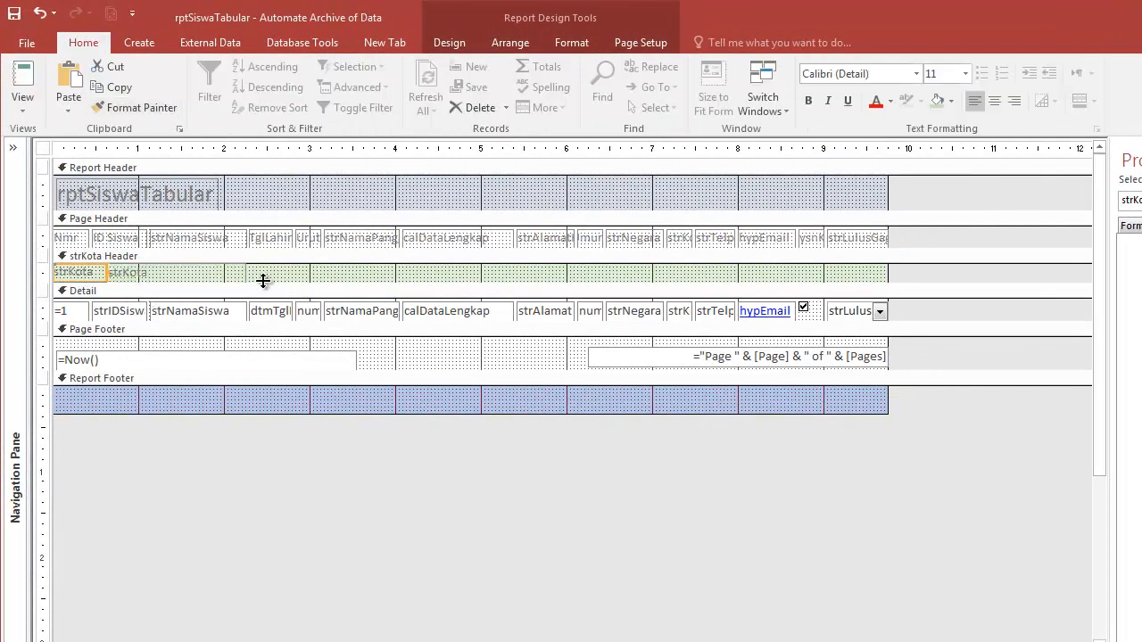
Make the strKota text box in the group header bold and set its font size to 12.
left_click(194, 275)
left_click(138, 45)
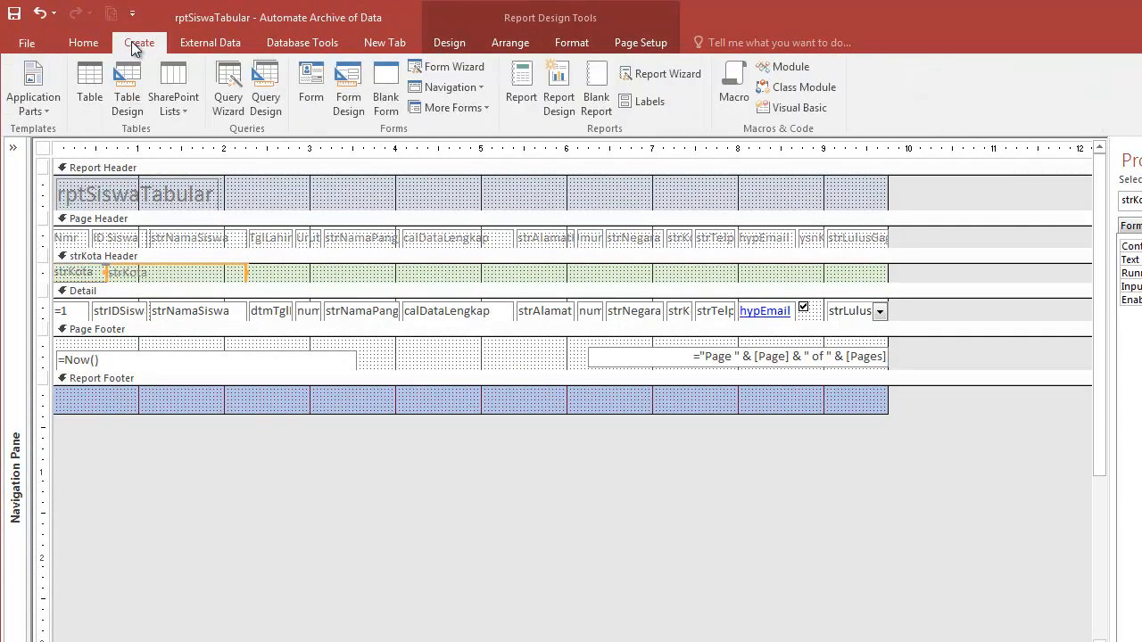
left_click(78, 45)
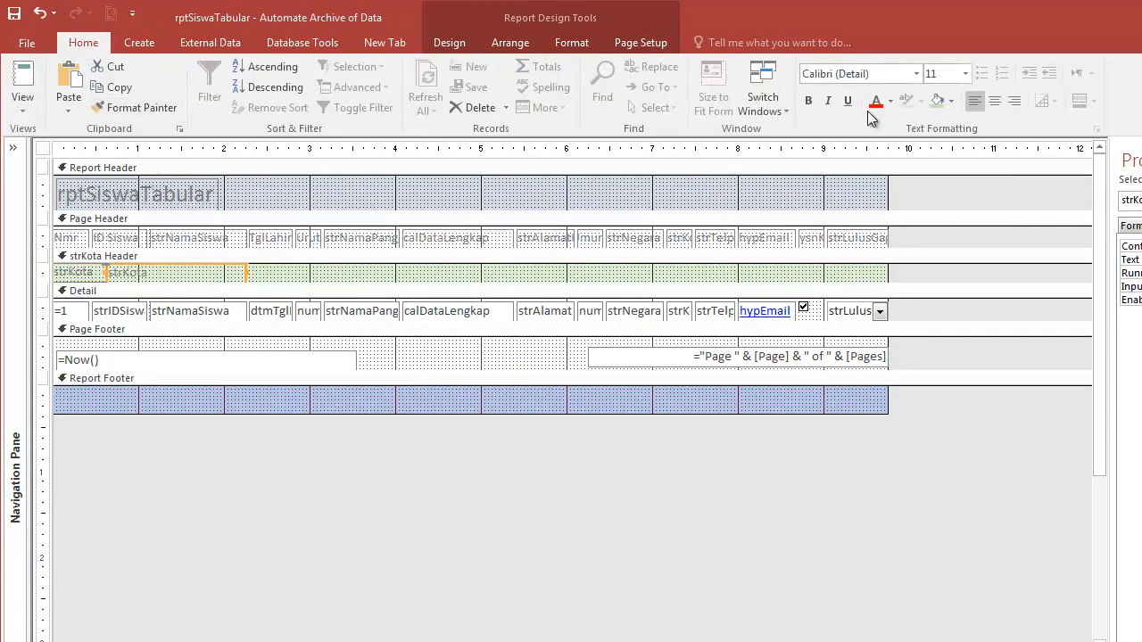
left_click(806, 101)
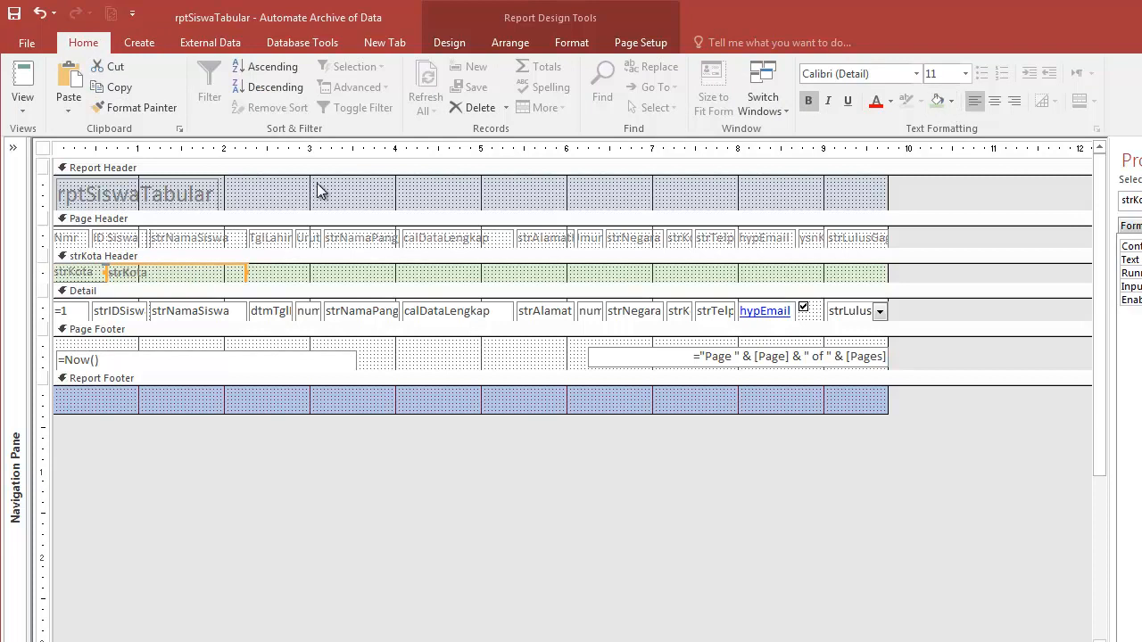
left_click(965, 74)
left_click(945, 162)
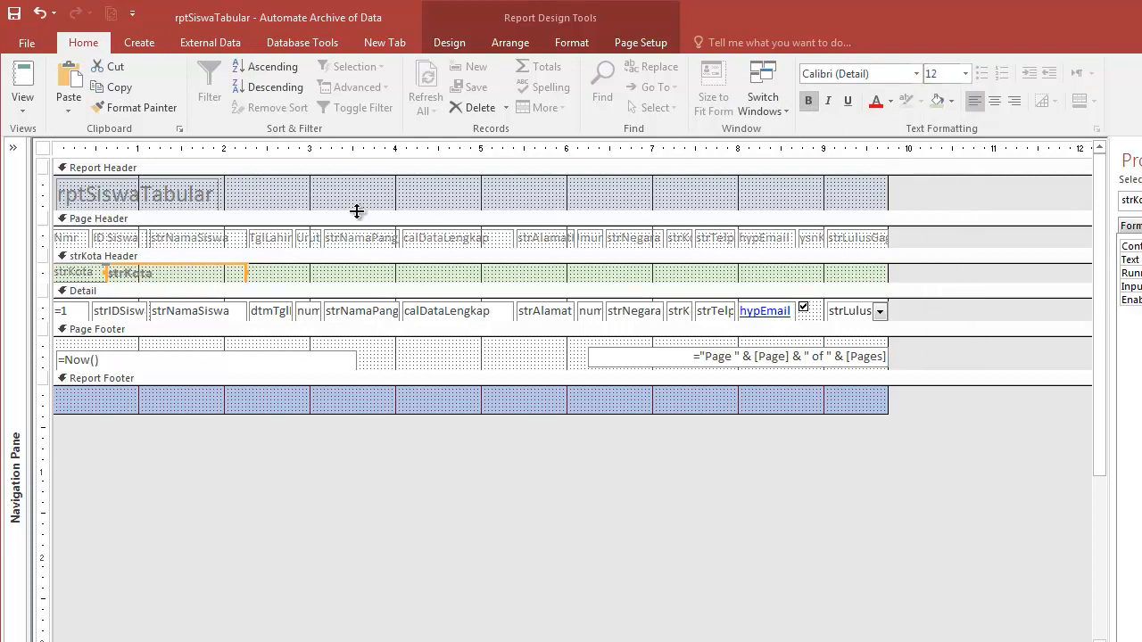
Change the caption of the strKota label in the group header to Kota.
left_click(97, 274)
left_click(96, 274)
left_click_drag(95, 273, 5, 254)
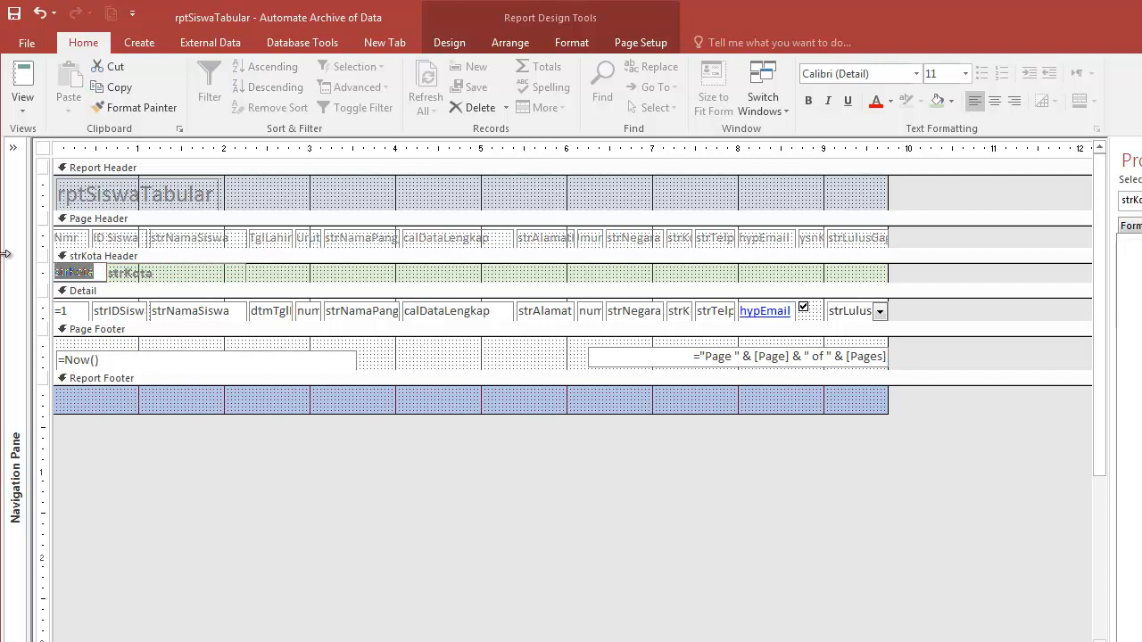
type("Kot")
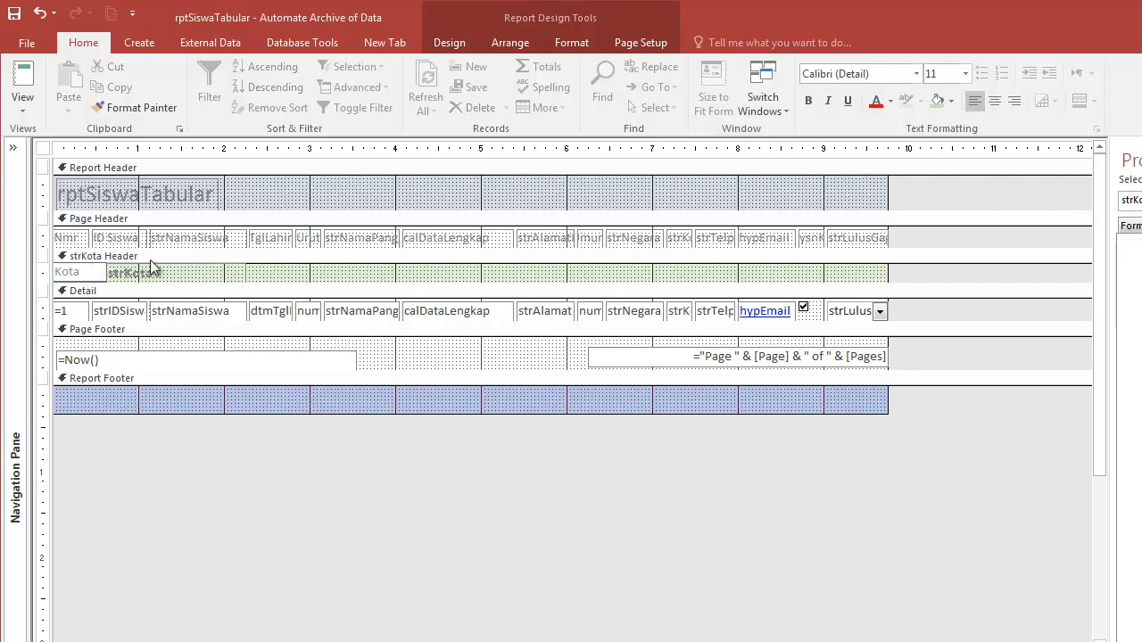
left_click(189, 276)
Check the city group headers and the record numbering within each group in Report View.
left_click(26, 43)
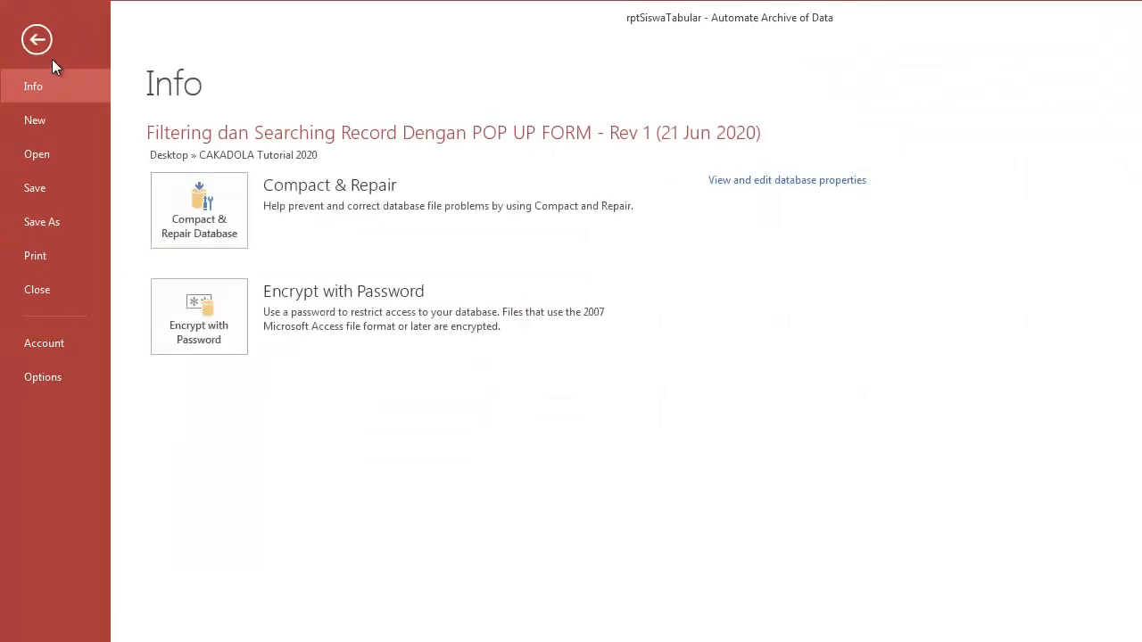
key("Escape")
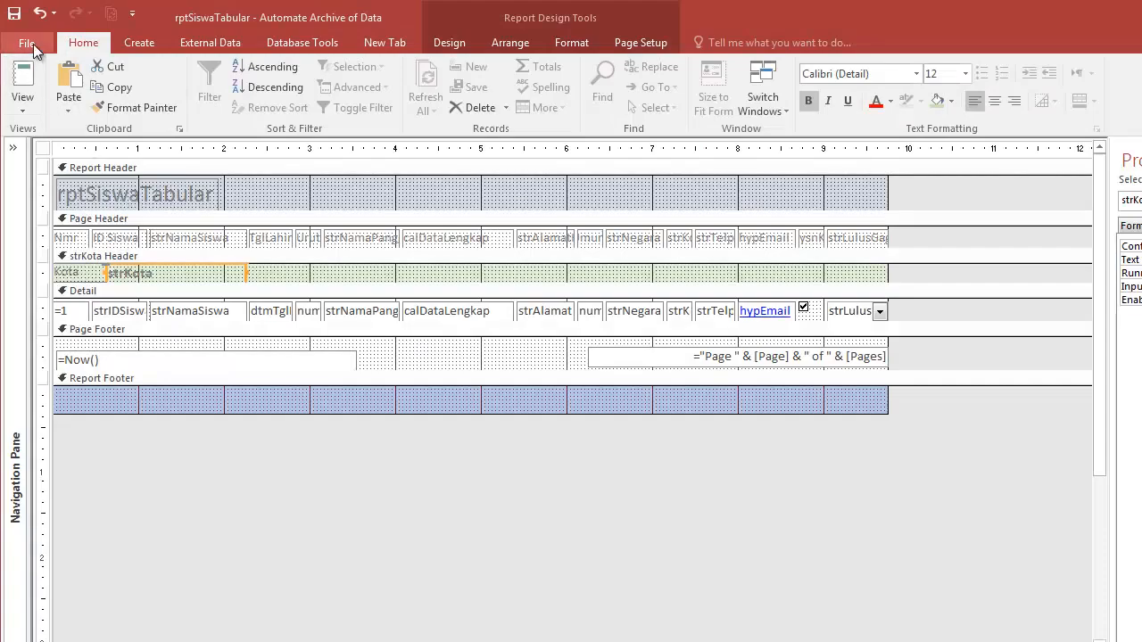
left_click(23, 78)
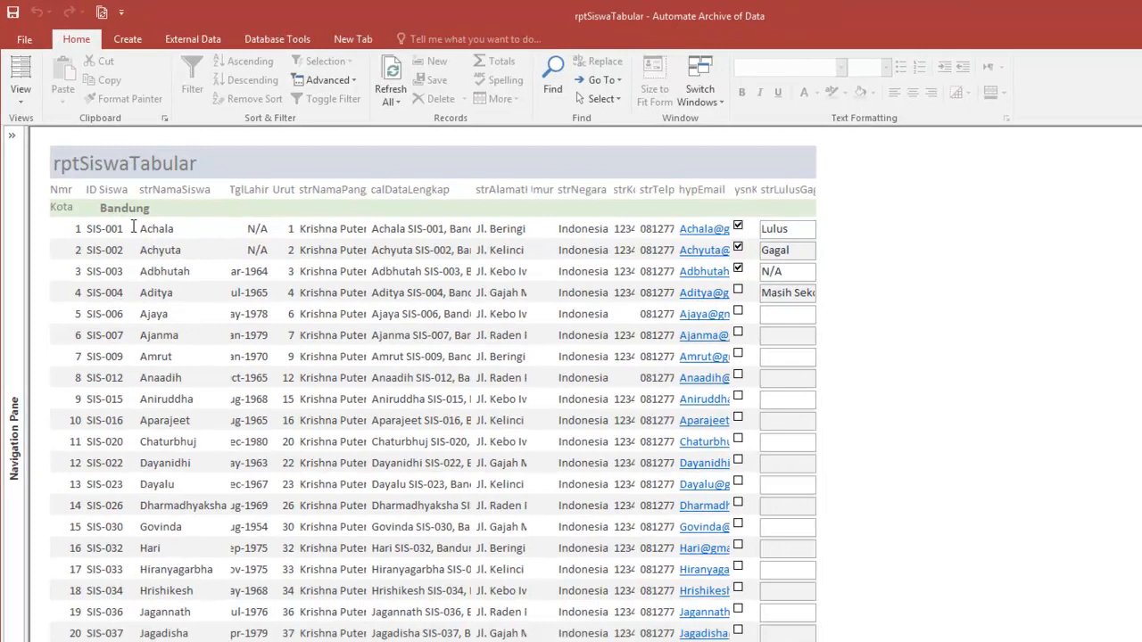
scroll(170, 303, "down", 5)
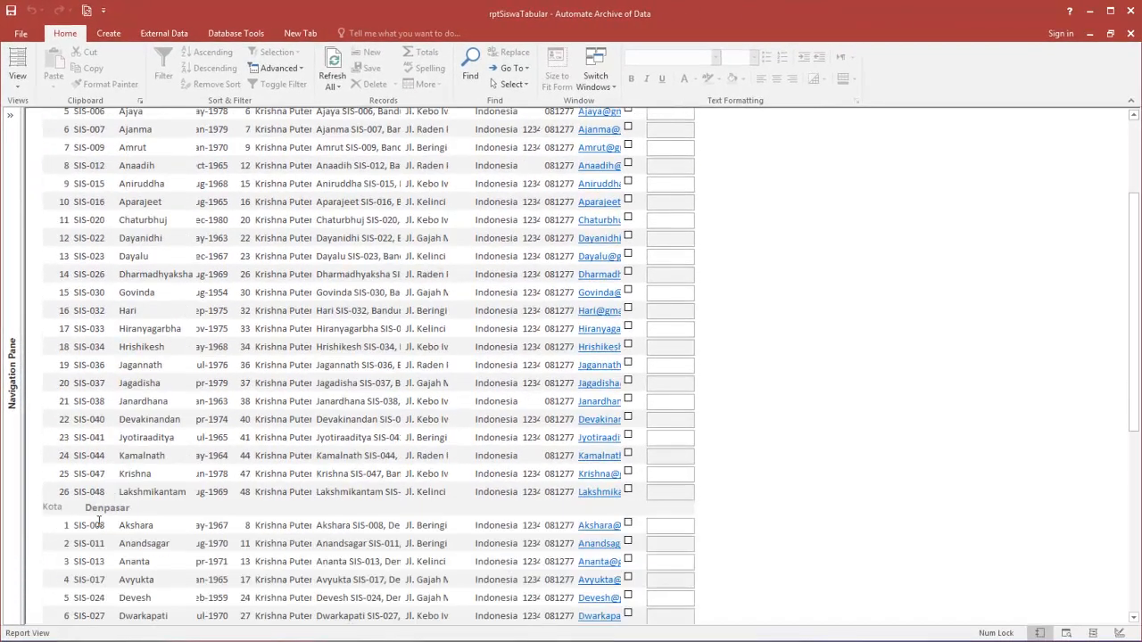
scroll(138, 524, "down", 3)
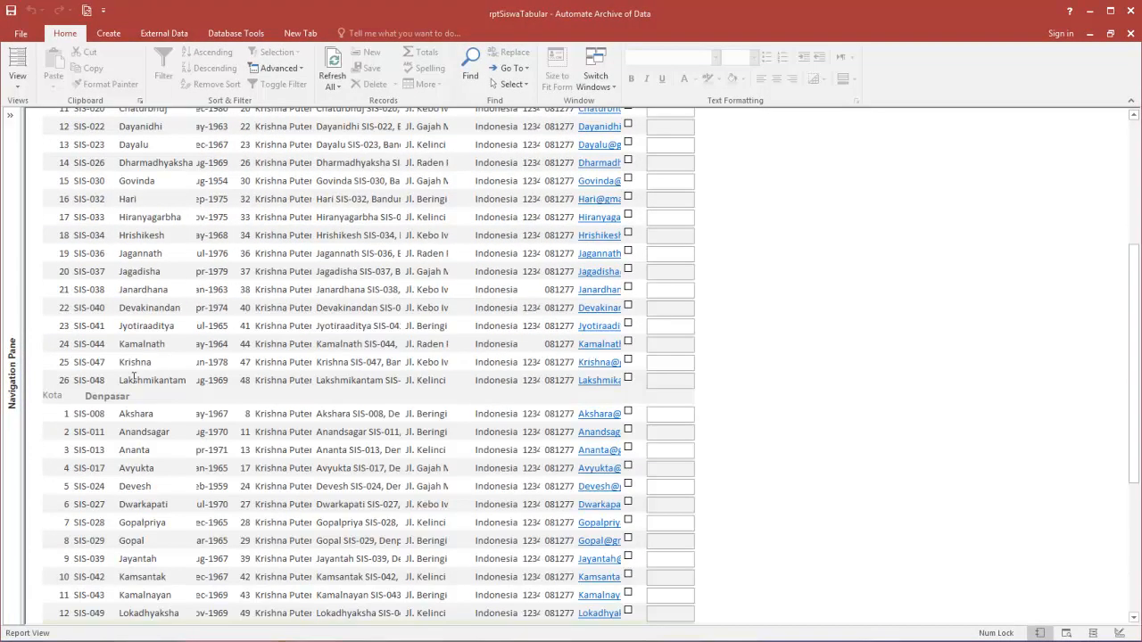
scroll(126, 364, "up", 6)
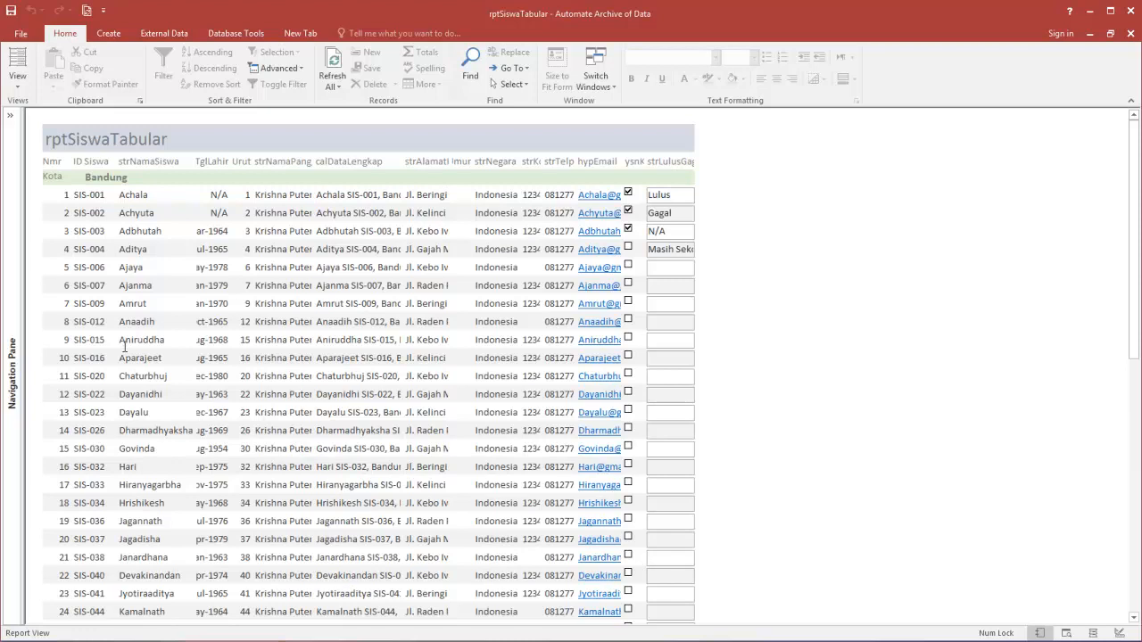
Delete the Urut column, both its label and its field, in Layout View.
right_click(593, 135)
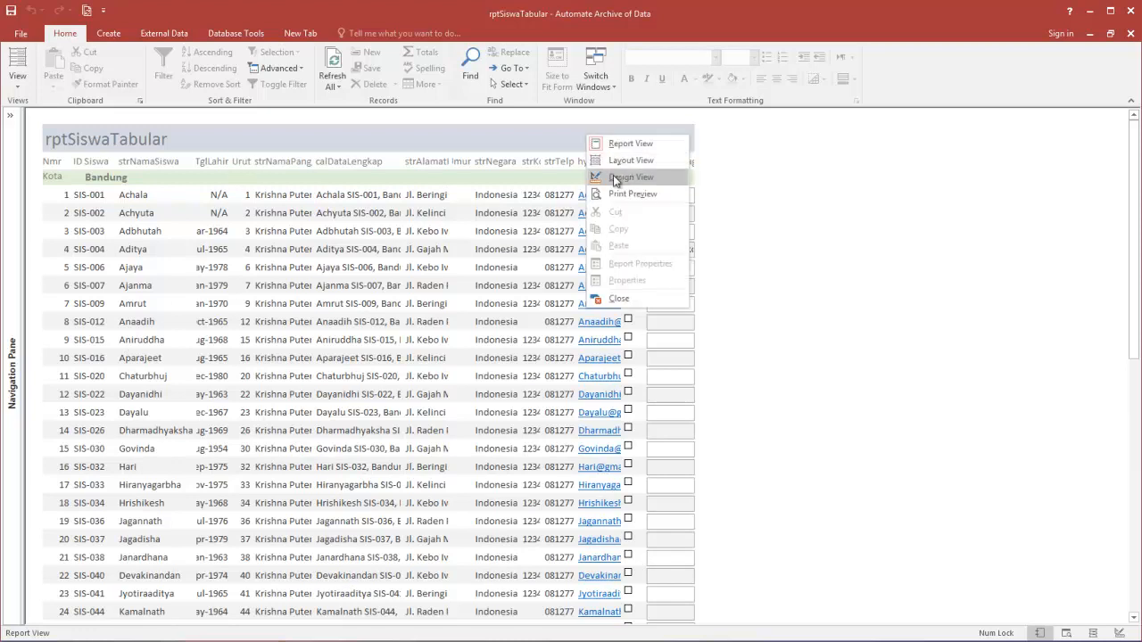
left_click(627, 161)
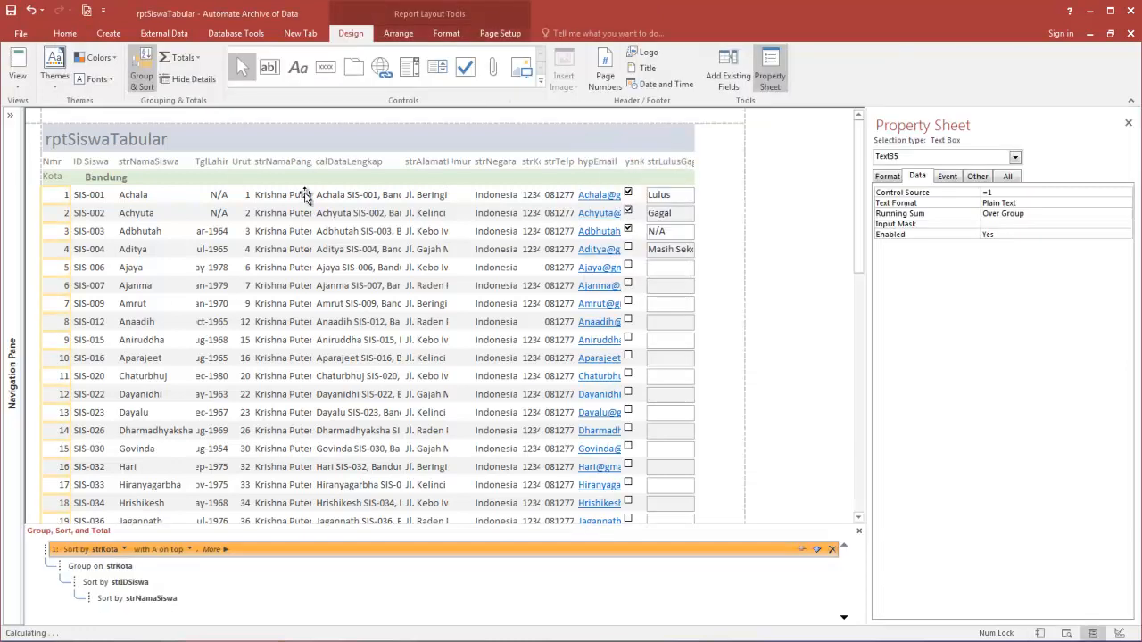
left_click(212, 166)
left_click(242, 164)
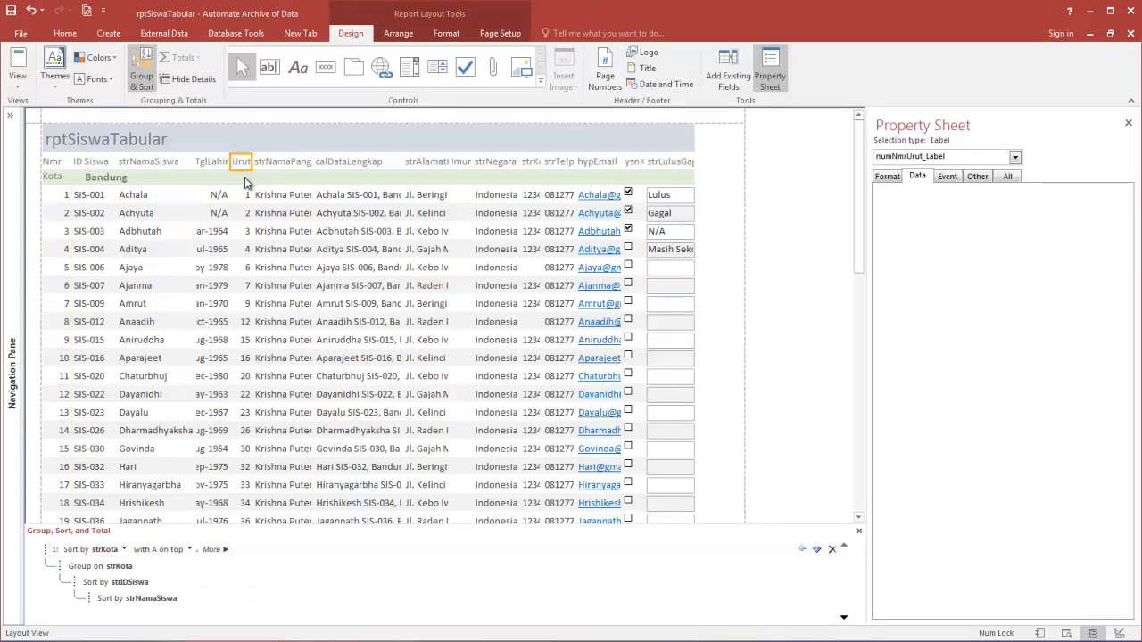
key("Delete")
left_click(242, 193)
key("Delete")
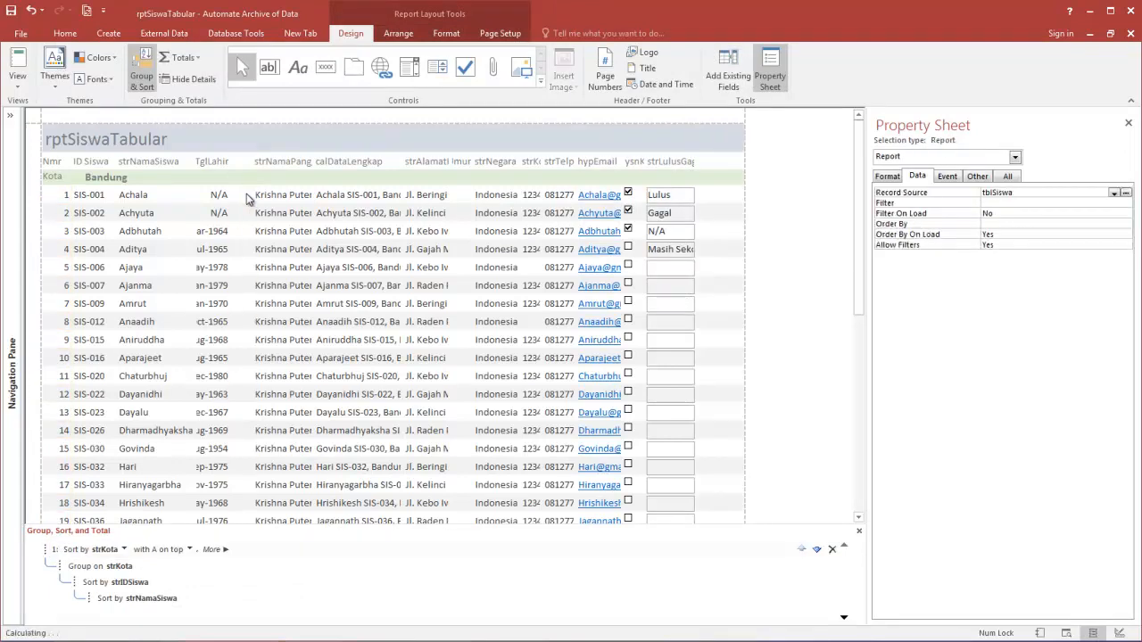
Widen the dtmTglLahir label and field together to reach the strNamaPanggilan column so that full dates fit.
left_click(225, 164)
left_click(221, 192, "shift")
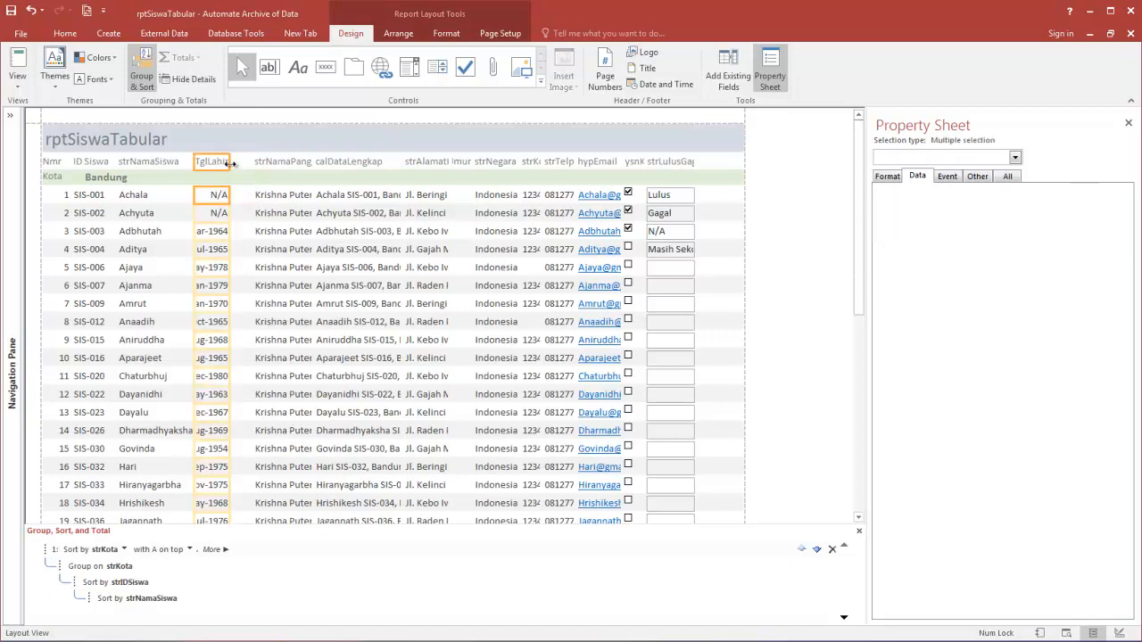
left_click_drag(230, 164, 253, 161)
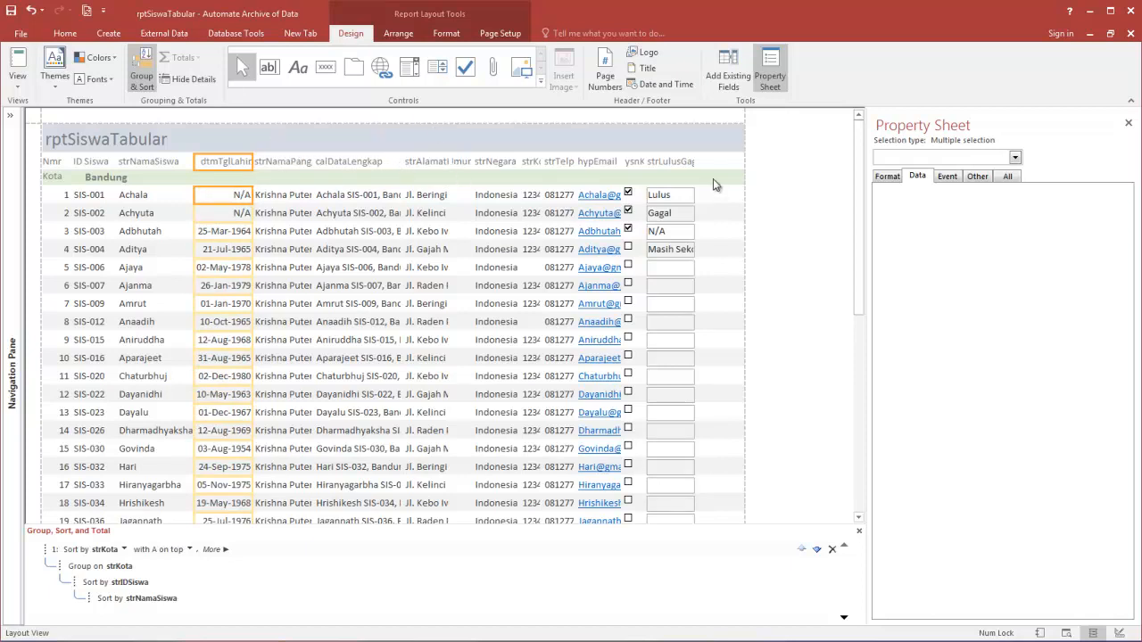
Delete the ysnKadaluwarsa label together with its check box column from the report.
left_click(687, 164)
left_click(636, 165)
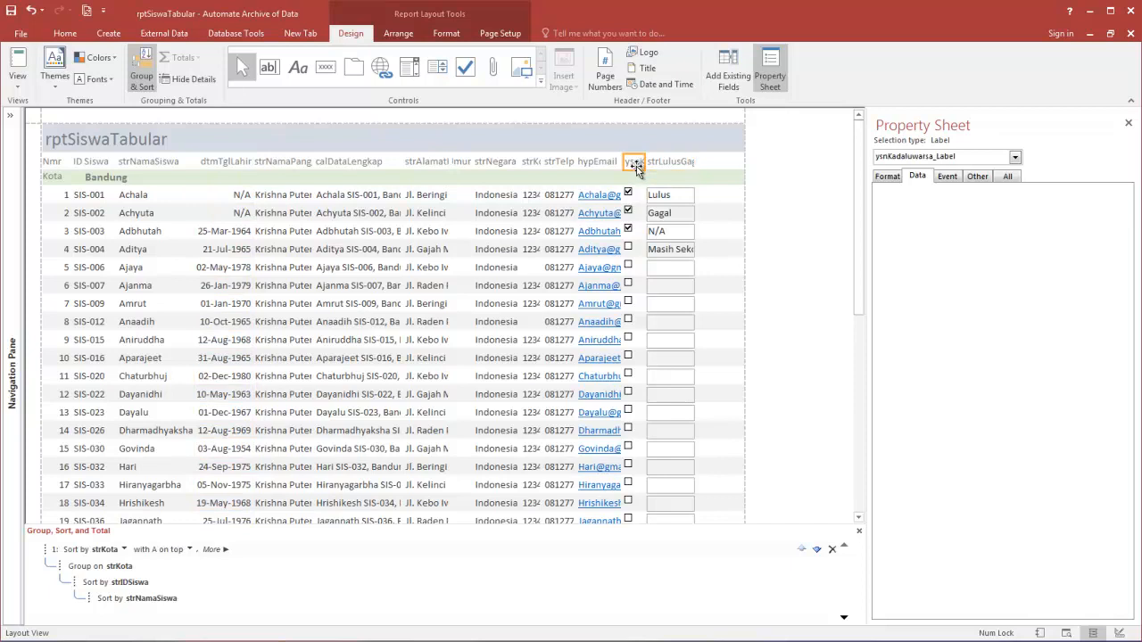
key("Delete")
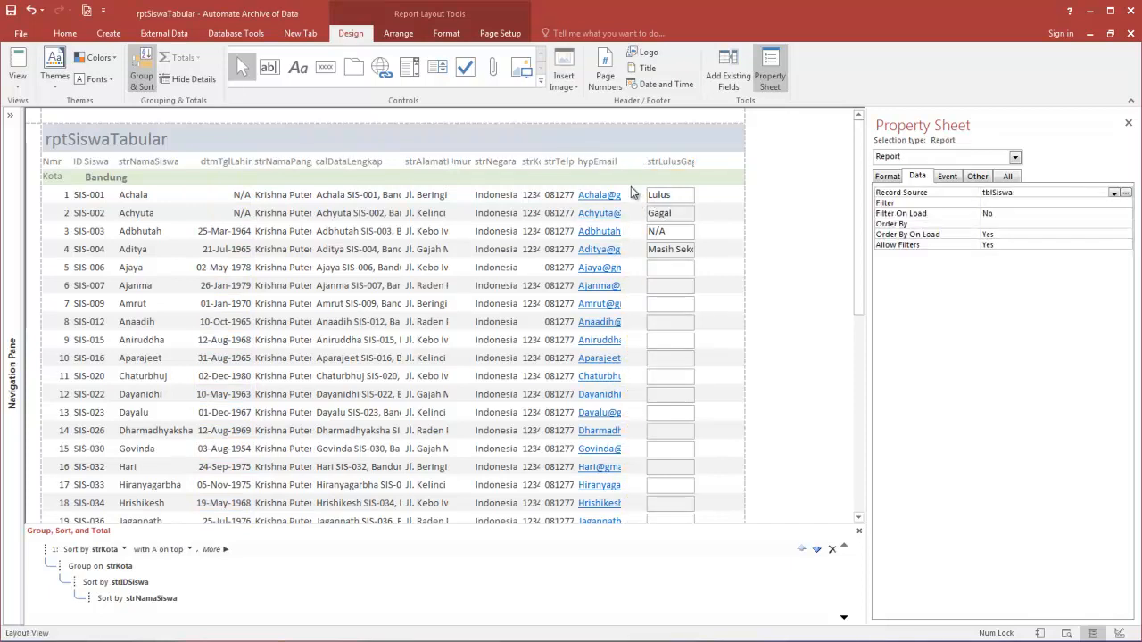
Delete the strKodePOS column, both its label and its field.
left_click(612, 161)
left_click(553, 163)
left_click(529, 164)
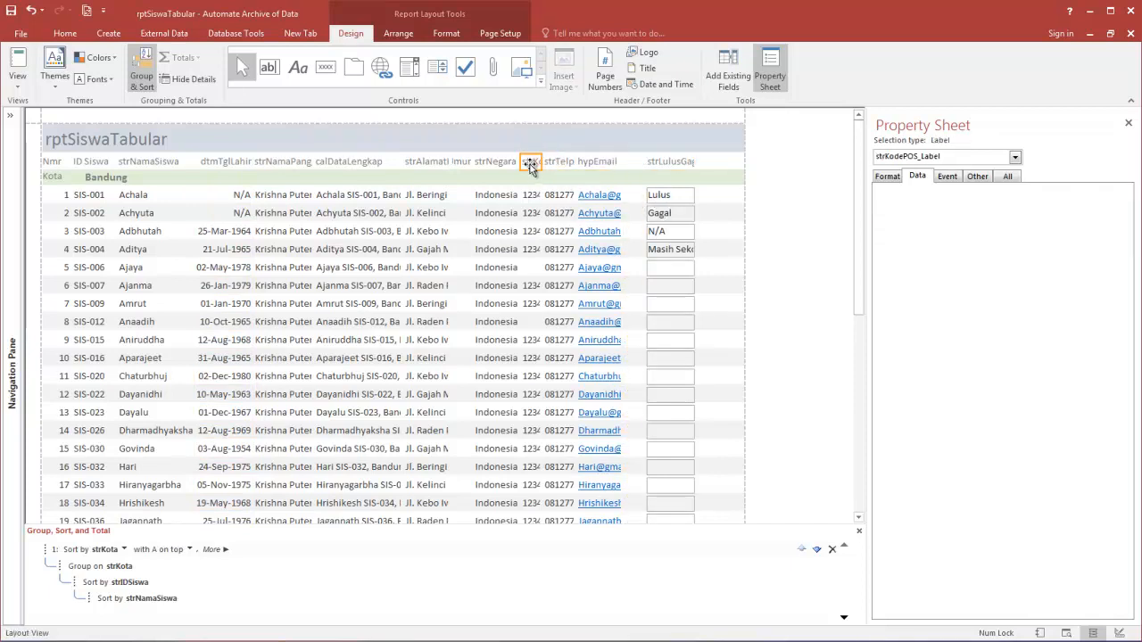
key("Delete")
left_click(533, 205)
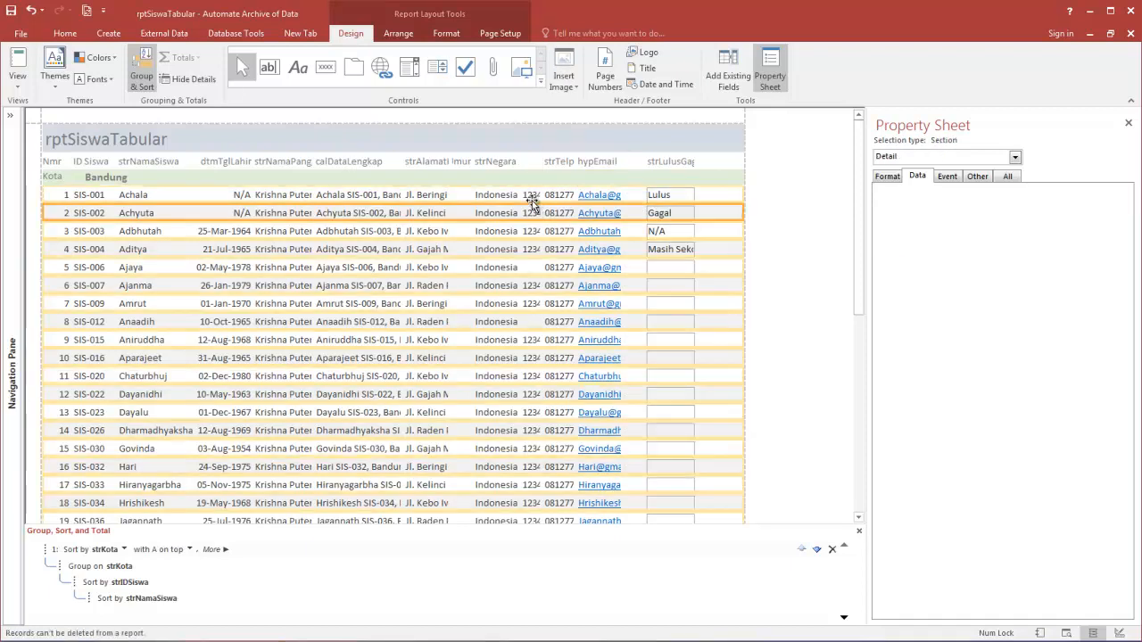
left_click(531, 196)
key("Delete")
Delete the strNegara and numUsiaUmur columns, including their labels and fields.
left_click(500, 161)
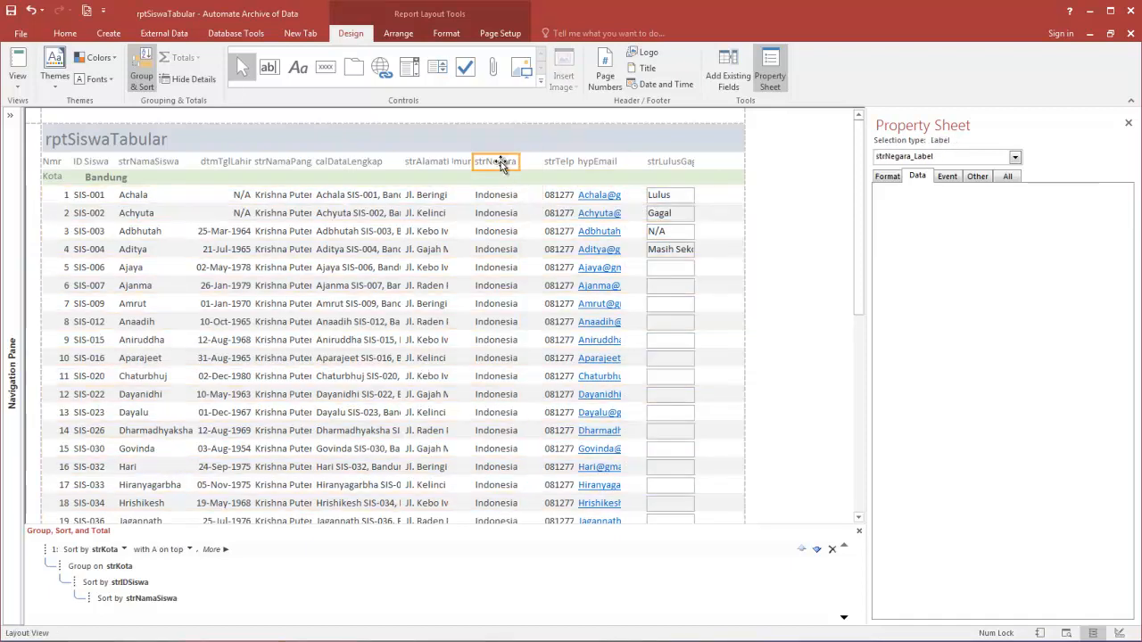
key("Delete")
left_click(516, 205)
key("Delete")
left_click(457, 163)
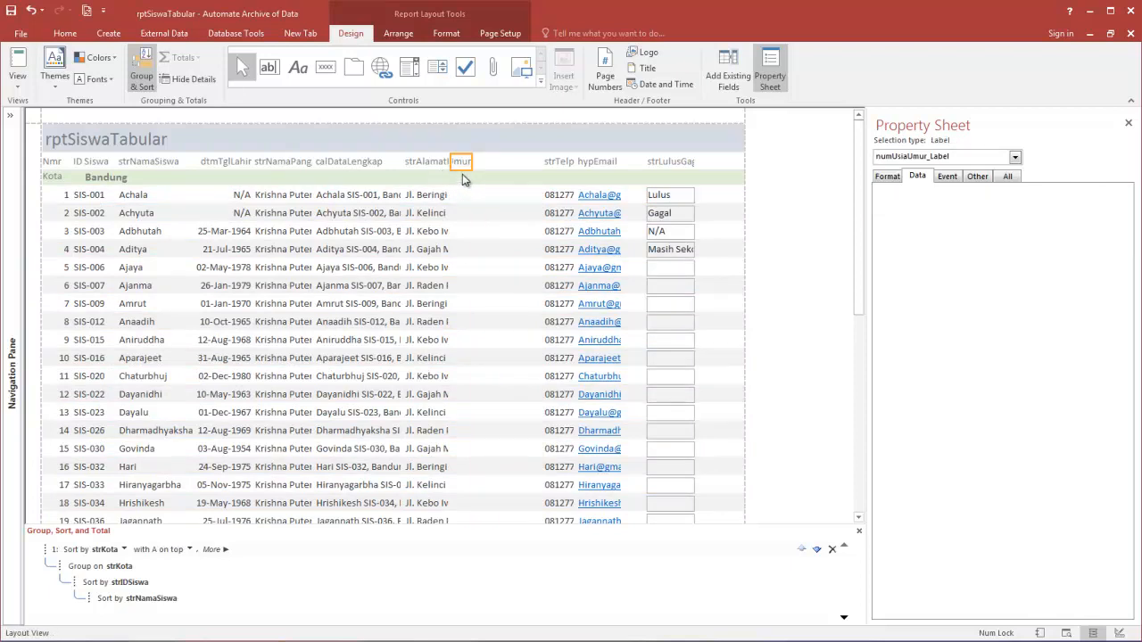
key("Delete")
left_click(467, 199)
key("Delete")
Widen the strAlamatKTP label and field together toward strTelpon so that full addresses fit.
left_click(433, 164)
left_click(436, 200, "shift")
left_click_drag(450, 161, 532, 163)
Delete the calDataLengkap column, both its label and its field.
left_click(377, 171)
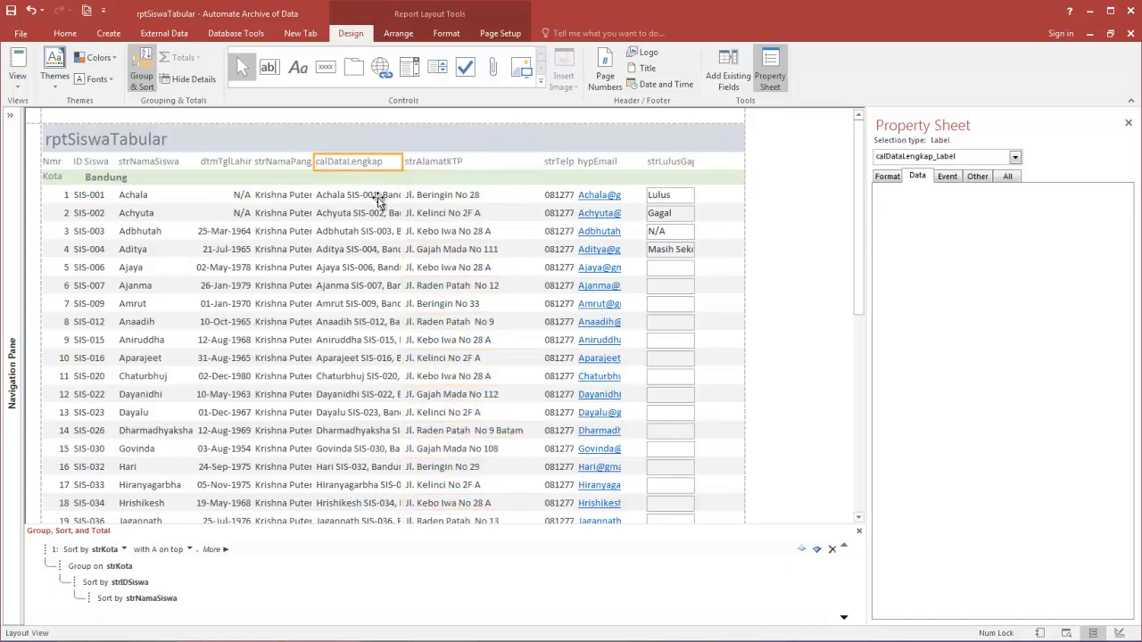
key("Delete")
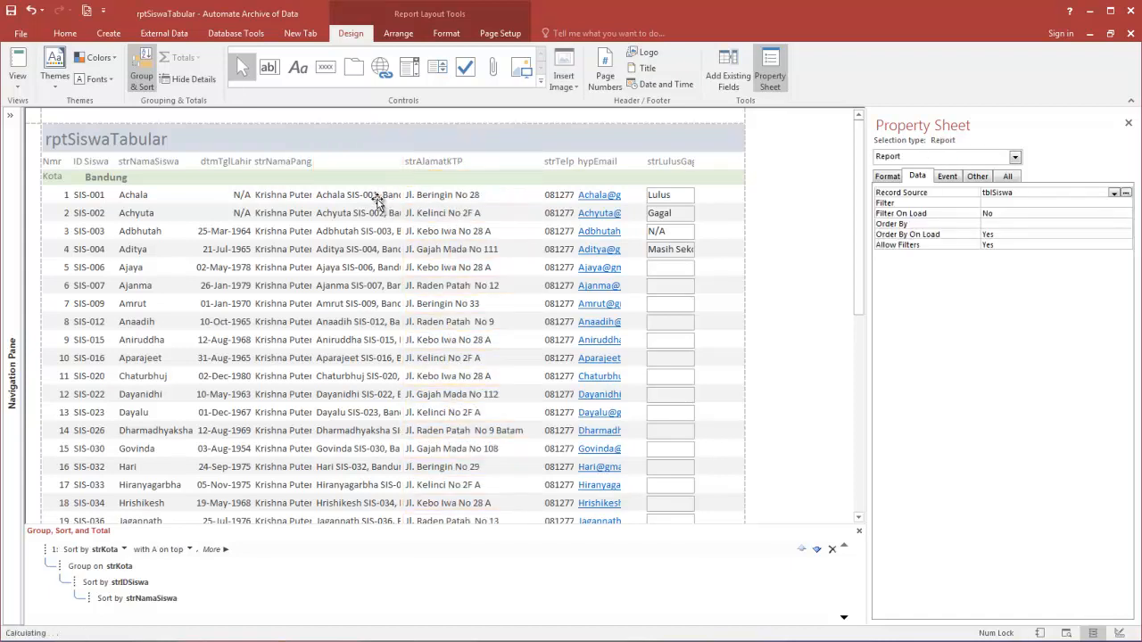
left_click(375, 202)
key("Delete")
Bring the start of the strAlamatKTP column closer to strNamaPanggilan and widen strNamaPanggilan to meet it.
left_click(410, 165)
left_click(422, 212, "shift")
left_click_drag(404, 162, 375, 163)
left_click(293, 160)
left_click(286, 195, "shift")
left_click(410, 162)
left_click(515, 189)
left_click(508, 176)
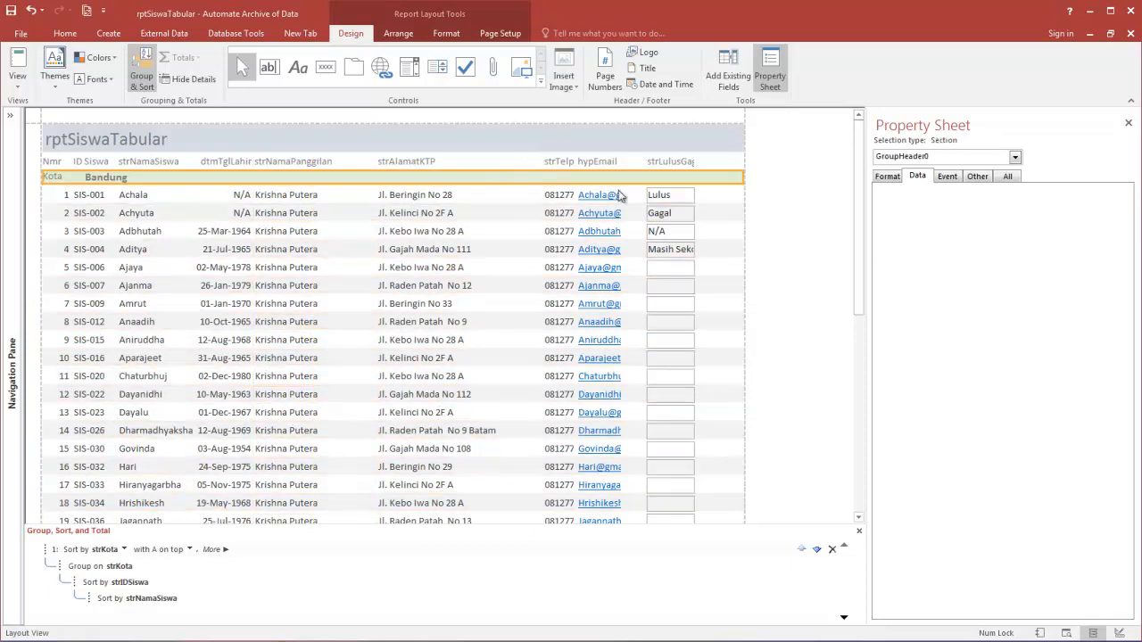
Widen the strLulusGagal column to fit its full text, and extend hypEmail up to strLulusGagal.
left_click(668, 164)
left_click(668, 213, "shift")
left_click_drag(693, 164, 730, 164)
left_click(608, 162)
left_click(612, 194, "shift")
left_click_drag(622, 168, 642, 169)
Widen the strTelpon label and field back to the strAlamatKTP column so that full phone numbers fit.
left_click(558, 161)
left_click(563, 211, "shift")
left_click_drag(542, 161, 498, 161)
left_click(596, 163)
left_click(526, 161)
left_click(544, 195, "shift")
Extend the hypEmail column toward strTelpon and into the space freed by narrowing strLulusGagal from its starting edge.
left_click(596, 163)
left_click(594, 196, "shift")
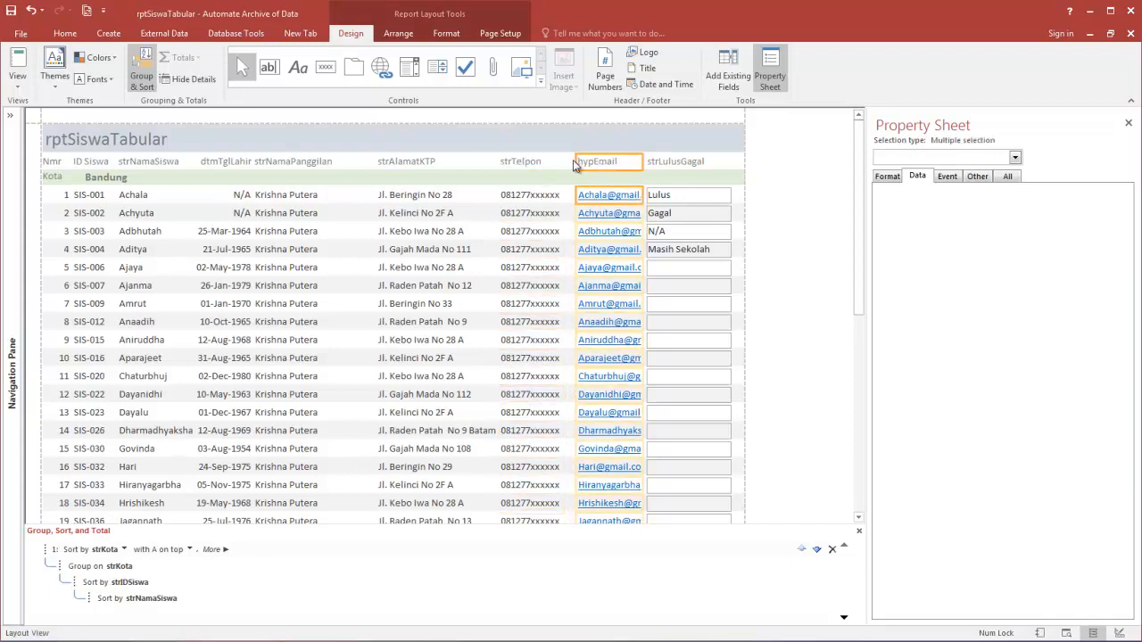
left_click_drag(576, 159, 566, 162)
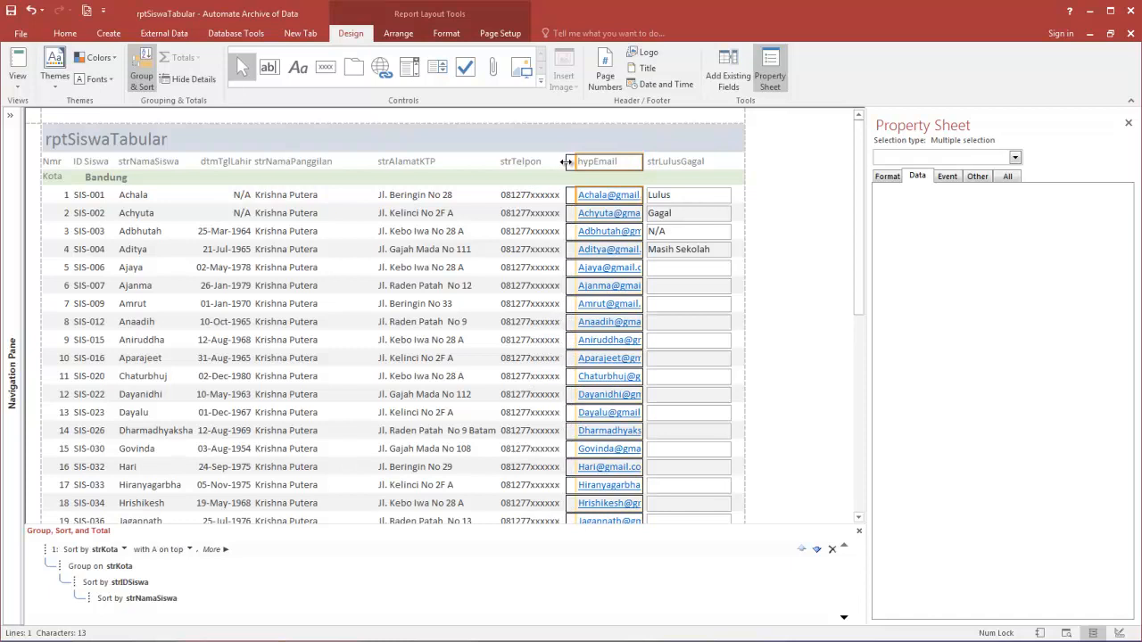
left_click(660, 165)
left_click(671, 198, "shift")
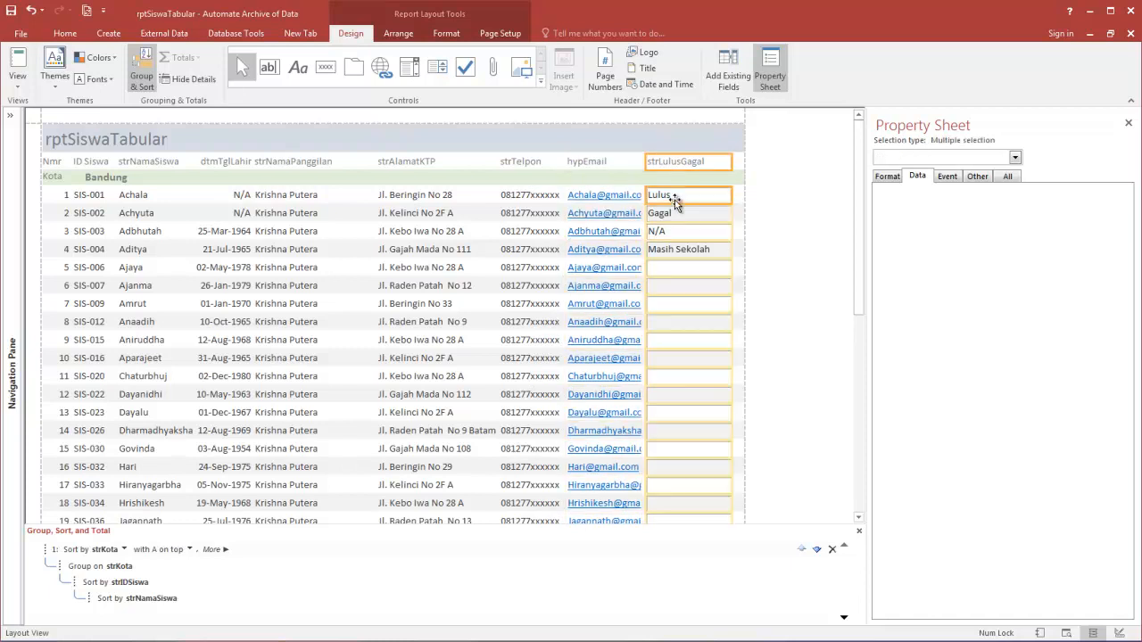
mouse_move(649, 170)
left_mouse_down()
mouse_move(661, 170)
mouse_move(656, 161)
left_mouse_up()
left_click(622, 164)
left_click(614, 191, "shift")
Save the report and check the fitted columns in Report View and Print Preview.
left_click(561, 143)
left_click(11, 10)
left_click(11, 10)
left_click(65, 33)
left_click(17, 64)
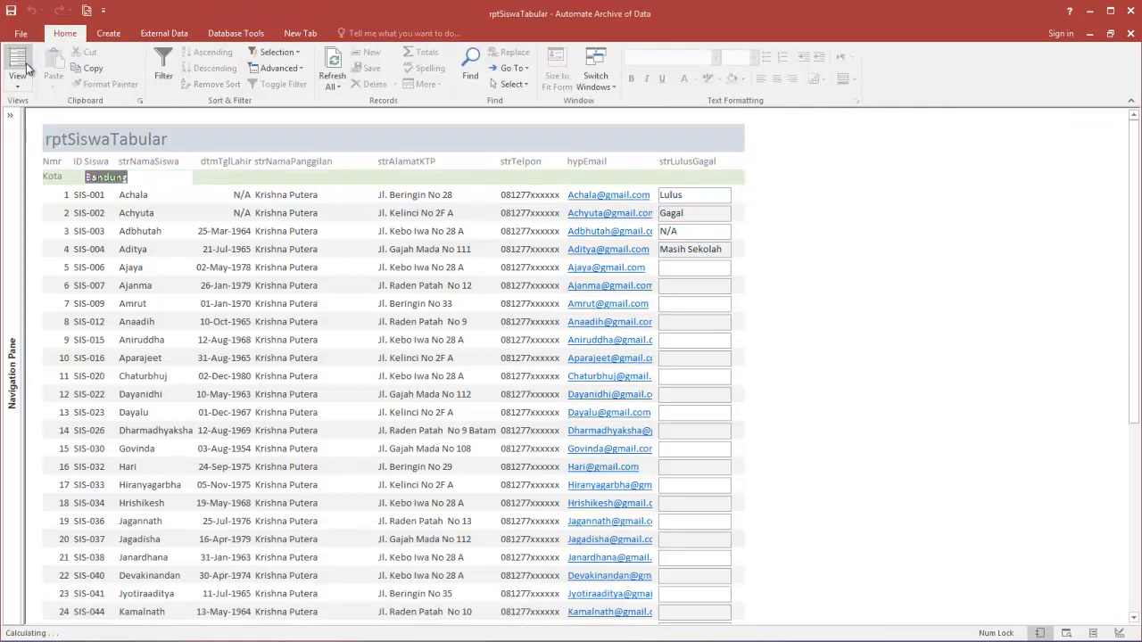
right_click(787, 181)
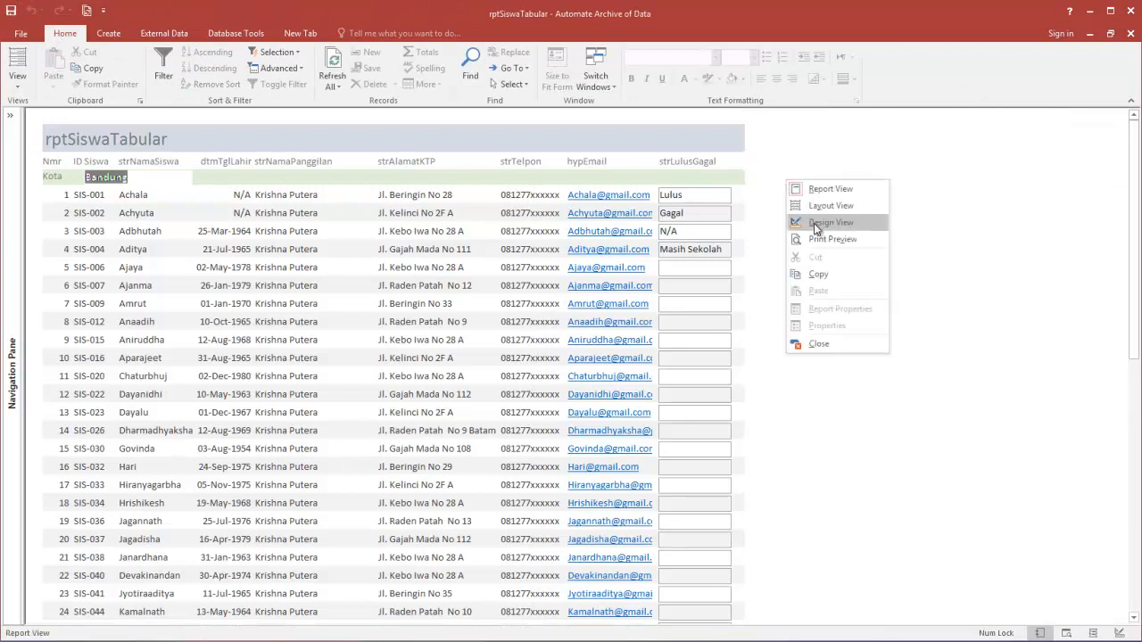
left_click(823, 241)
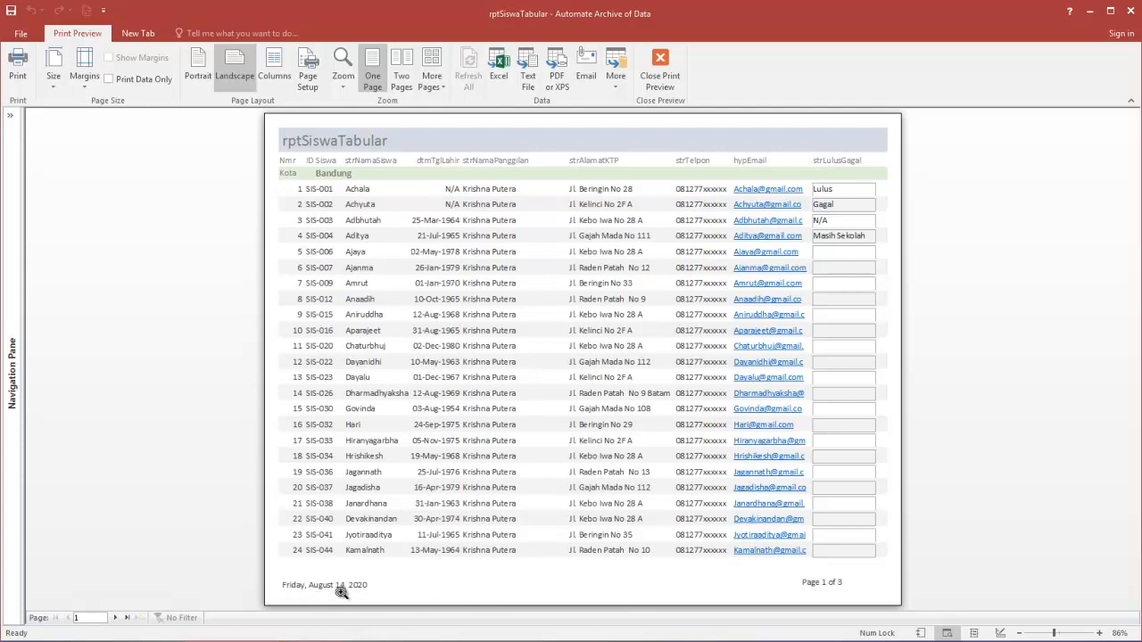
In Design View, set the format of the page footer's =Now() text box to dddd", "dd-mmm-yyyy.
right_click(488, 234)
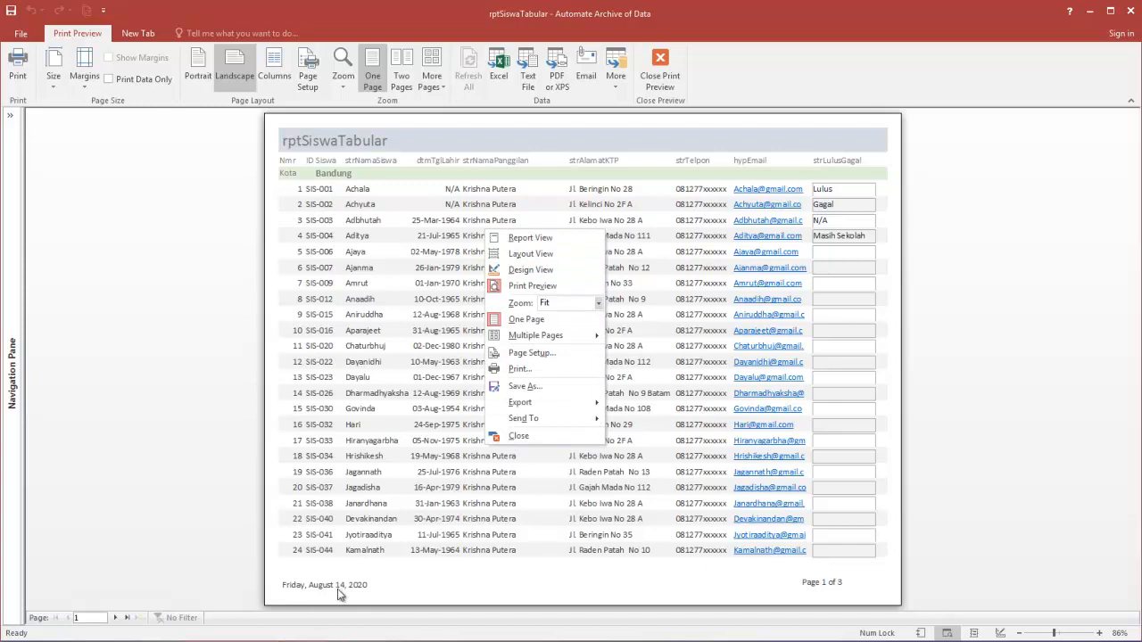
left_click(544, 269)
left_click(179, 283)
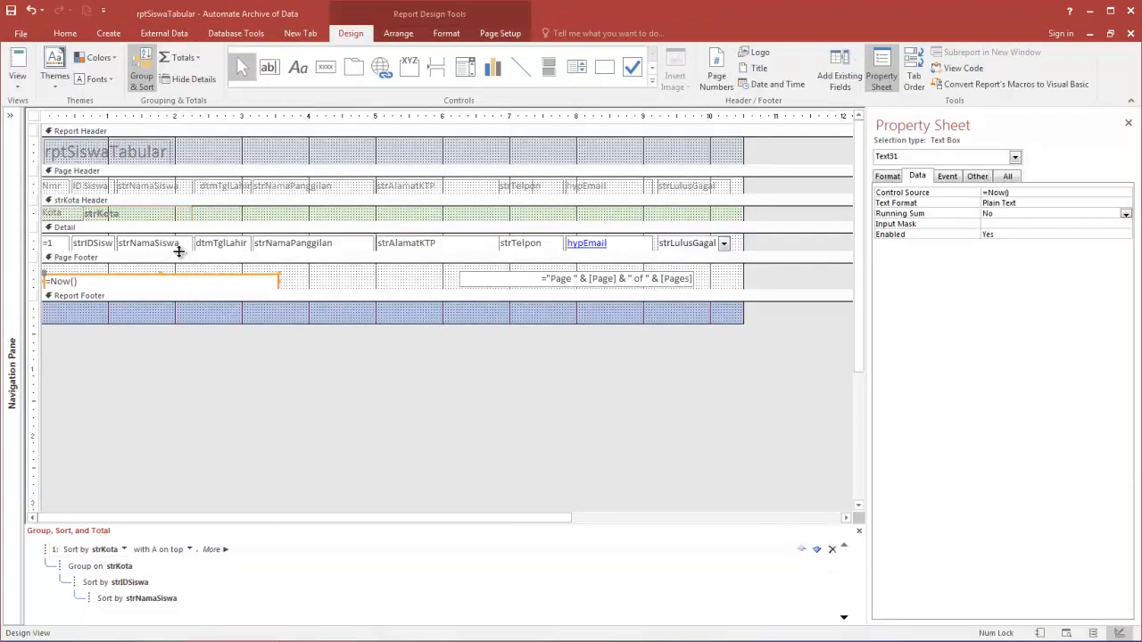
left_click(107, 282)
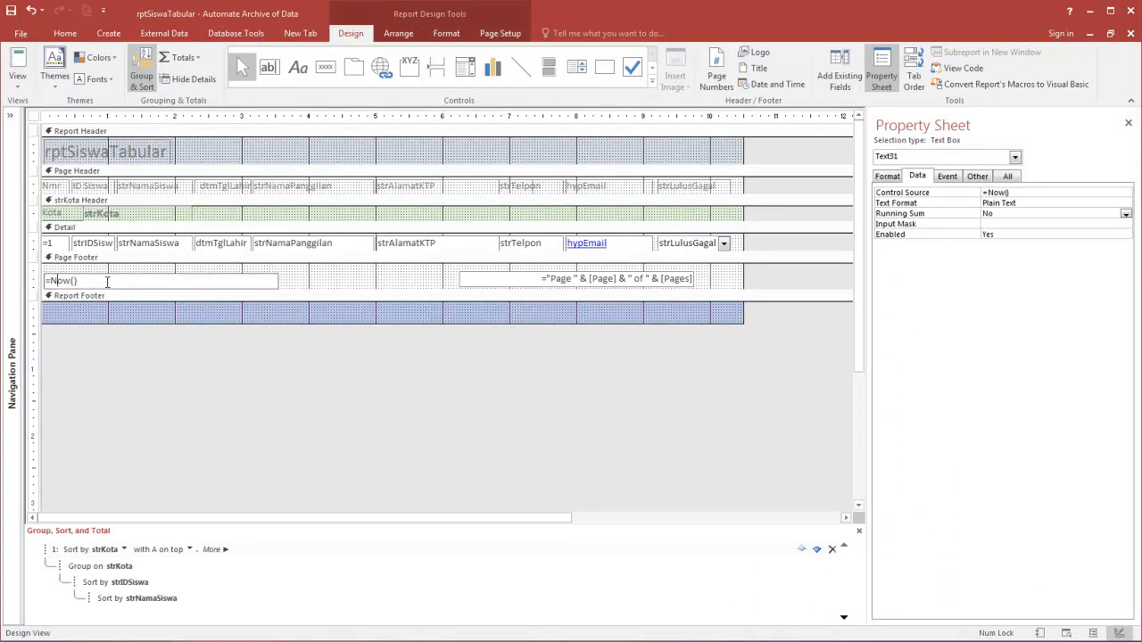
left_click(140, 316)
left_click(146, 283)
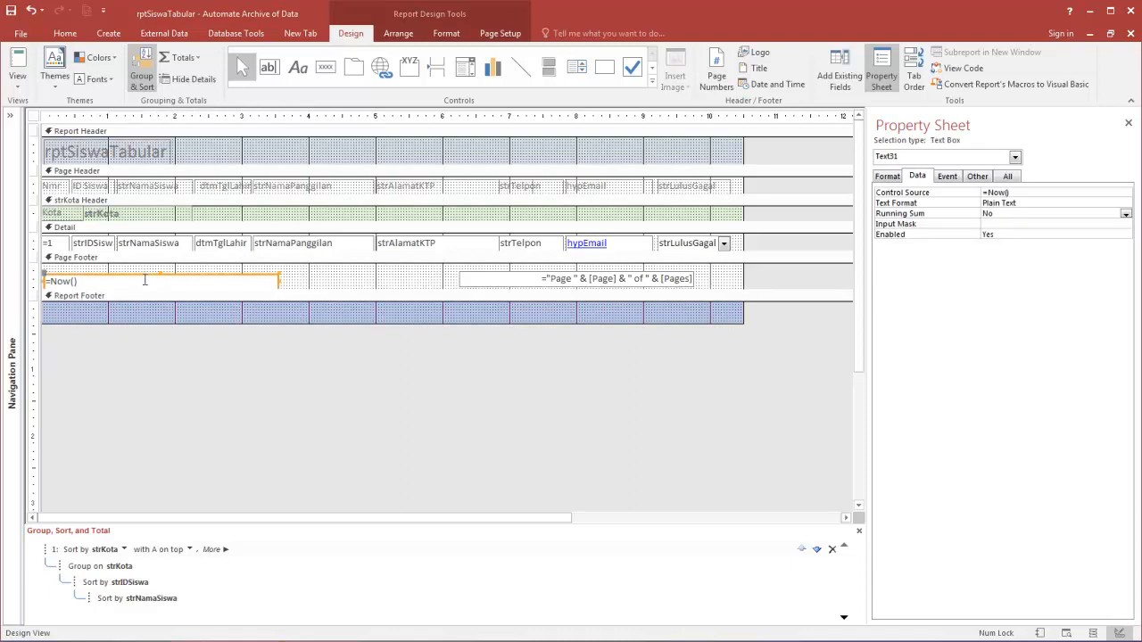
left_click(1037, 204)
left_click(889, 178)
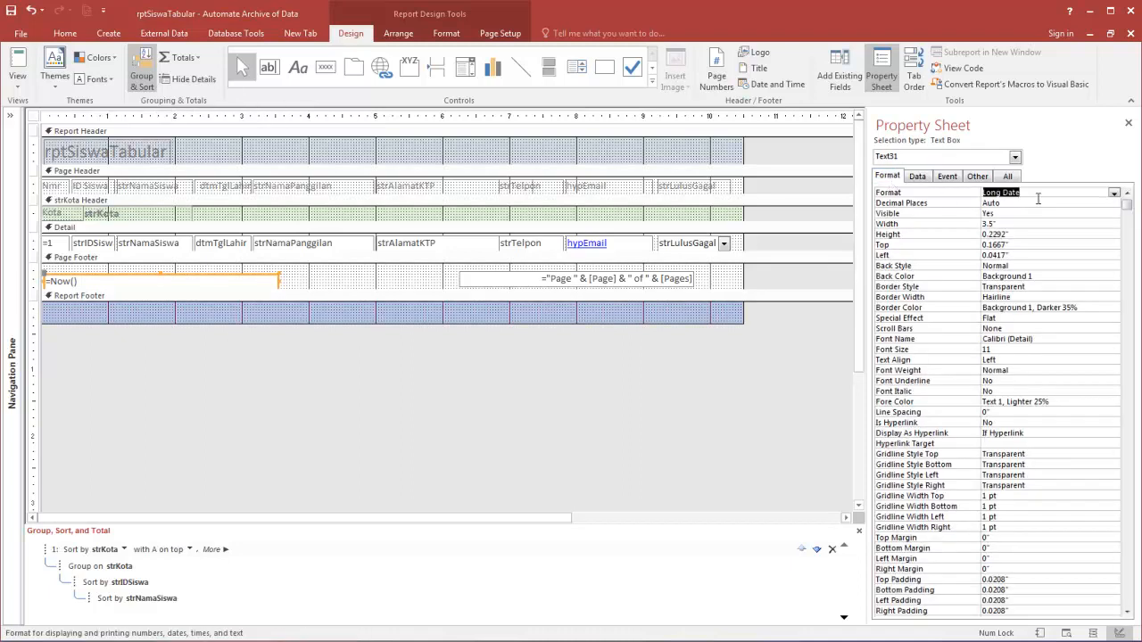
type("dddd\", \"dd-mmm-yyyy")
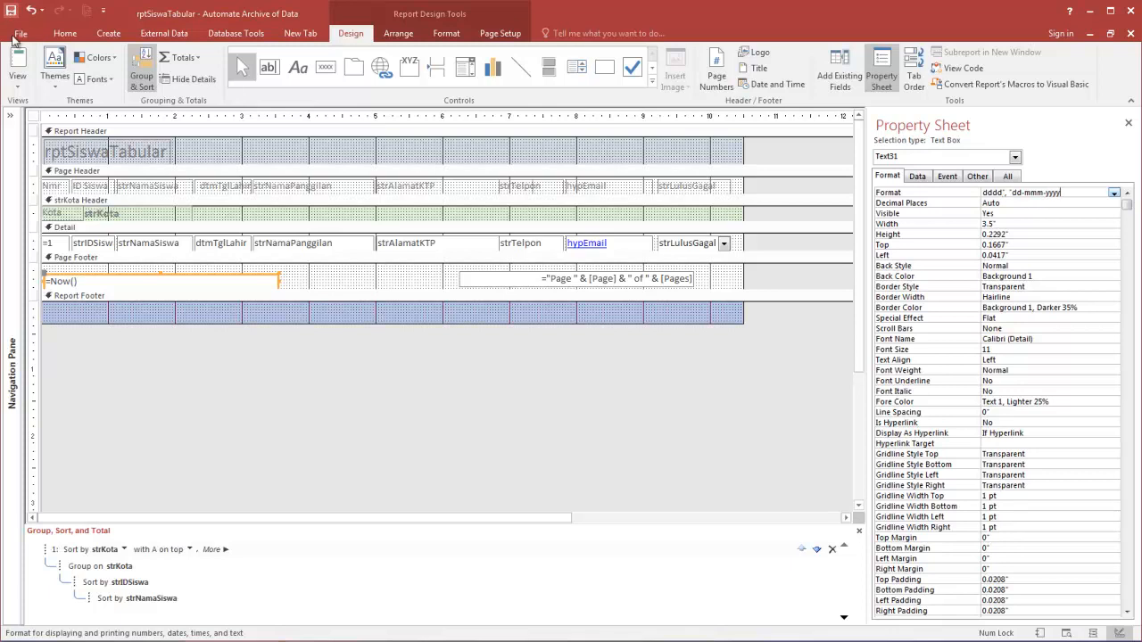
Check the footer date in Report View, review its format string in Design View, and look through the report again.
left_click(17, 63)
scroll(184, 339, "down", 15)
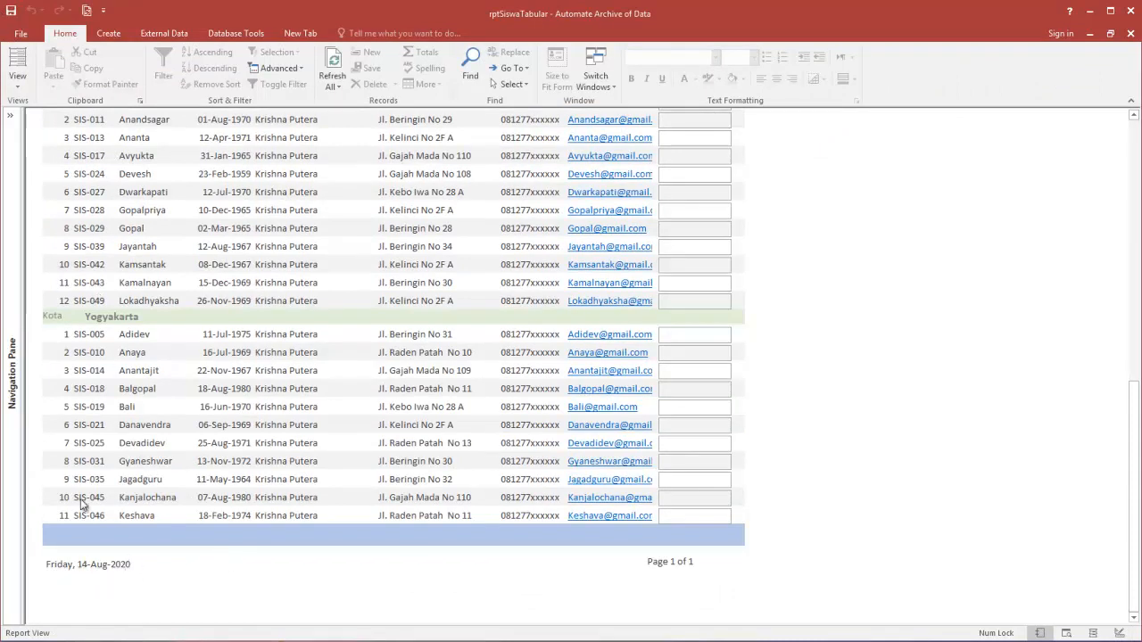
right_click(175, 193)
left_click(16, 82)
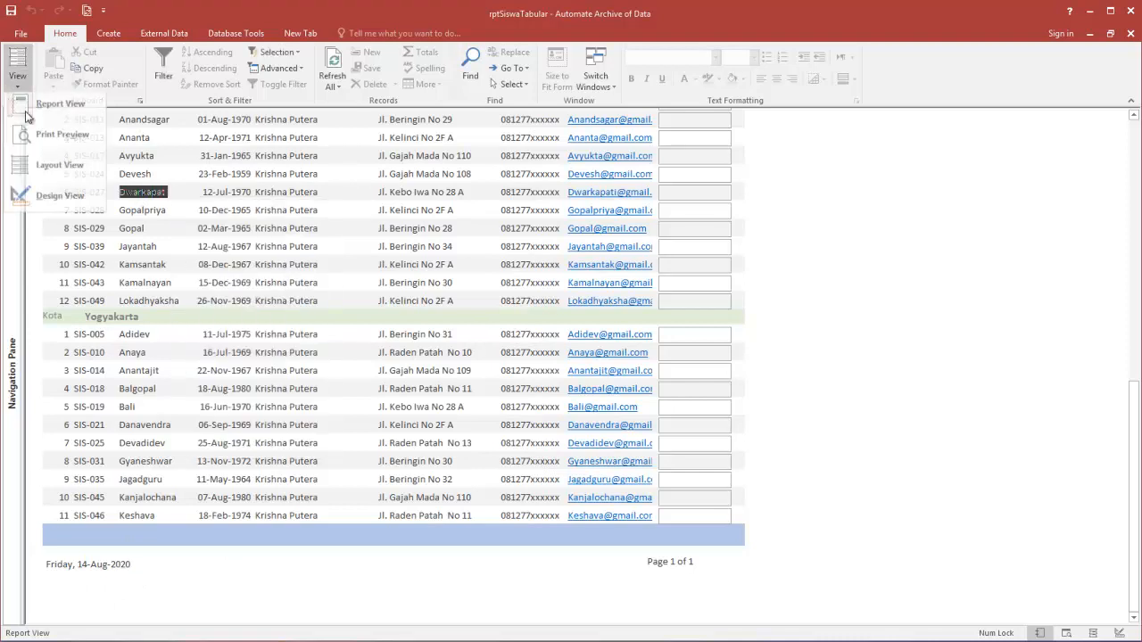
left_click(45, 198)
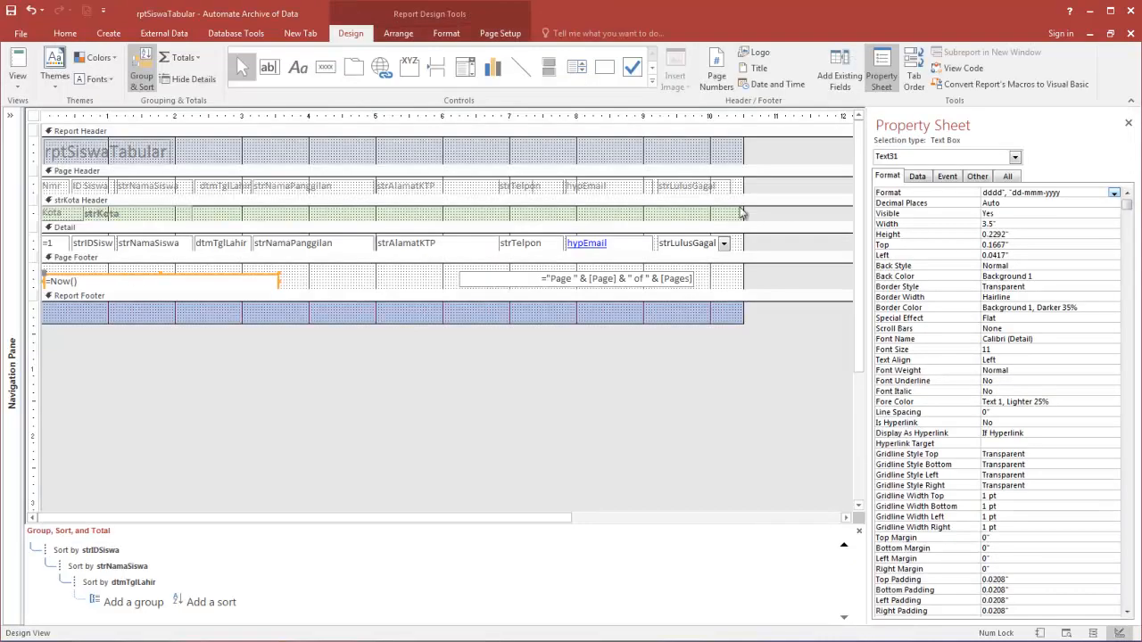
left_click(992, 194)
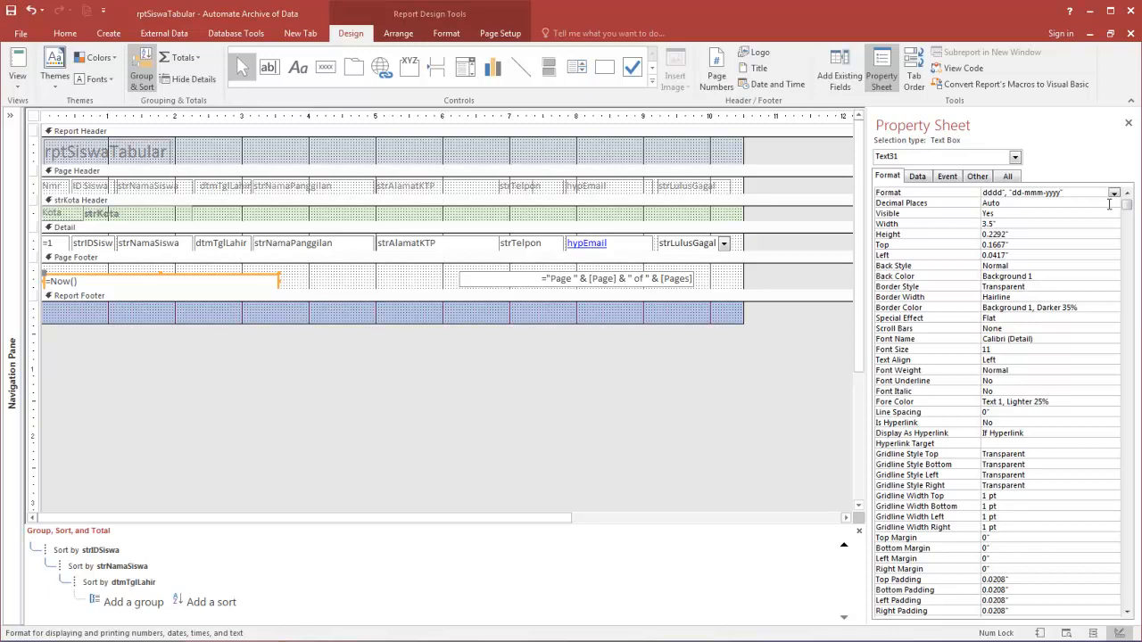
left_click(17, 62)
scroll(365, 354, "down", 5)
scroll(365, 353, "down", 6)
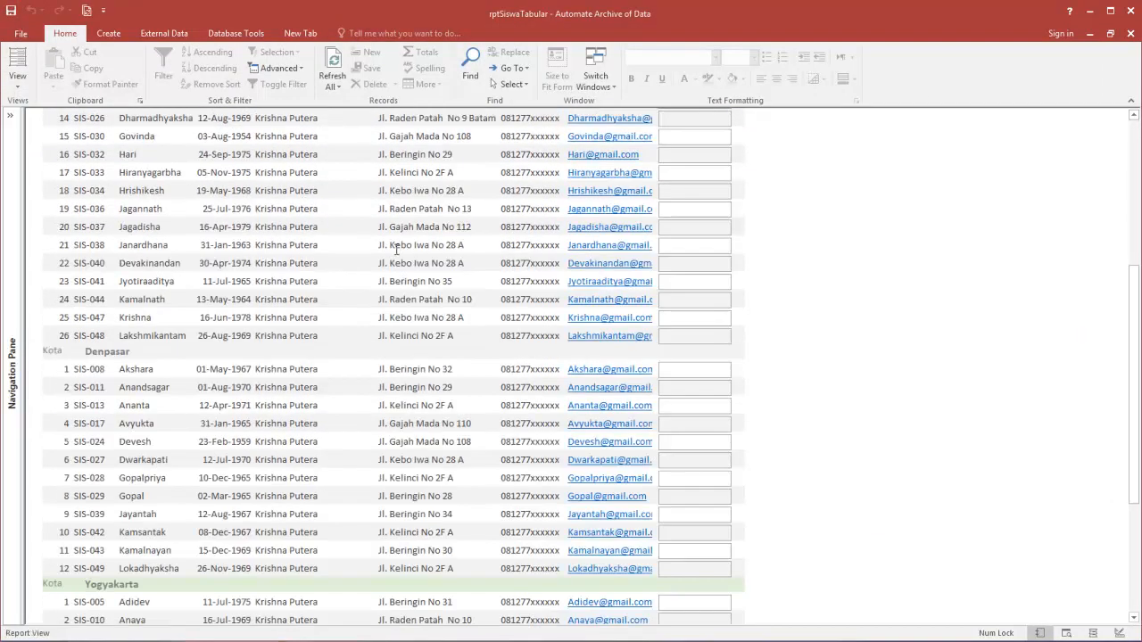
scroll(325, 305, "up", 10)
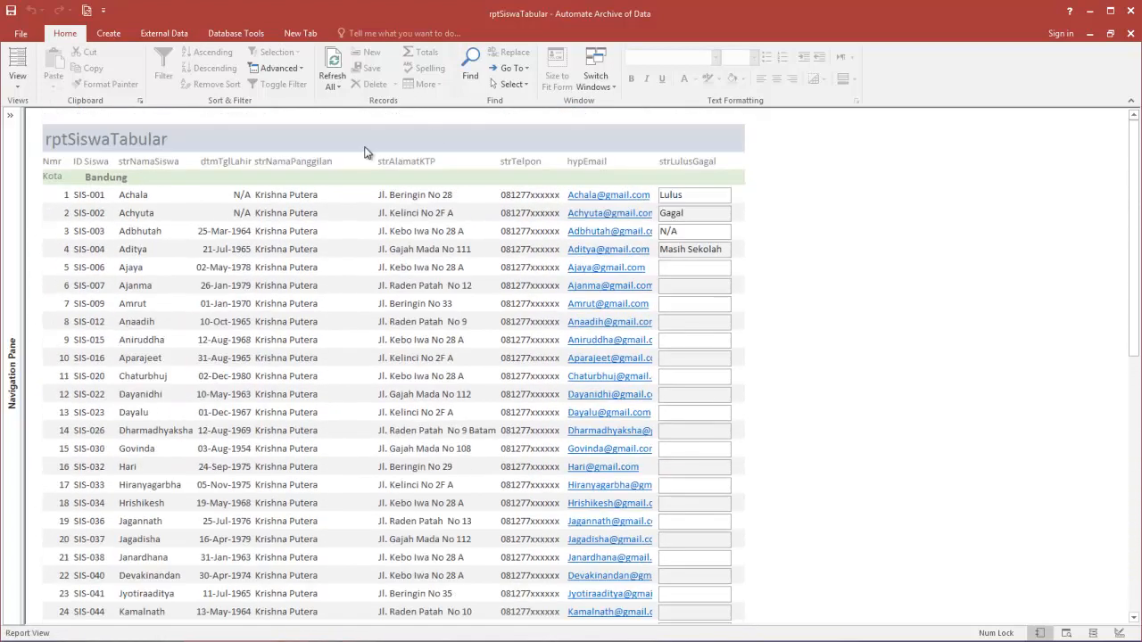
In Design View, draw a horizontal line about 10.42" wide across the Page Footer, above the date and page number.
right_click(373, 148)
left_click(386, 191)
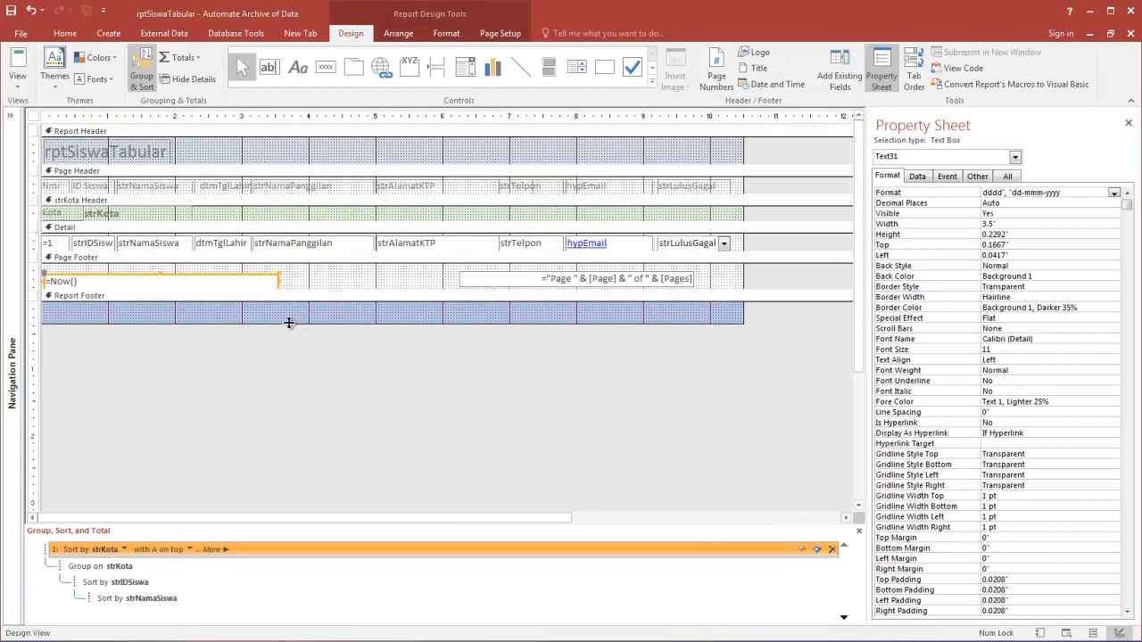
left_click(104, 257)
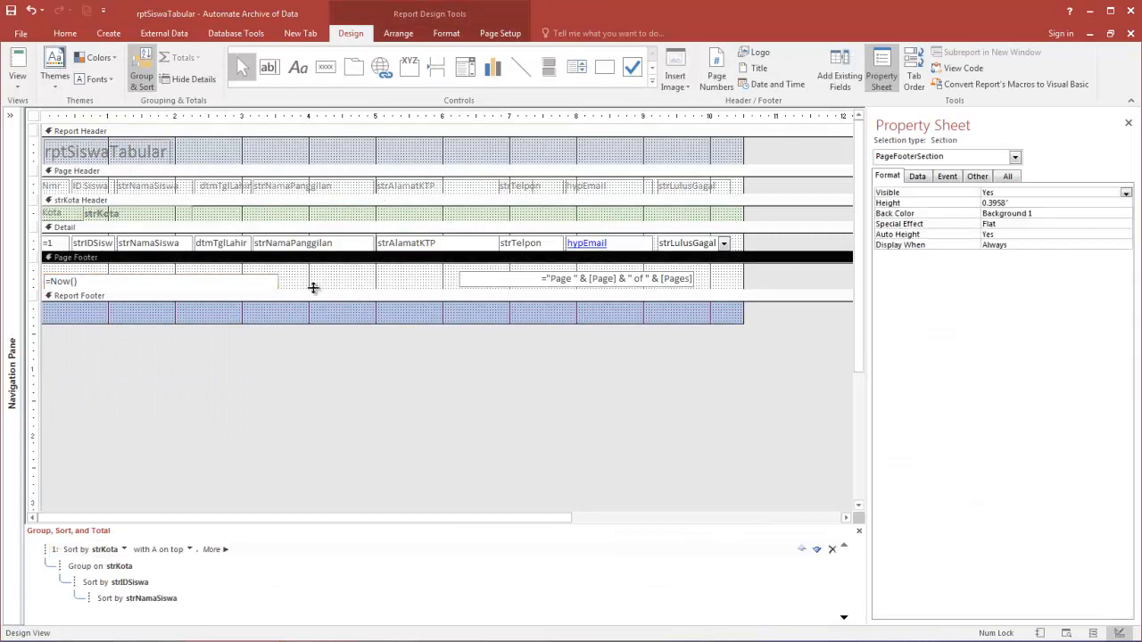
left_click(524, 69)
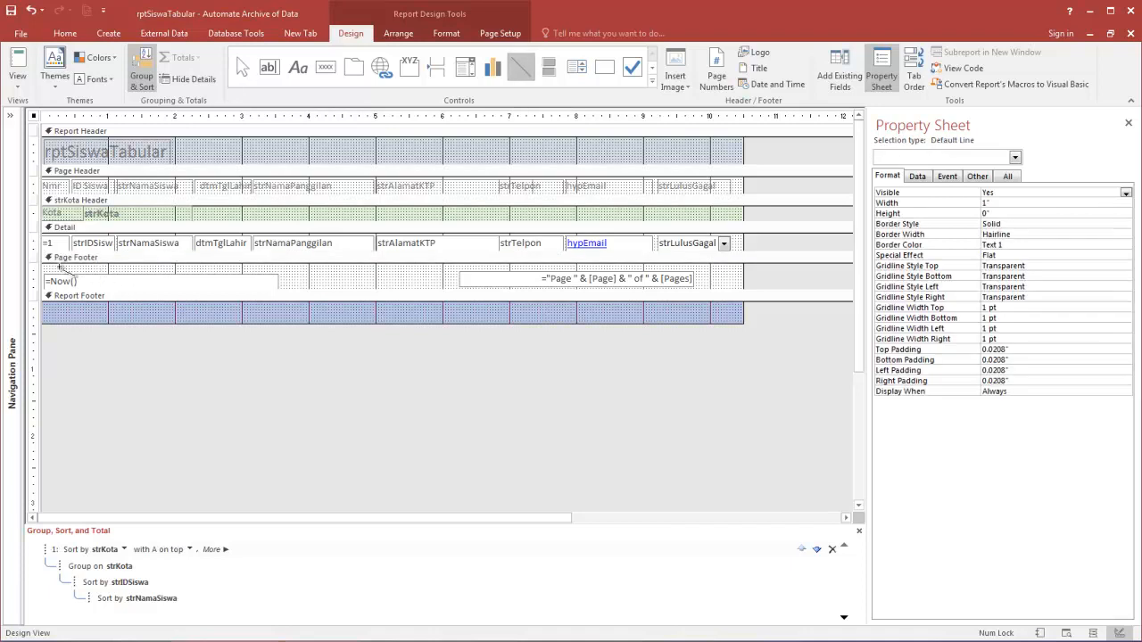
mouse_move(45, 268)
left_mouse_down()
mouse_move(449, 296)
mouse_move(771, 259)
mouse_move(731, 266)
mouse_move(741, 268)
left_mouse_up()
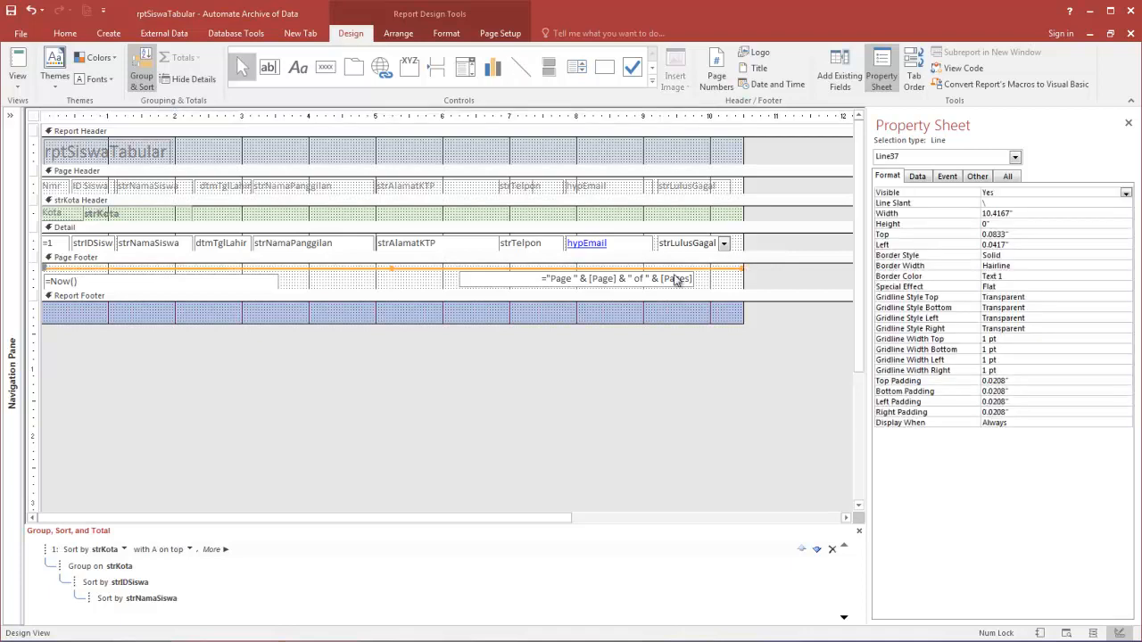
left_click(417, 283)
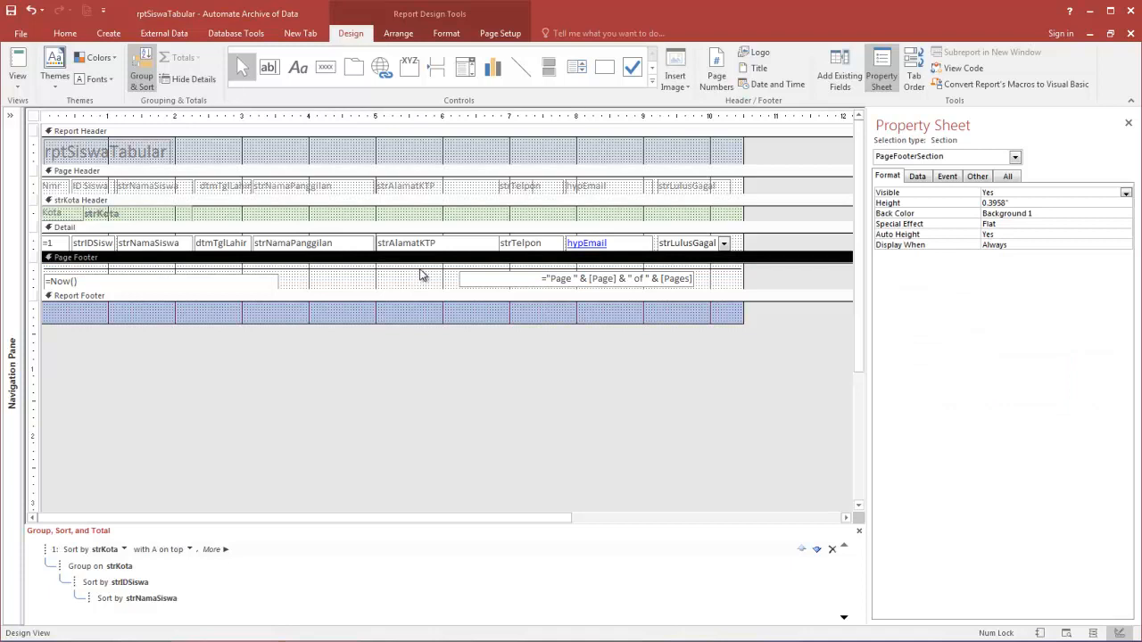
left_click(420, 270)
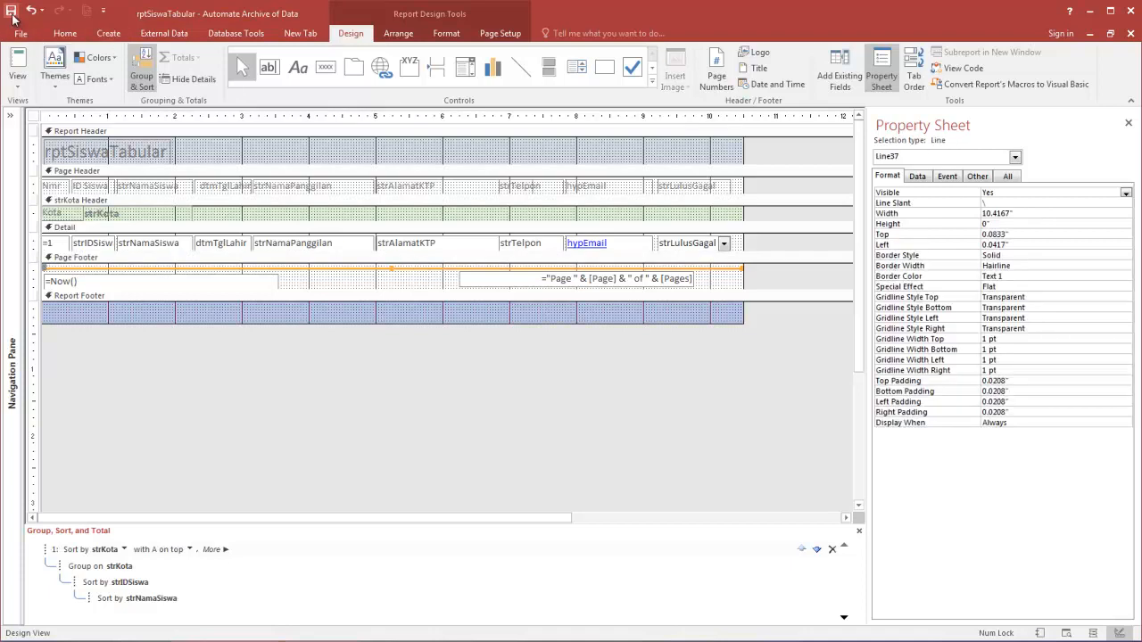
Check the page footer line at the end of the report in Report View.
left_click(23, 66)
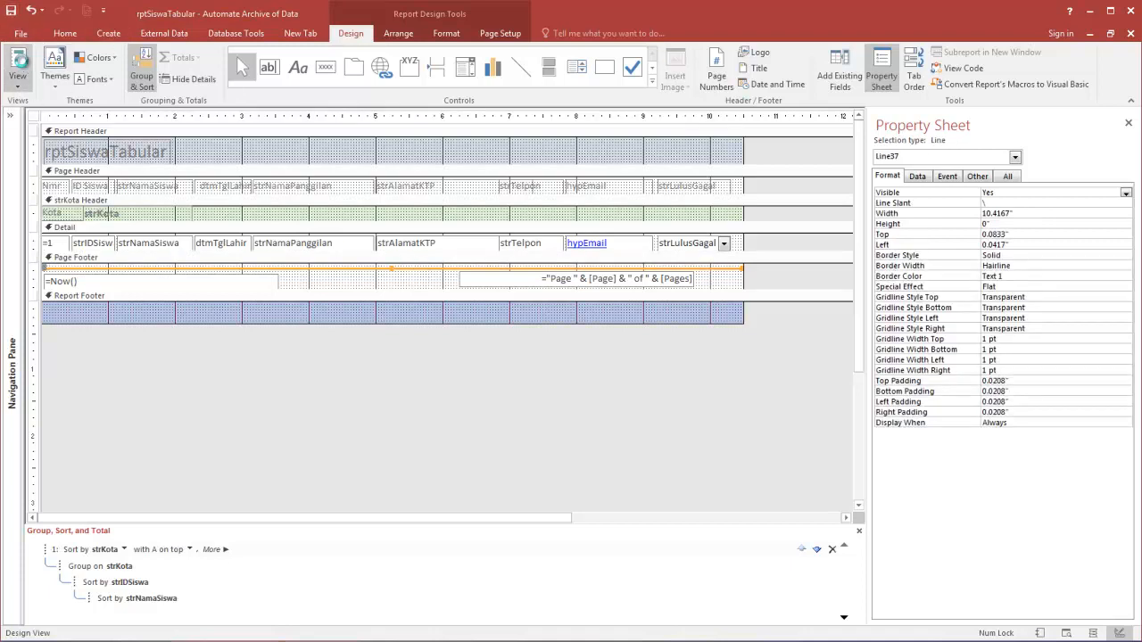
scroll(416, 336, "down", 3)
scroll(416, 336, "down", 10)
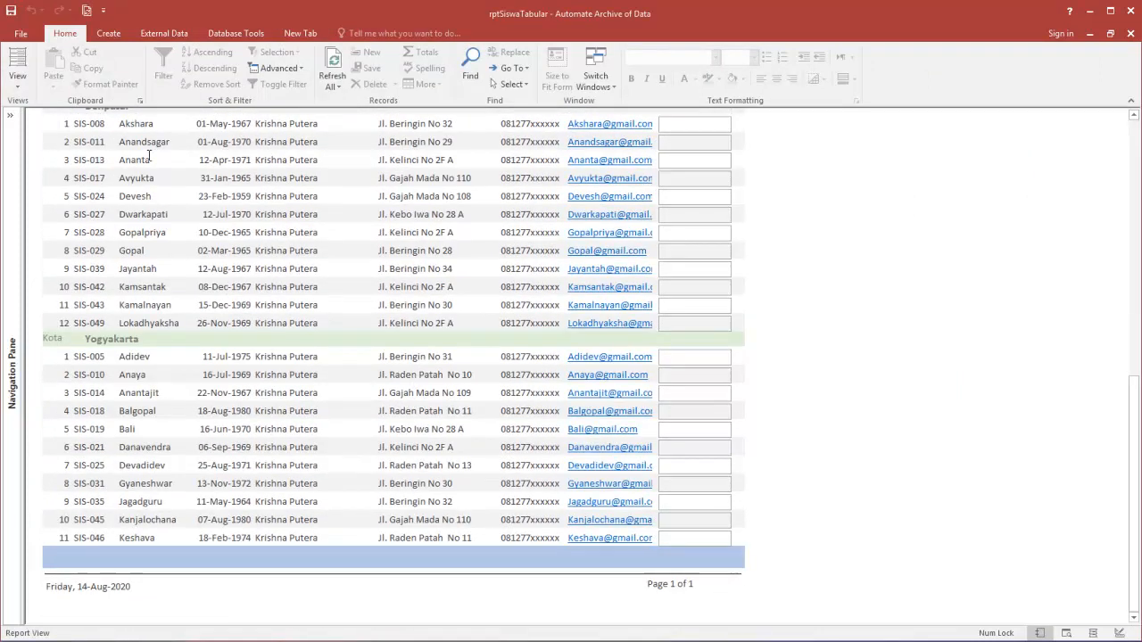
In Design View, duplicate the Page Footer's horizontal line and place the copy along the lower edge of the strKota Header.
right_click(151, 161)
left_click(17, 86)
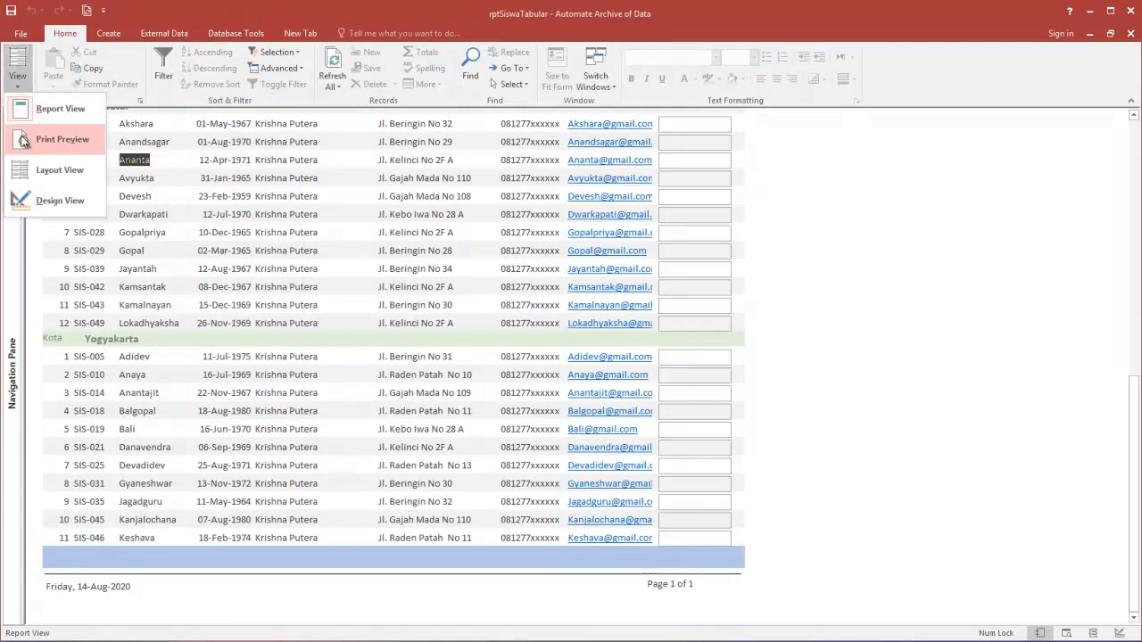
left_click(27, 194)
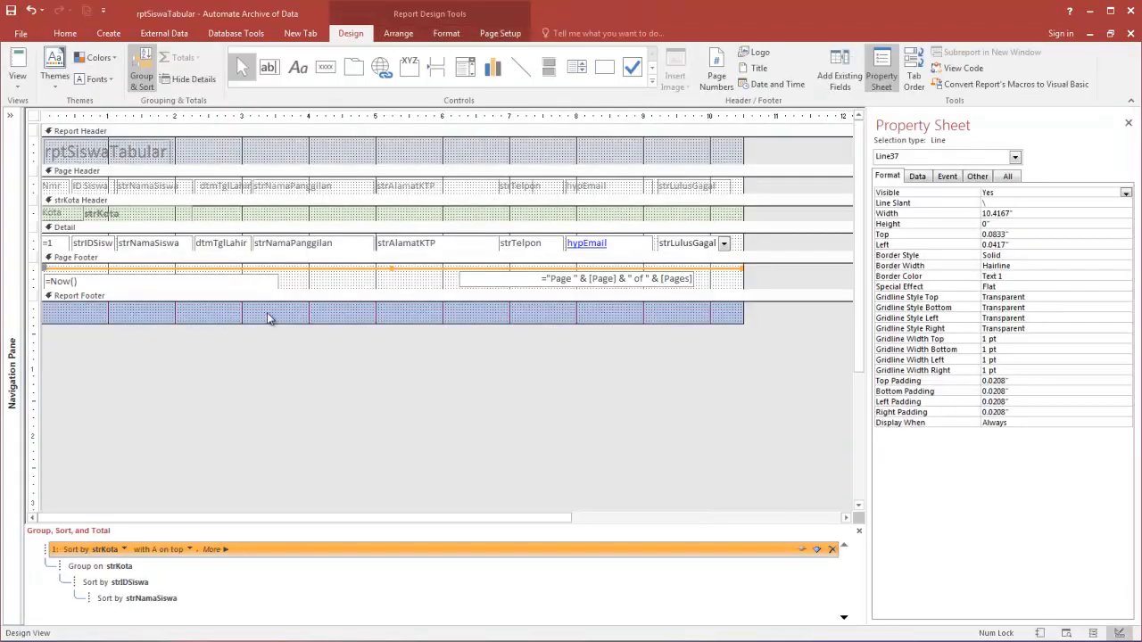
left_click(339, 271)
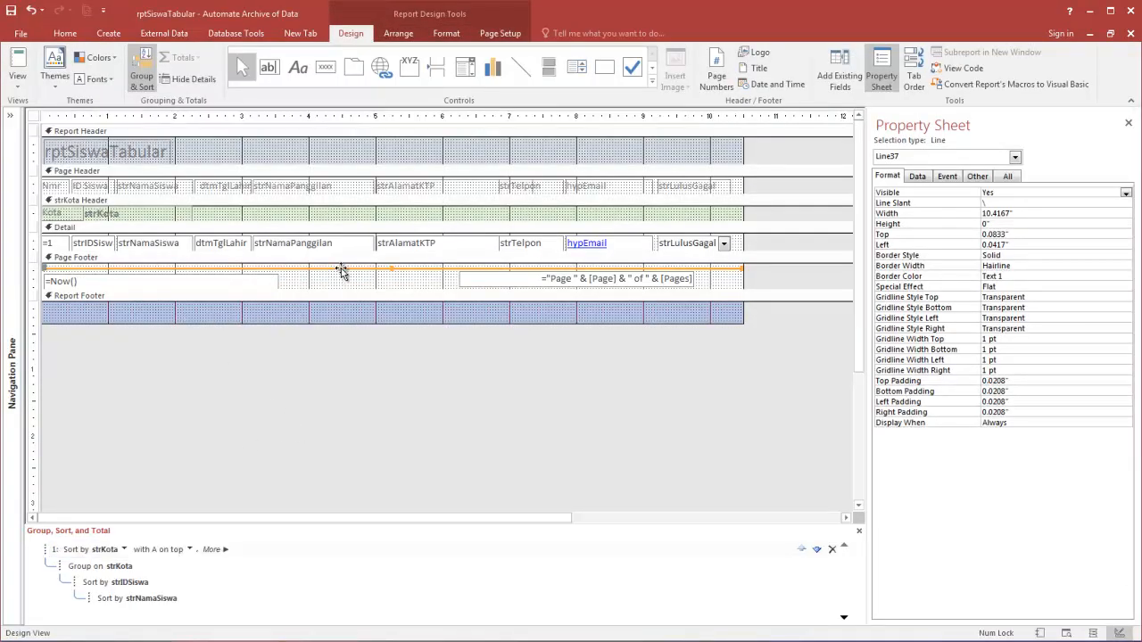
key("ctrl+v")
left_click_drag(343, 274, 341, 229)
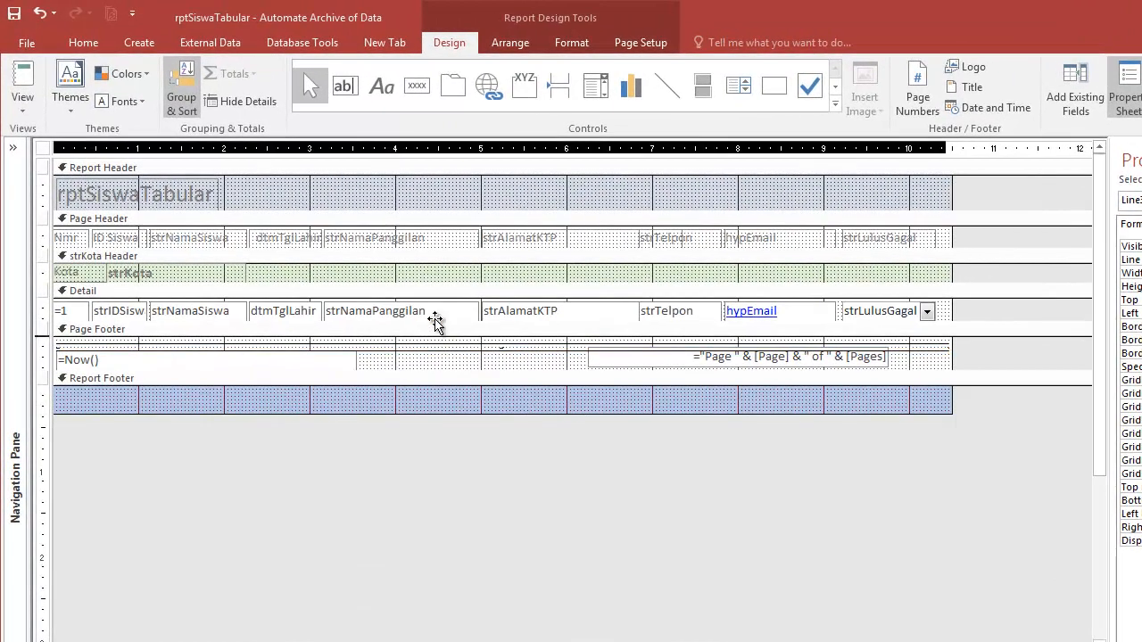
mouse_move(437, 293)
left_mouse_down()
mouse_move(438, 277)
mouse_move(440, 301)
left_mouse_up()
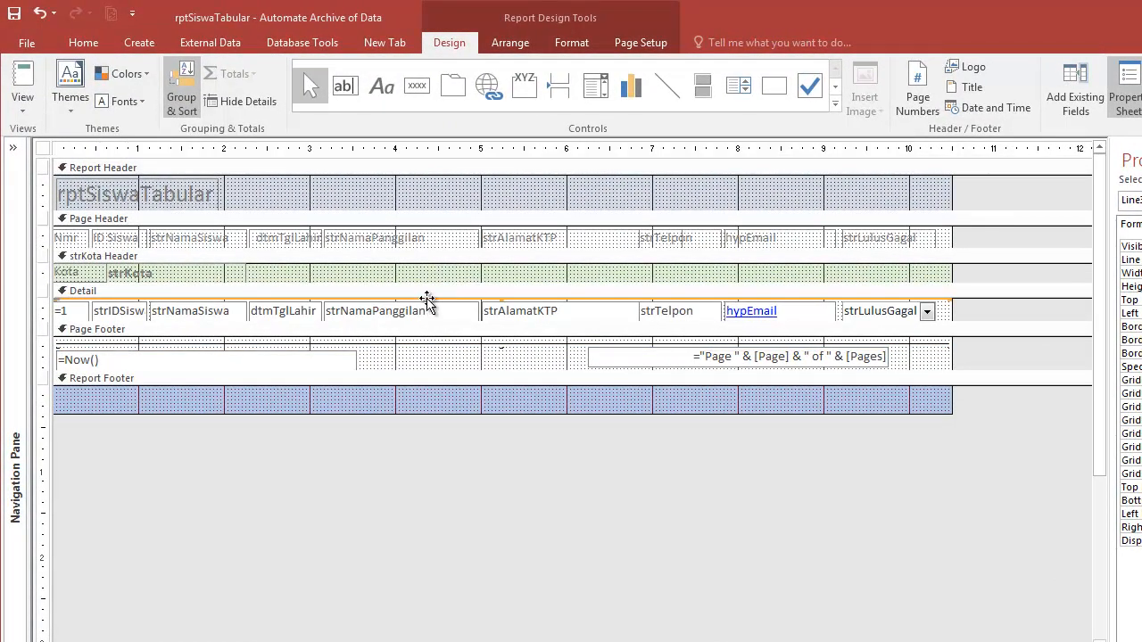
key("Up")
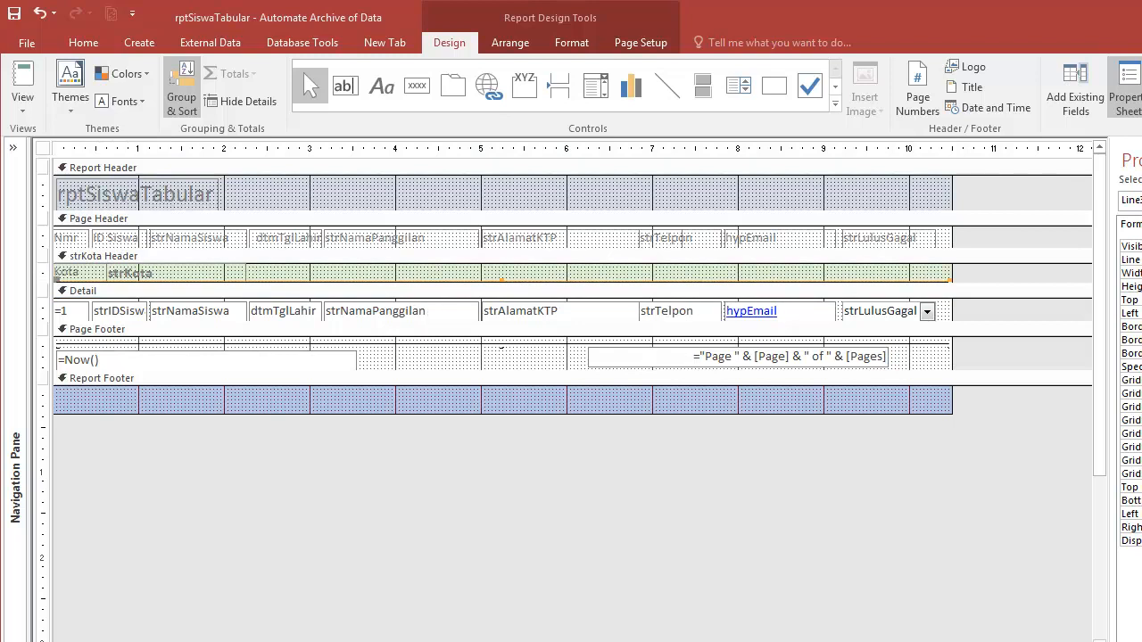
Check the line under the city group headings in Report View.
left_click(83, 42)
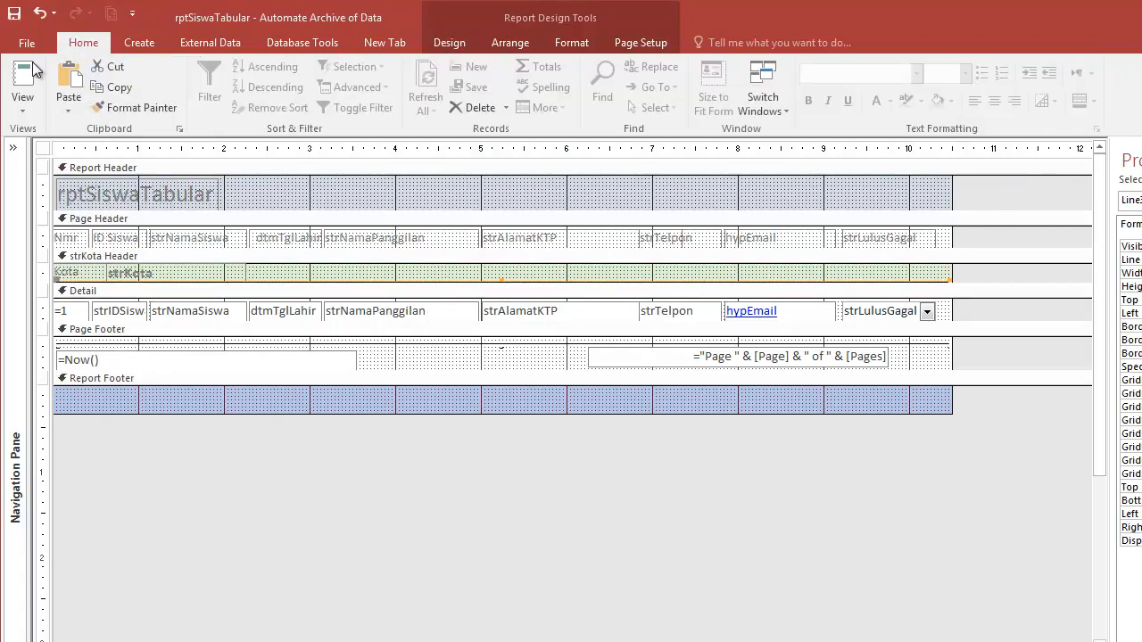
left_click(32, 73)
scroll(357, 199, "down", 1)
scroll(357, 200, "up", 1)
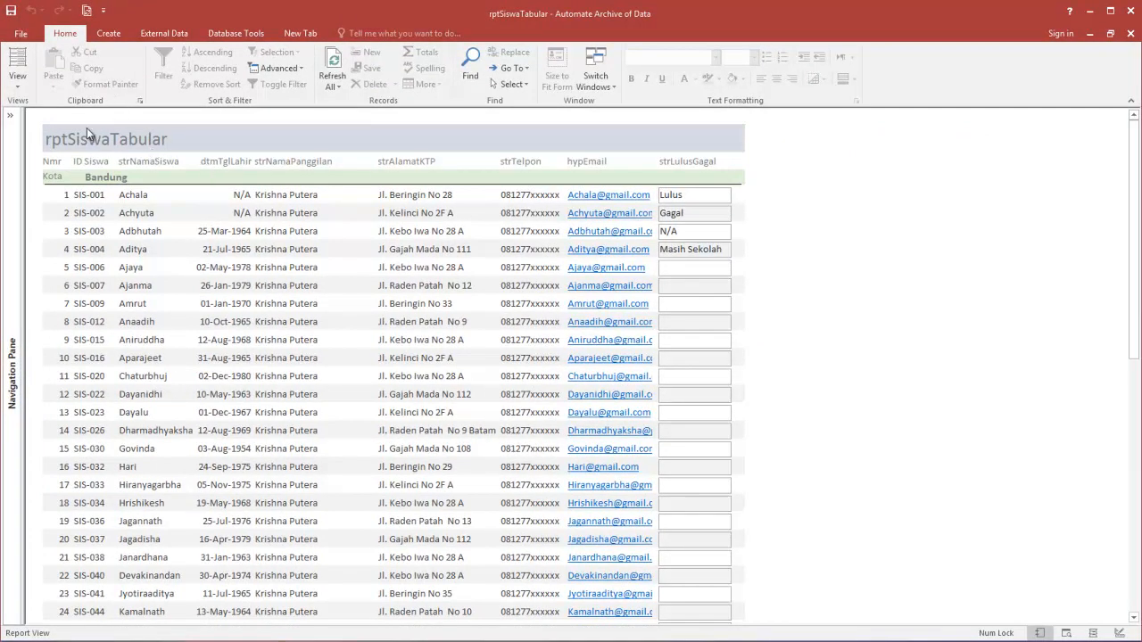
In Design View, change the Report Header's title label from rptSiswaTabular to "Laporan Data Siswa".
left_click(17, 85)
left_click(35, 195)
left_click(156, 154)
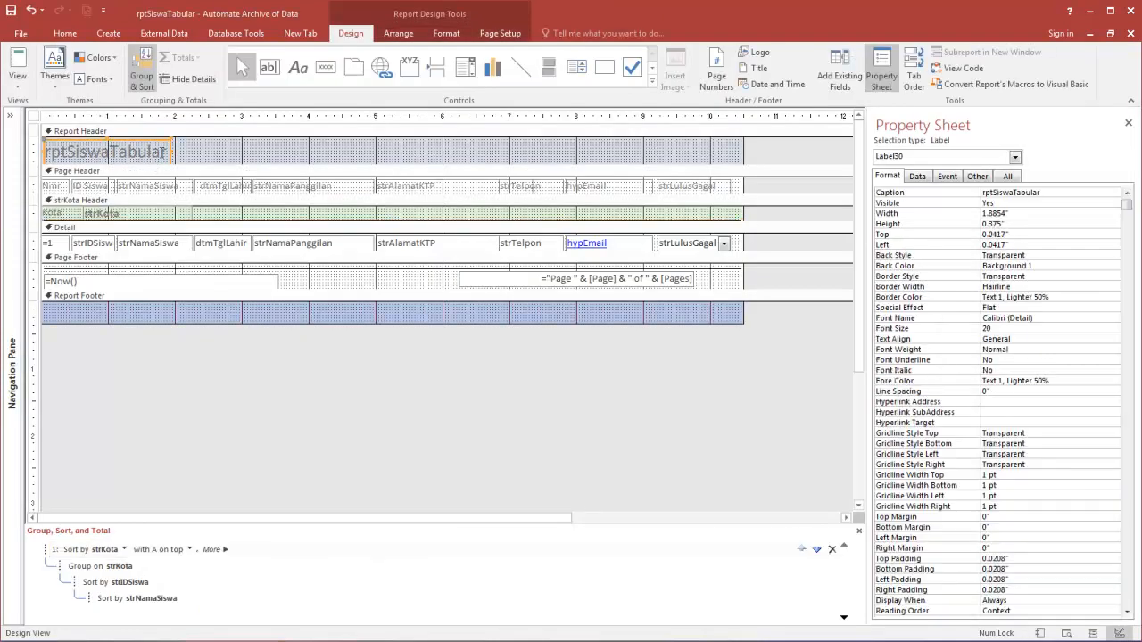
left_click(64, 154)
key("shift+Home")
type("Laporan ")
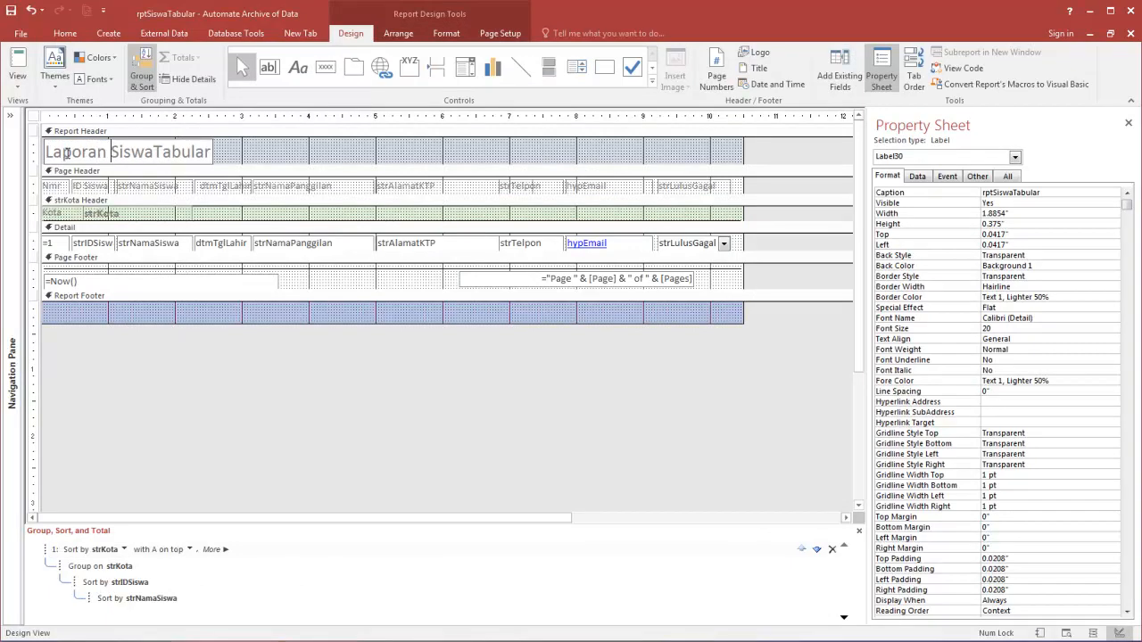
type("Dtaa")
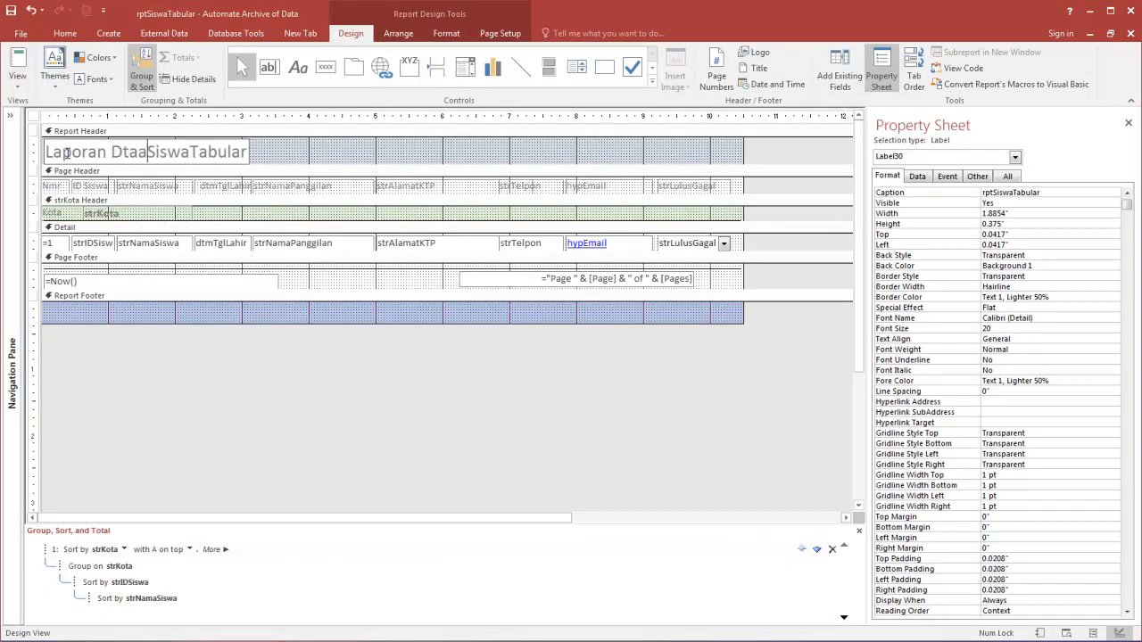
key("Left")
key("Left")
type("a")
key("Right")
key("Right")
key("Delete")
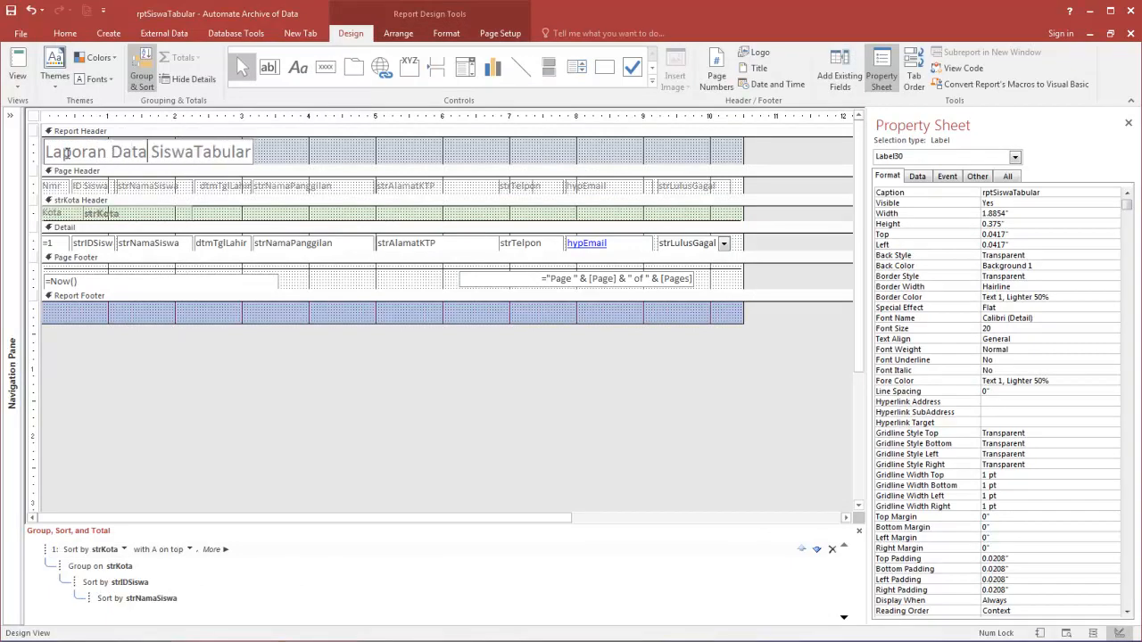
key("BackSpace")
key("BackSpace")
key("BackSpace")
key("BackSpace")
key("BackSpace")
key("BackSpace")
key("BackSpace")
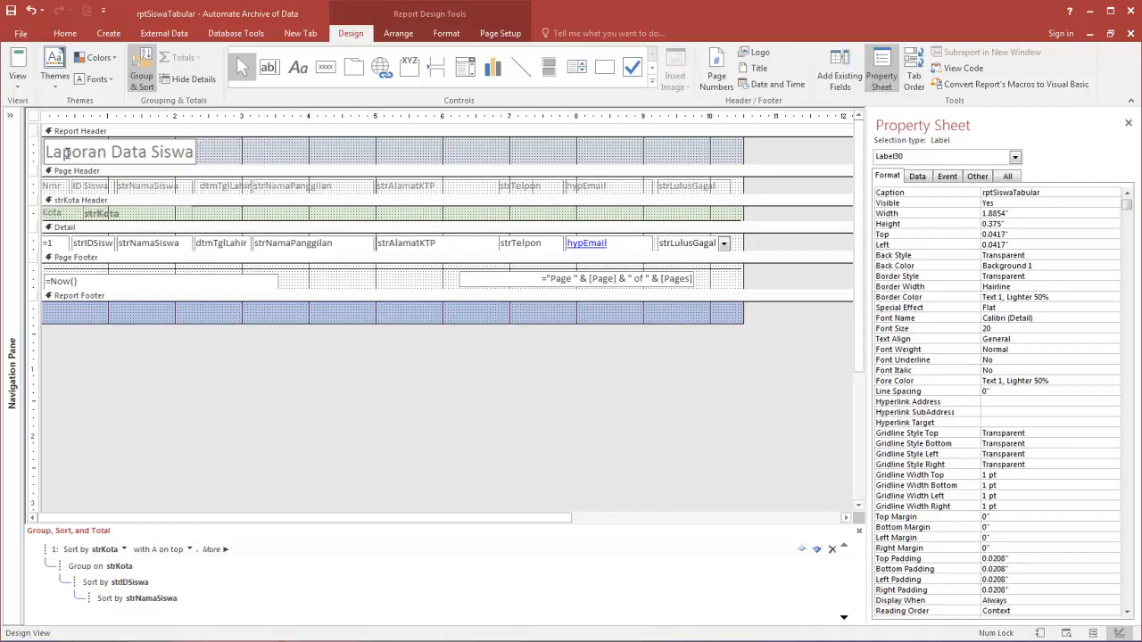
Check the new title in Report View, look through the report's pages in Print Preview, and close the preview.
left_click(17, 71)
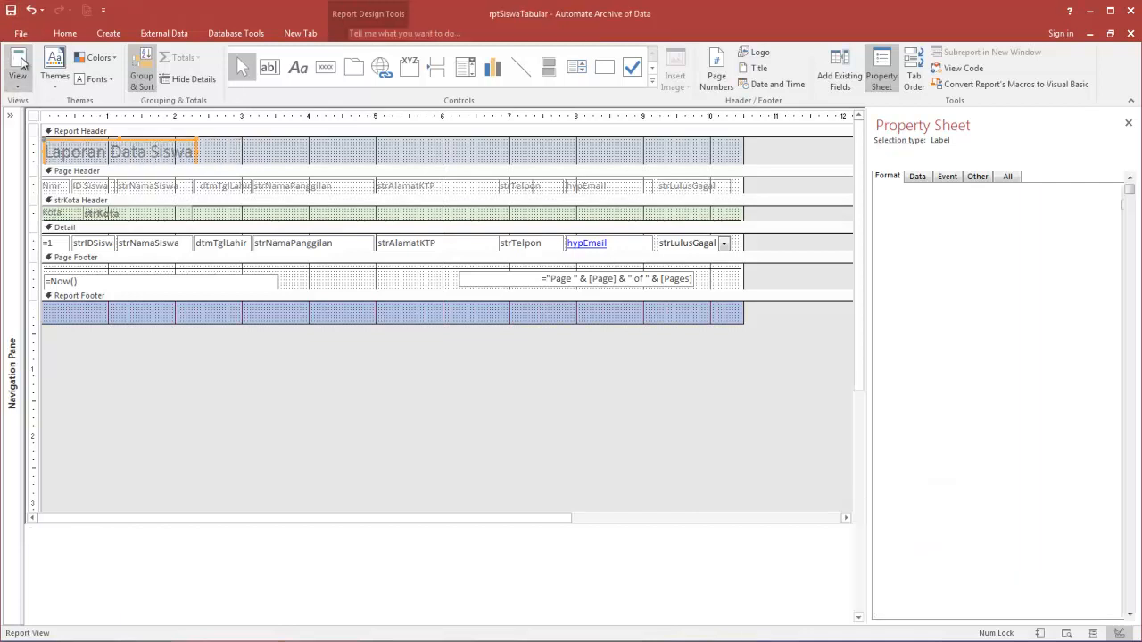
right_click(783, 159)
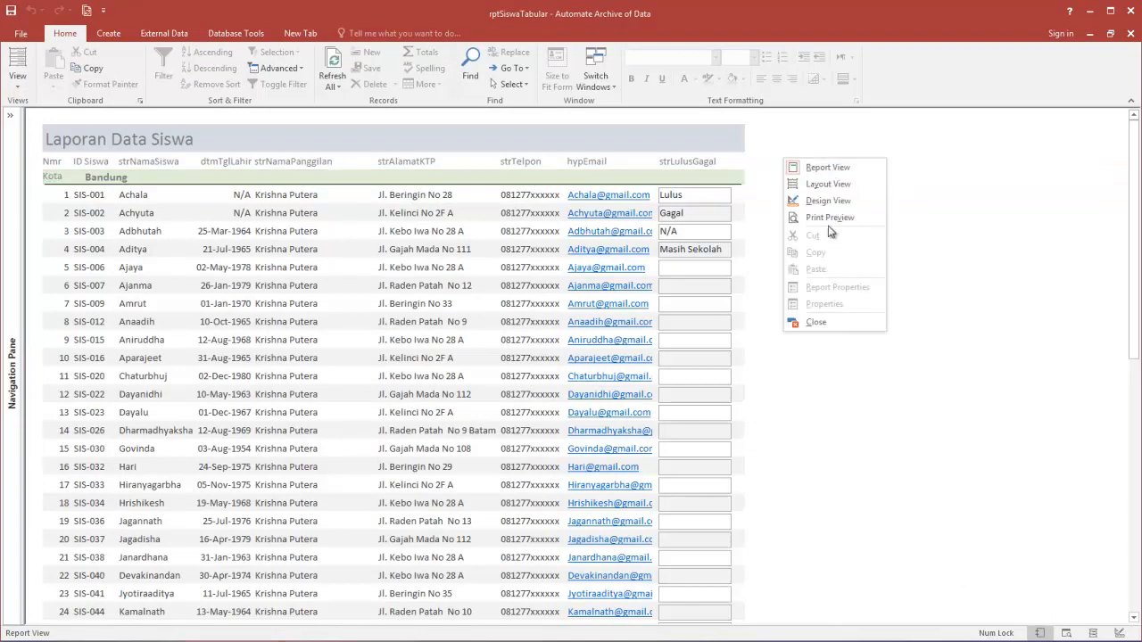
left_click(829, 216)
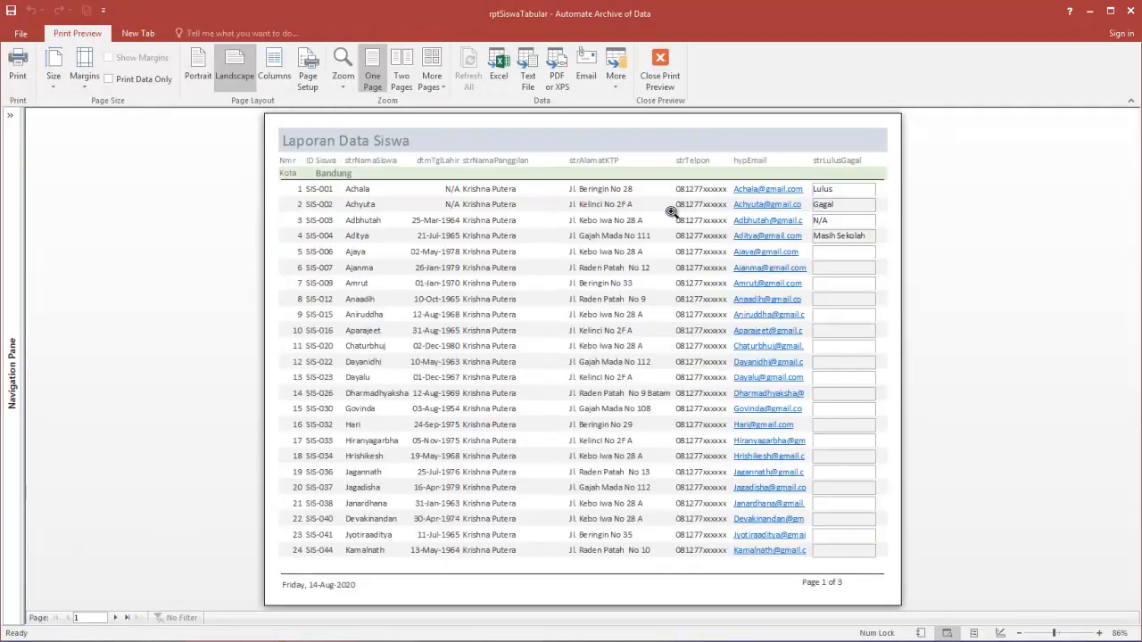
left_click(116, 617)
left_click(116, 617)
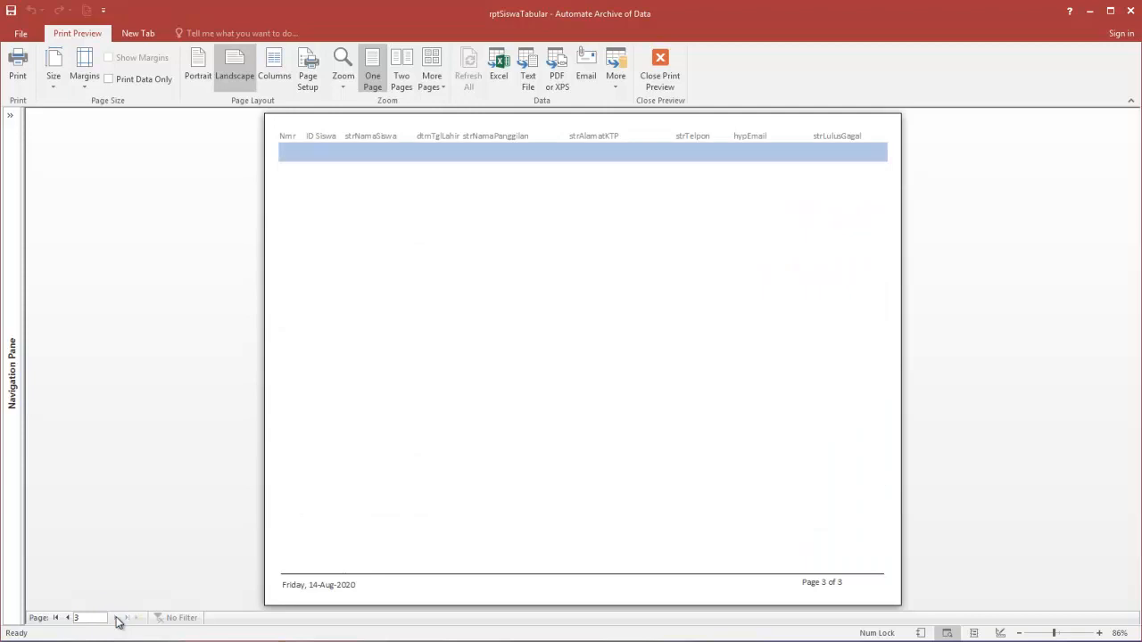
left_click(67, 617)
left_click(416, 256)
left_click(432, 224)
left_click(660, 67)
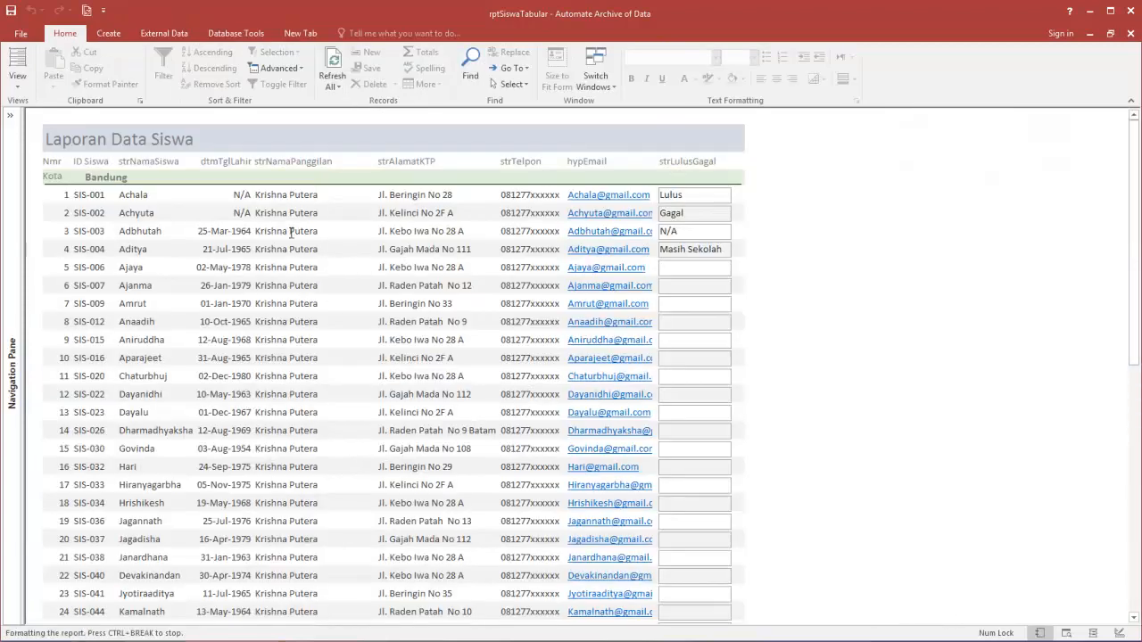
Return the report to Design View and save it.
right_click(300, 148)
right_click(172, 217)
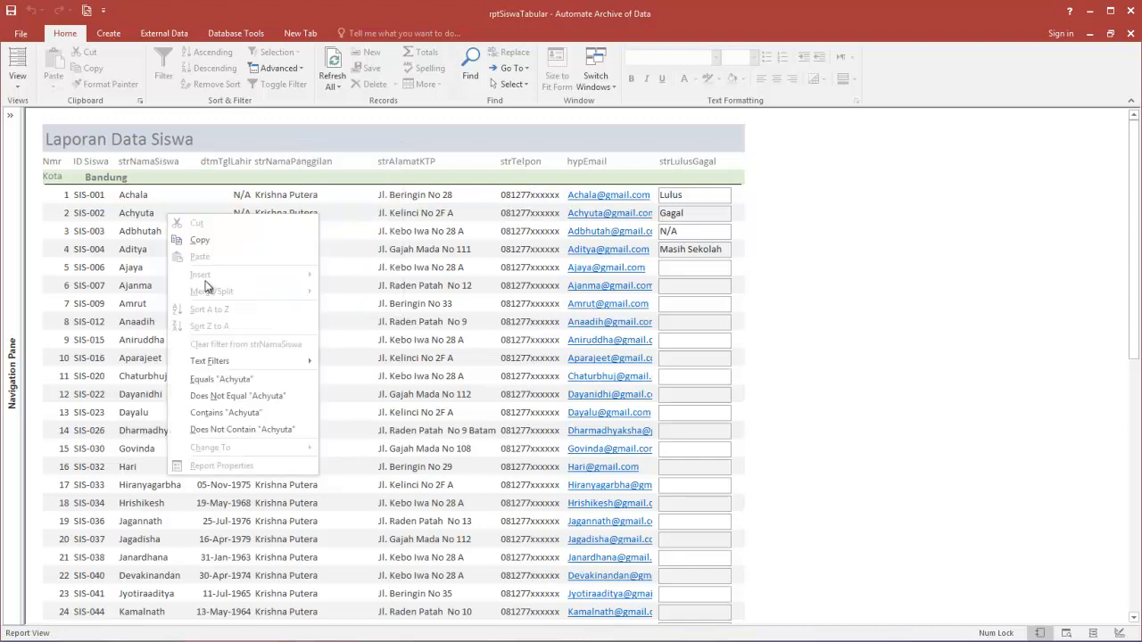
right_click(333, 151)
left_click(373, 191)
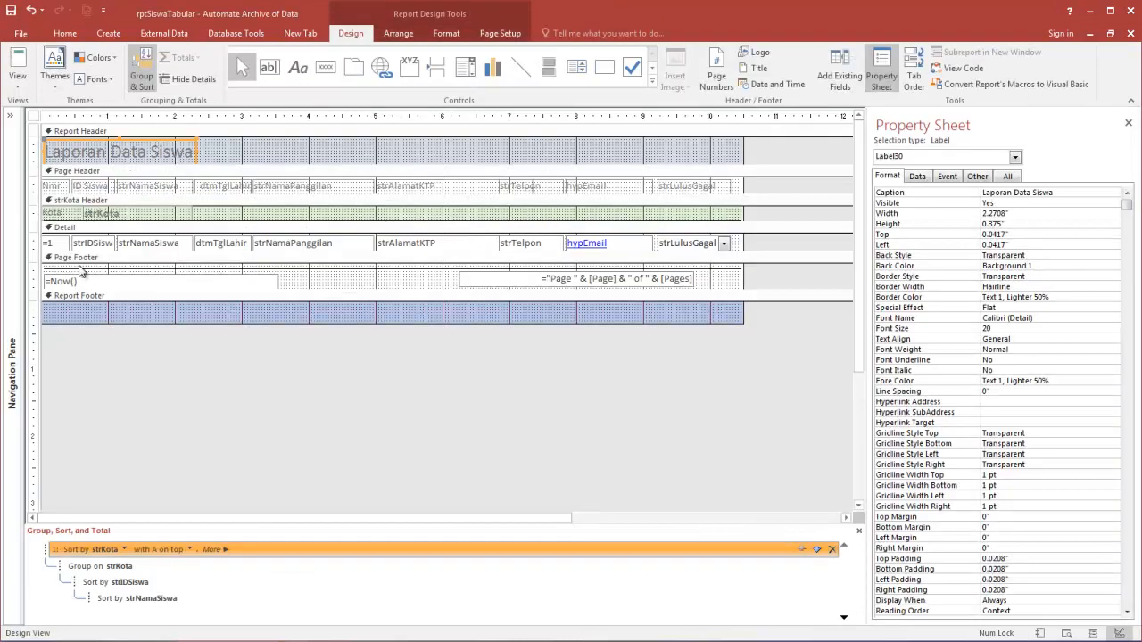
left_click(6, 9)
left_click(11, 11)
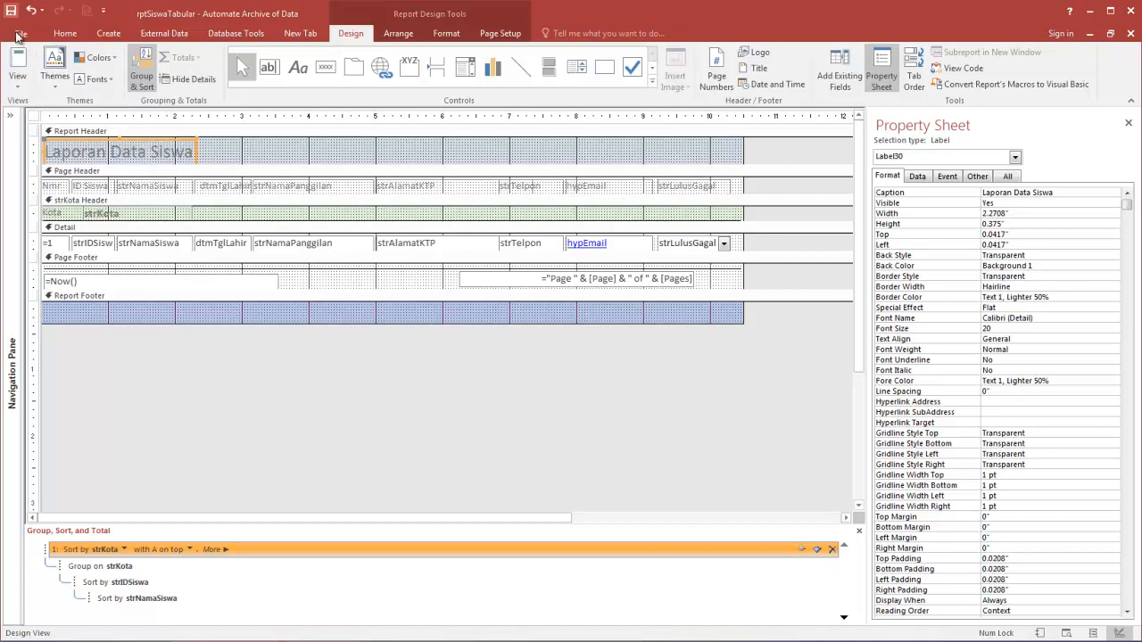
Change the report's grouping field from strKota to strNamaSiswa.
left_click(34, 116)
right_click(34, 118)
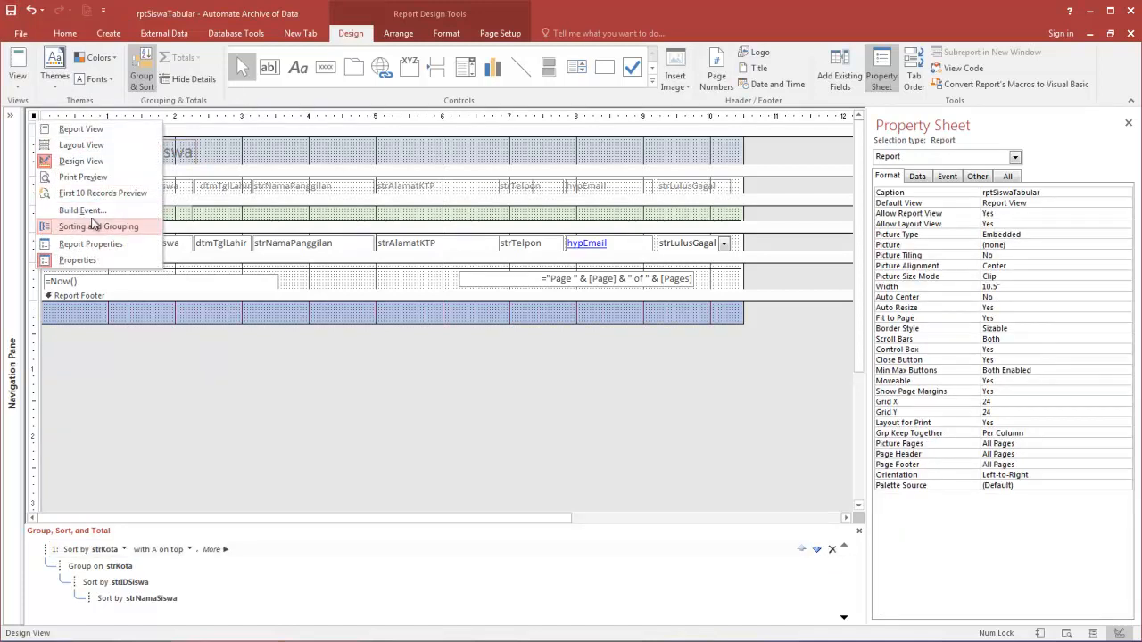
left_click(129, 571)
left_click(134, 571)
left_click(148, 565)
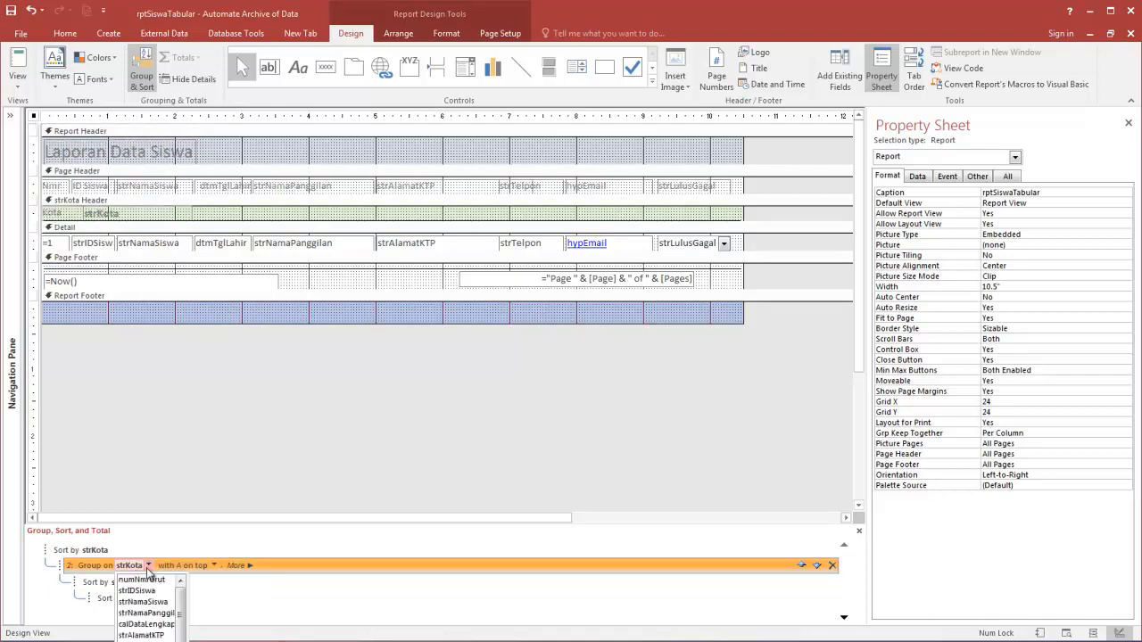
left_click(150, 589)
Change the strIDSiswa sort level to dtmTglLahir and save the report.
left_click(150, 586)
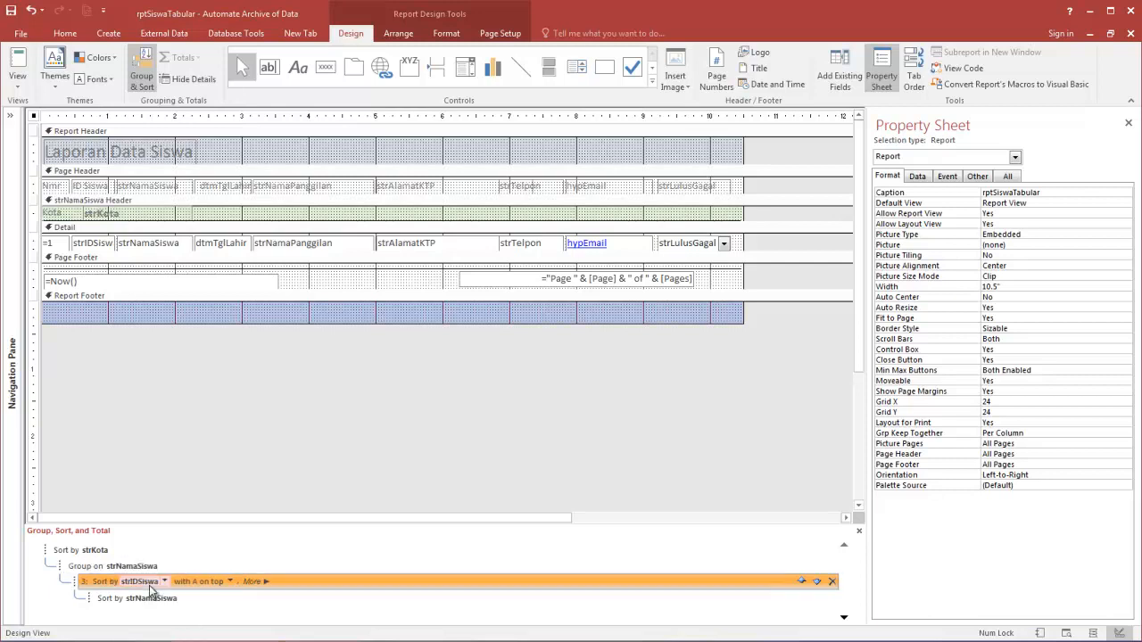
left_click(164, 582)
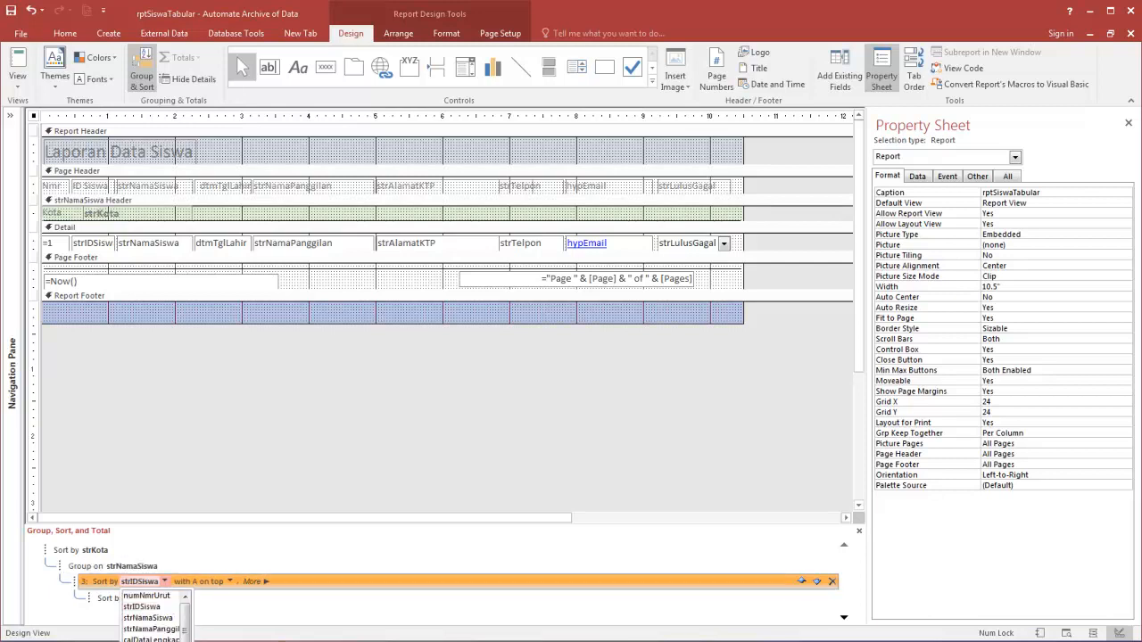
left_click(167, 640)
left_click(14, 12)
Look through the records grouped by strNamaSiswa in Report View.
left_click(17, 63)
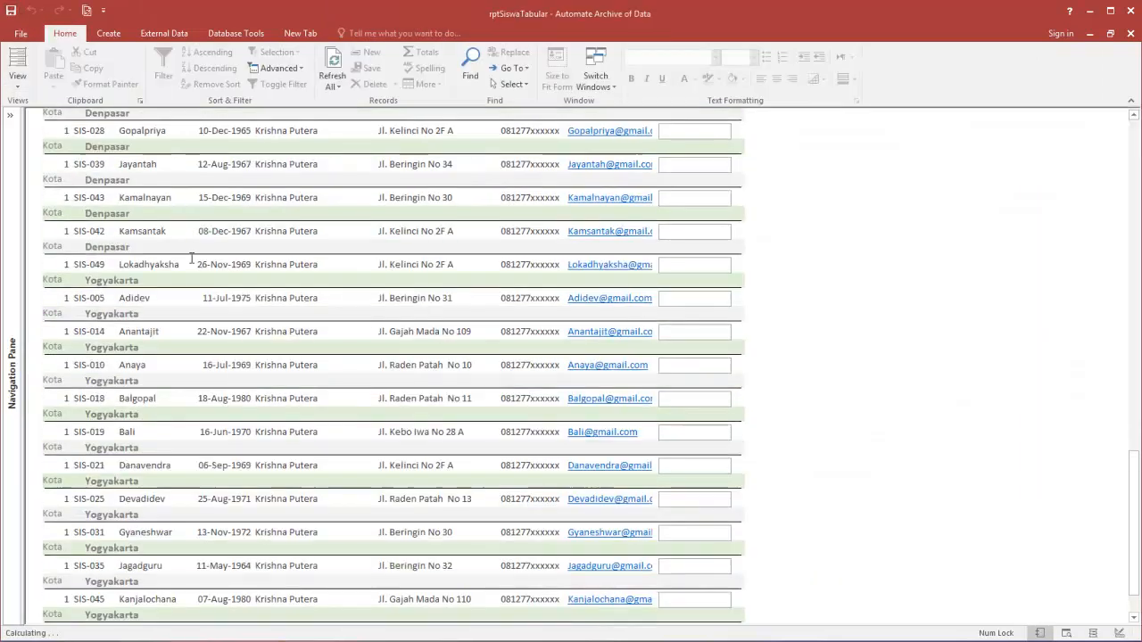
scroll(183, 258, "up", 15)
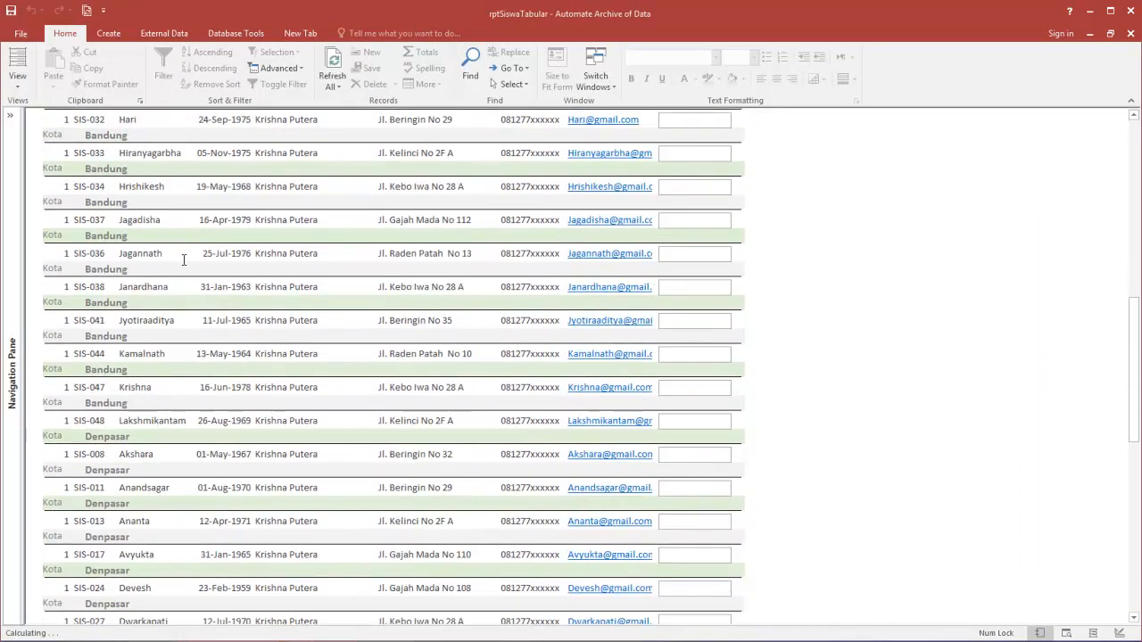
scroll(184, 259, "up", 5)
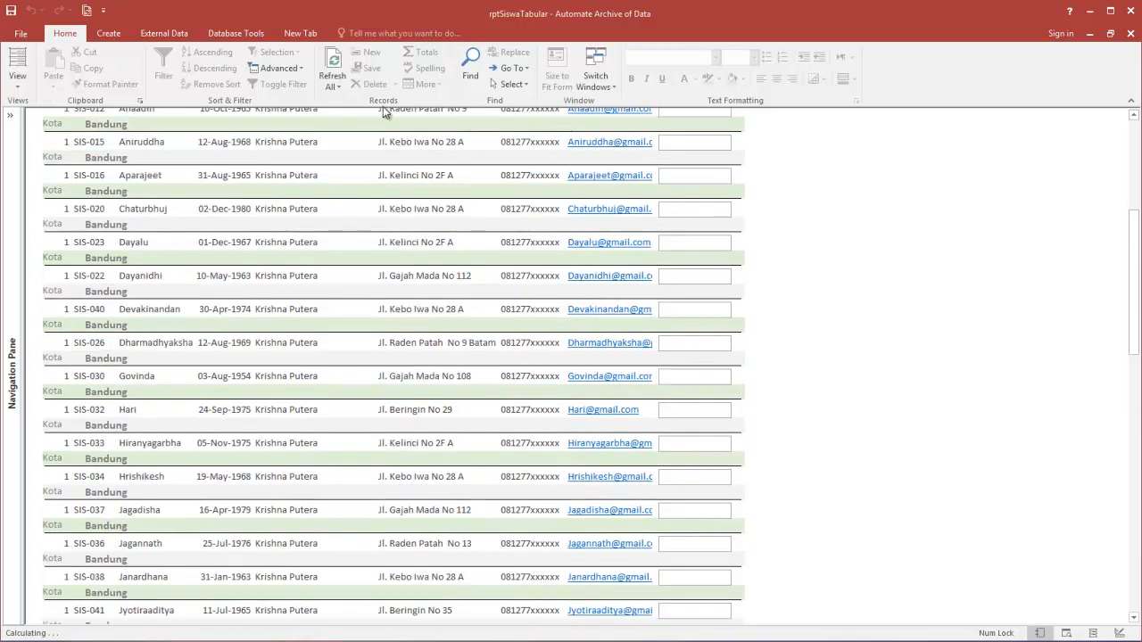
In Design View, move the strNamaSiswa group above the strKota sort level.
left_click(18, 82)
left_click(35, 191)
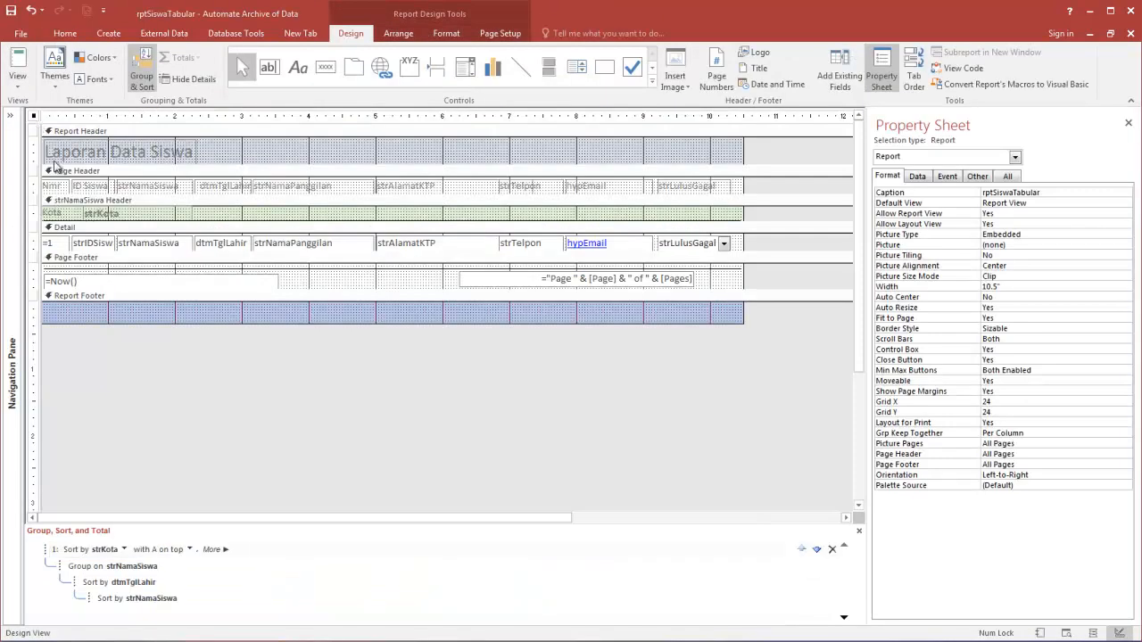
left_click(100, 567)
left_click_drag(71, 571, 50, 549)
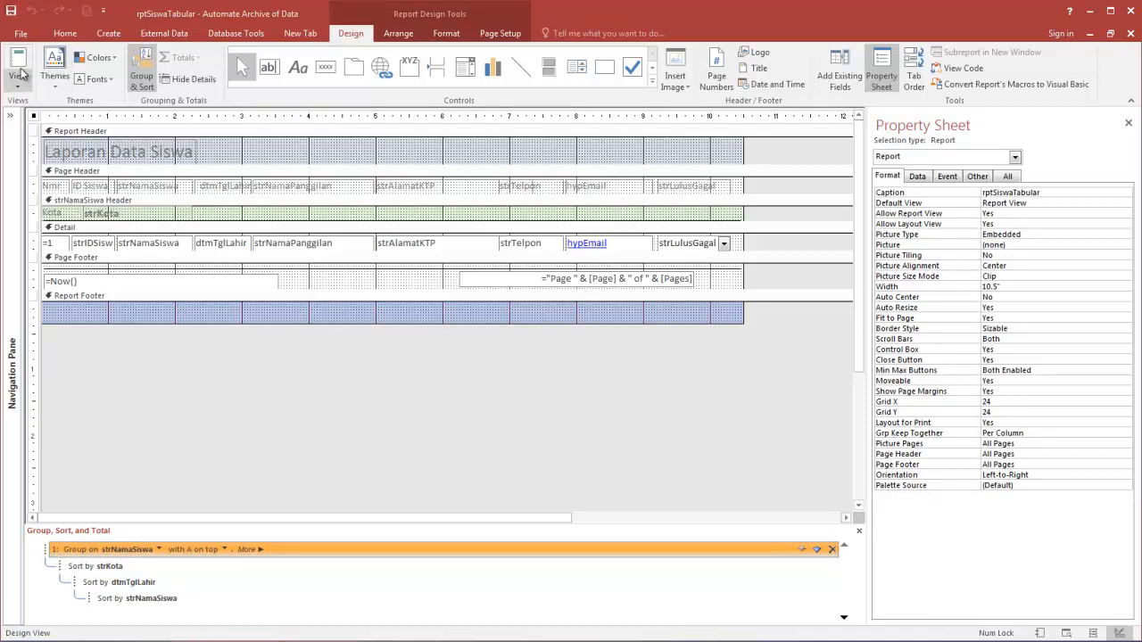
Check the reordered grouping in Report View and return to Design View.
left_click(20, 76)
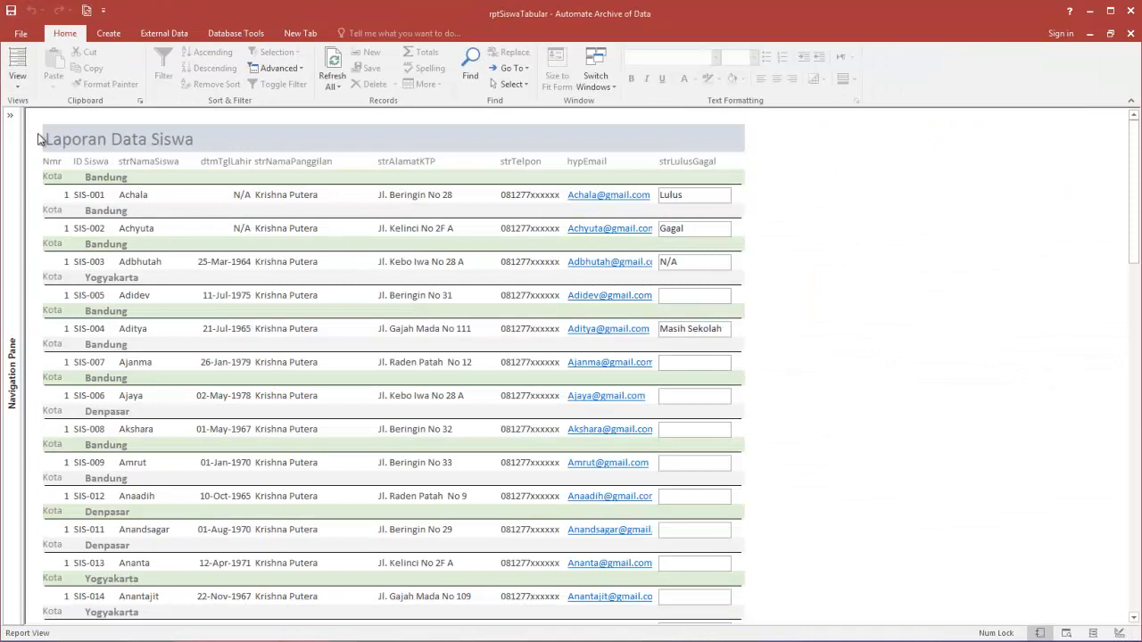
left_click(18, 87)
left_click(35, 196)
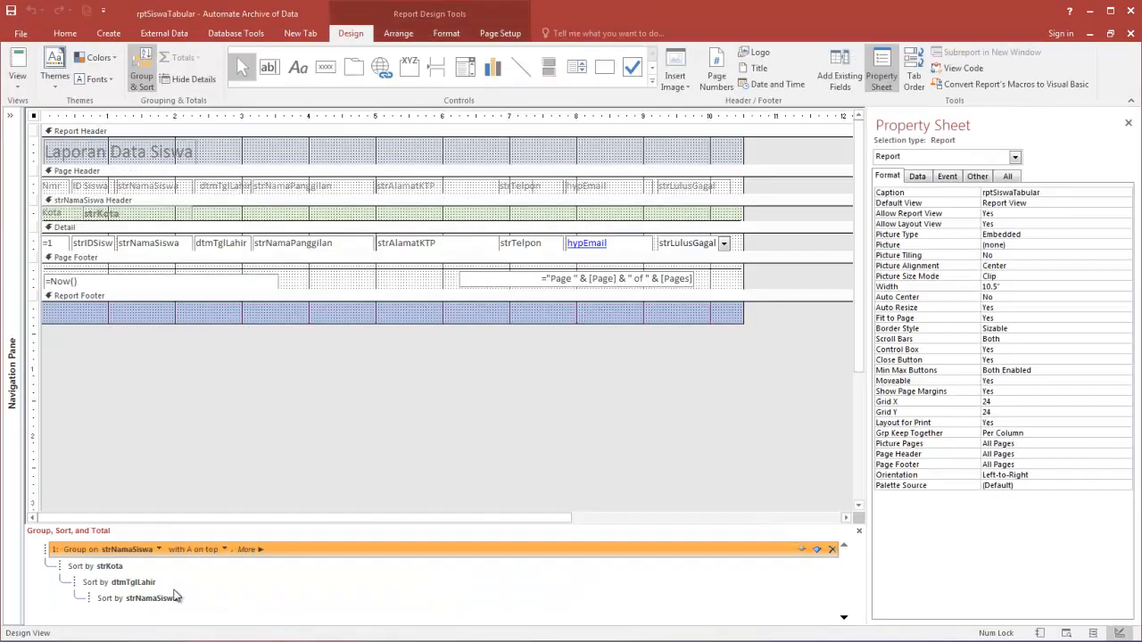
Delete all the sort levels below the strNamaSiswa group: strKota, dtmTglLahir and strNamaSiswa, including the repeated ones.
left_click(95, 569)
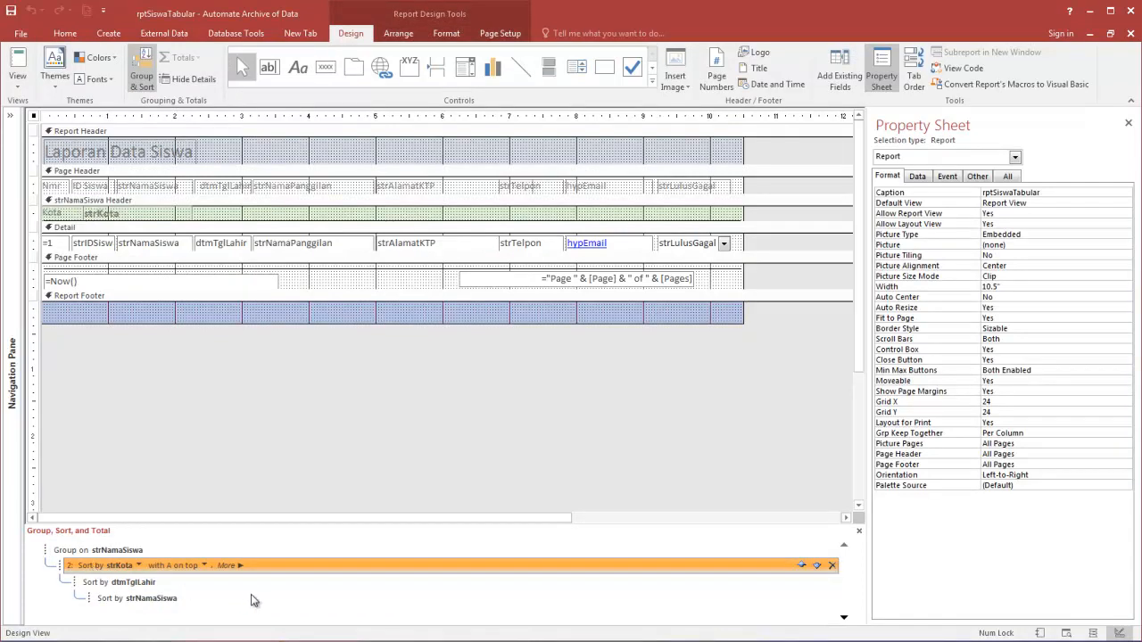
left_click(832, 567)
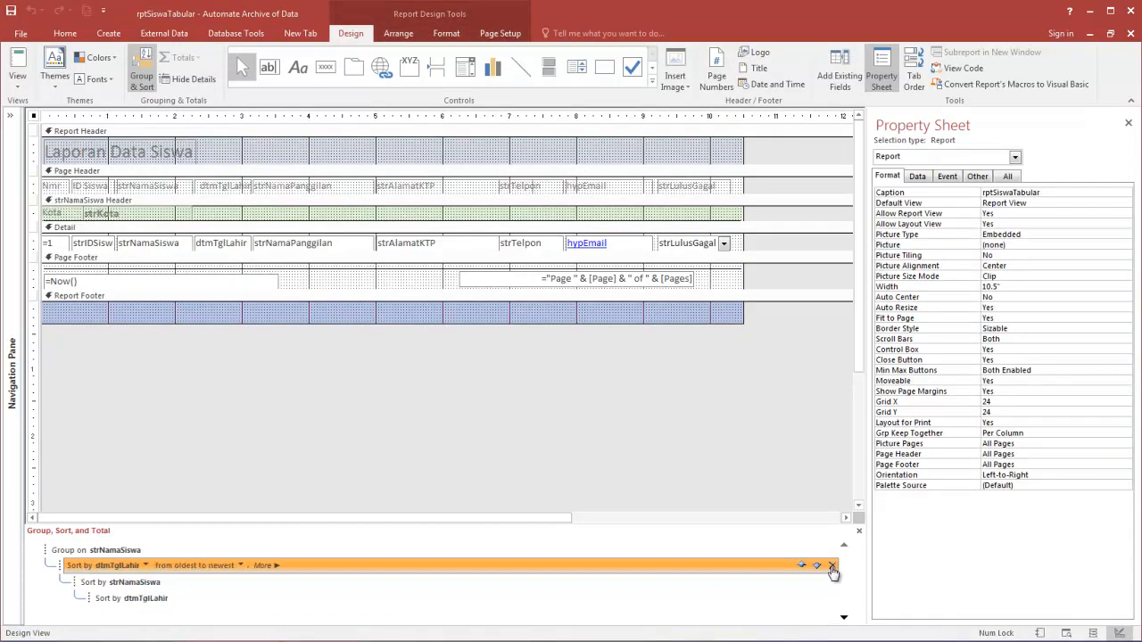
left_click(832, 567)
left_click(830, 568)
left_click(831, 568)
left_click(831, 567)
left_click(841, 582)
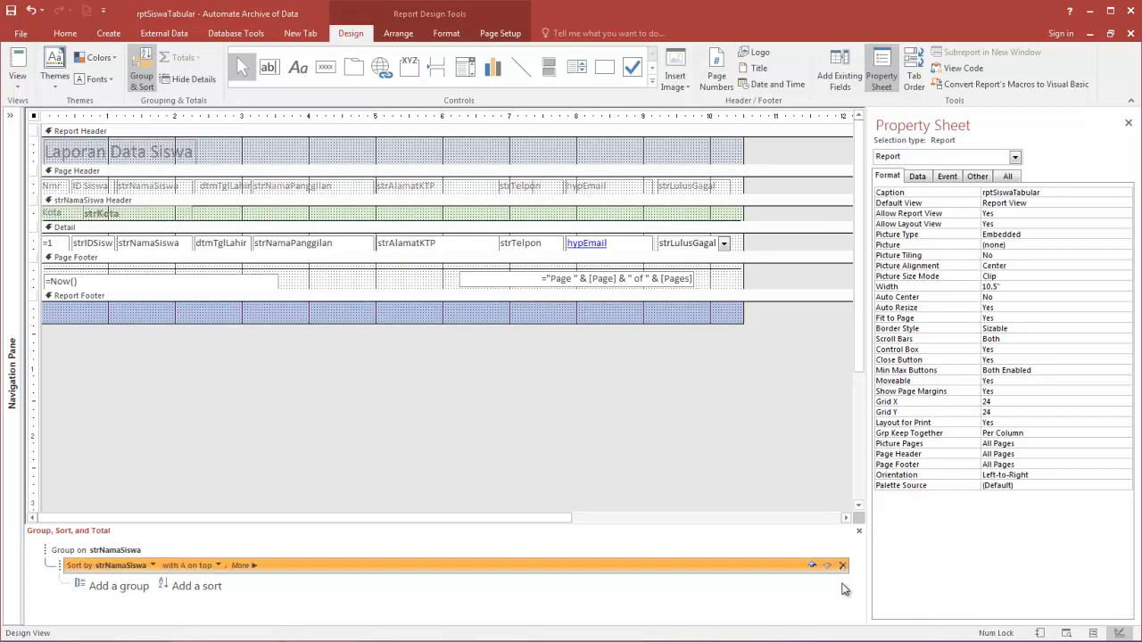
left_click(842, 566)
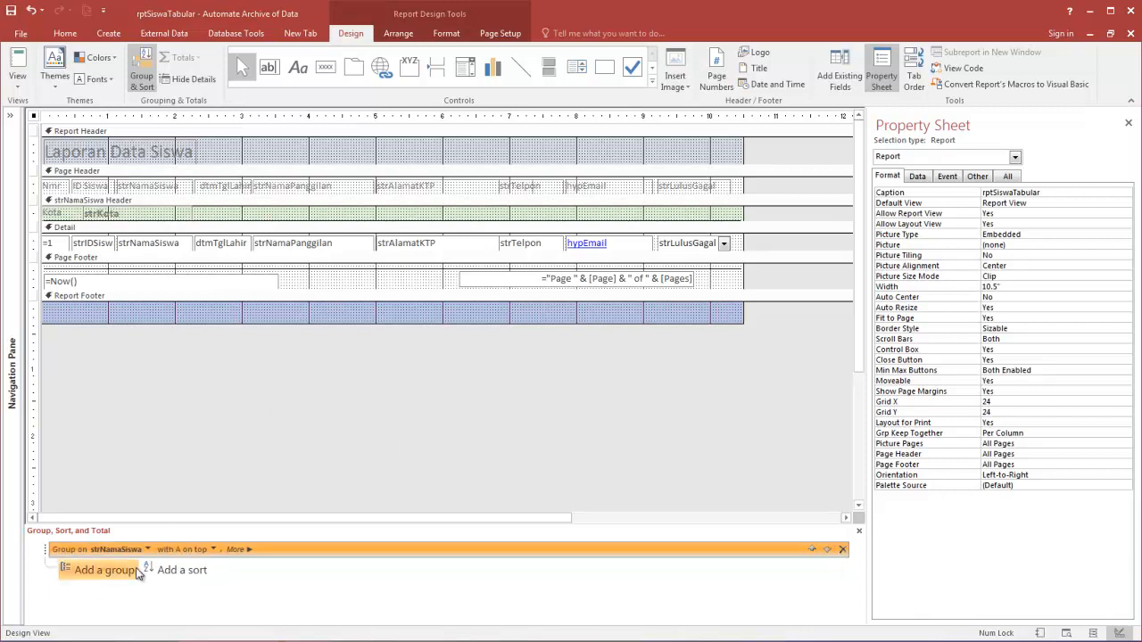
Check the report without sort levels in Report View and return to Design View.
left_click(26, 73)
right_click(163, 184)
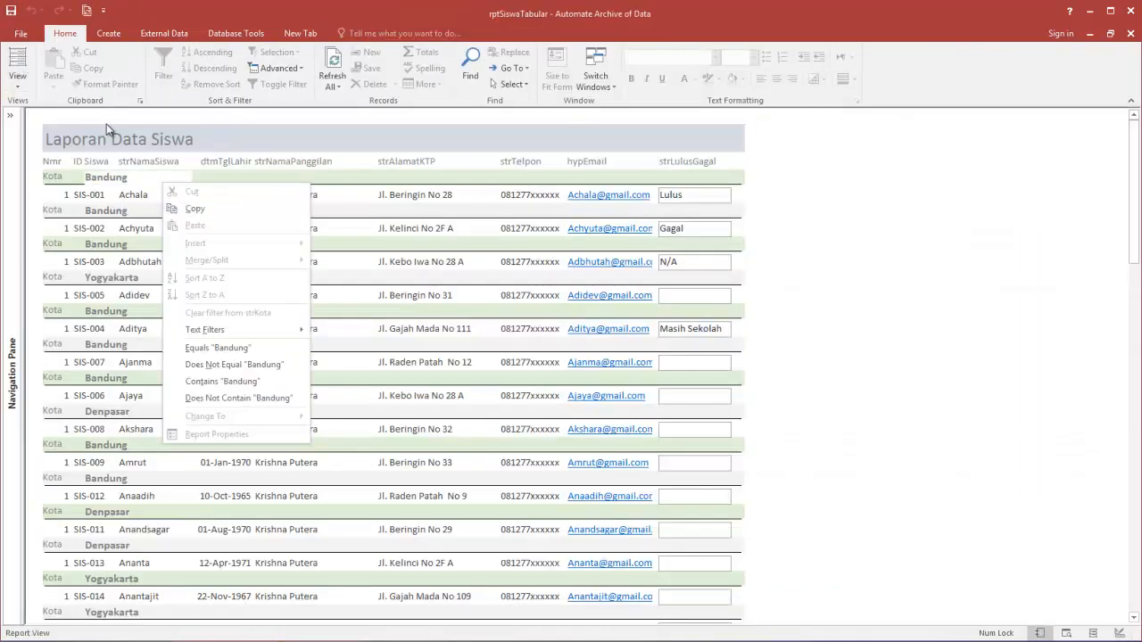
left_click(17, 86)
left_click(35, 185)
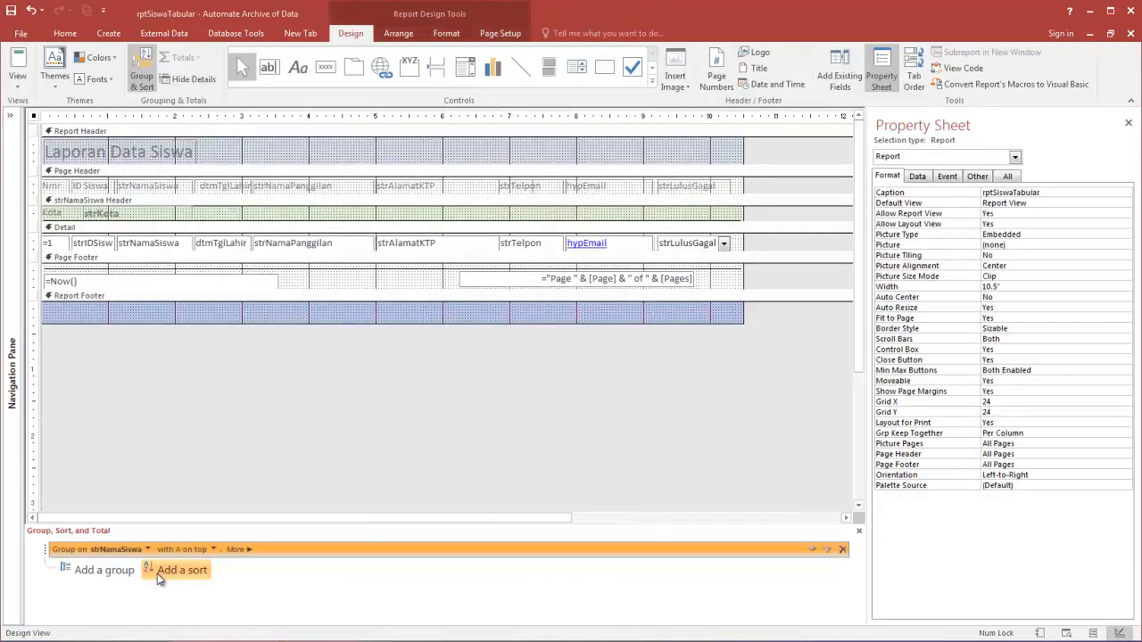
Change the group field from strNamaSiswa to strKota and display the report in Report View.
left_click(147, 550)
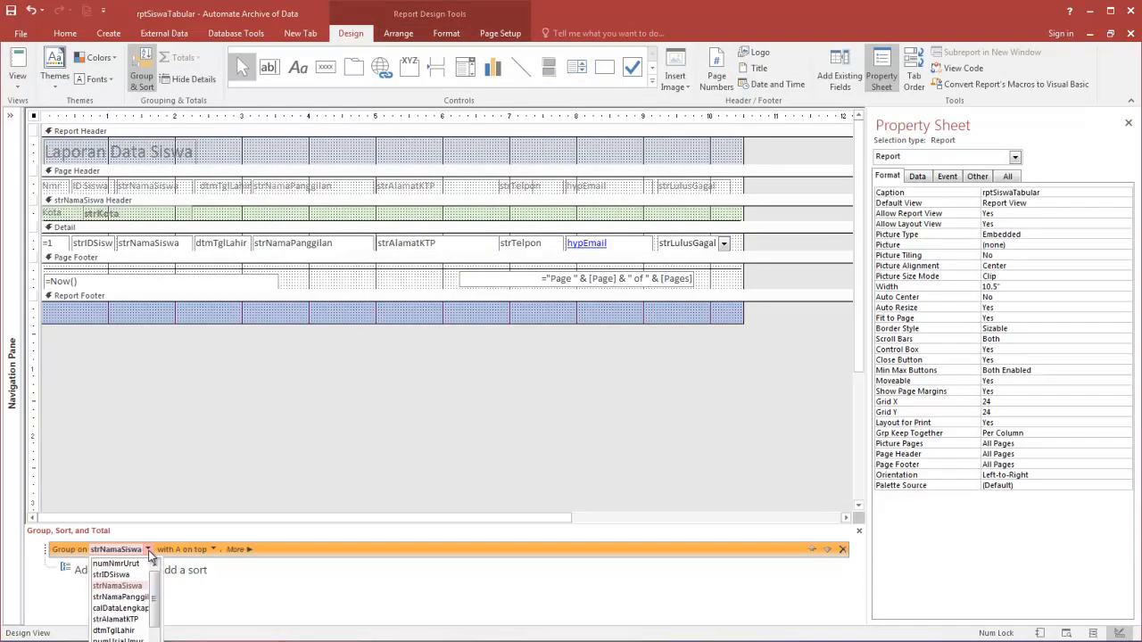
left_click(133, 641)
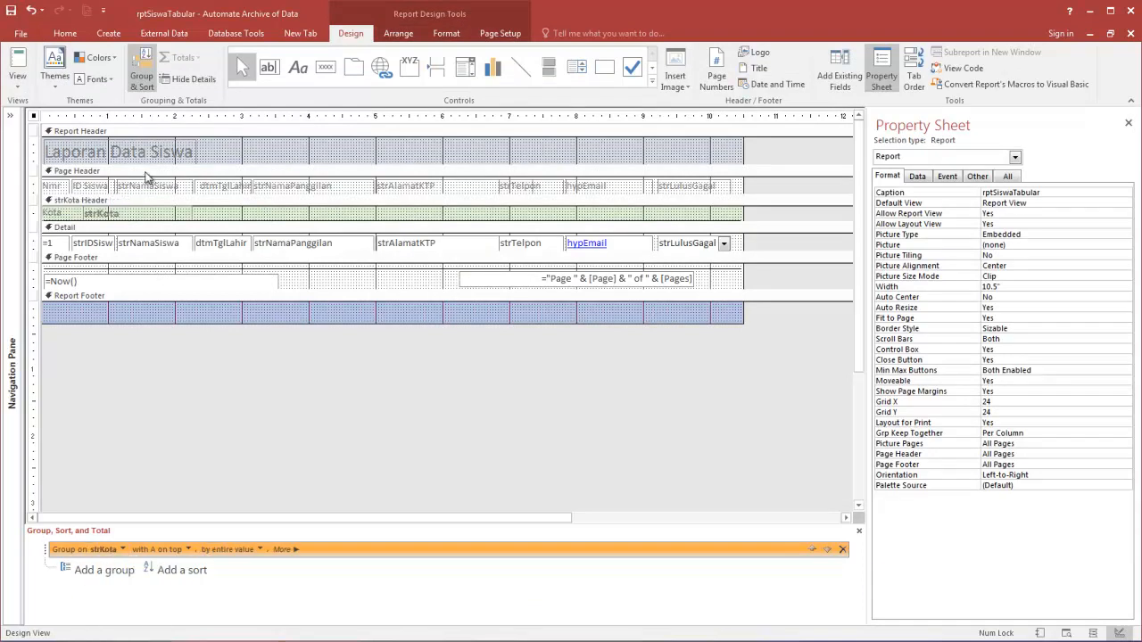
left_click(17, 65)
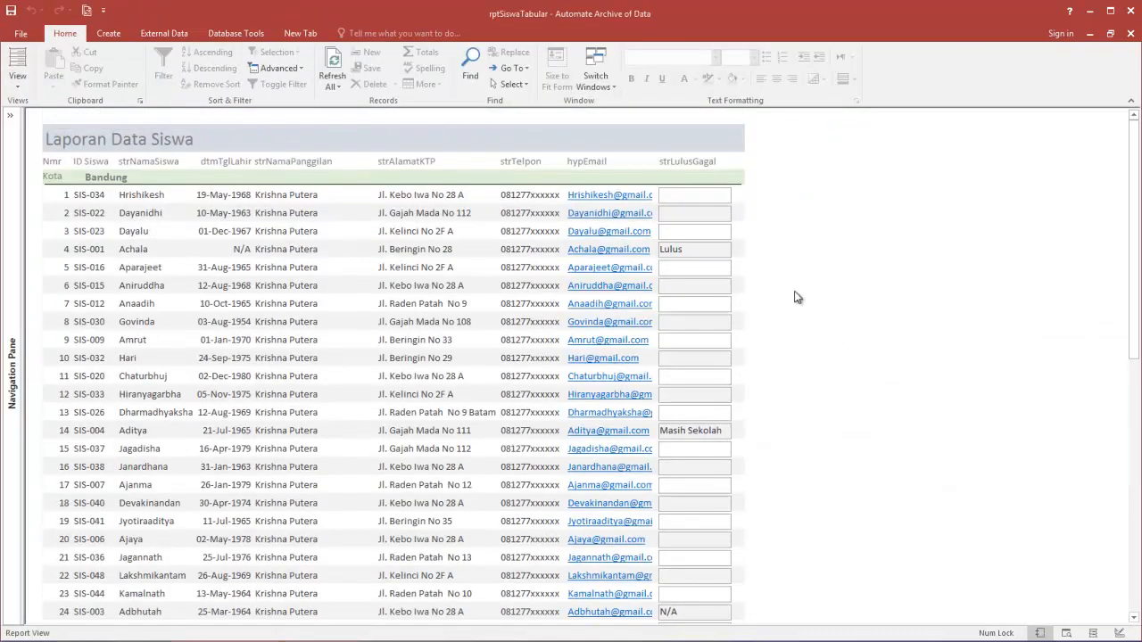
Restore the report window, bring tblSiswa to the front, cancel closing it and maximize the table.
left_click(1109, 33)
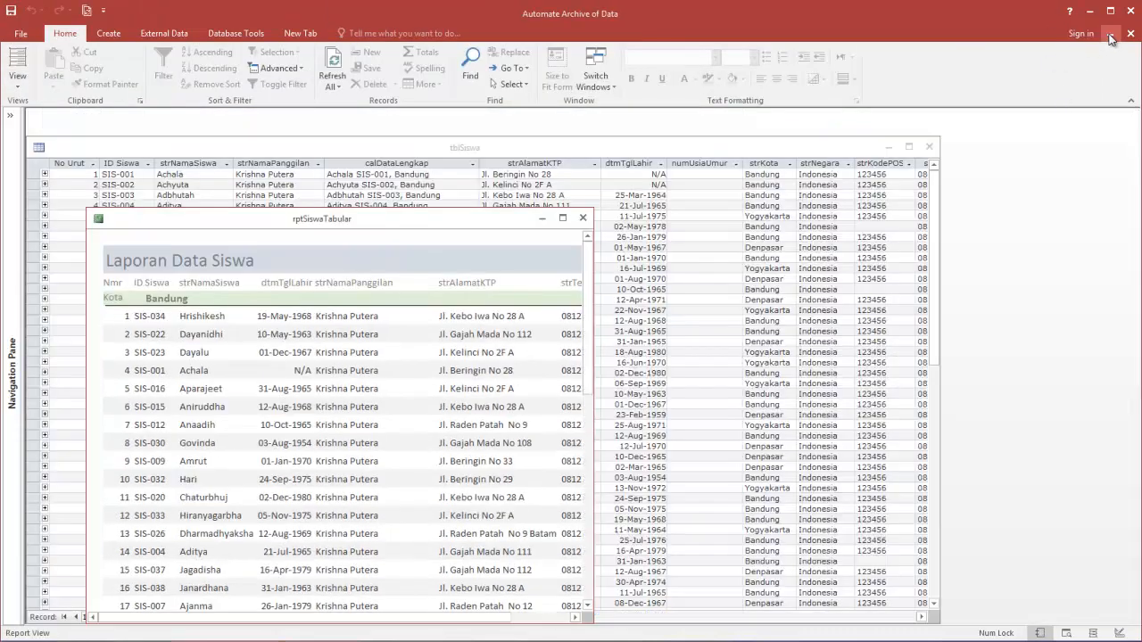
left_click(939, 156)
left_click(930, 147)
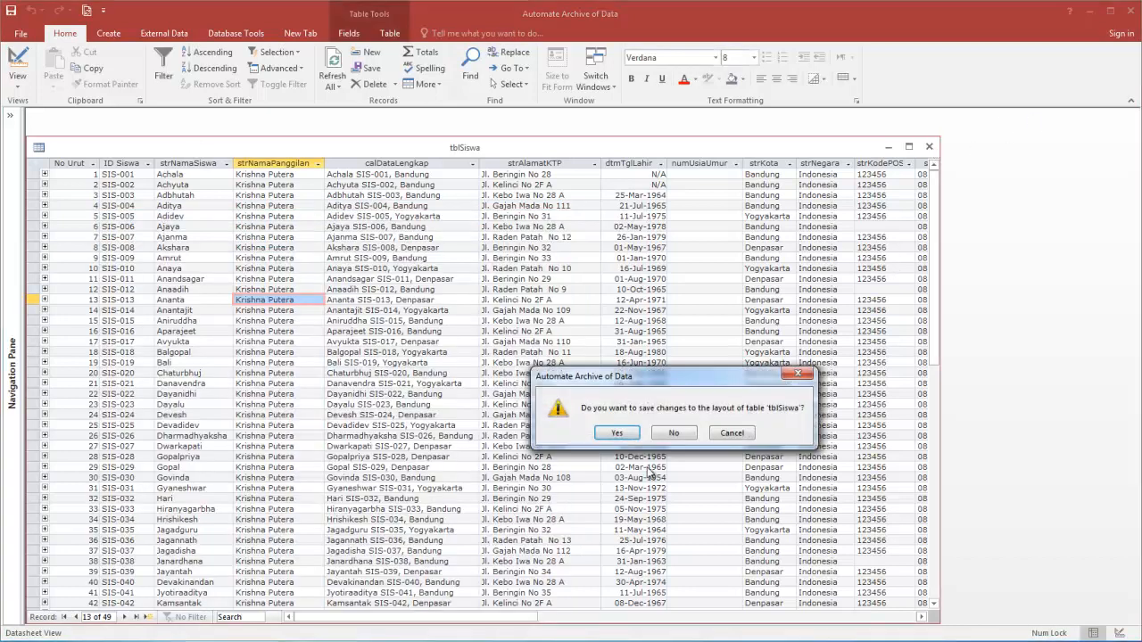
left_click(733, 438)
left_click(908, 146)
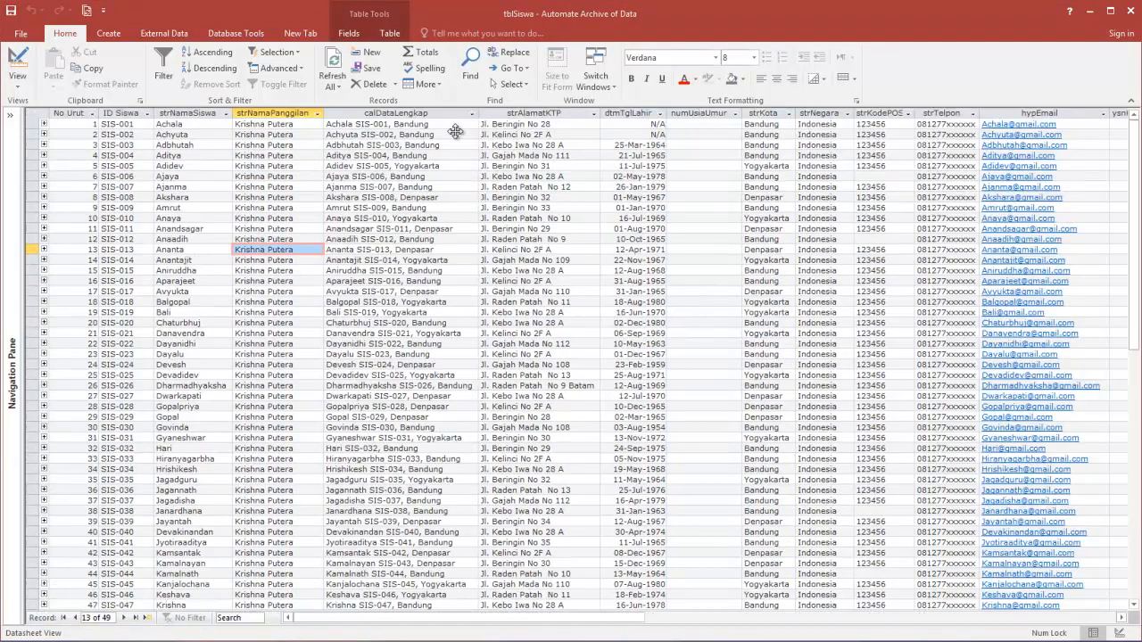
Start the Report Wizard on tblSiswa and include the first eight fields, numNmrUrut through numUsiaUmur.
left_click(109, 34)
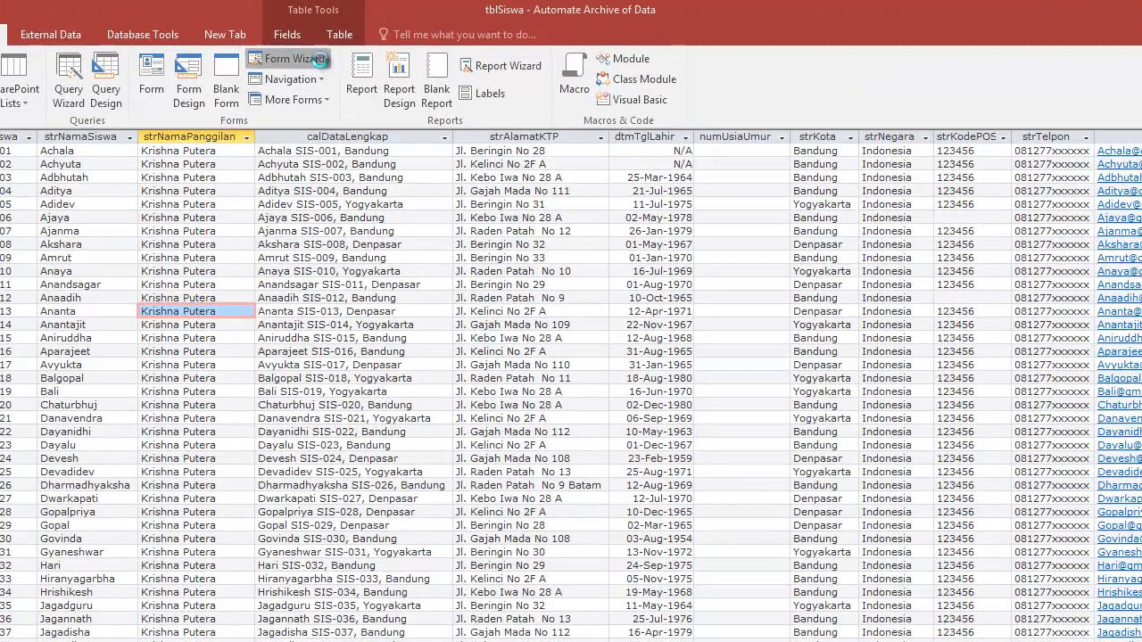
left_click(351, 52)
left_click(528, 463)
left_click(494, 72)
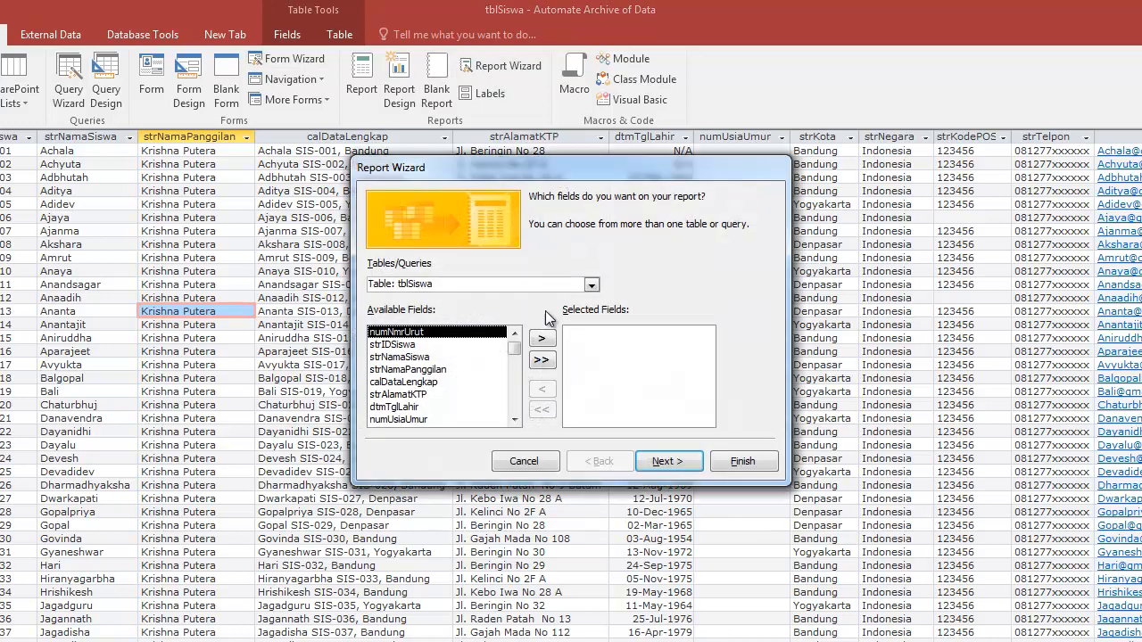
left_click(540, 338)
left_click(540, 338)
left_click(540, 338)
left_click(540, 338)
left_click(541, 338)
left_click(541, 338)
left_click(541, 338)
left_click(541, 338)
left_click(669, 461)
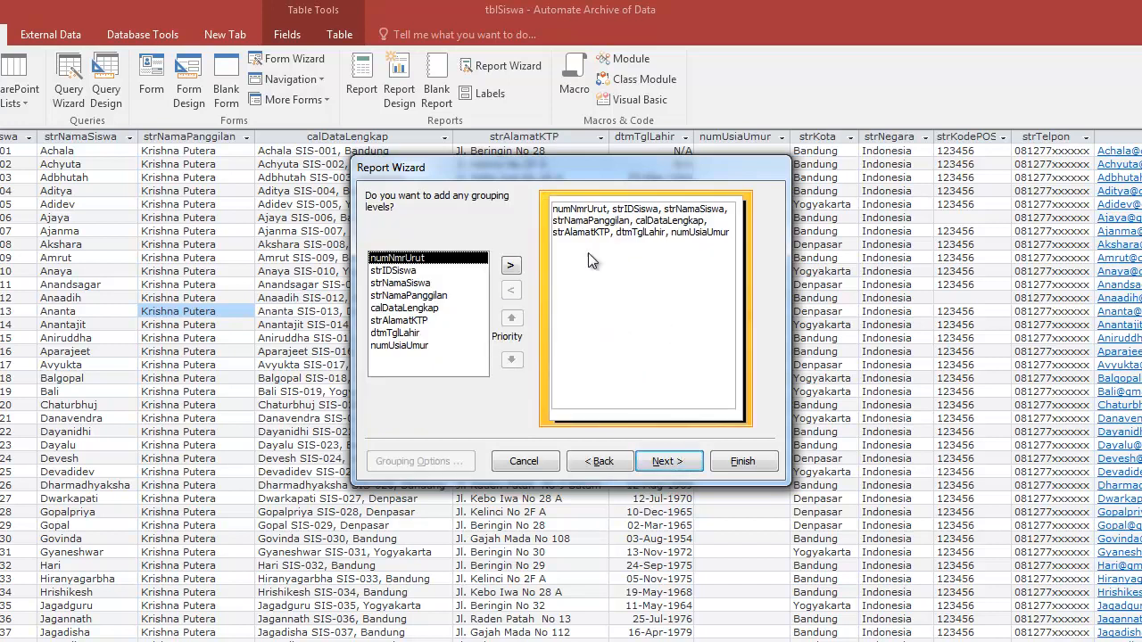
Add strNamaSiswa as the new report's grouping level and continue to the sort and summary options.
left_click(417, 271)
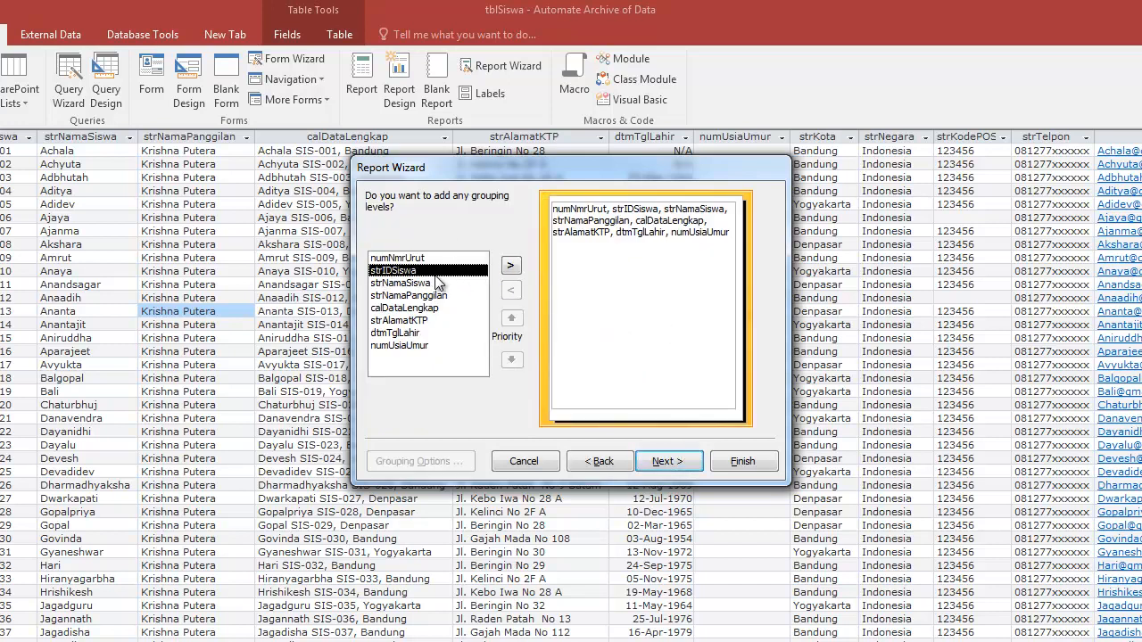
left_click(429, 283)
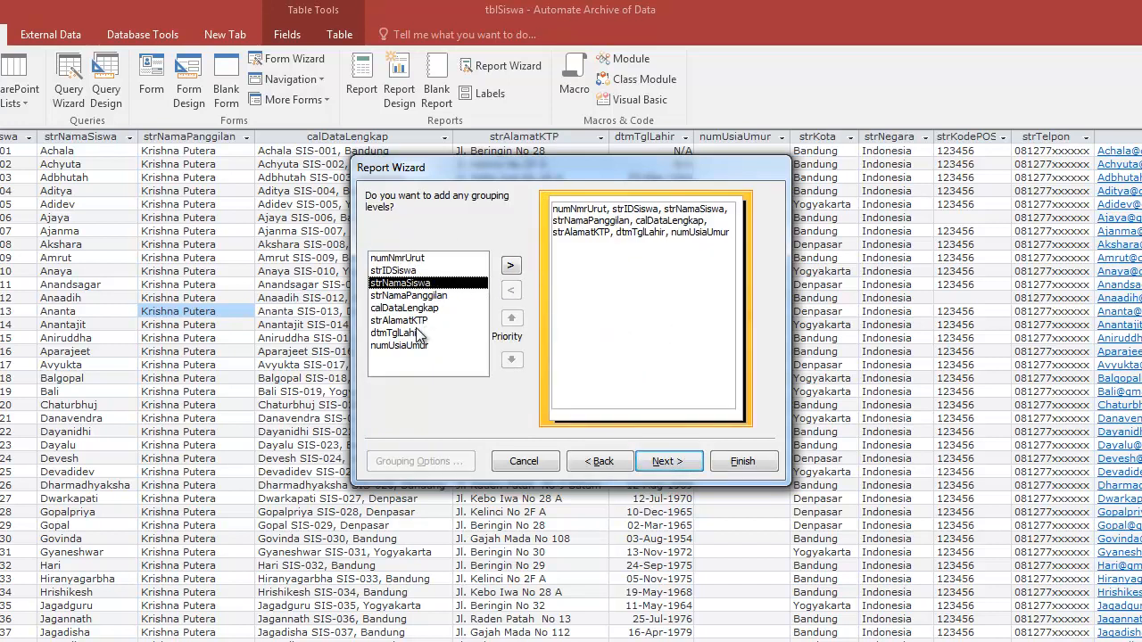
left_click(510, 265)
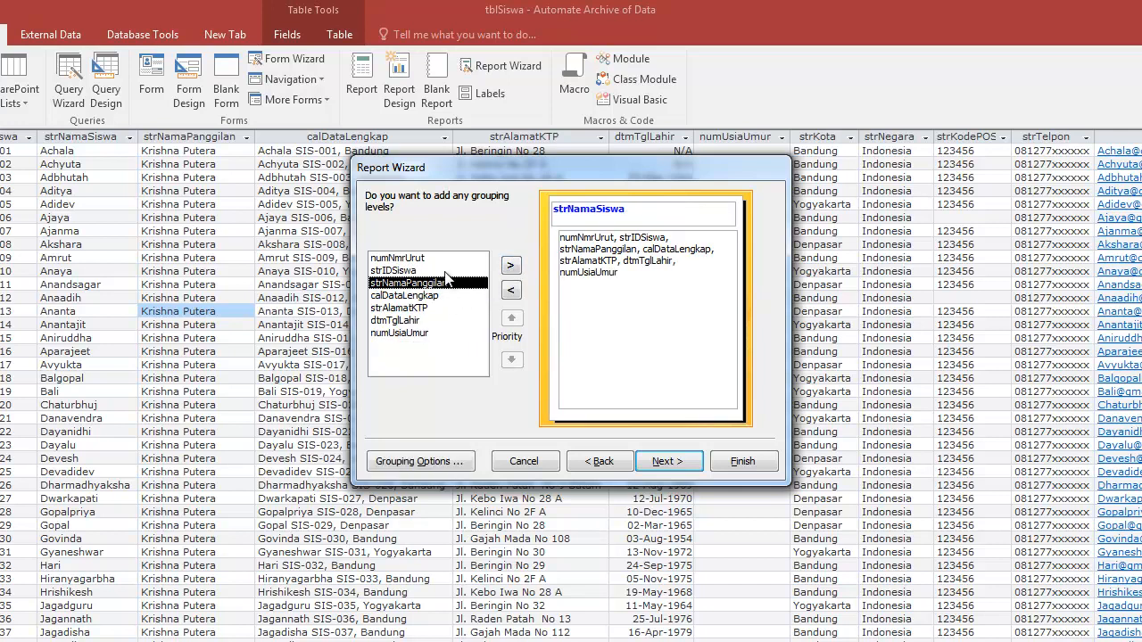
left_click(668, 461)
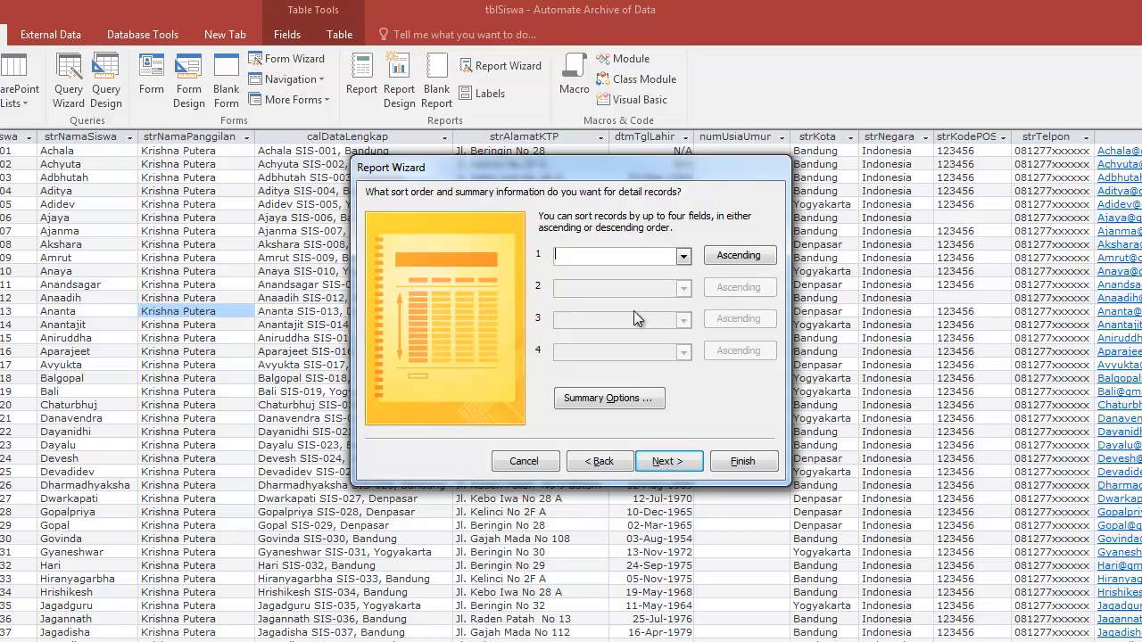
Include a Sum of numUsiaUmur in the report's summary values, keeping Detail and Summary.
left_click(624, 397)
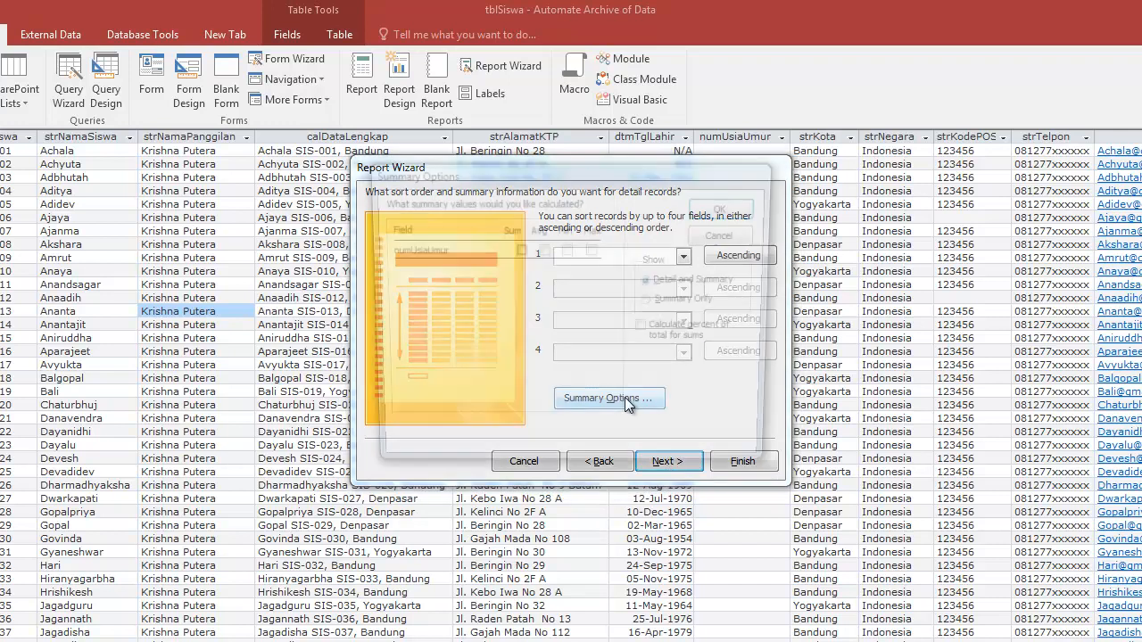
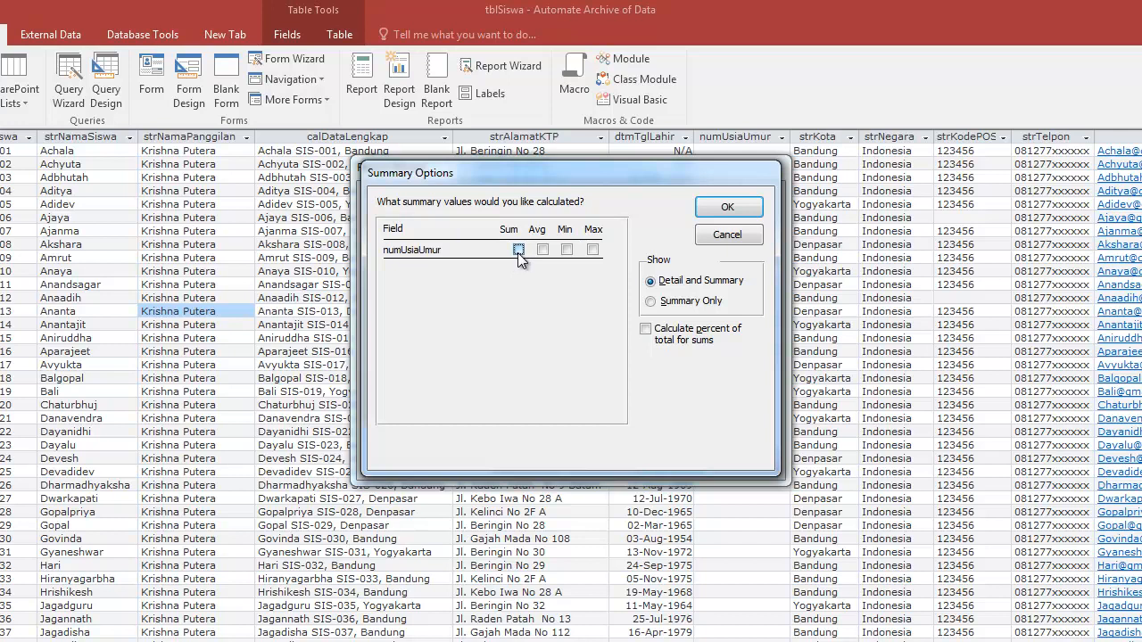
left_click(518, 249)
left_click(725, 206)
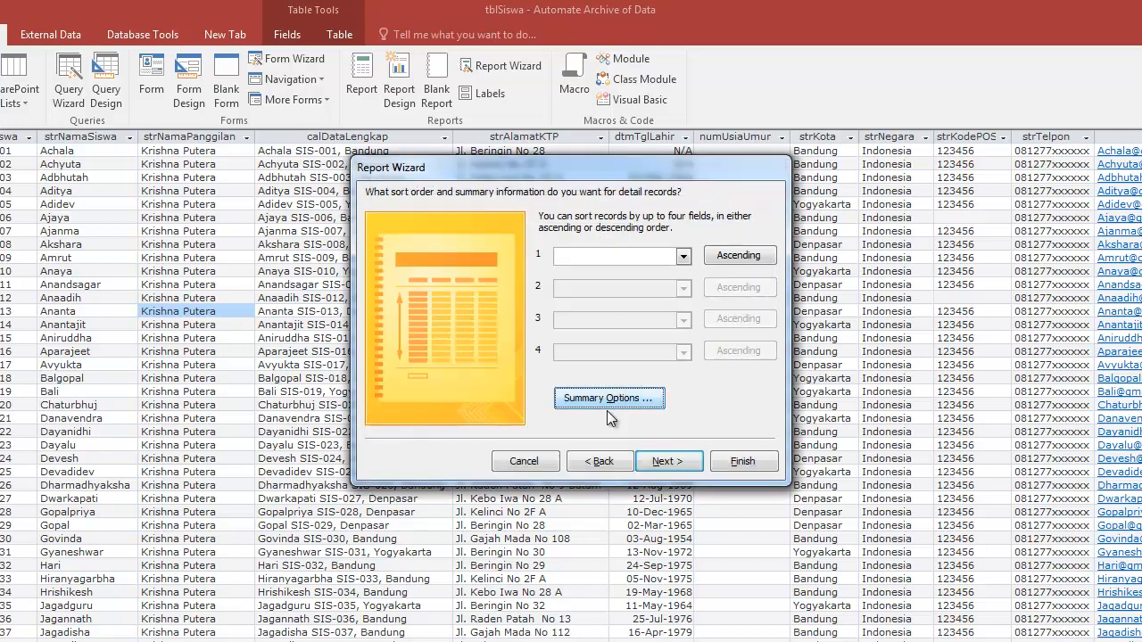
Sort the detail records by numNmrUrut ascending, recheck the summary options and continue to the layout choices.
left_click(683, 256)
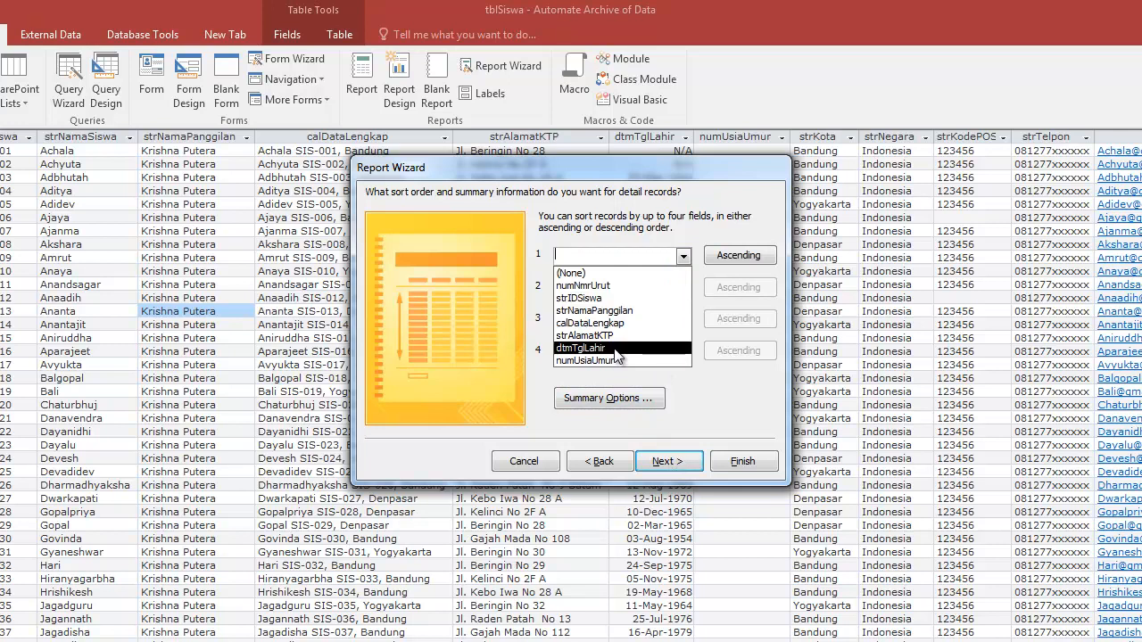
left_click(612, 286)
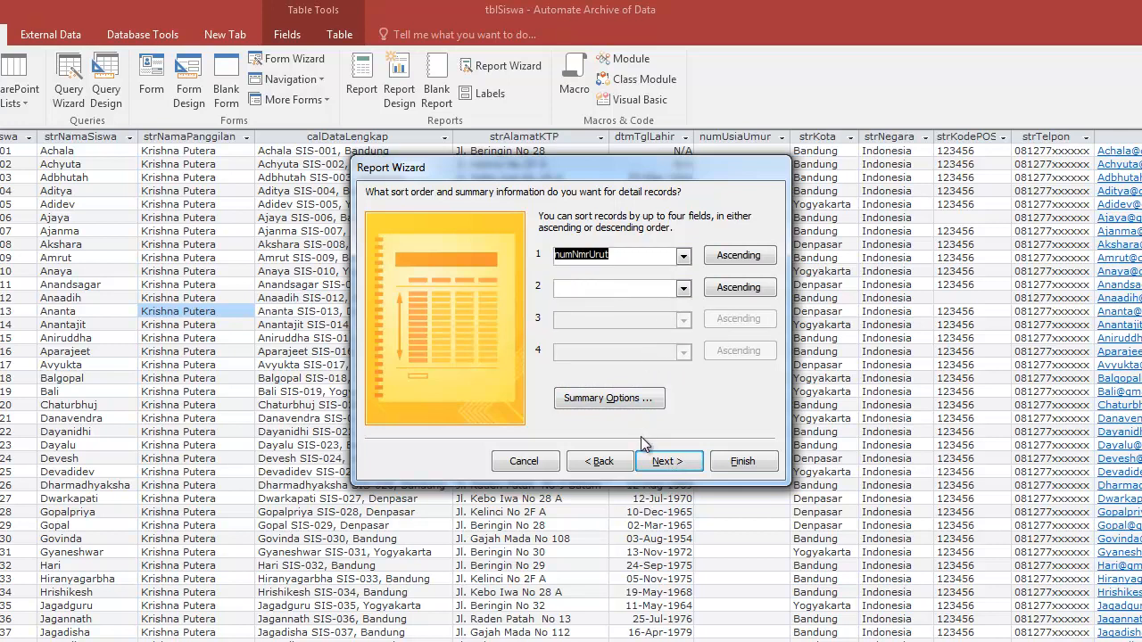
left_click(638, 406)
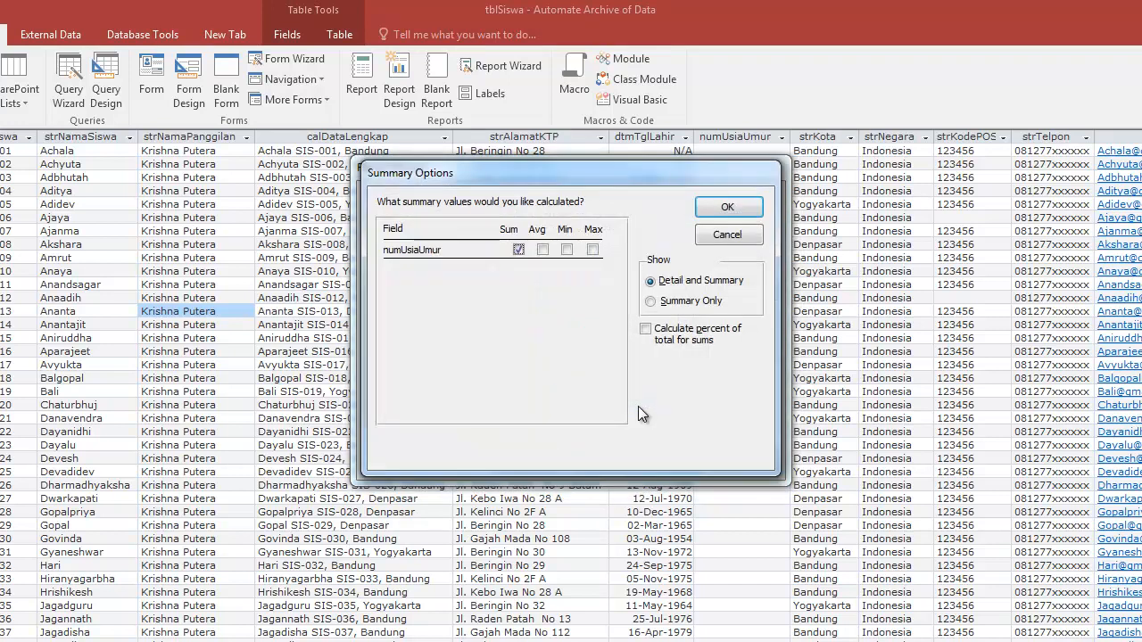
left_click(730, 207)
left_click(659, 465)
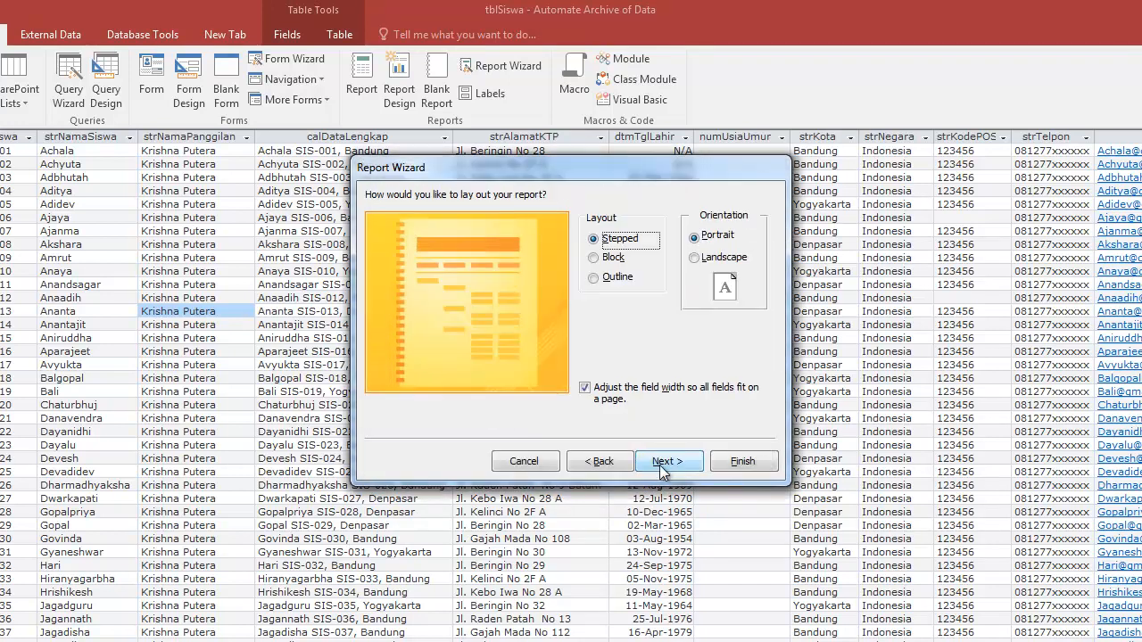
Set the stepped report to Landscape orientation, title it rptSiswaStep and finish the wizard with a preview.
left_click(701, 258)
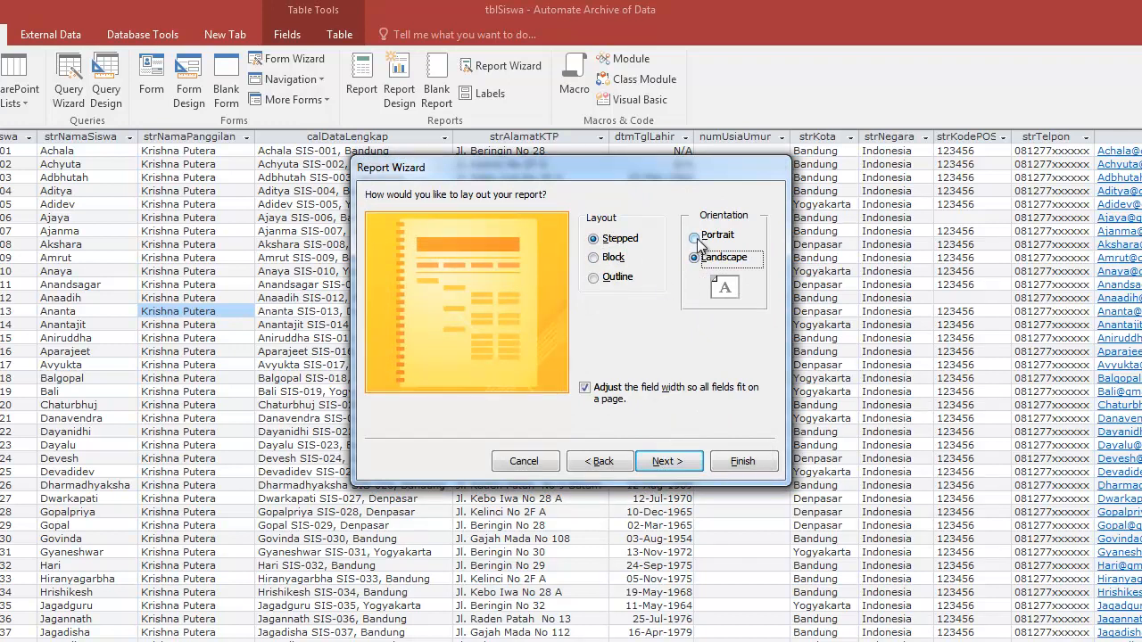
left_click(671, 471)
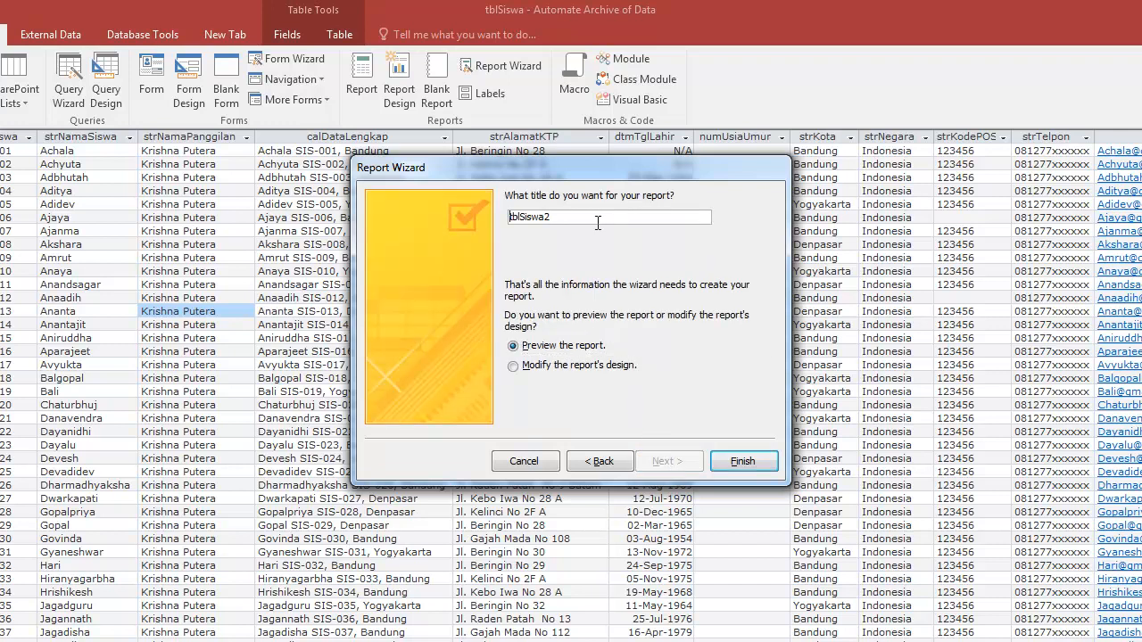
type("rpt")
key("BackSpace")
key("BackSpace")
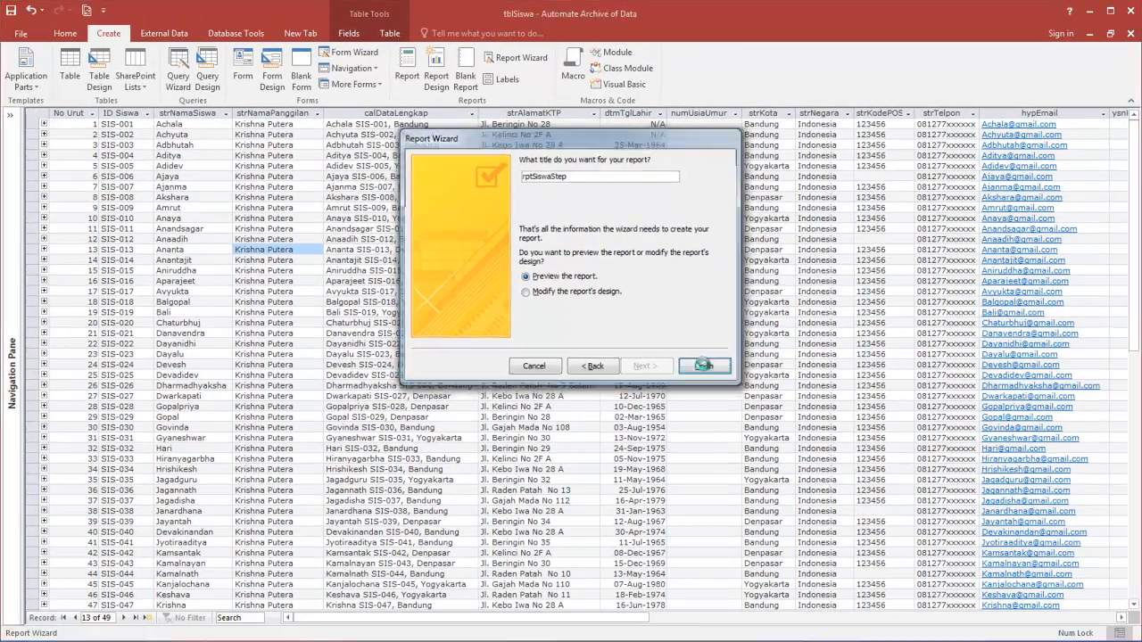
left_click(744, 462)
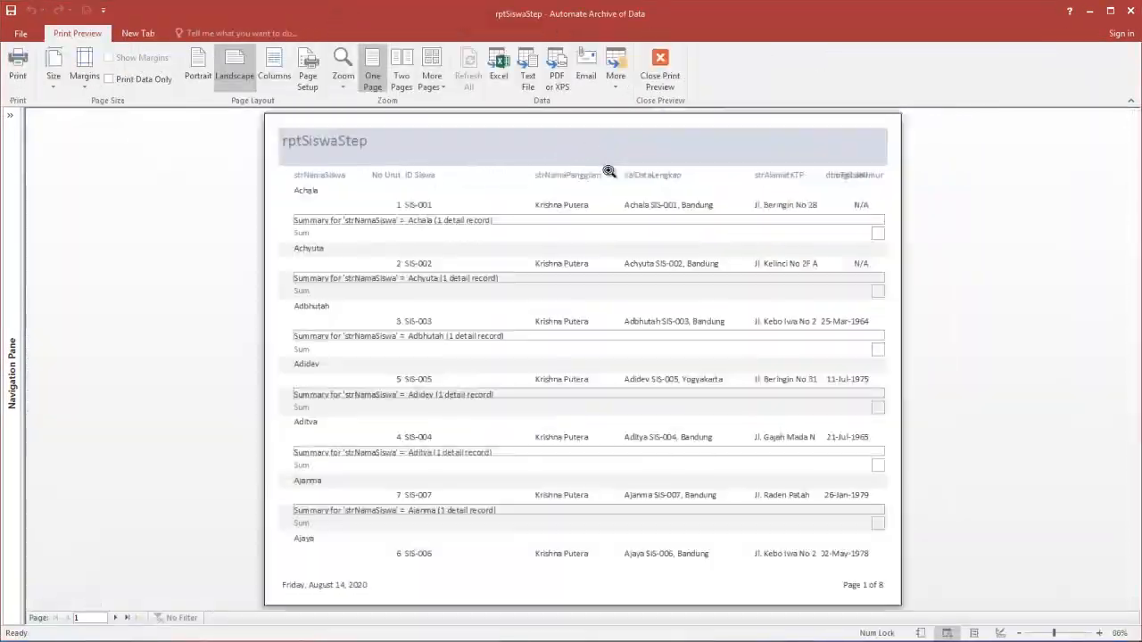
Zoom in on the rptSiswaStep preview, switch to Design View and display the report's sorting and grouping settings.
left_click(678, 174)
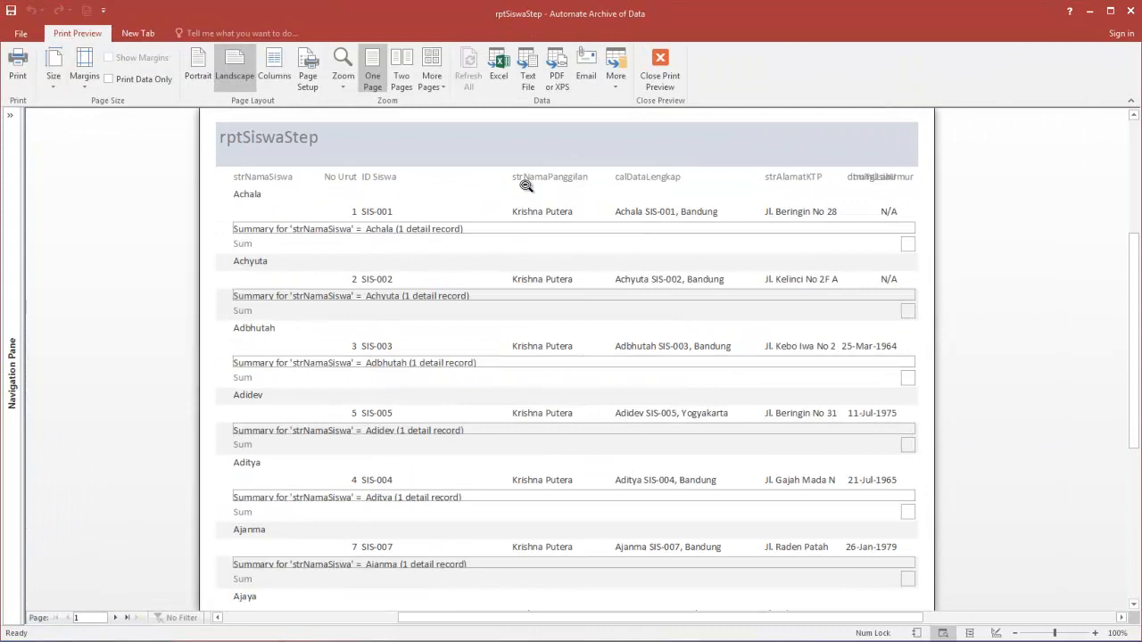
right_click(421, 186)
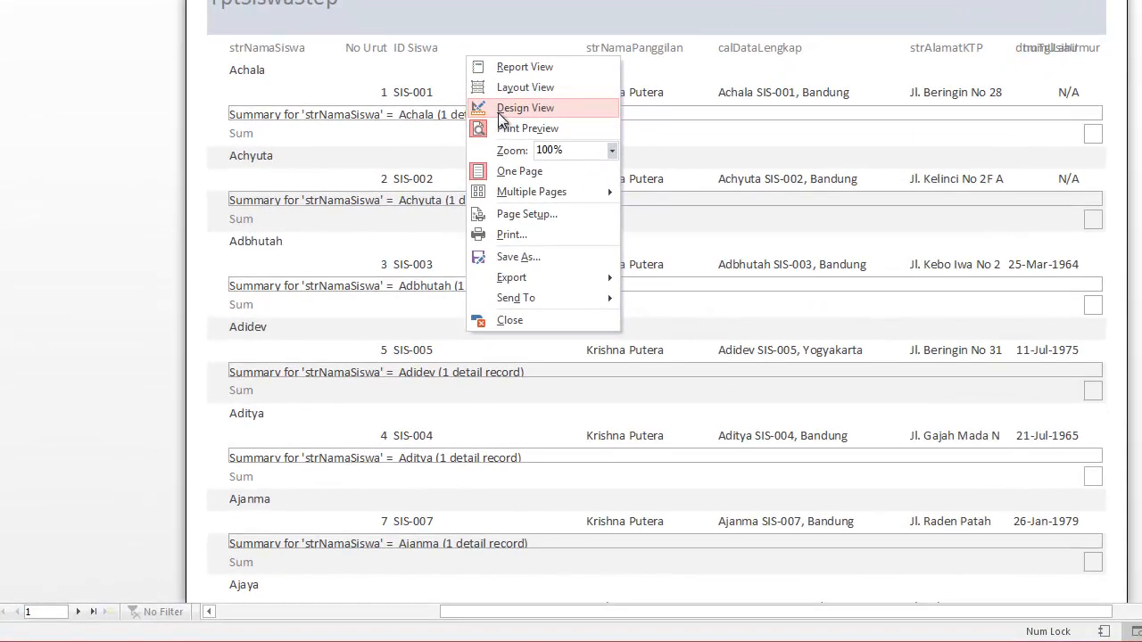
left_click(498, 112)
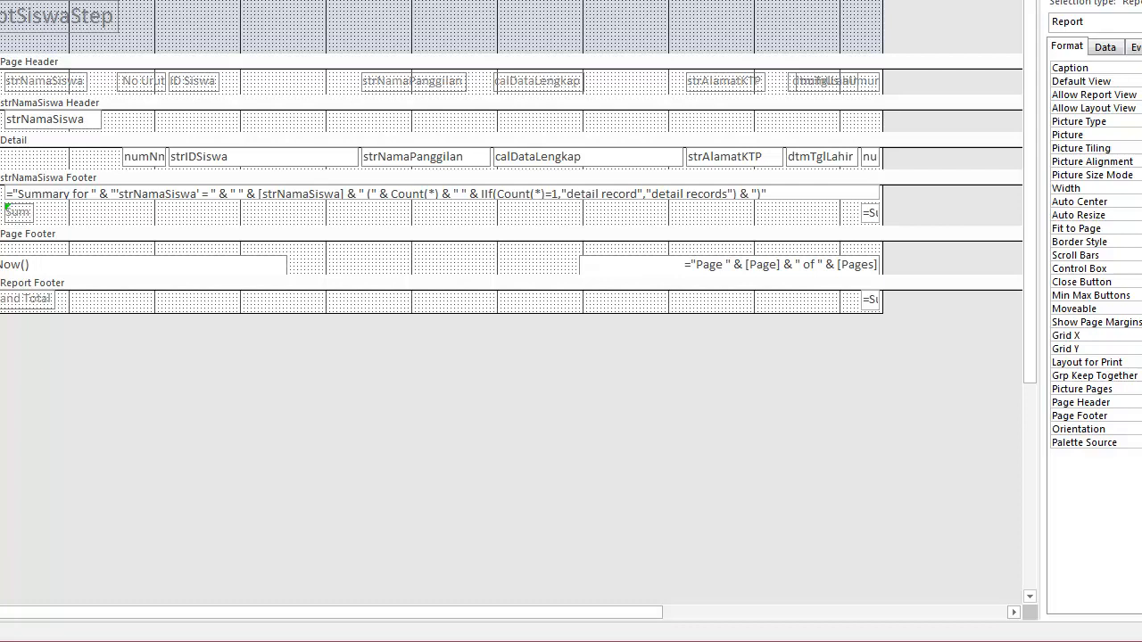
right_click(1, 2)
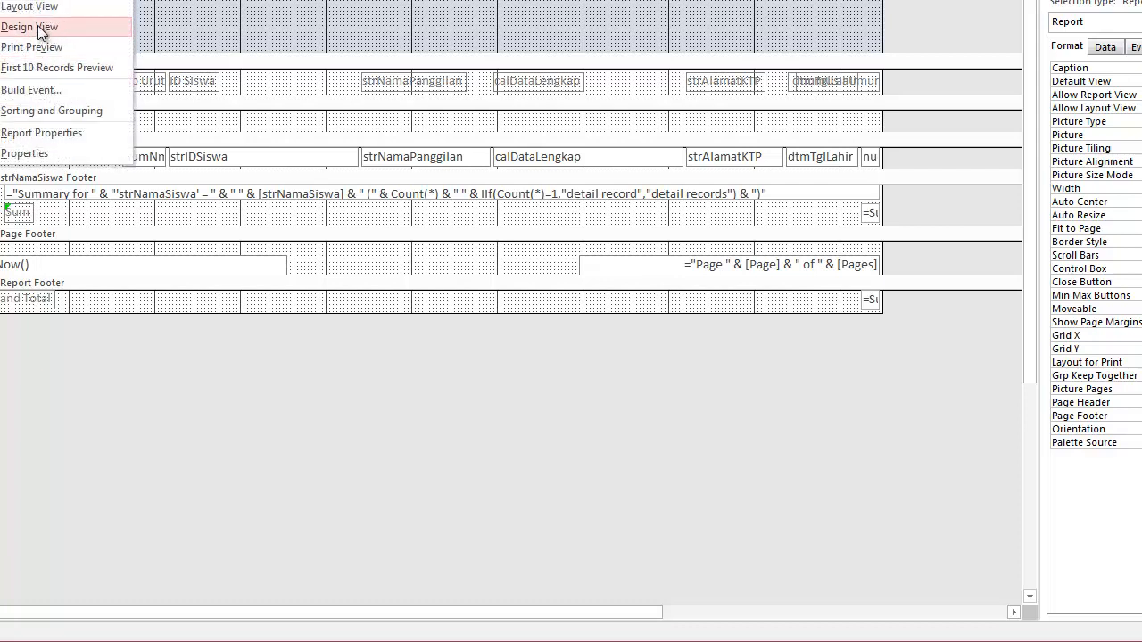
left_click(57, 111)
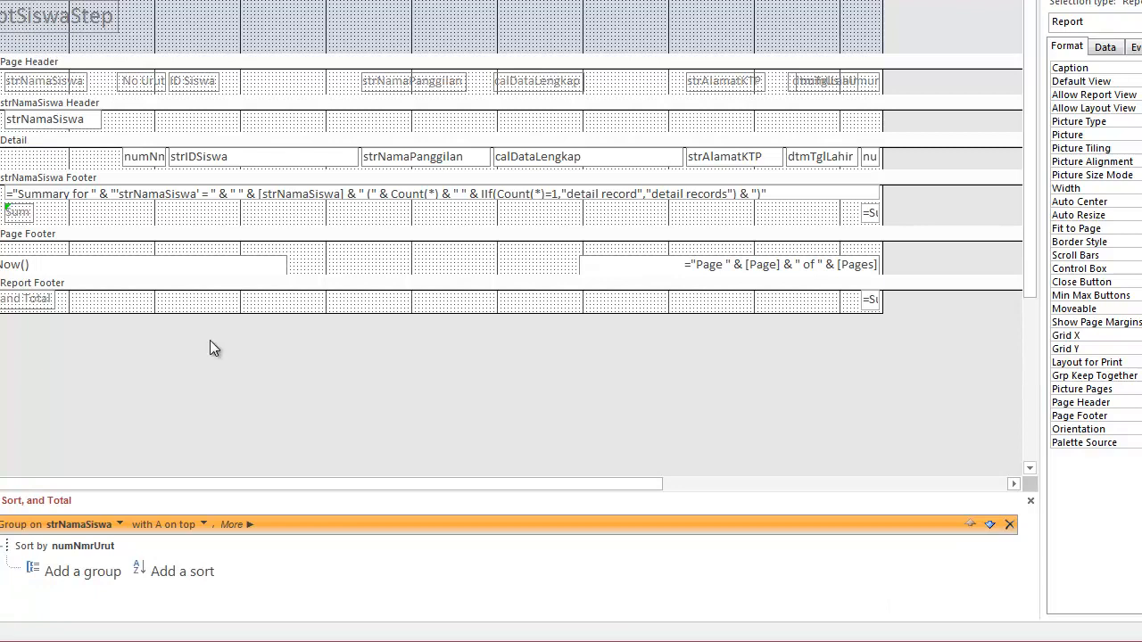
Group the report on strKota and move the strNamaSiswa text box from the group header into the Detail section.
left_click(121, 525)
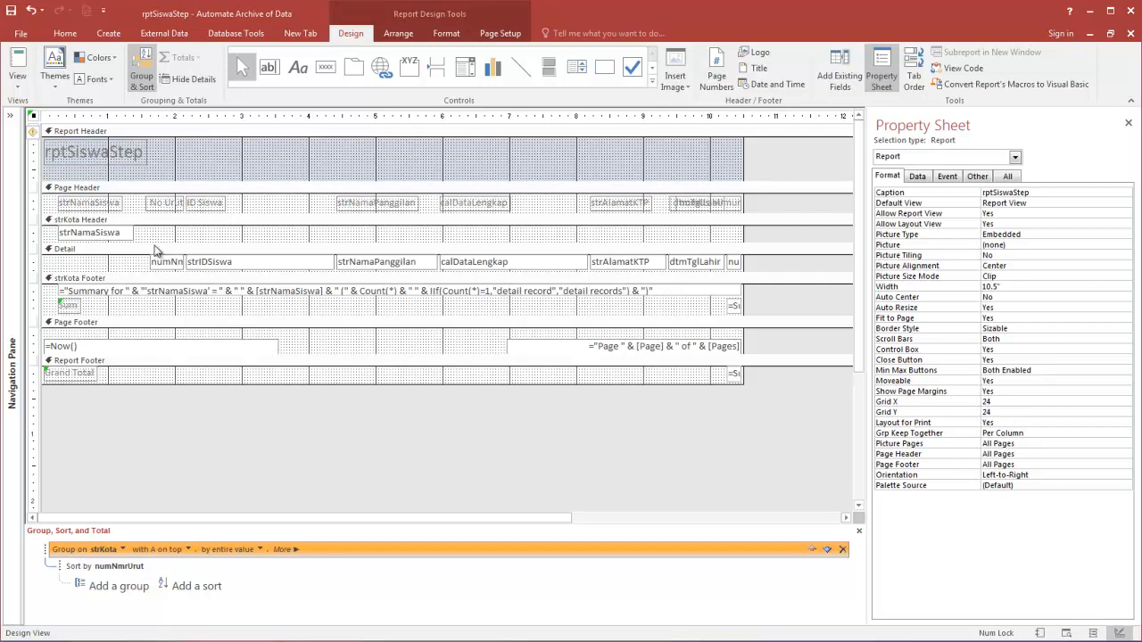
left_click_drag(127, 233, 132, 268)
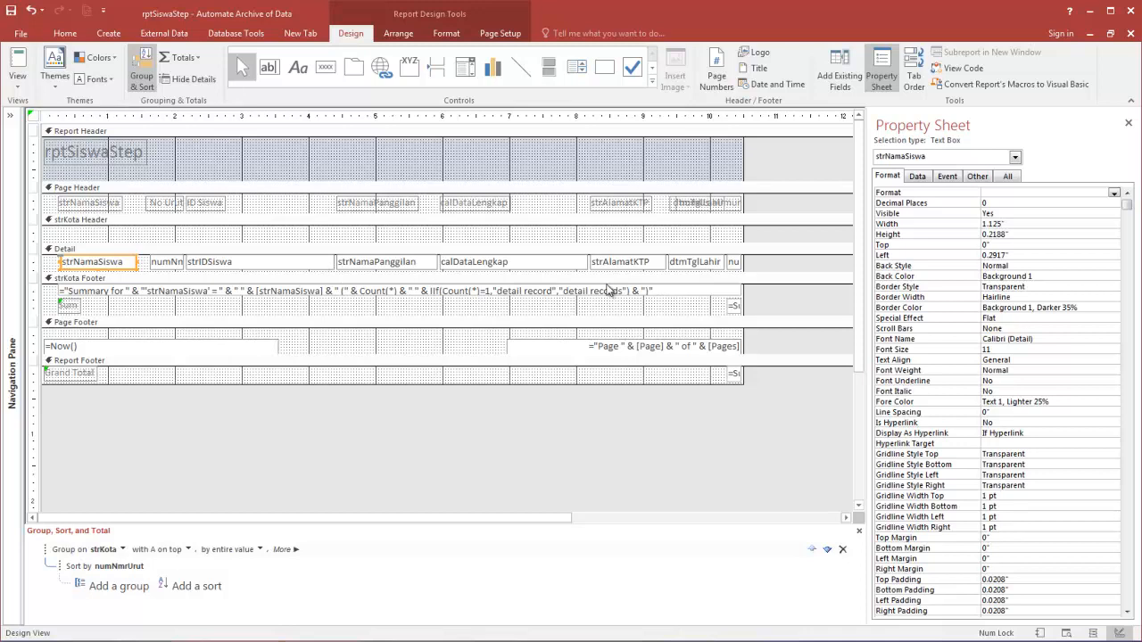
left_click(152, 233)
left_click(127, 262)
left_click(222, 266)
left_click(122, 263)
key("ctrl+v")
key("Delete")
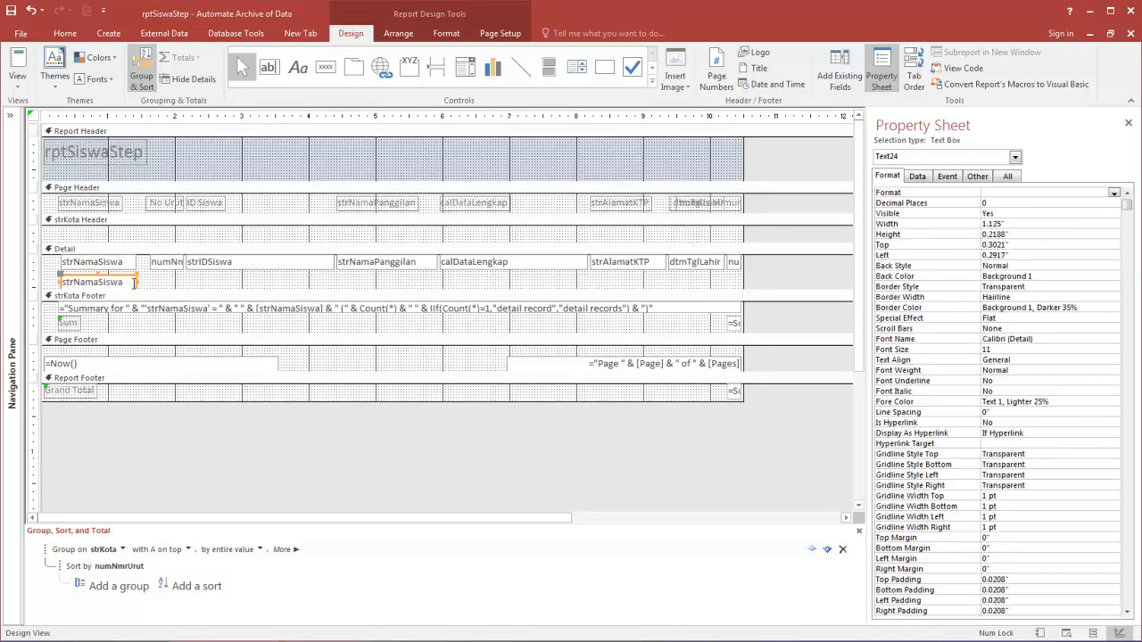
left_click_drag(139, 297, 141, 260)
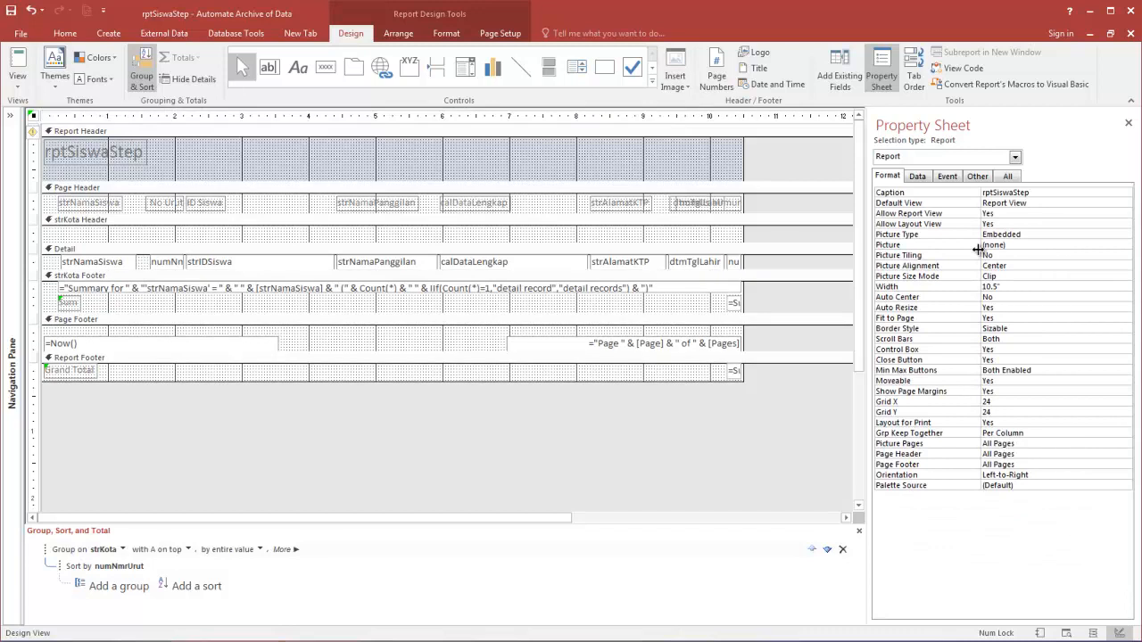
Add the strKota field to the strKota Header without its label, place it above strNamaSiswa and show the report in Report View.
left_click(843, 78)
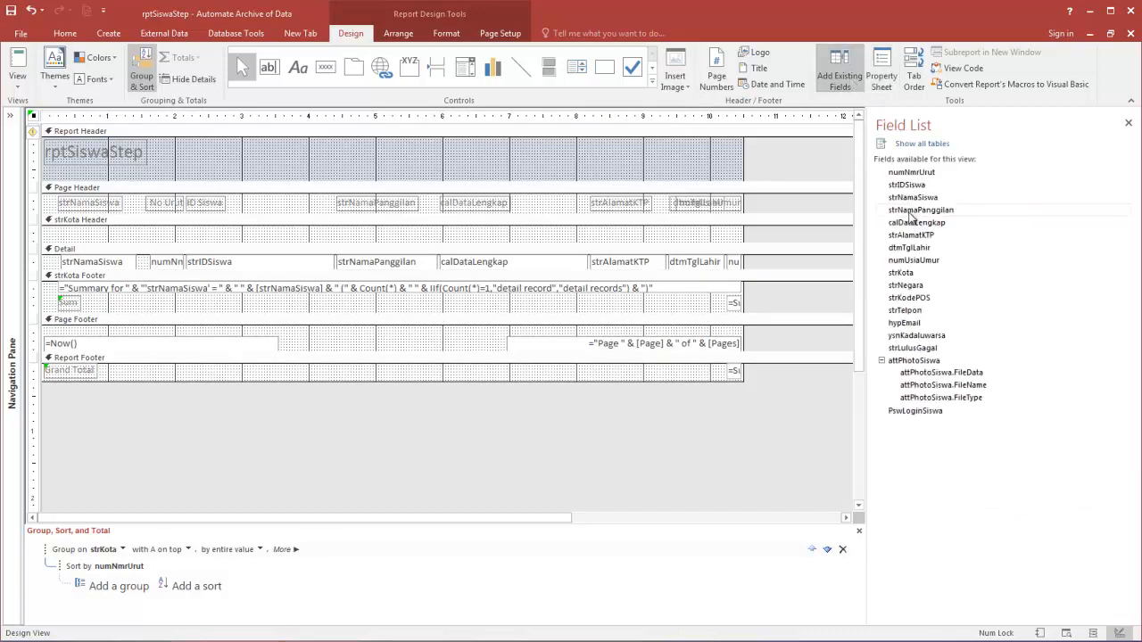
left_click_drag(902, 274, 111, 232)
left_click(223, 240)
key("Delete")
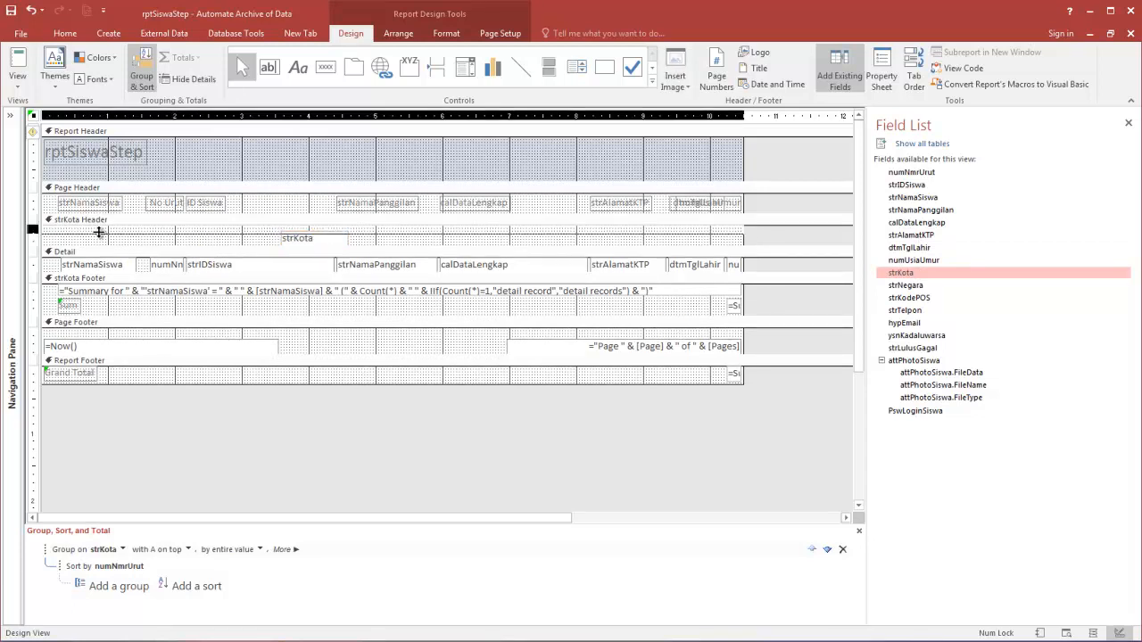
left_click_drag(306, 238, 89, 232)
left_click(17, 59)
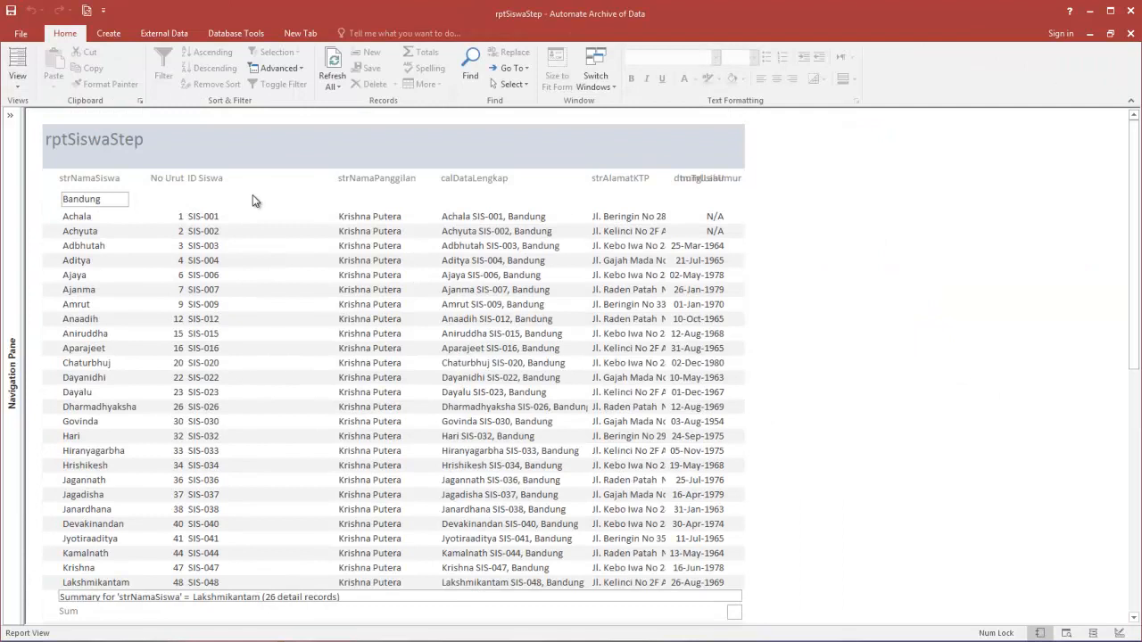
Return to Design View and delete the No Urut heading and the numNmrUrut text box from the Detail section.
right_click(252, 195)
left_click(268, 233)
left_click(172, 198)
key("Delete")
left_click(165, 265)
key("Delete")
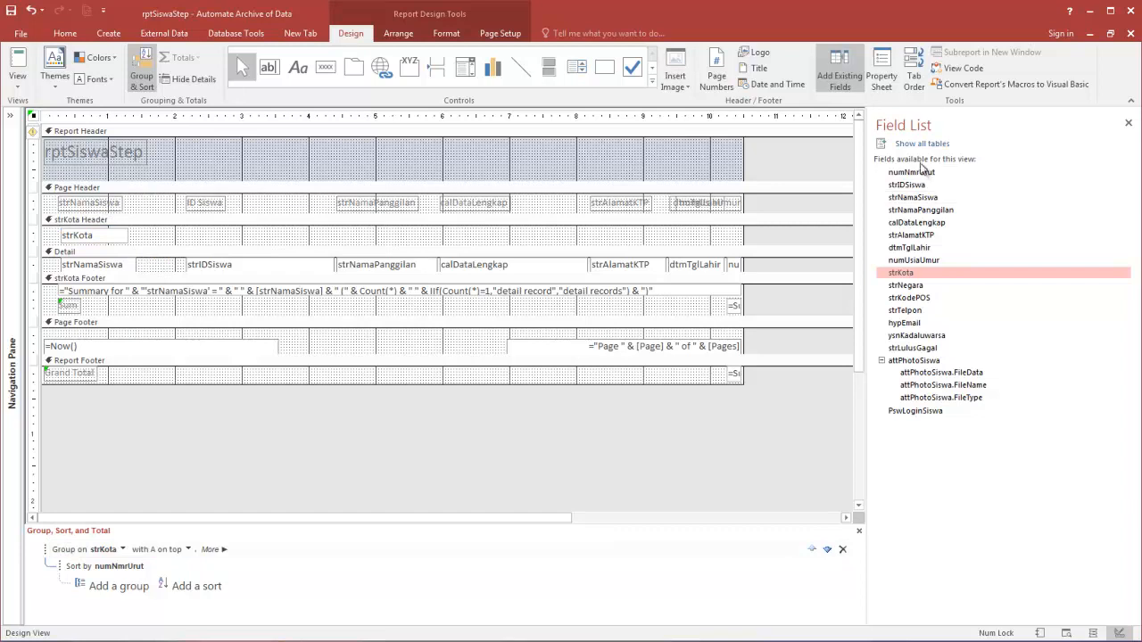
Add the strLulusGagal field to the strKota Header and delete its attached label.
left_click(843, 80)
left_click(844, 80)
left_click(903, 349)
left_click_drag(904, 349, 341, 242)
left_click(425, 252)
left_click(293, 246)
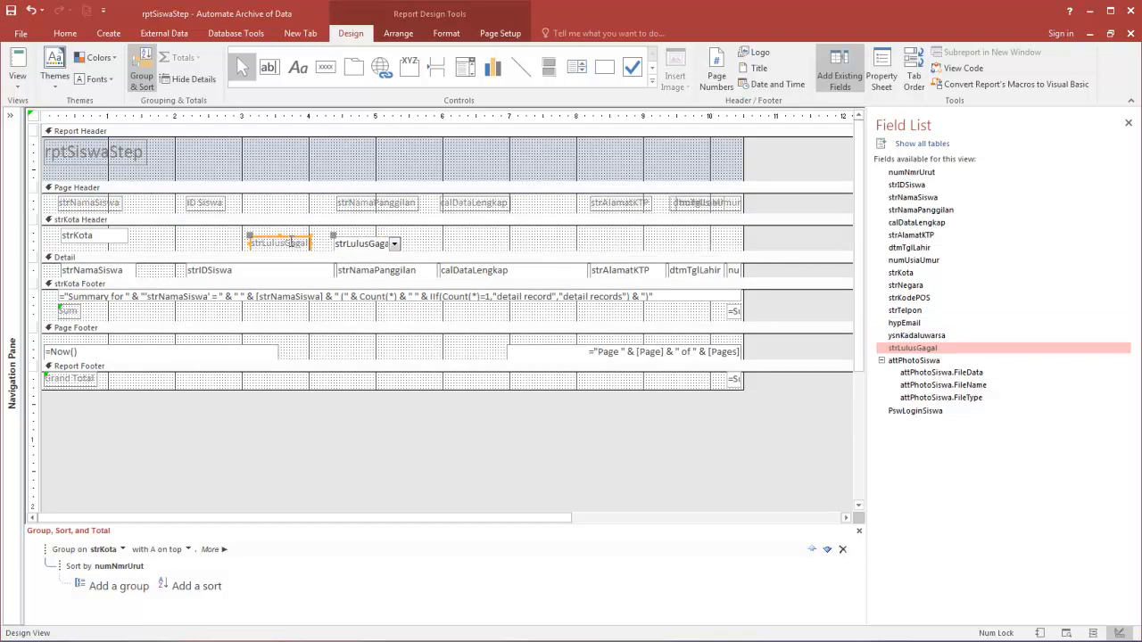
key("Delete")
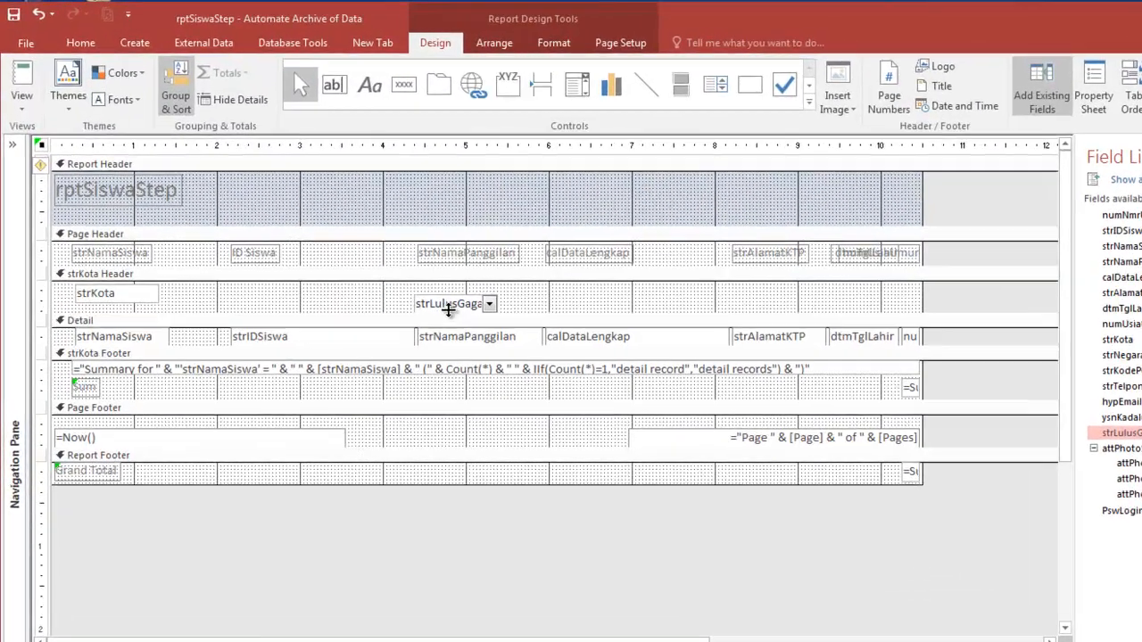
Move the strLulusGagal combo box into Detail beside strNamaSiswa and trim the start of strIDSiswa to make room for it.
mouse_move(449, 308)
left_mouse_down()
mouse_move(212, 336)
mouse_move(247, 348)
left_mouse_up()
left_click(272, 347)
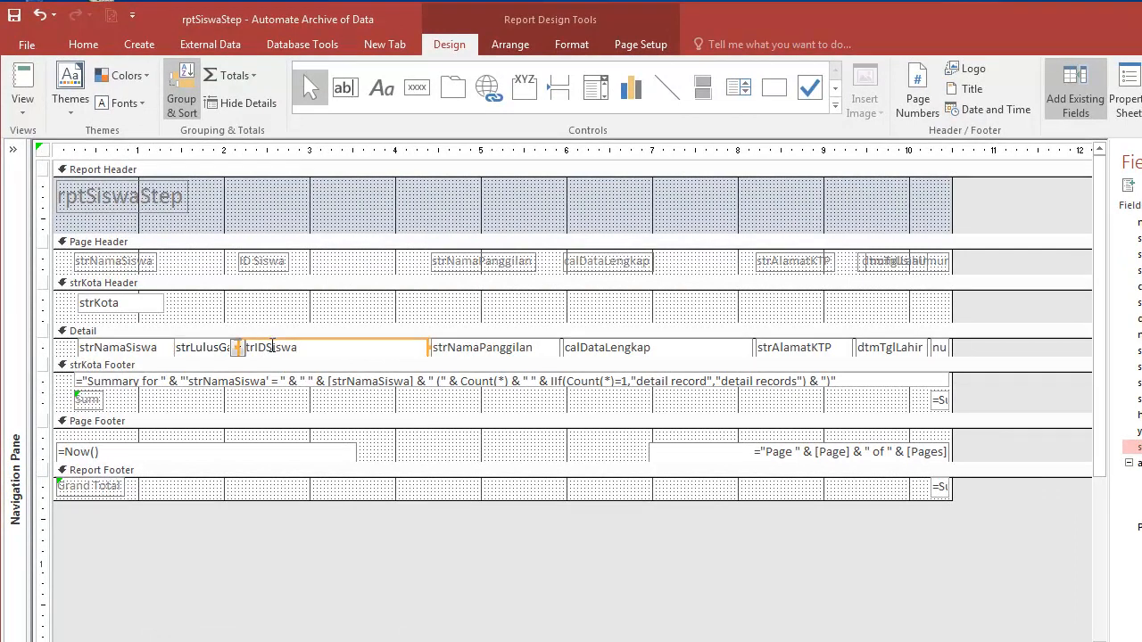
left_click_drag(239, 348, 253, 348)
left_click(214, 349)
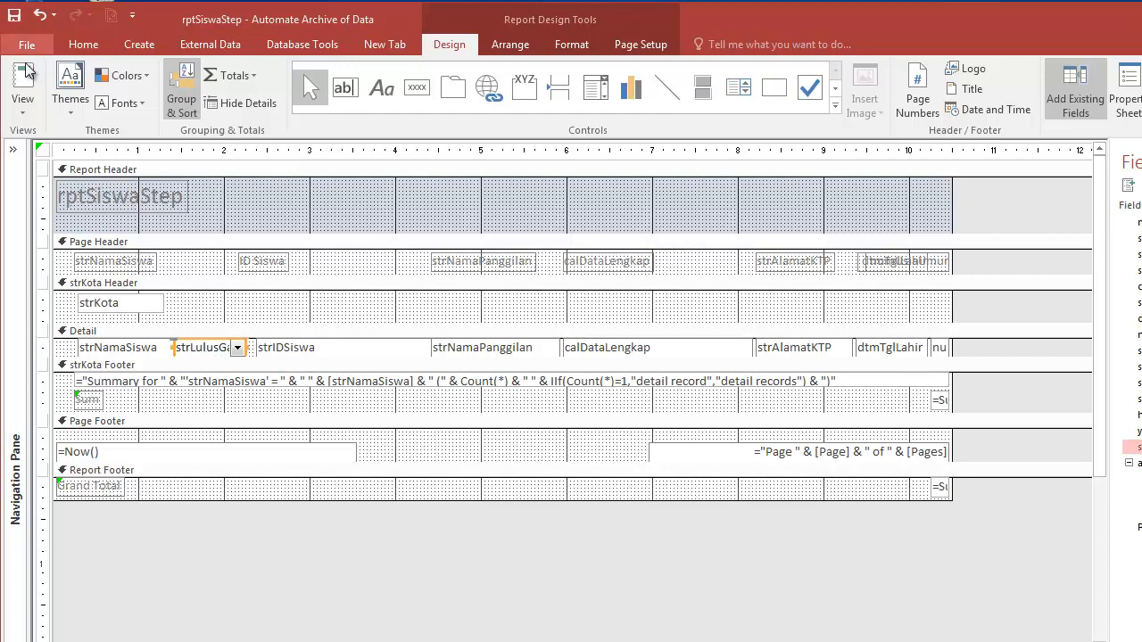
Check the report in Report View and switch it to Layout View.
left_click(22, 85)
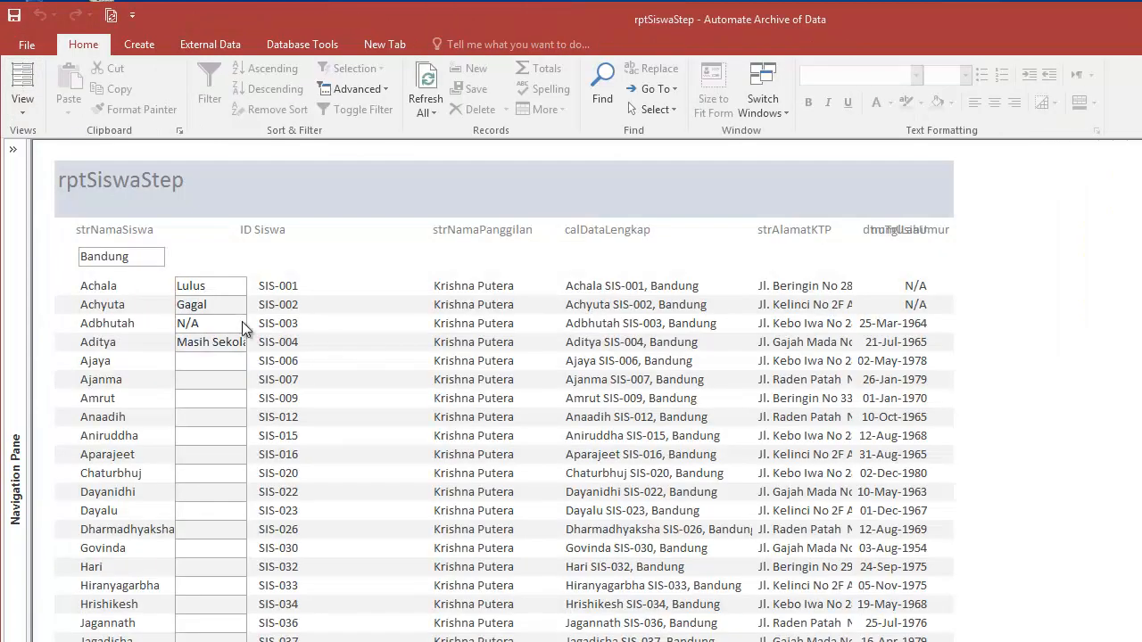
right_click(310, 233)
left_click(360, 273)
left_click(267, 231)
left_click(290, 291, "shift")
left_click_drag(238, 231, 275, 232)
key("ctrl+z")
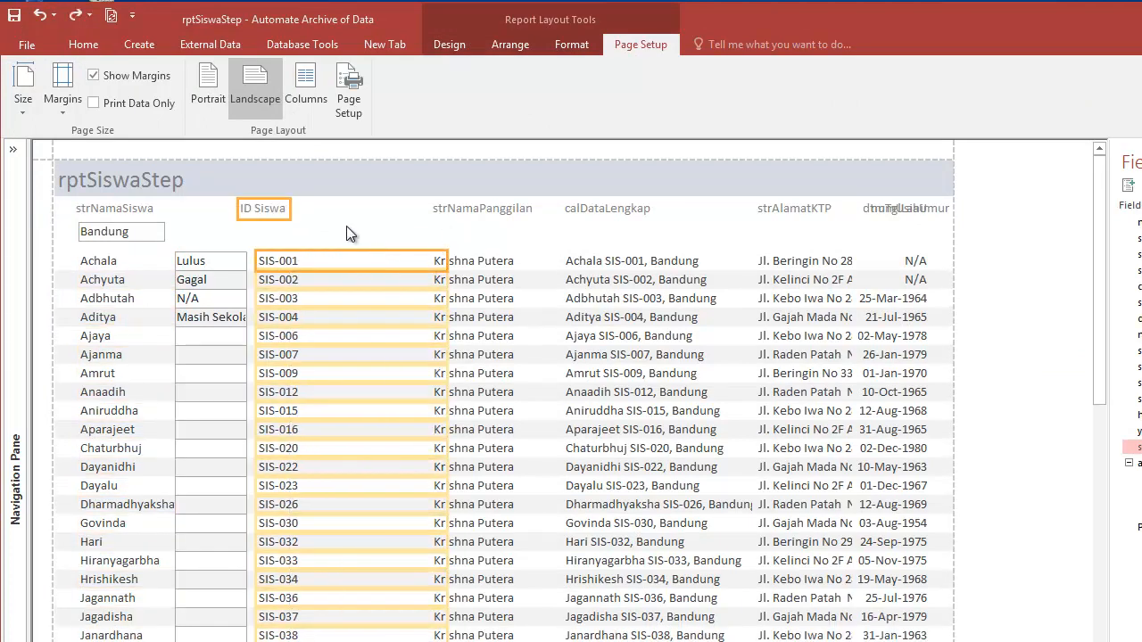
Narrow the strIDSiswa column and shift it with its ID Siswa heading away from the strLulusGagal column.
left_click(272, 207)
mouse_move(290, 210)
left_mouse_down()
mouse_move(309, 211)
mouse_move(270, 209)
left_mouse_up()
left_click(286, 275)
left_click_drag(448, 261, 353, 259)
left_click(295, 207)
left_click(291, 257, "shift")
left_click_drag(268, 210, 332, 214)
left_click(334, 216)
left_click(304, 211)
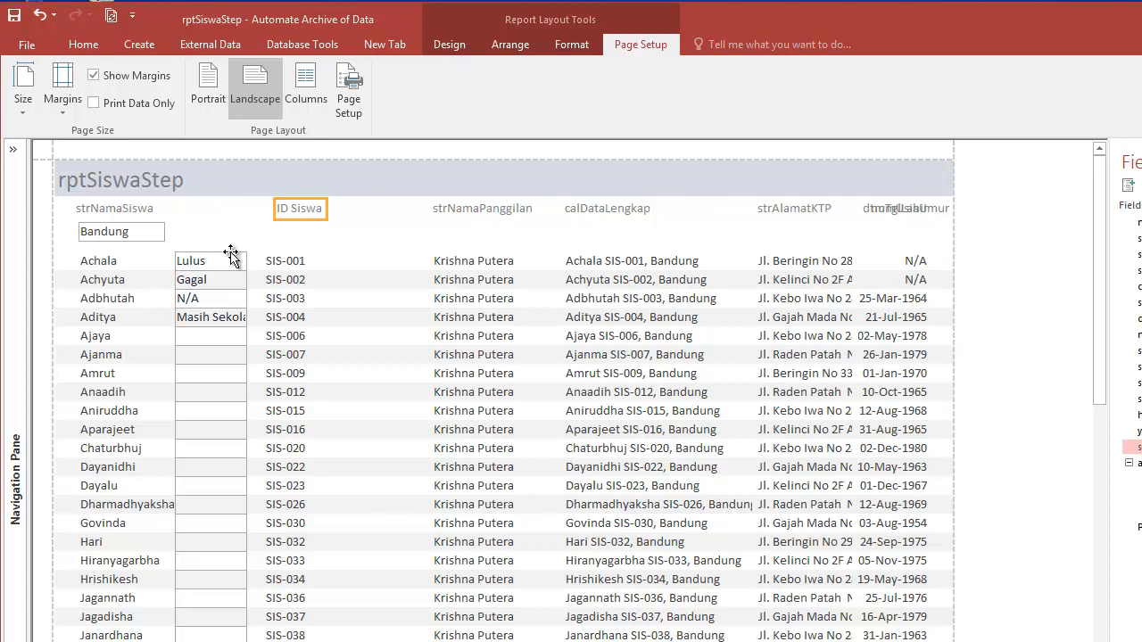
Widen the strLulusGagal column to fit its longest value and shift the strIDSiswa column and its heading clear of it.
left_click(237, 260)
left_click_drag(253, 262, 279, 259)
left_click(299, 209)
left_click(298, 283, "ctrl")
left_click(257, 263)
left_click_drag(265, 264, 277, 262)
left_click(279, 232)
left_click(303, 210)
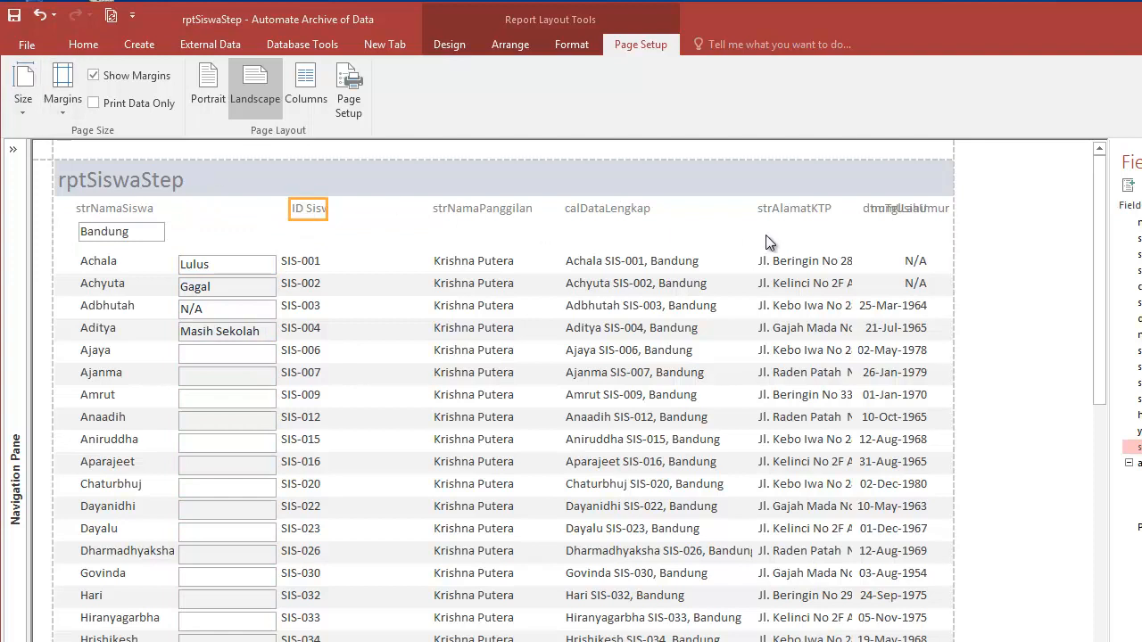
In Design View, duplicate the ID Siswa label, place the copy above strLulusGagal and caption it Status.
right_click(859, 201)
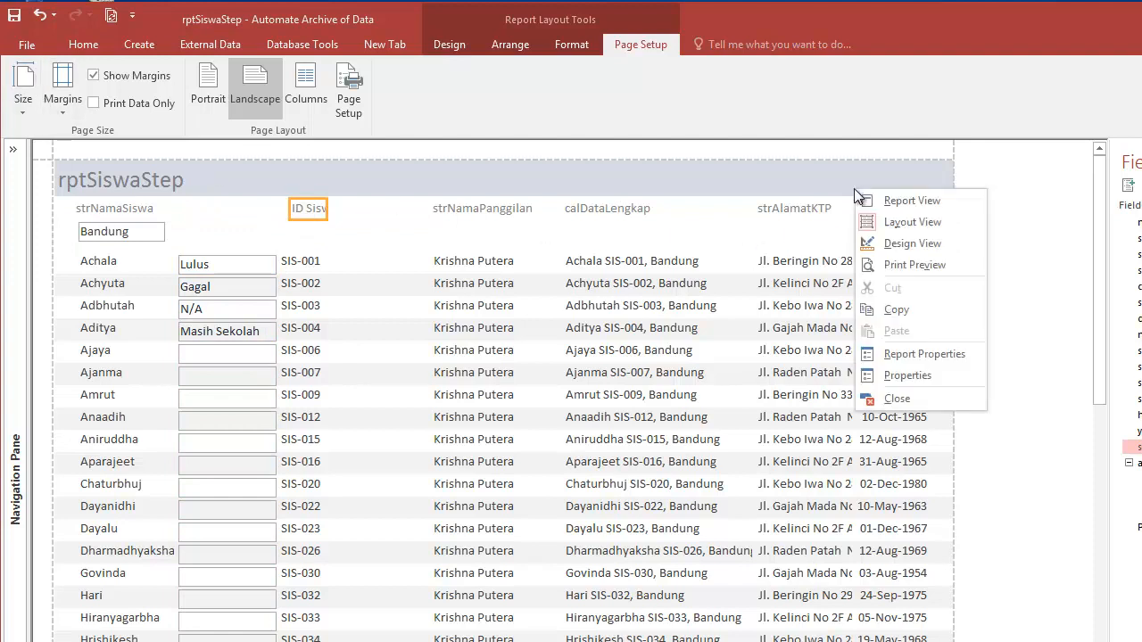
left_click(899, 245)
left_click(301, 240)
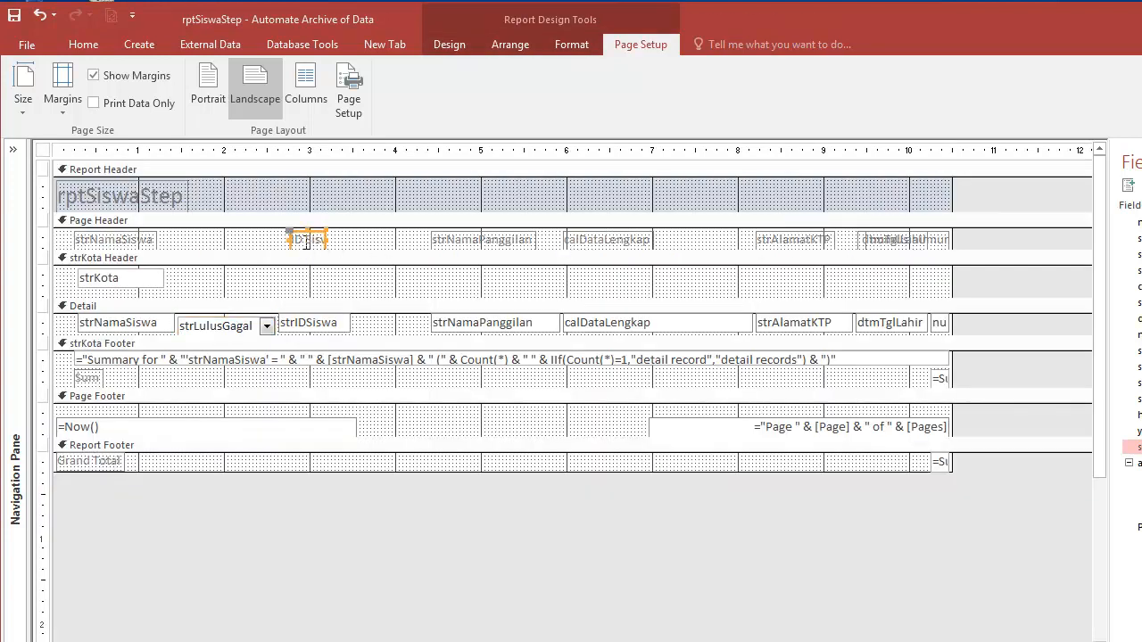
key("ctrl+v")
left_click(366, 259)
left_click_drag(323, 265, 119, 247)
left_click(205, 243)
type("s")
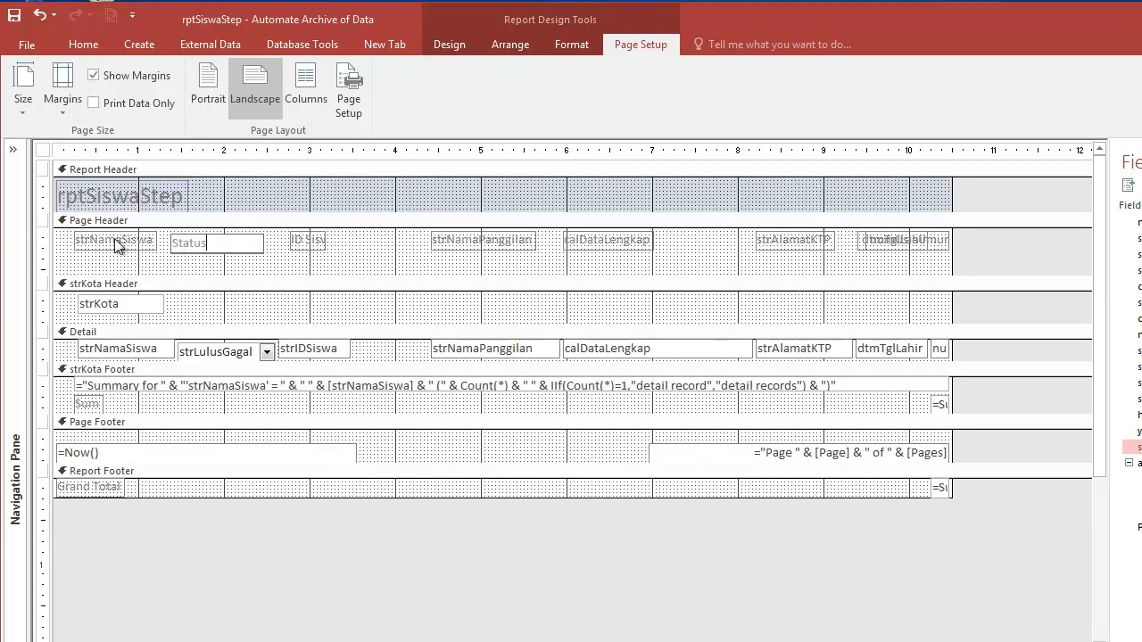
Select all labels in the Page Header and align them to the top.
left_click(71, 261)
left_click(39, 244)
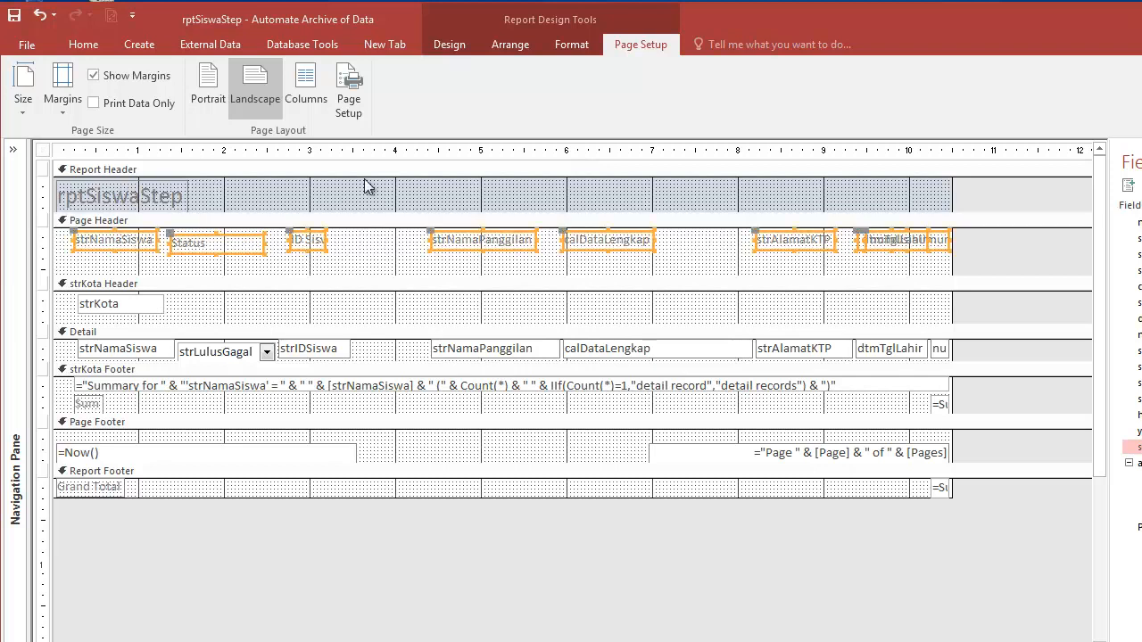
left_click(95, 47)
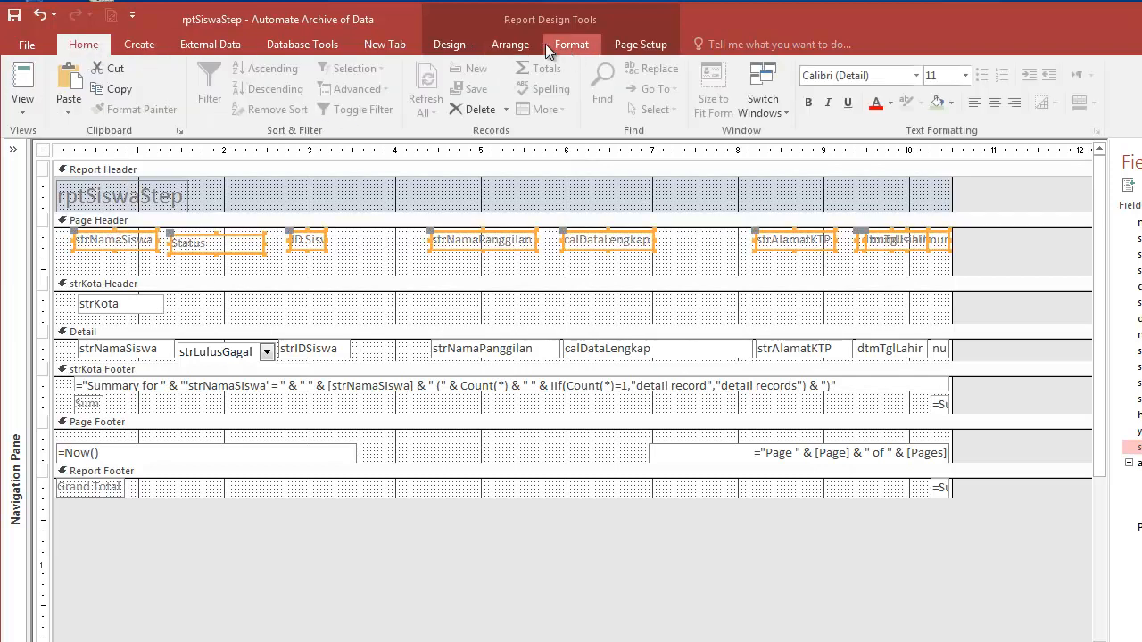
left_click(526, 45)
left_click(836, 97)
left_click(852, 199)
left_click(522, 270)
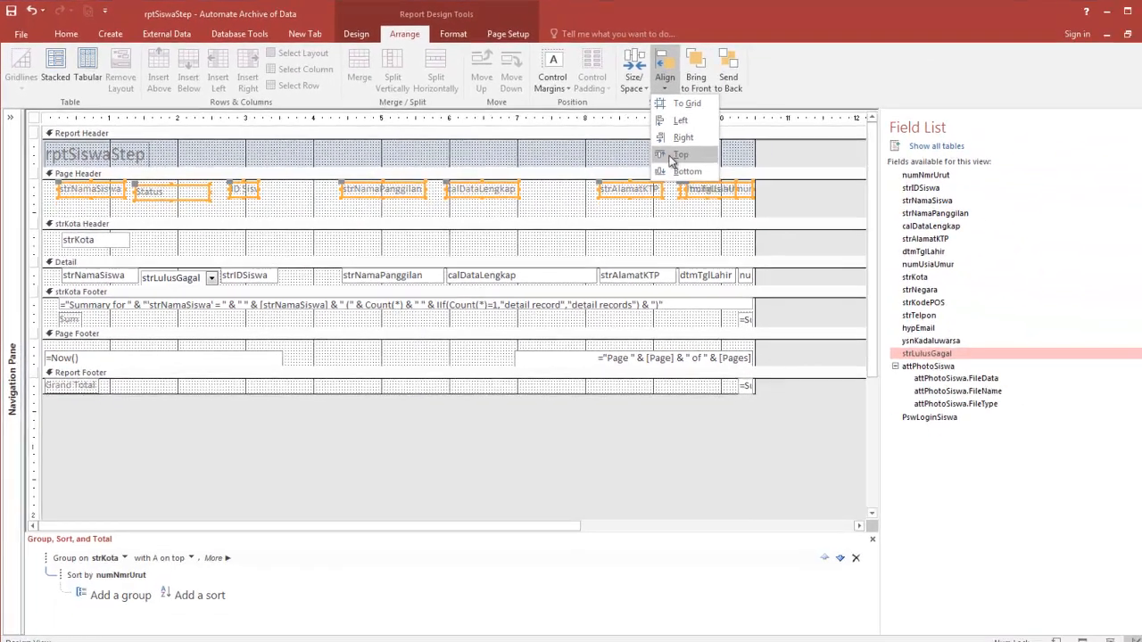
Reduce the heights of the Page Header and strKota Header sections to fit their controls.
left_click_drag(411, 215, 413, 194)
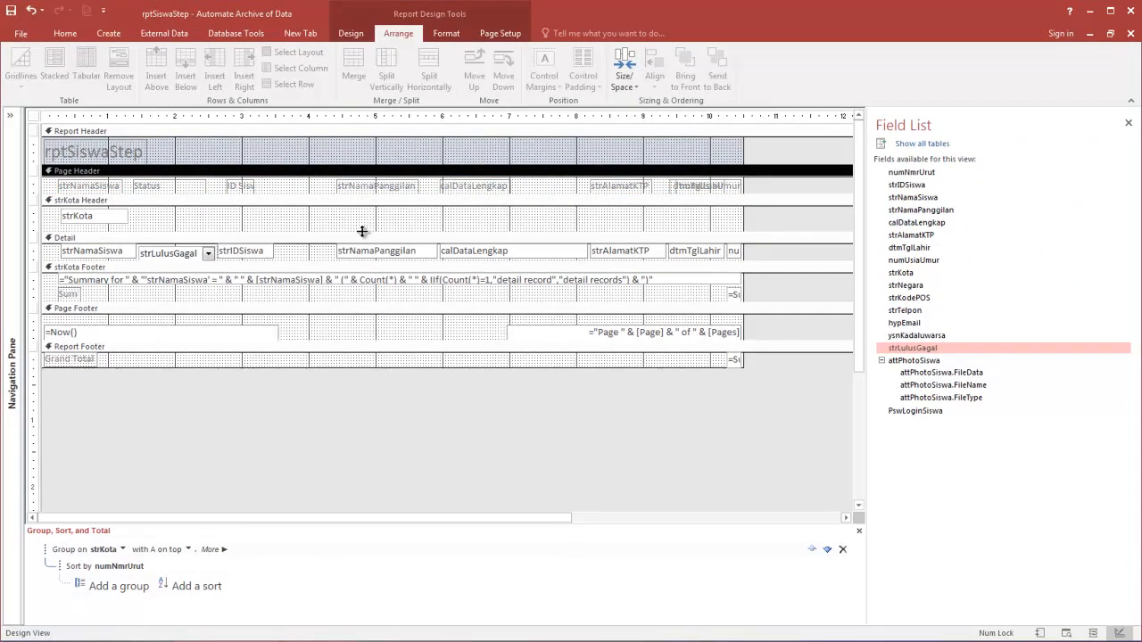
left_click_drag(365, 236, 105, 229)
left_click(33, 214)
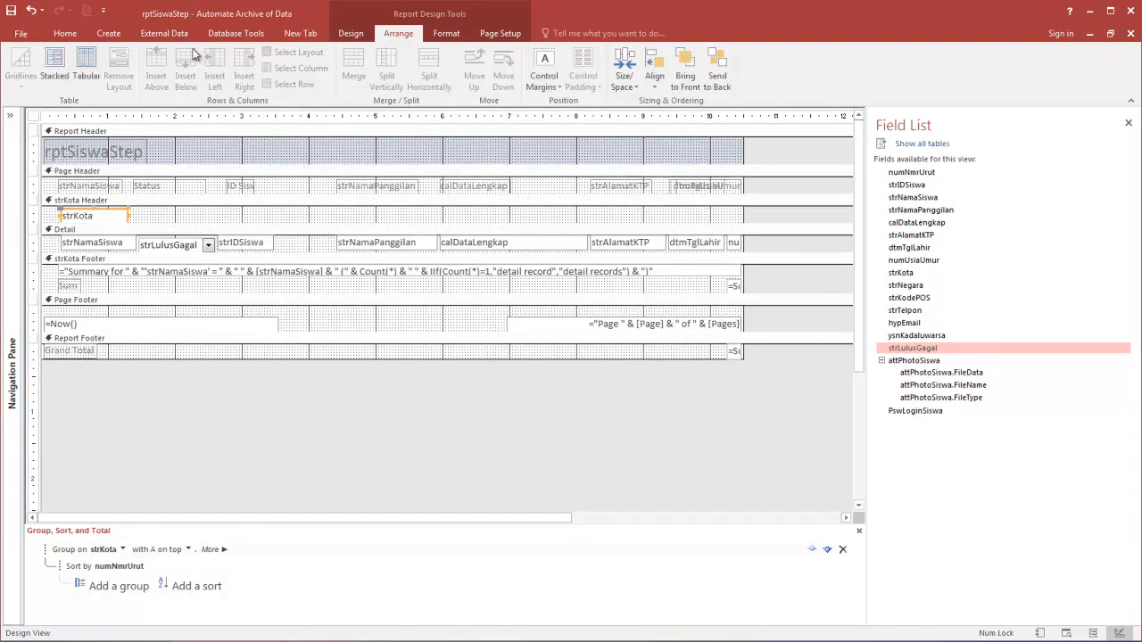
Fill the strKota Header section with a light blue background colour.
left_click(215, 201)
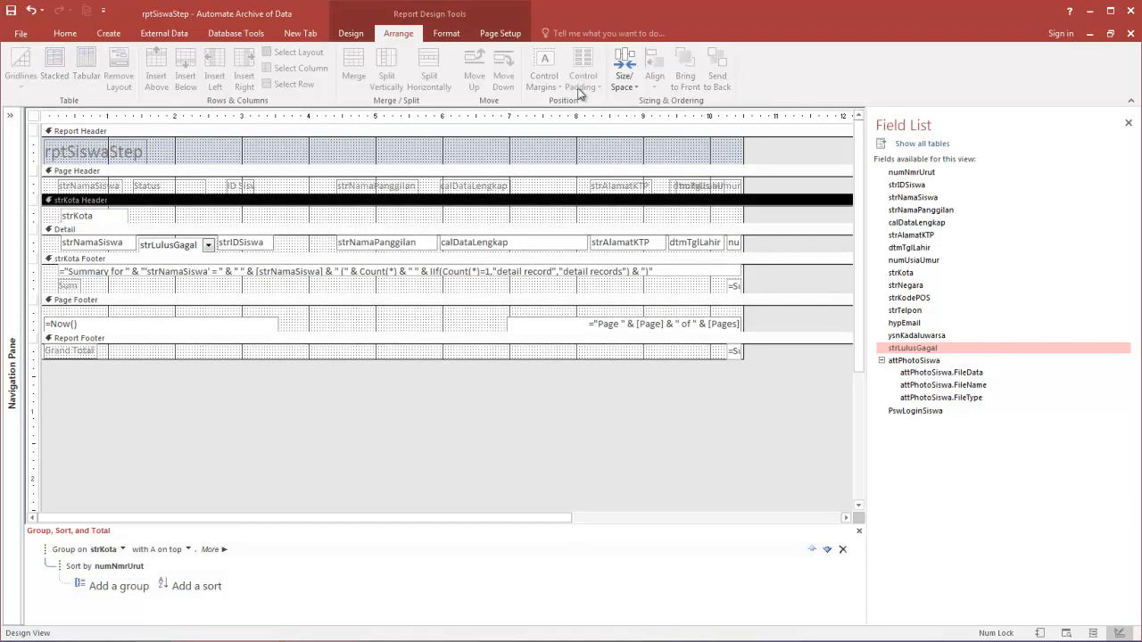
left_click(446, 33)
left_click(573, 54)
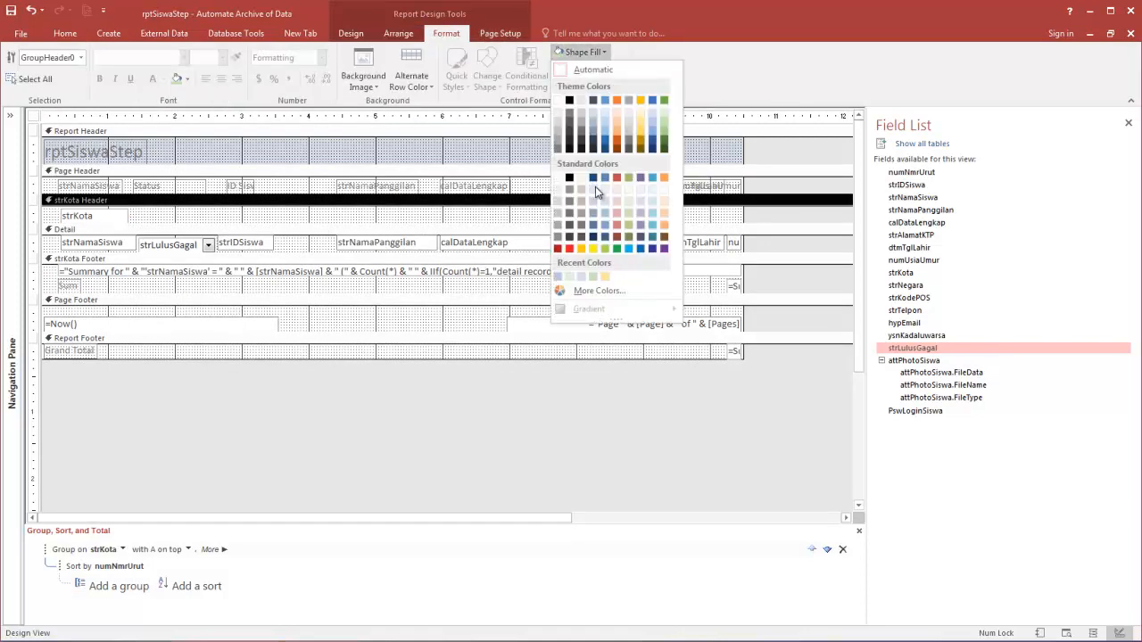
left_click(656, 215)
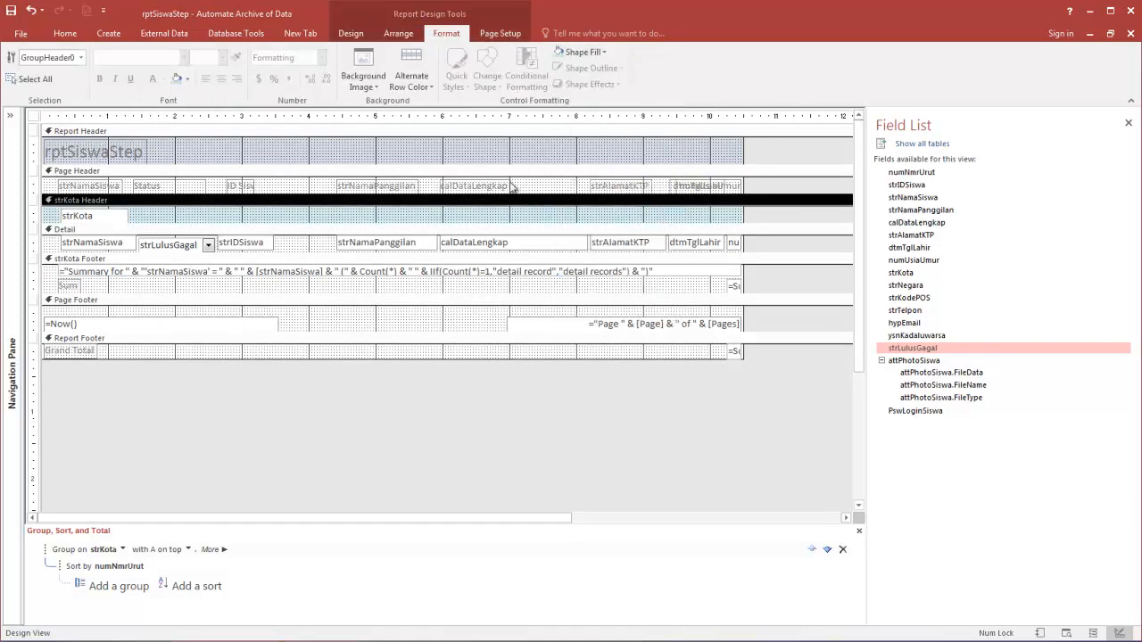
left_click(243, 221)
left_click(242, 222)
Make the strKota text box in the group header bold and widen it to about 2.2 inches.
left_click(85, 216)
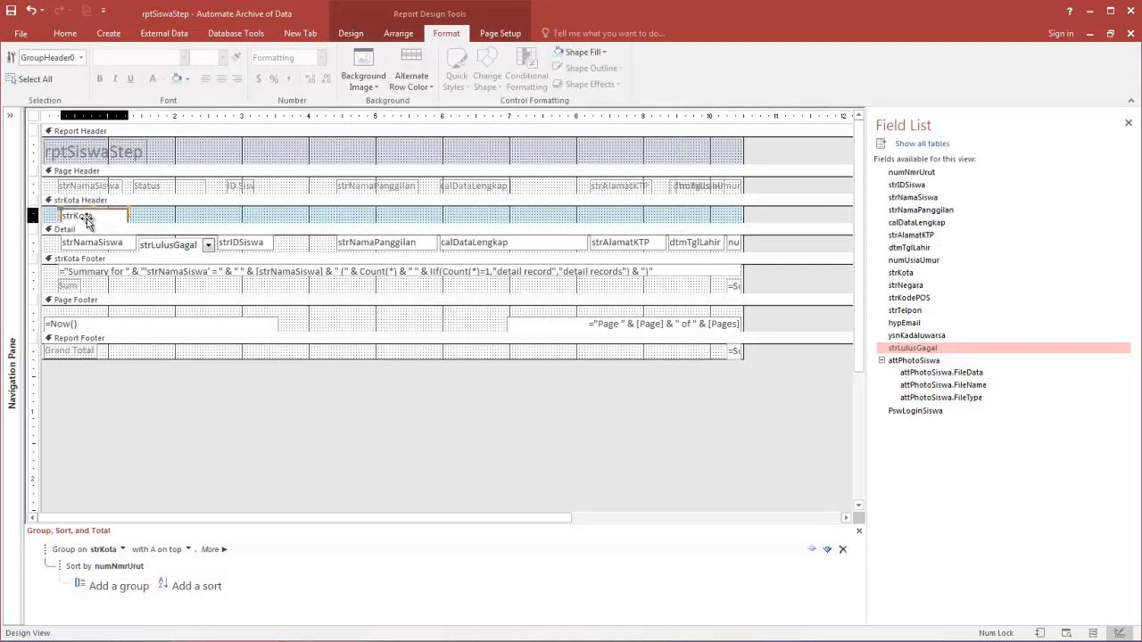
left_click(99, 78)
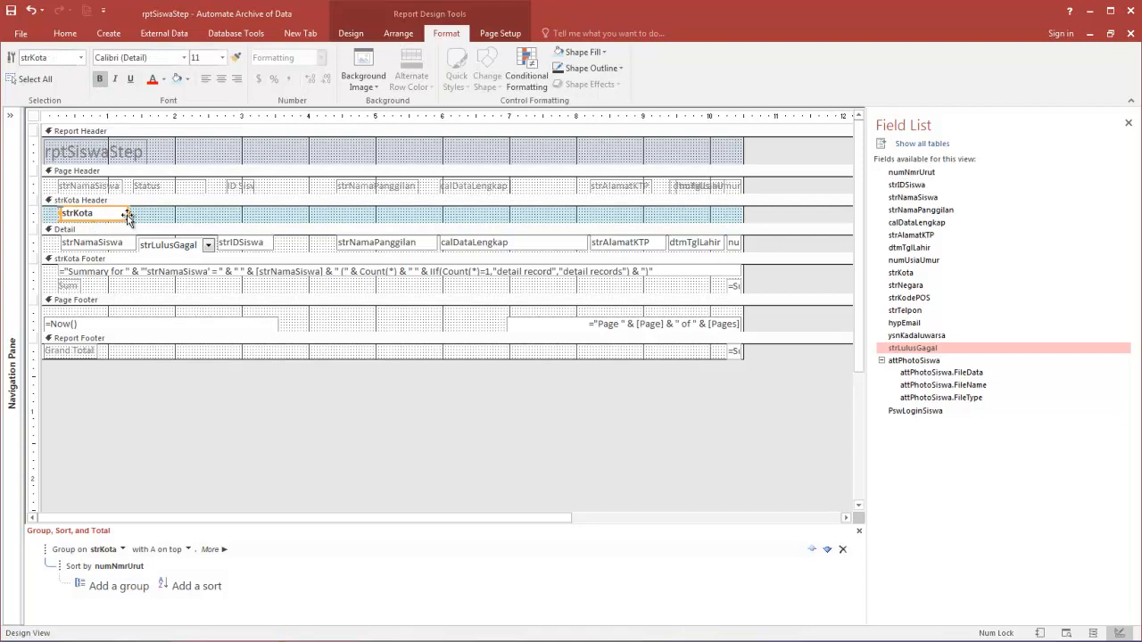
left_click_drag(129, 214, 210, 214)
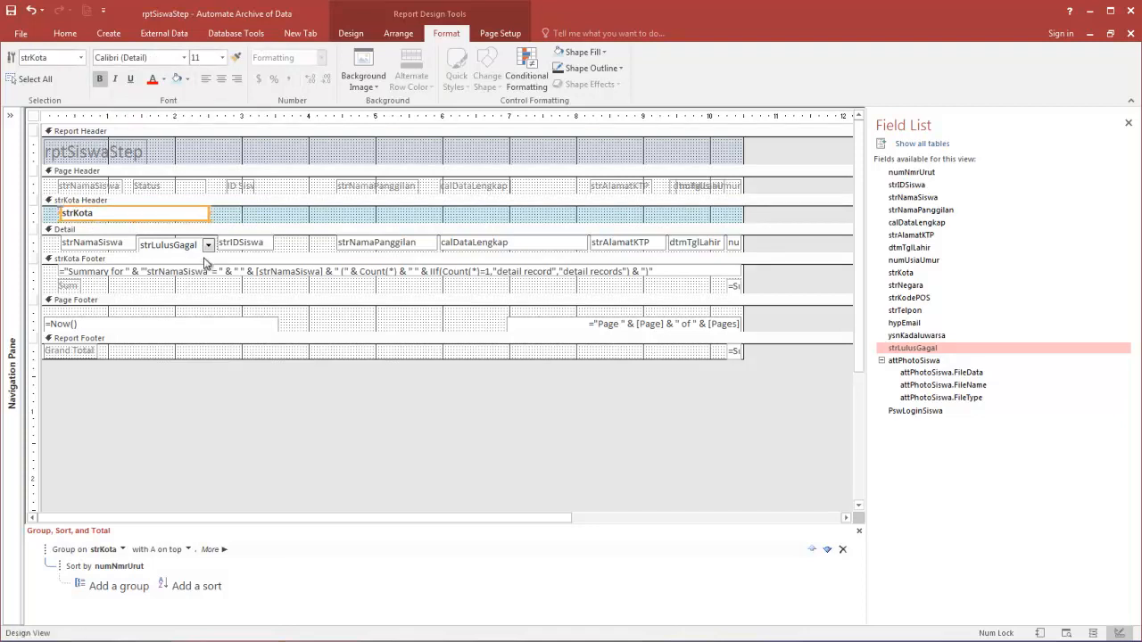
Select all controls in the Detail section and align them to the top.
left_click(29, 245)
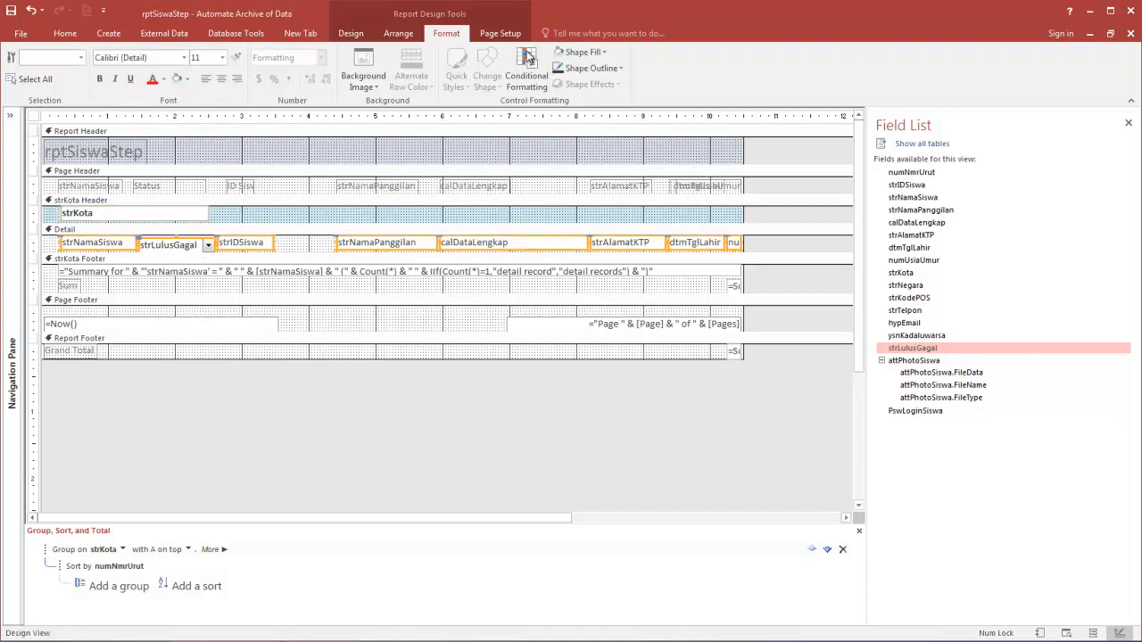
left_click(398, 33)
left_click(654, 72)
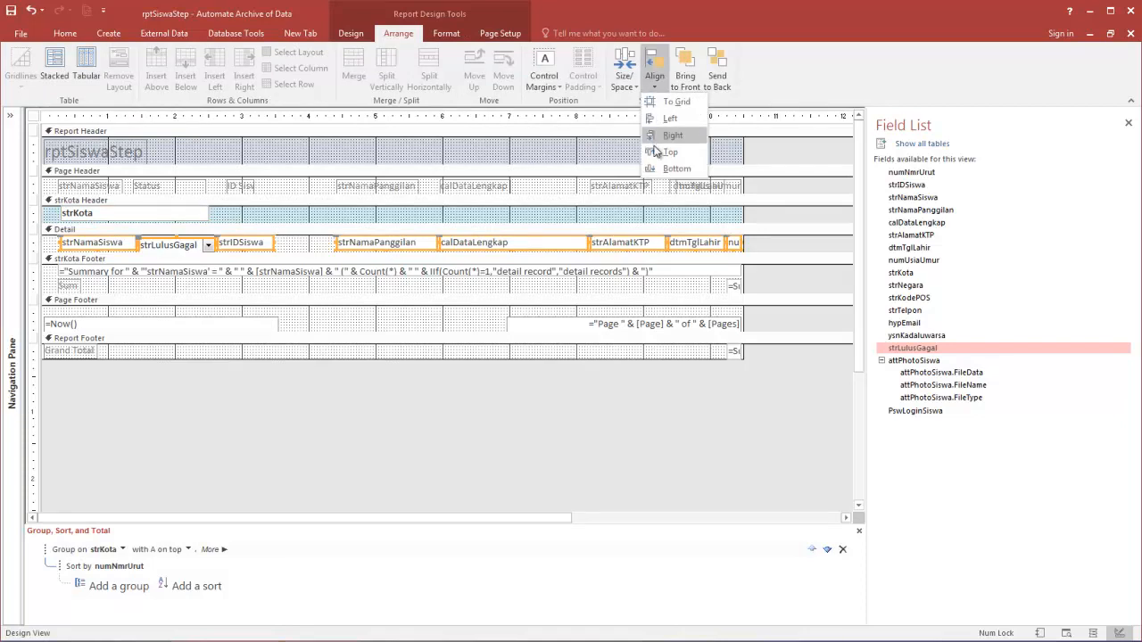
left_click(658, 156)
left_click(335, 220)
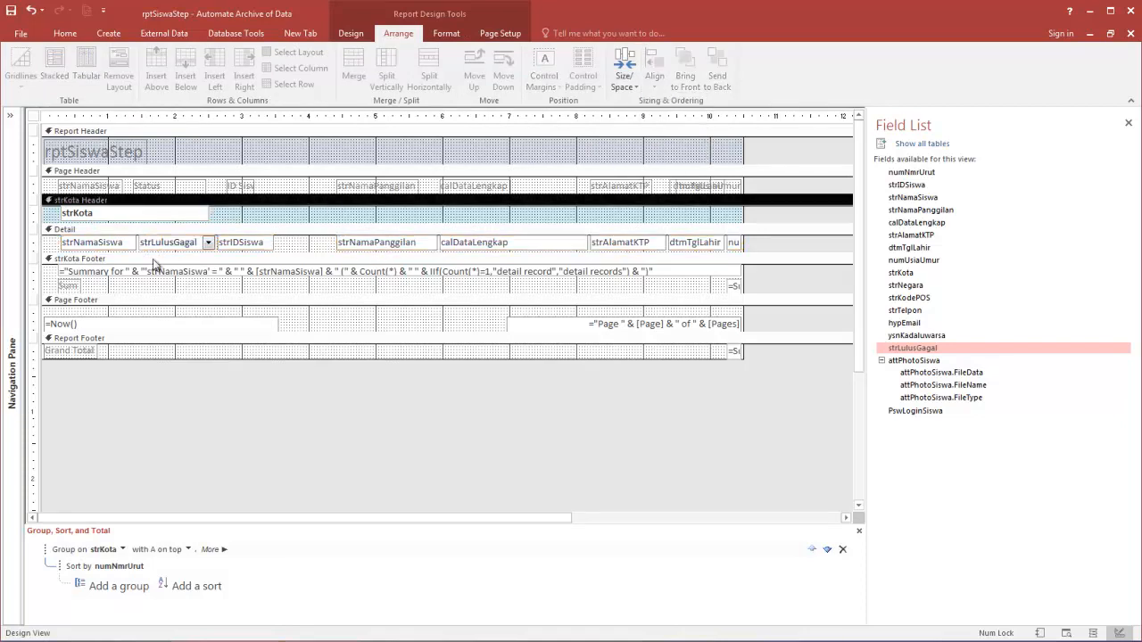
Delete the Sum label and its total box from the strKota Footer and reduce the section's height.
left_click(31, 286)
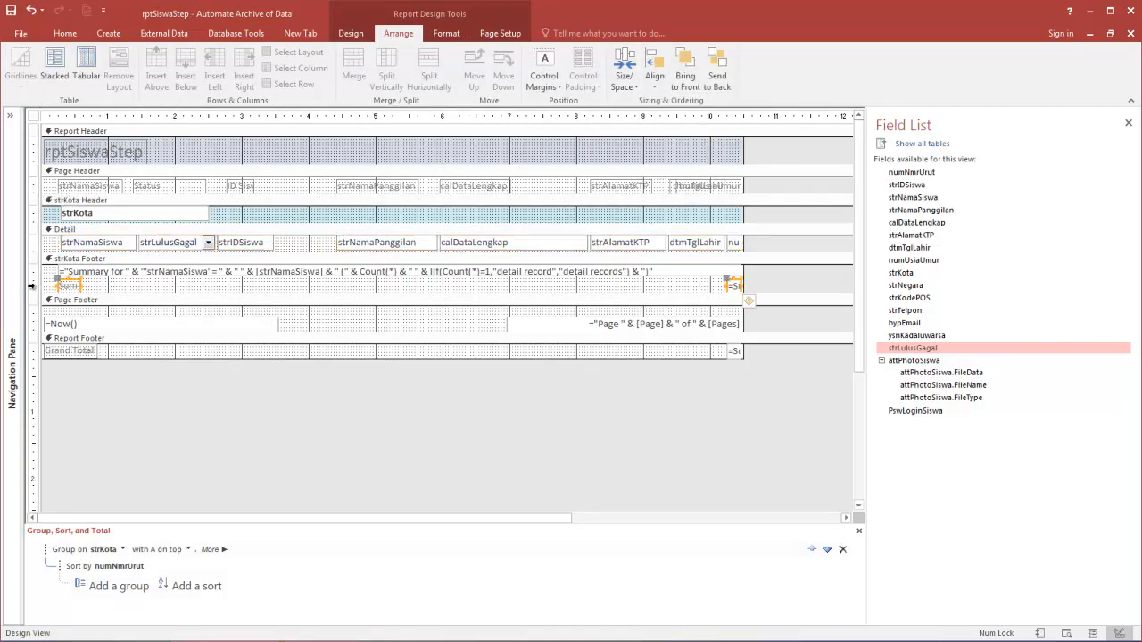
key("Delete")
left_click_drag(92, 294, 91, 257)
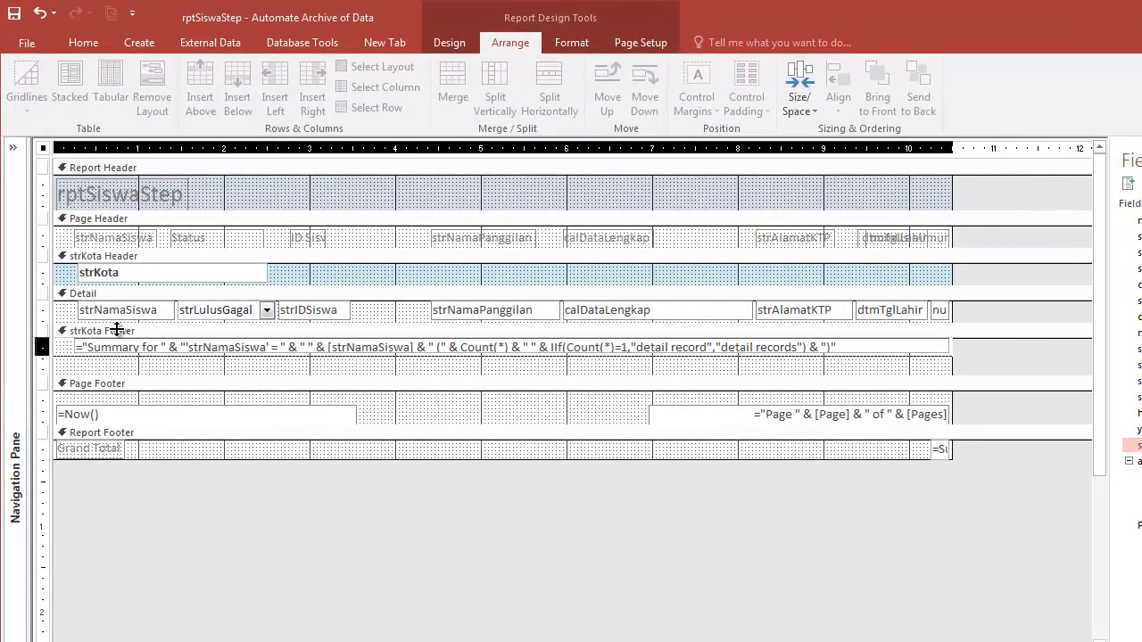
Shrink the strKota Footer section's height to fit its summary box and preview the report in Report View.
left_click_drag(117, 330, 117, 332)
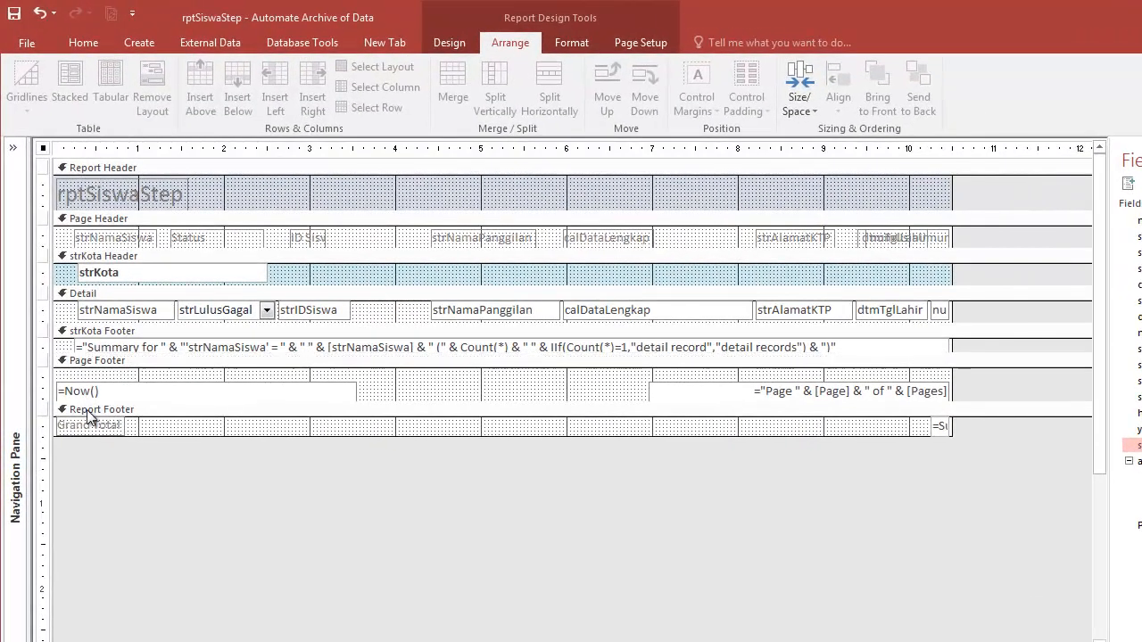
left_click(84, 41)
left_click(22, 84)
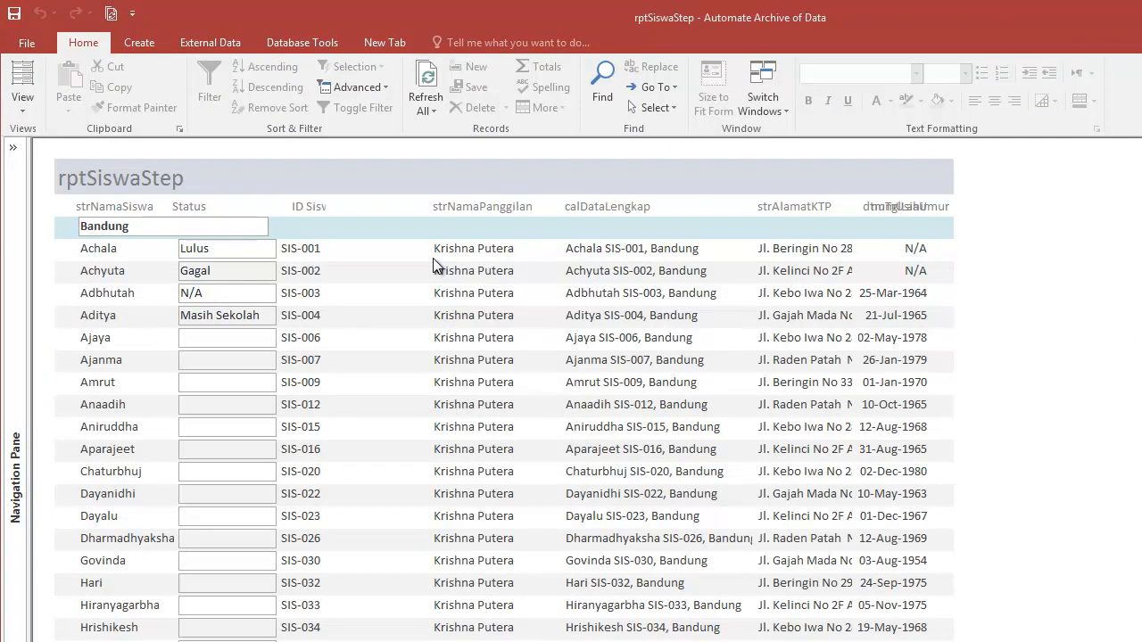
Shift the Status heading slightly right over its column in Layout View.
right_click(355, 185)
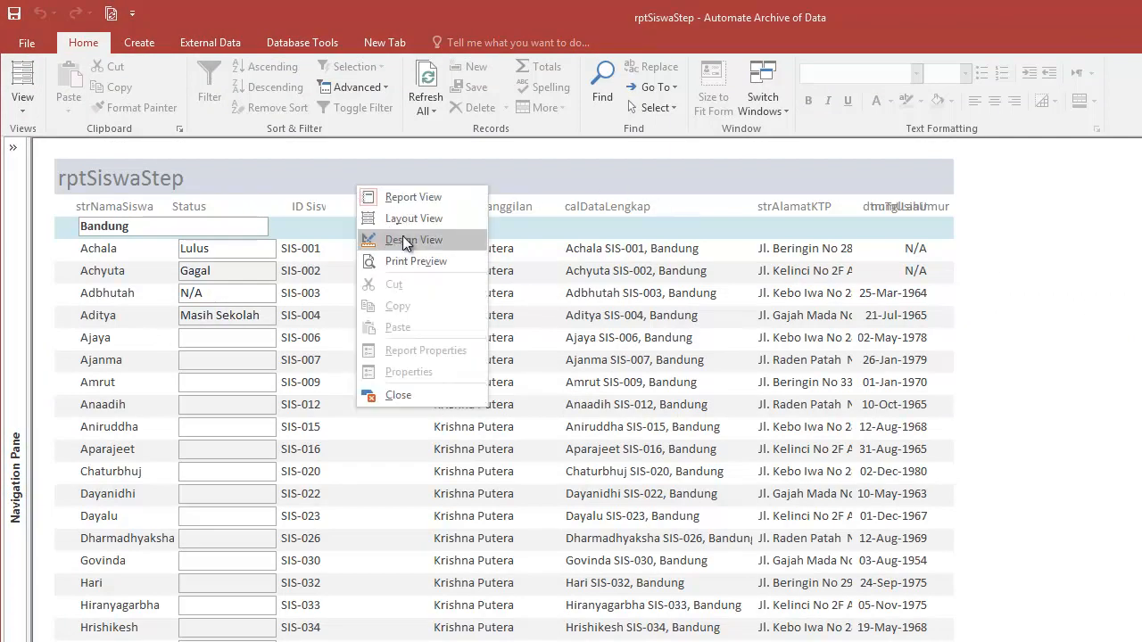
left_click(408, 221)
left_click(212, 215)
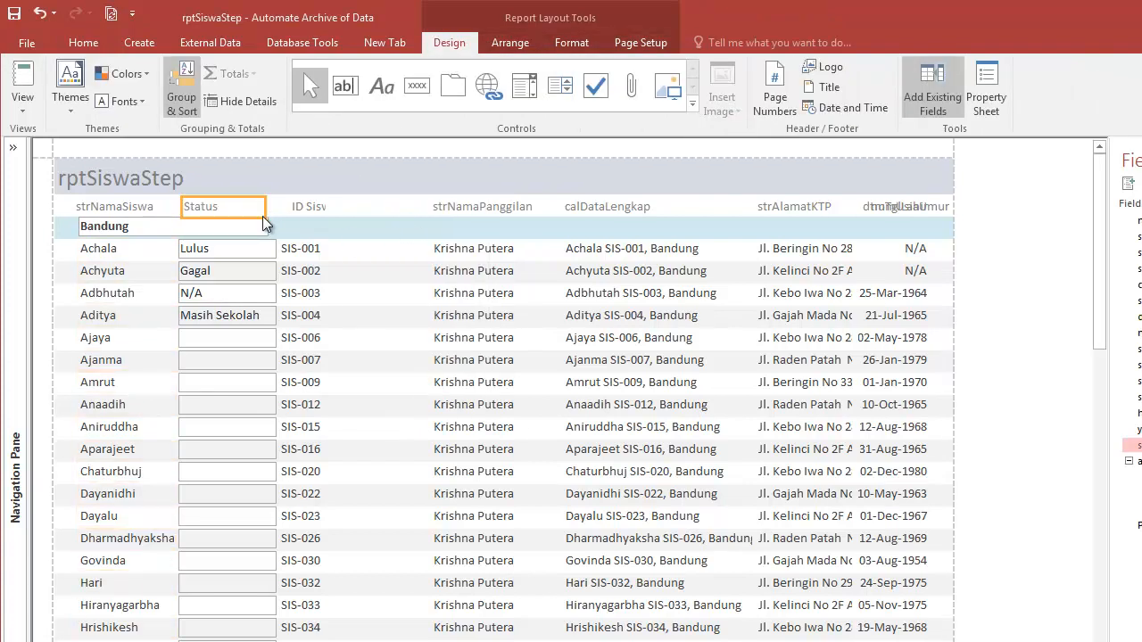
left_click(308, 209)
left_click(304, 252)
left_click(471, 209)
left_click(470, 252, "shift")
Return to Design View and left-align all controls in the Detail section so the gaps between them close.
left_click(22, 108)
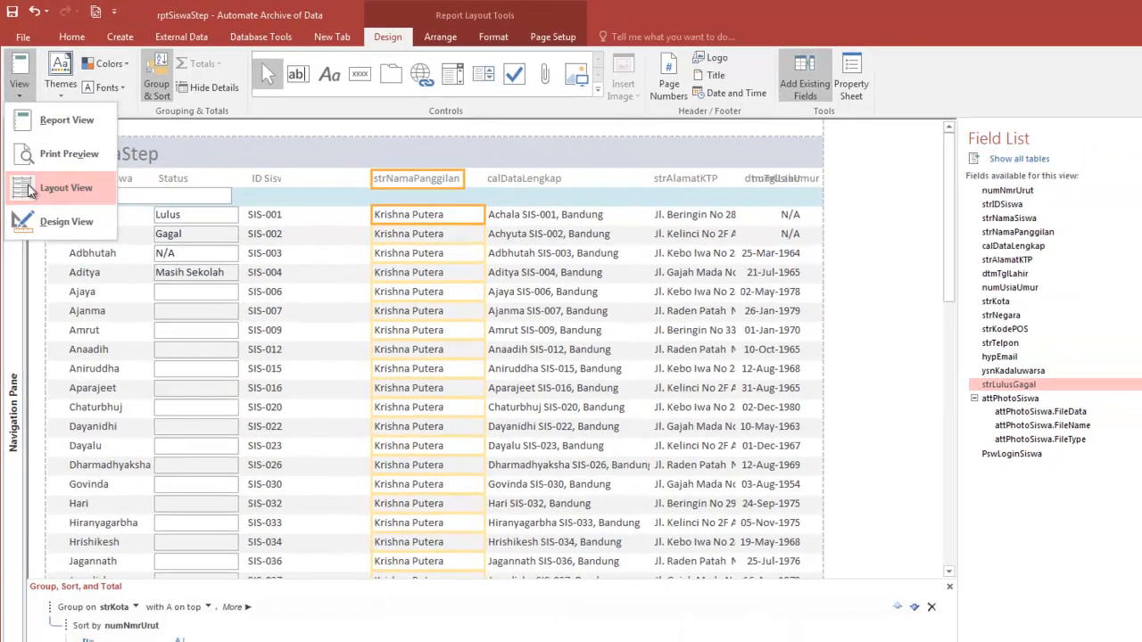
left_click(66, 222)
left_click(300, 221)
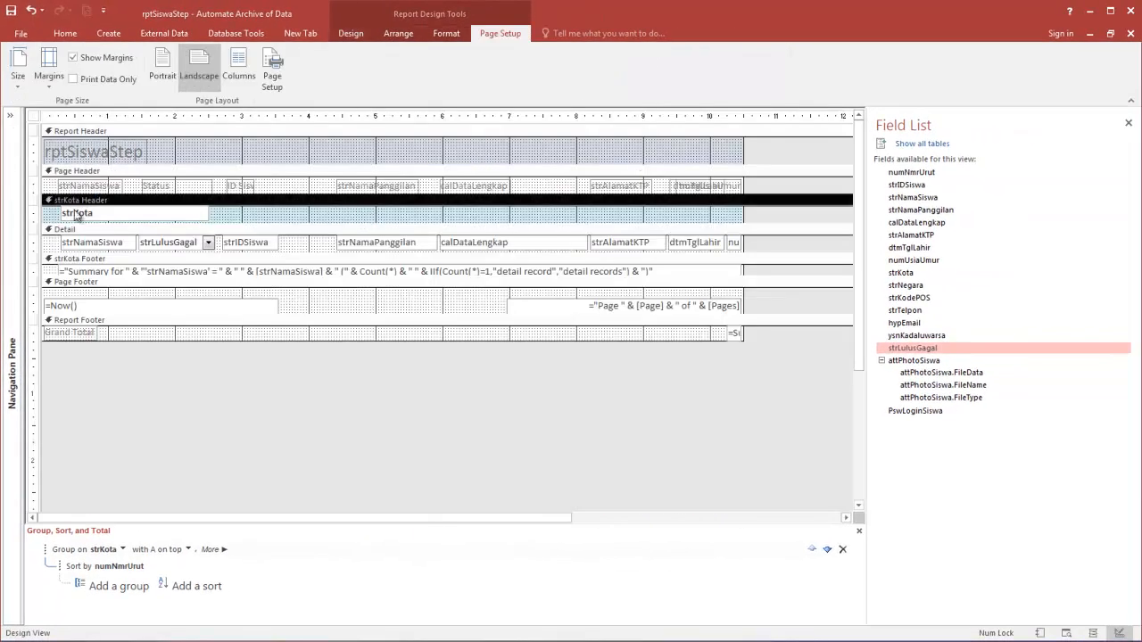
left_click(32, 242)
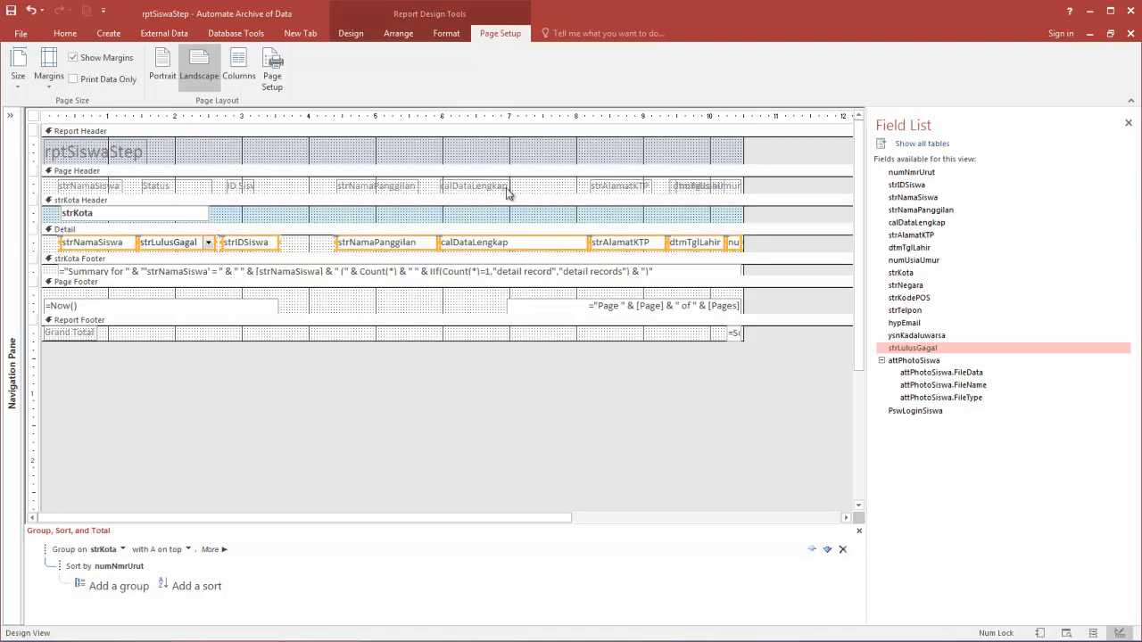
left_click(77, 36)
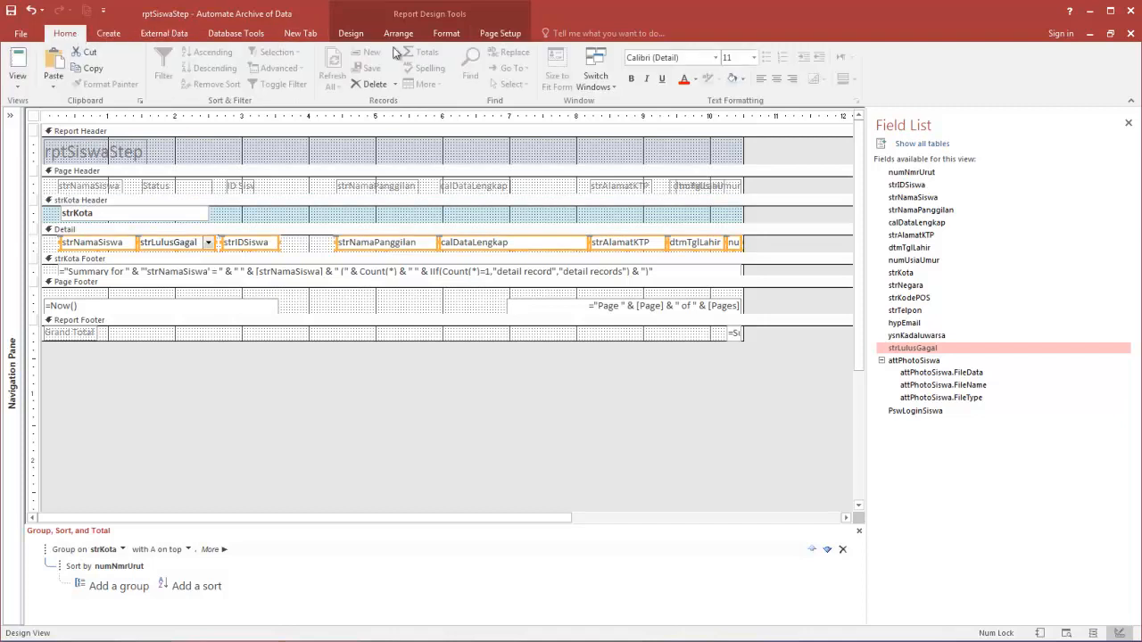
left_click(399, 38)
left_click(650, 82)
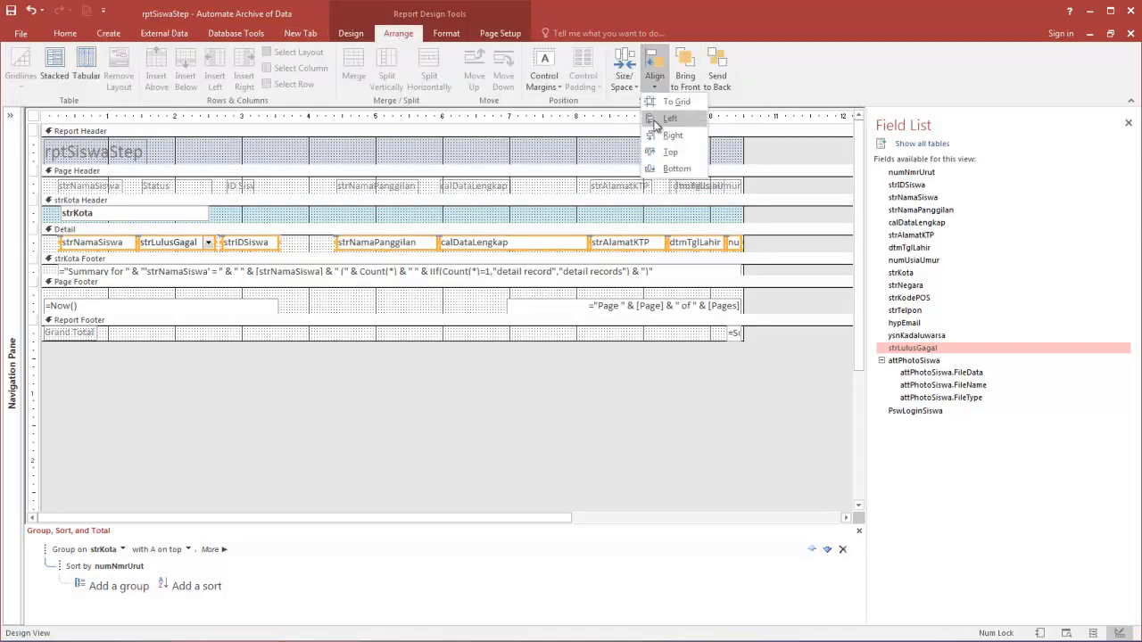
left_click(655, 119)
left_click(574, 216)
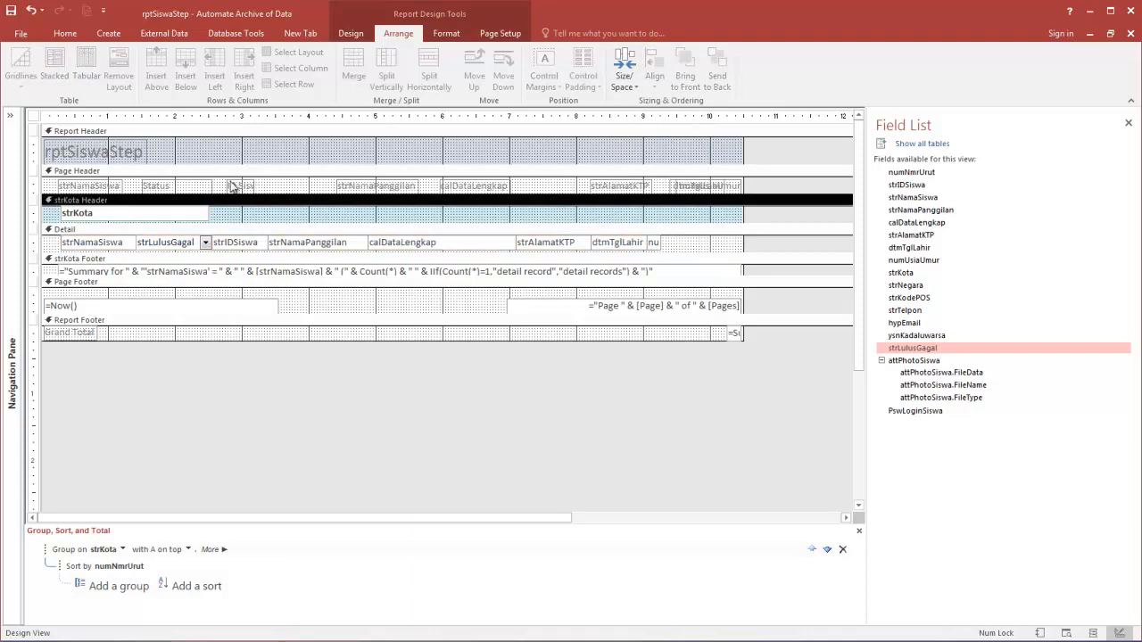
Try to left-align the Page Header labels from strNamaPanggilan to numUsiaUmur together with the strNamaPanggilan box in the Detail section.
left_click(37, 186)
left_click_drag(764, 186, 297, 196)
left_click(654, 76)
left_click(662, 122)
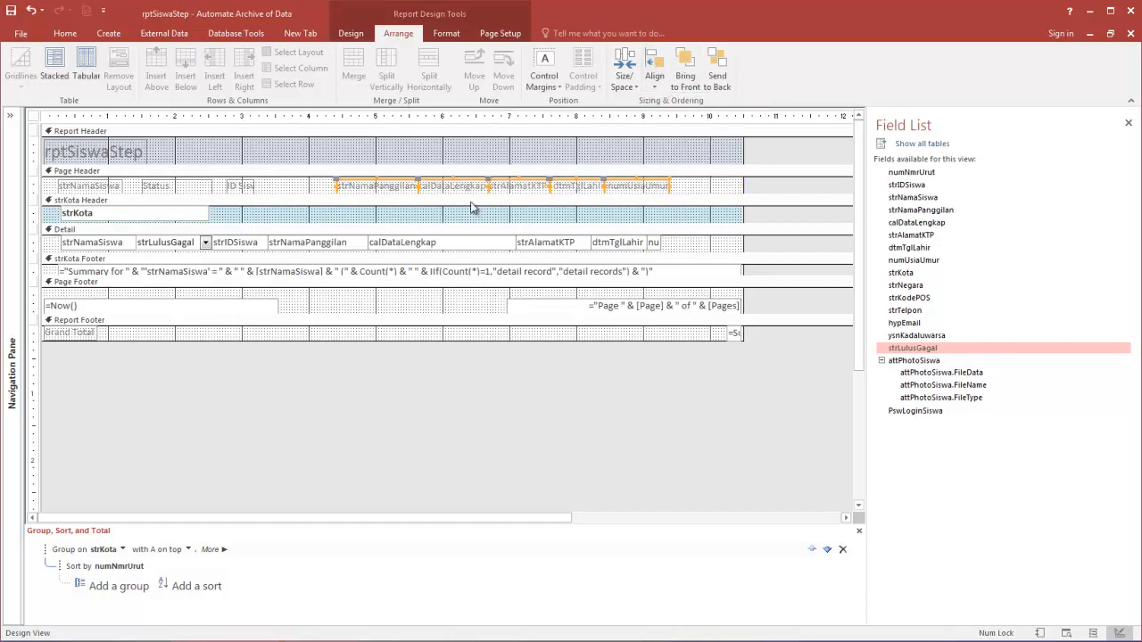
left_click(350, 242, "shift")
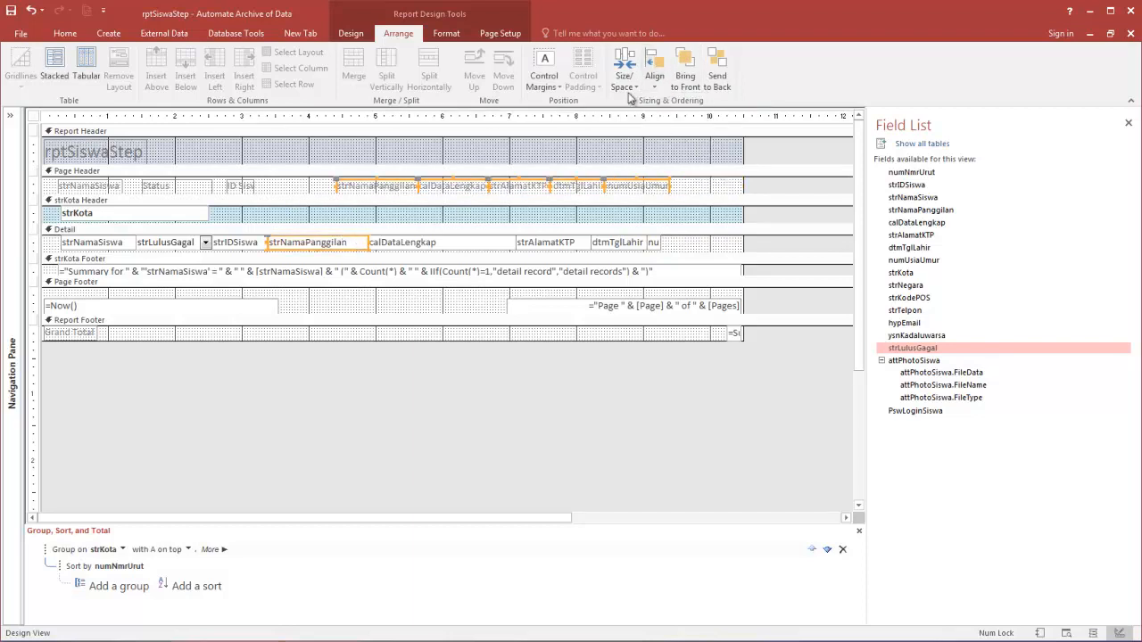
left_click(654, 75)
left_click(662, 121)
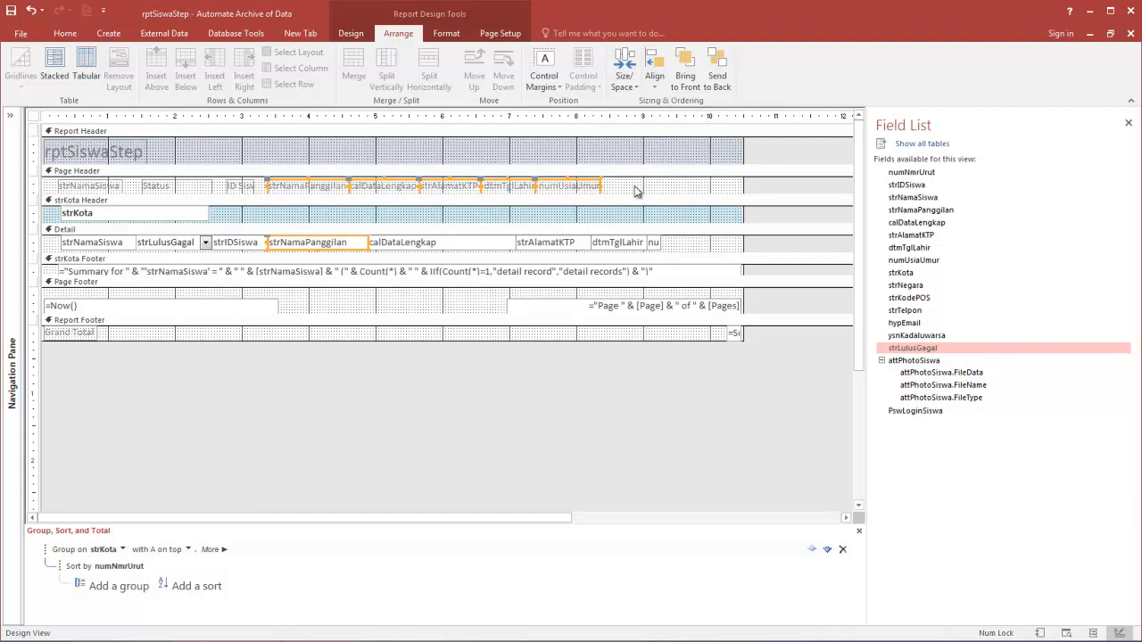
left_click(636, 191)
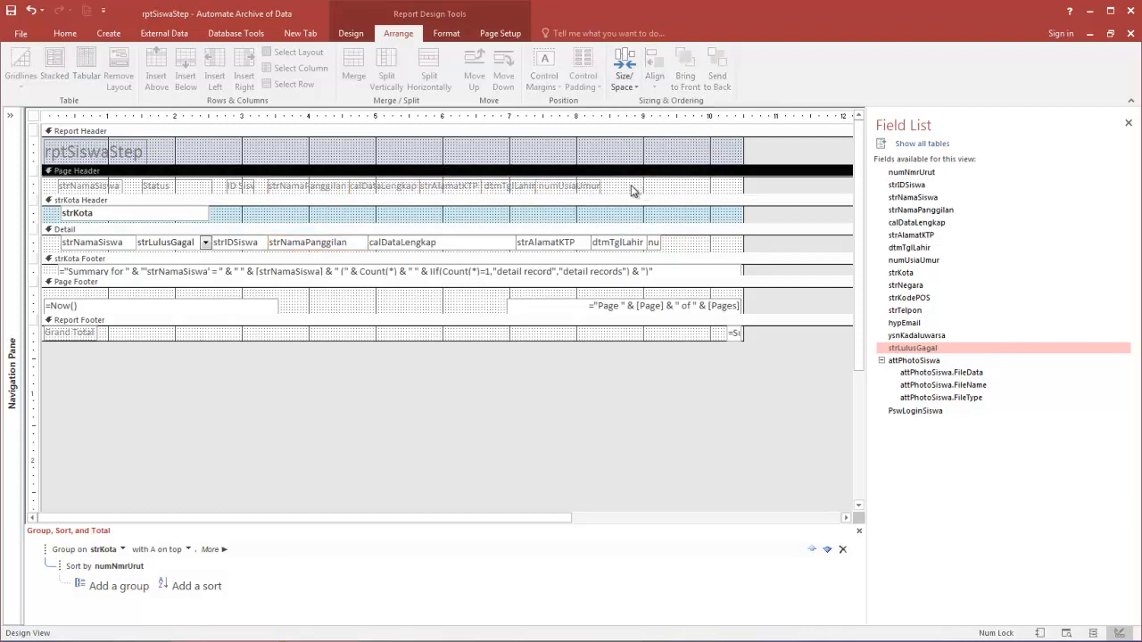
Try to align the numUsiaUmur heading with the dtmTglLahir box in the Detail section.
left_click(567, 186)
left_click(617, 242, "shift")
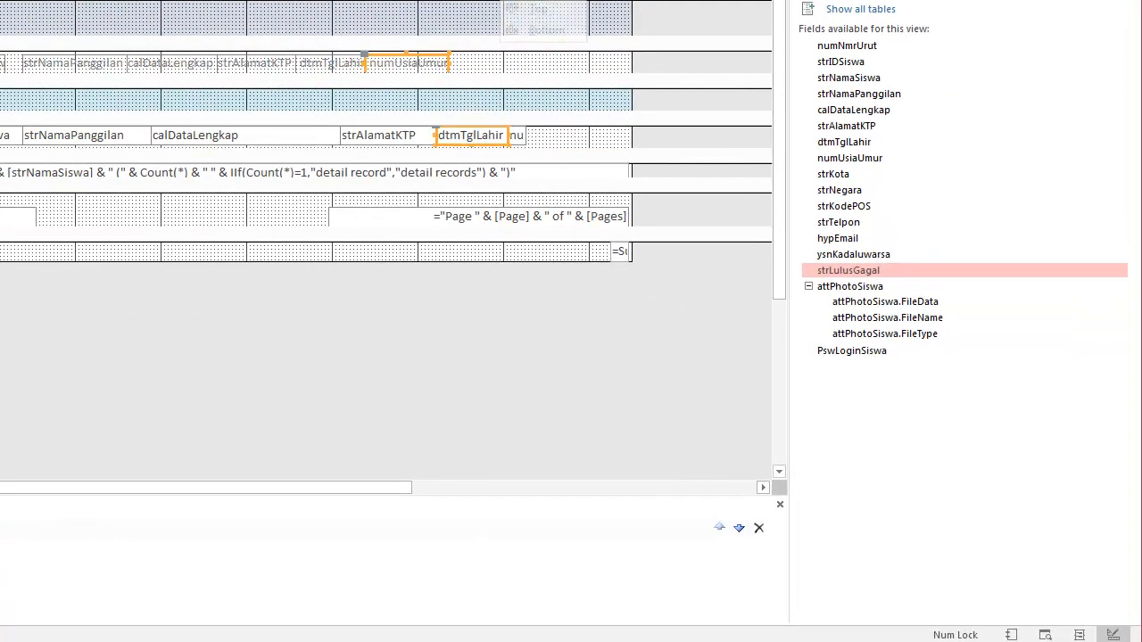
left_click(543, 8)
left_click(332, 66)
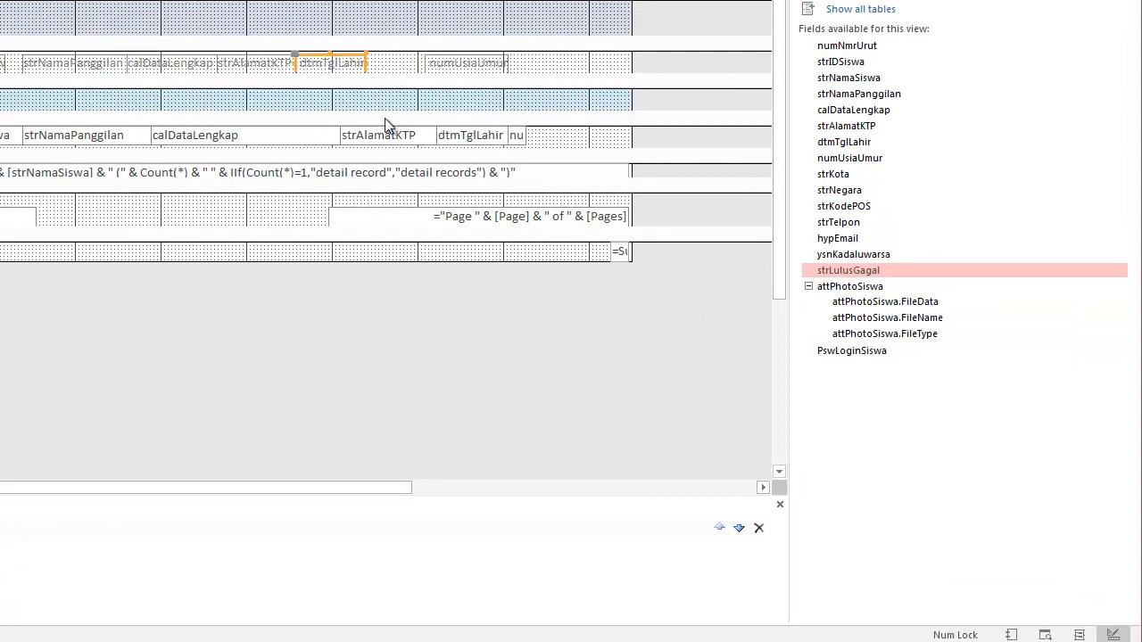
left_click(397, 140)
left_click(352, 101)
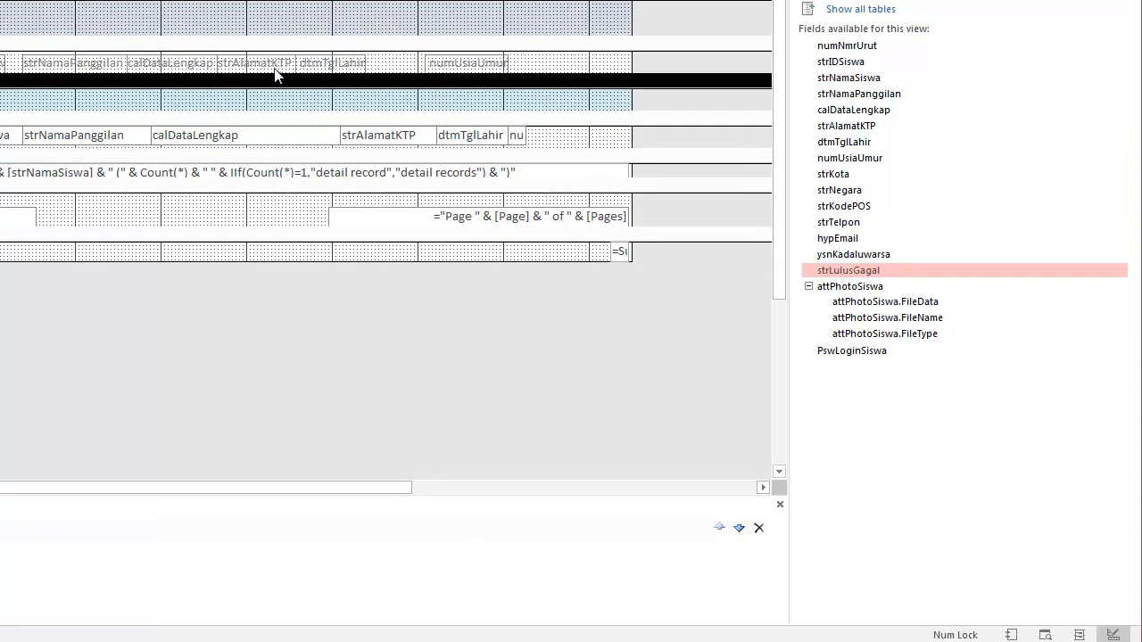
Undo the last three alignment changes to the Page Header labels.
key("ctrl+z")
key("ctrl+z")
key("ctrl+z")
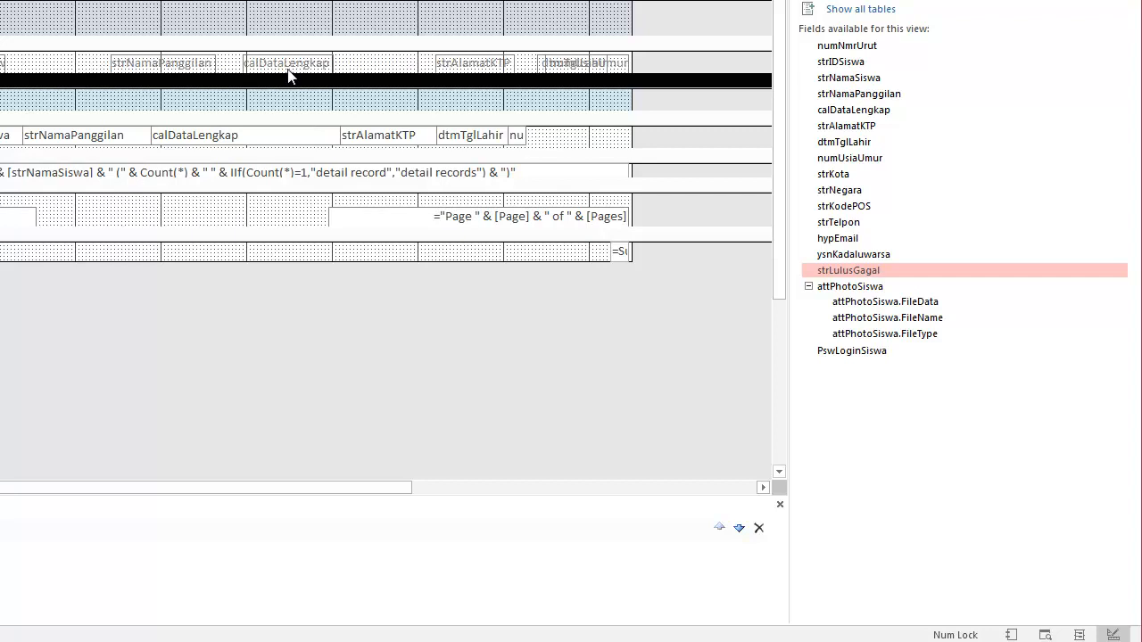
Left-align the strNamaPanggilan heading with its box in the Detail section.
left_click(155, 70)
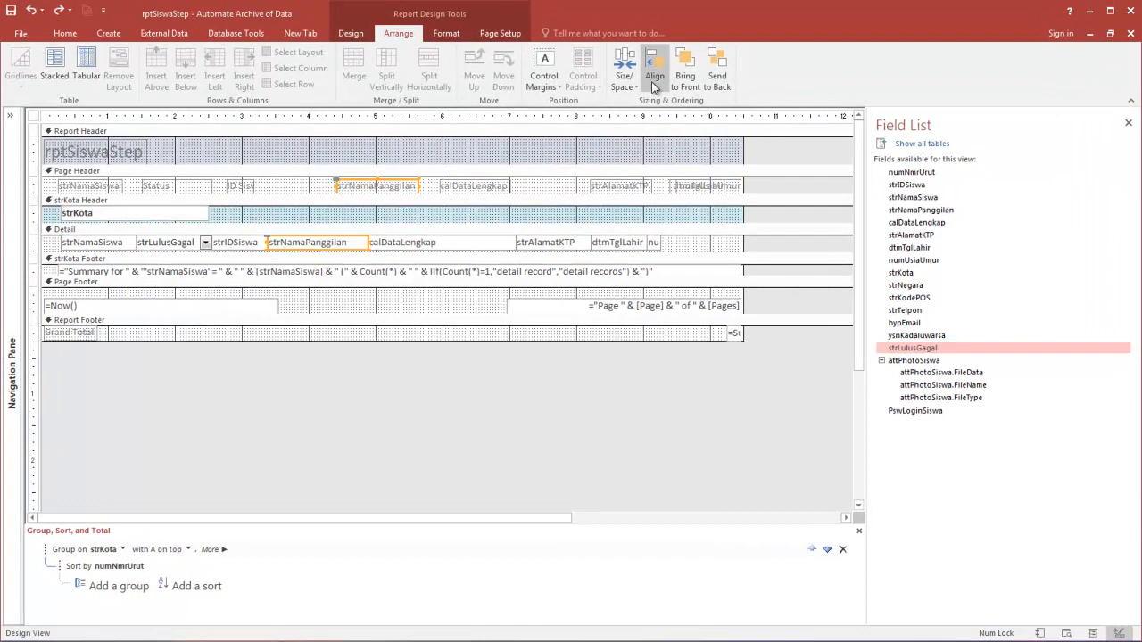
left_click(654, 85)
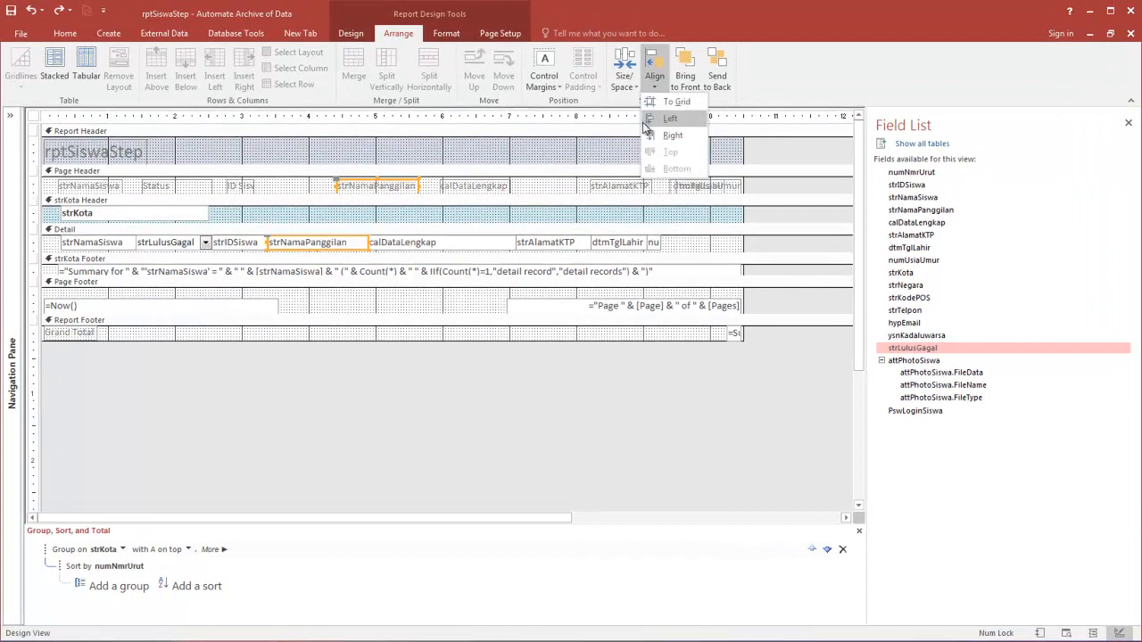
left_click(669, 126)
Left-align the calDataLengkap heading with its Detail box and size both to the widest.
left_click(453, 184)
left_click(450, 242, "shift")
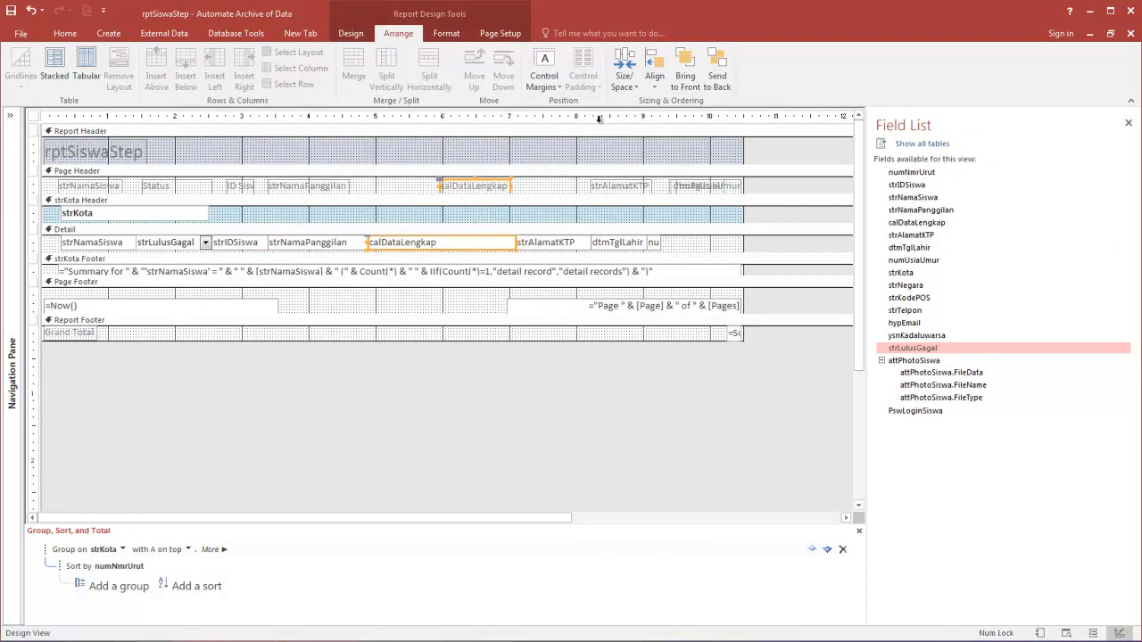
left_click(654, 76)
left_click(651, 122)
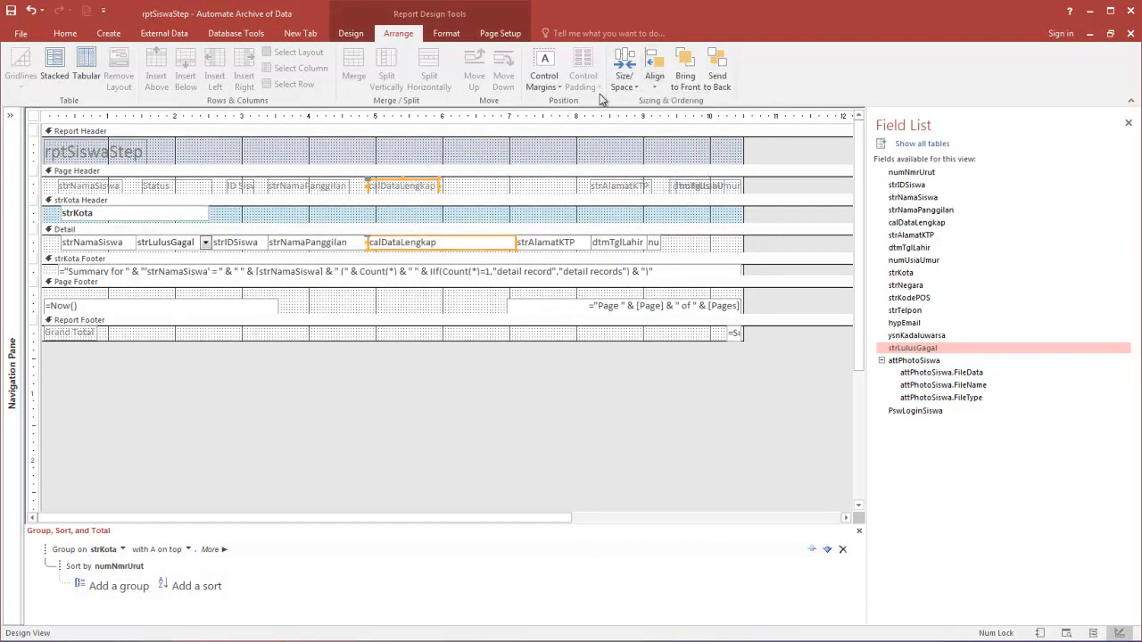
left_click(624, 73)
left_click(650, 184)
left_click(513, 192)
Size the strNamaPanggilan heading and its Detail box to the widest of the two.
left_click(346, 186)
left_click(332, 245, "shift")
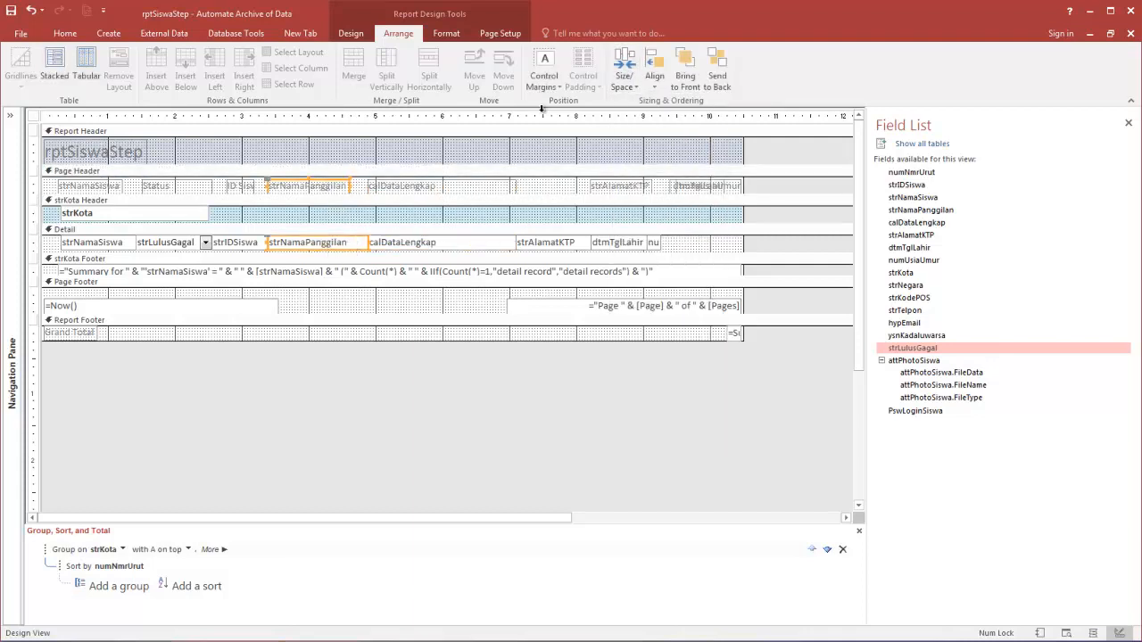
left_click(625, 73)
left_click(643, 185)
left_click(550, 194)
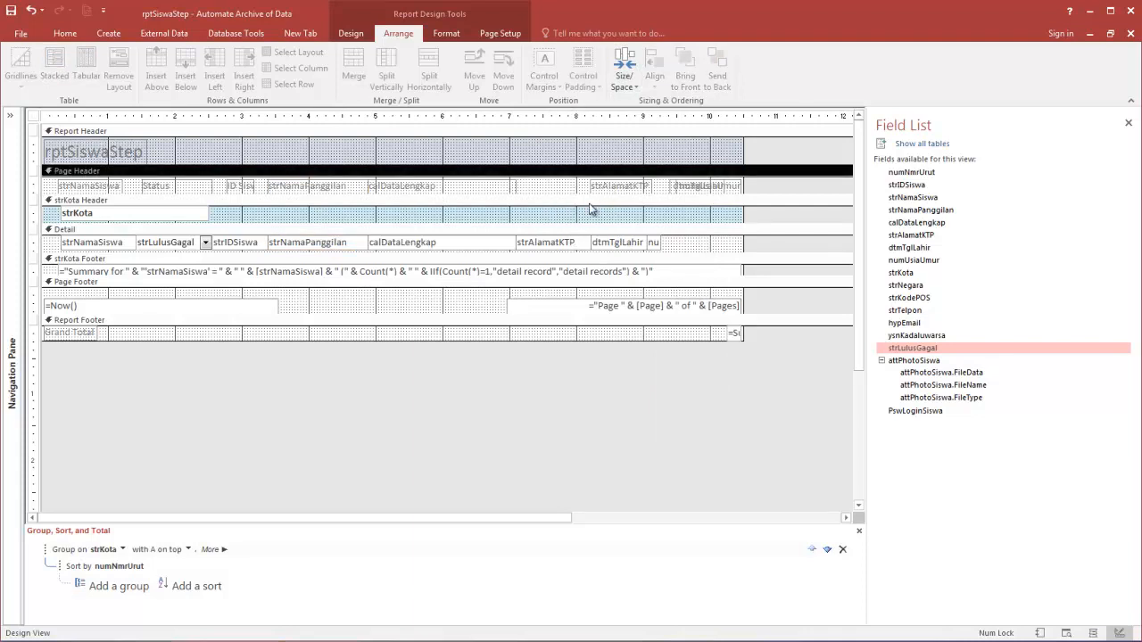
Left-align the strAlamatKTP heading with its Detail box and size both to the widest.
left_click(596, 188)
left_click(571, 243, "shift")
left_click(655, 72)
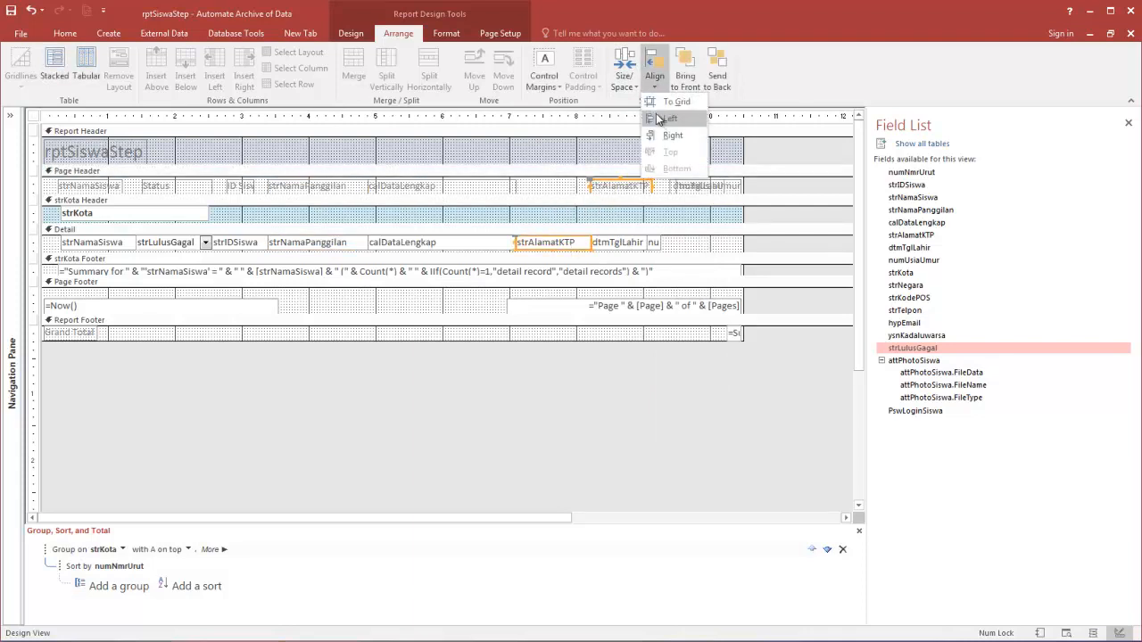
left_click(657, 119)
left_click(625, 72)
left_click(656, 188)
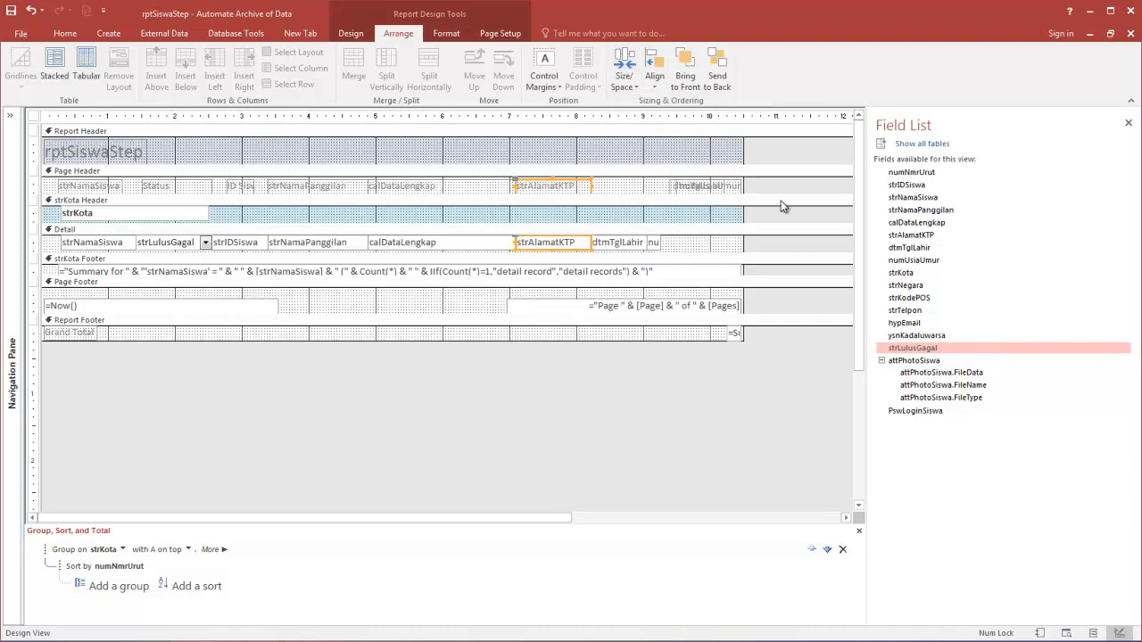
left_click(773, 204)
Left-align the dtmTglLahir heading with its Detail box and size both to the widest.
left_click(674, 187)
left_click(633, 243, "shift")
left_click(664, 81)
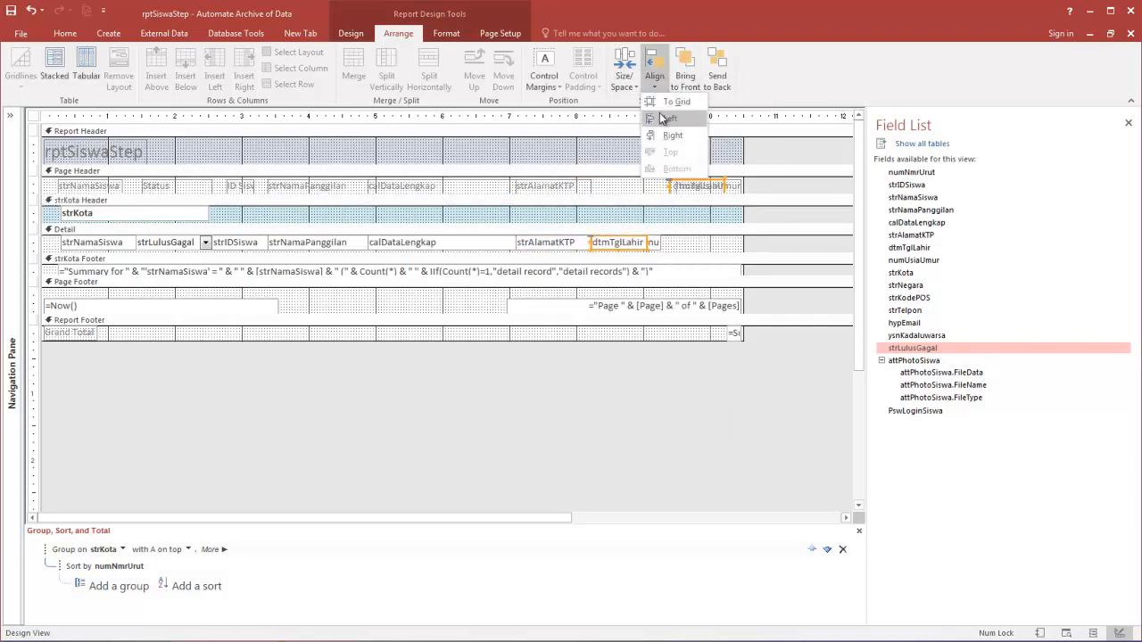
left_click(669, 121)
left_click(752, 194)
left_click(631, 185)
left_click(625, 241, "shift")
left_click(624, 76)
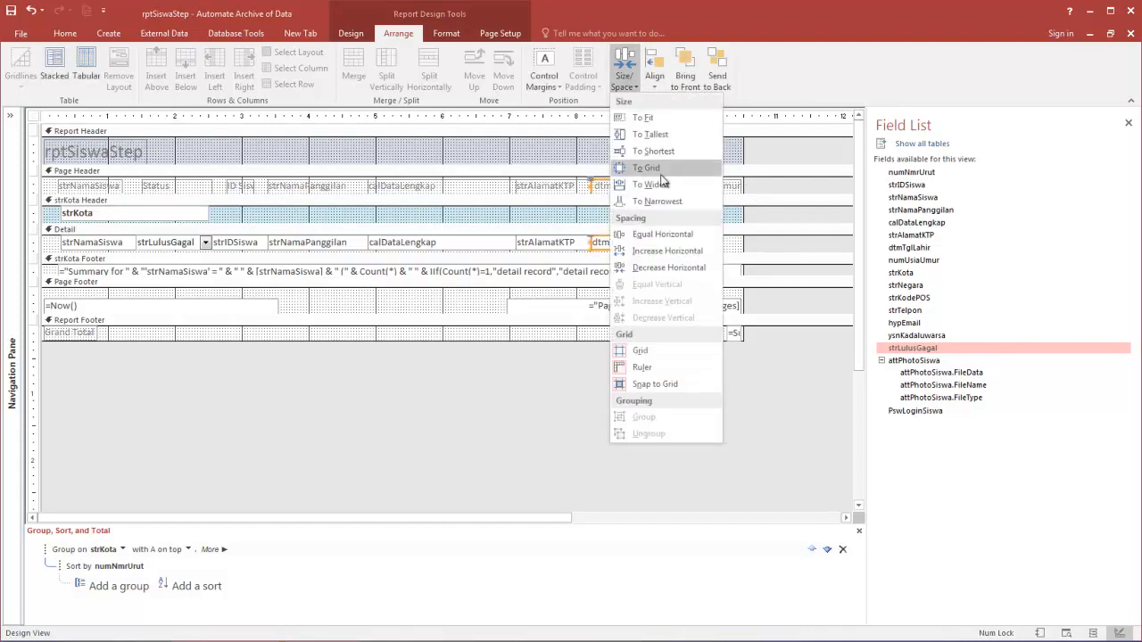
left_click(657, 184)
Align the numUsiaUmur heading and its Detail box right and then left, and size both to the widest.
left_click(658, 243)
left_click(714, 189, "shift")
left_click(655, 67)
left_click(673, 135)
left_click(655, 68)
left_click(670, 118)
left_click(631, 79)
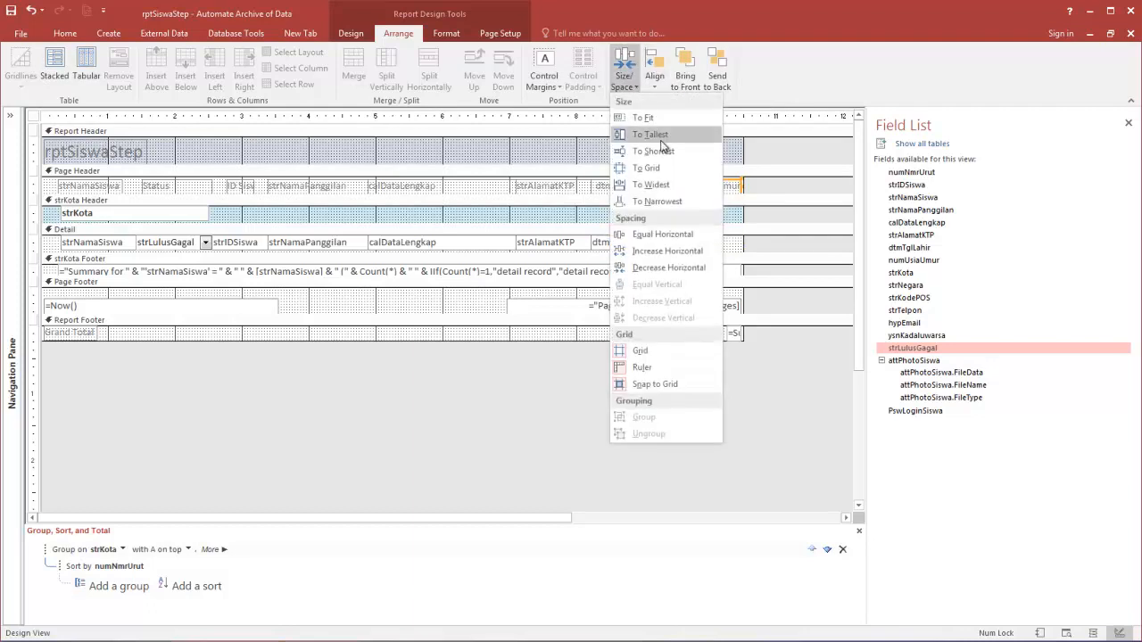
left_click(675, 186)
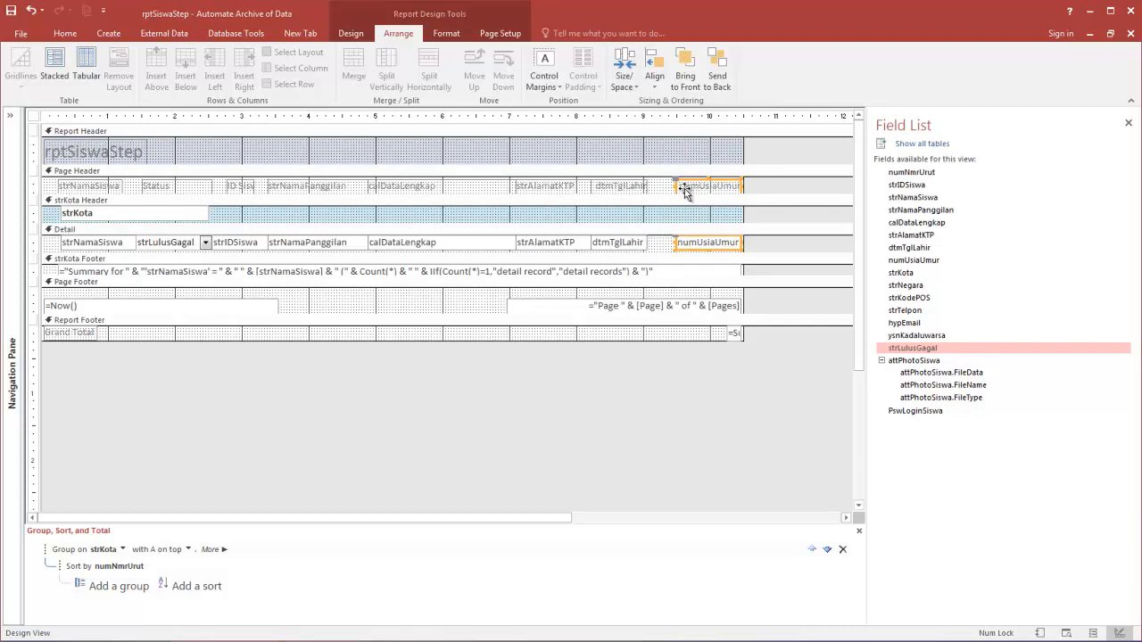
Undo the accidental change to the numUsiaUmur heading, and extend it and its Detail box leftward to about 1.3 inches wide.
left_click_drag(675, 190, 680, 208)
key("ctrl+z")
left_click(683, 241, "shift")
left_click_drag(675, 185, 654, 185)
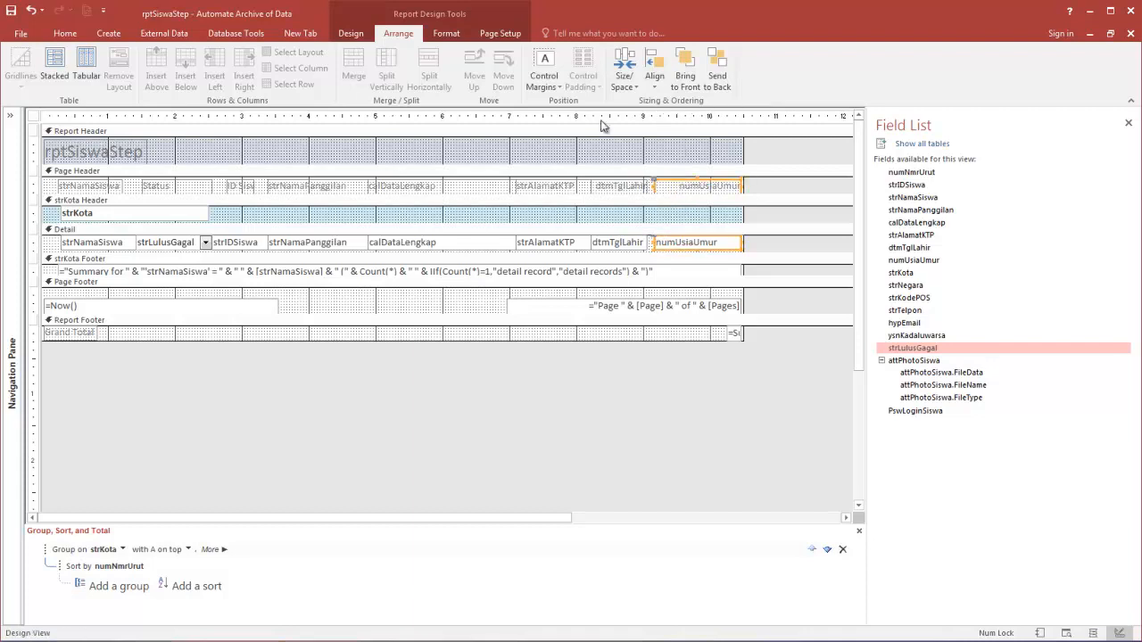
Save the report design and preview the report in Report View.
left_click(12, 9)
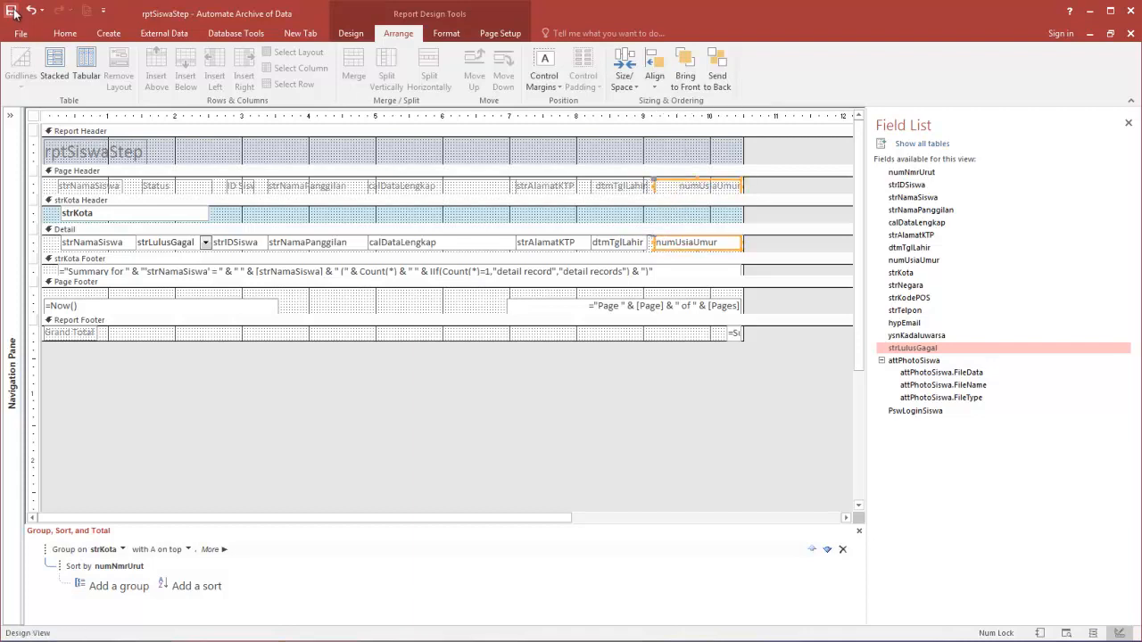
left_click(65, 33)
left_click(17, 63)
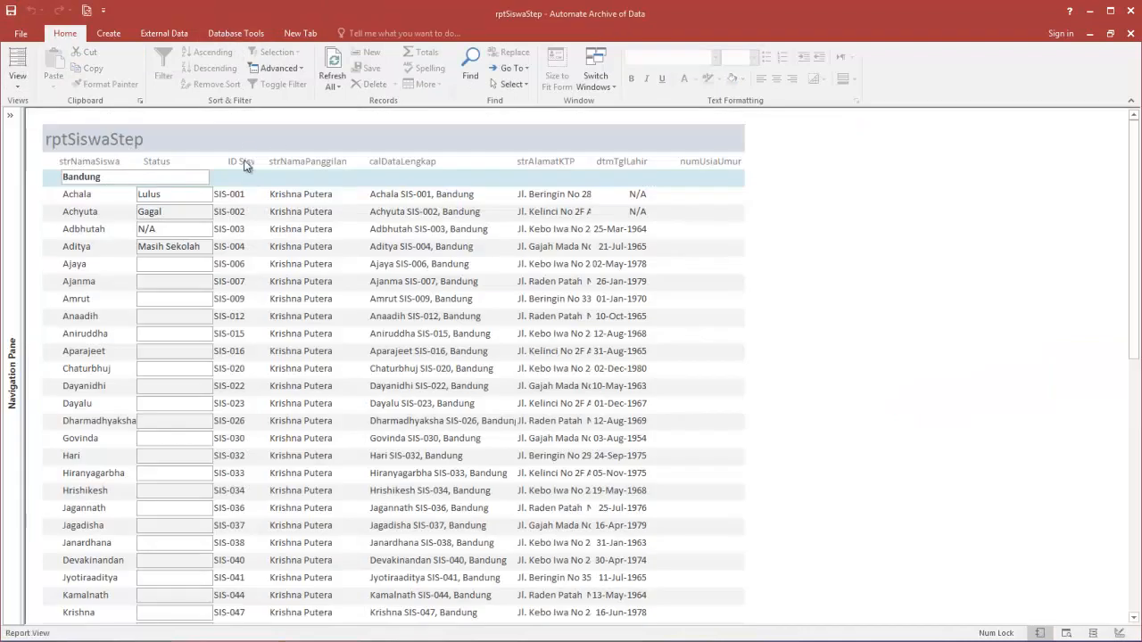
Set the outline line thickness of all Detail boxes in the report design and preview it in Report View.
right_click(247, 148)
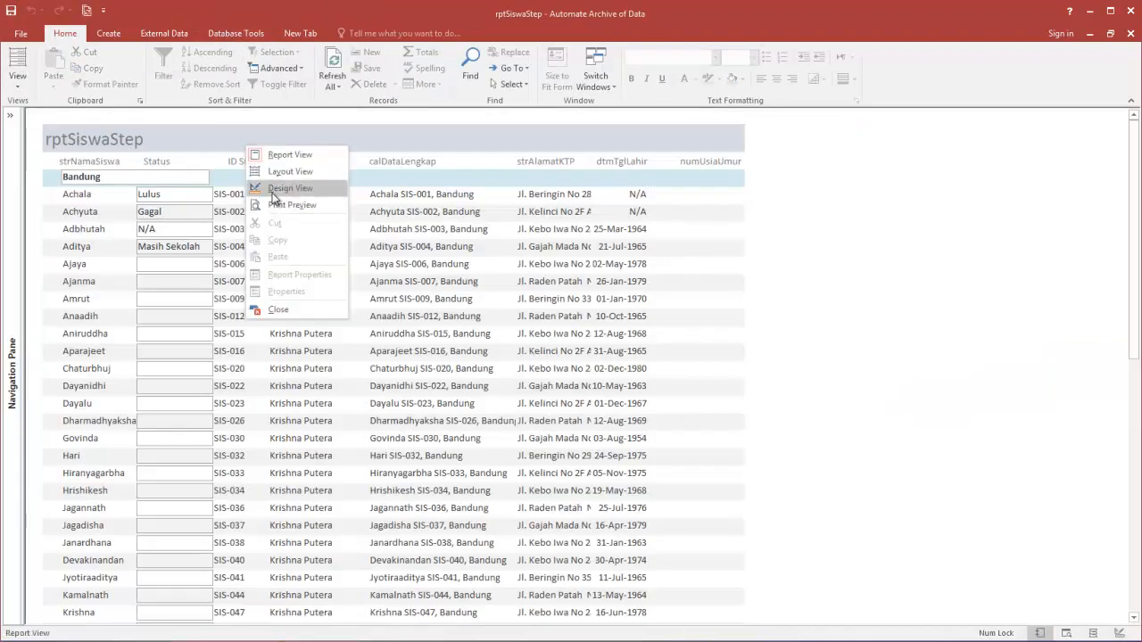
left_click(277, 189)
left_click(37, 243)
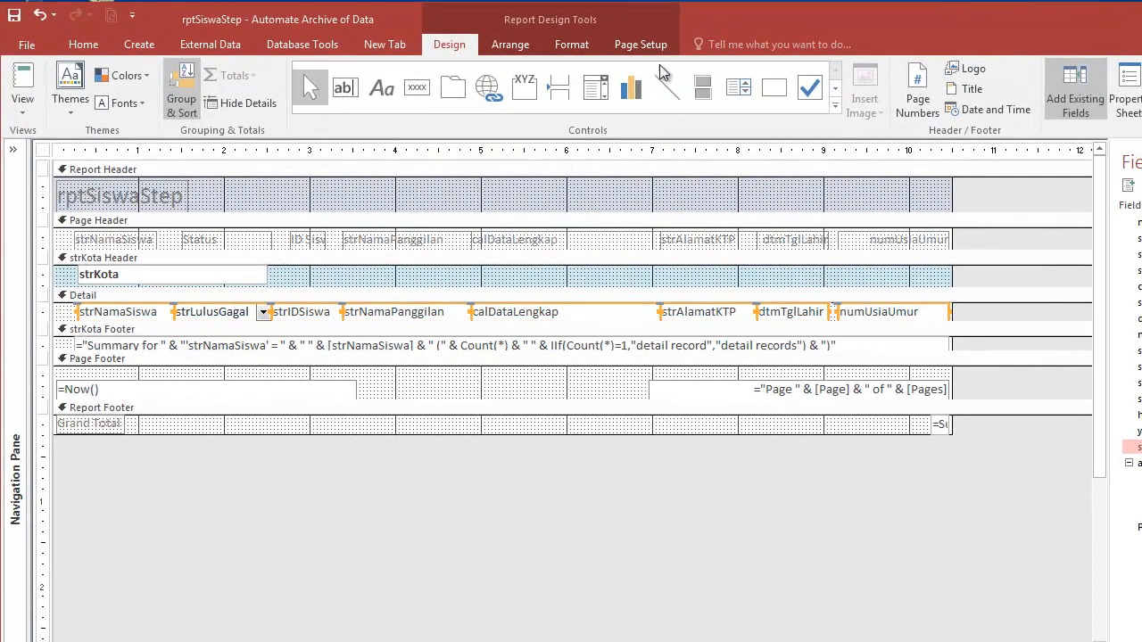
left_click(538, 41)
left_click(775, 90)
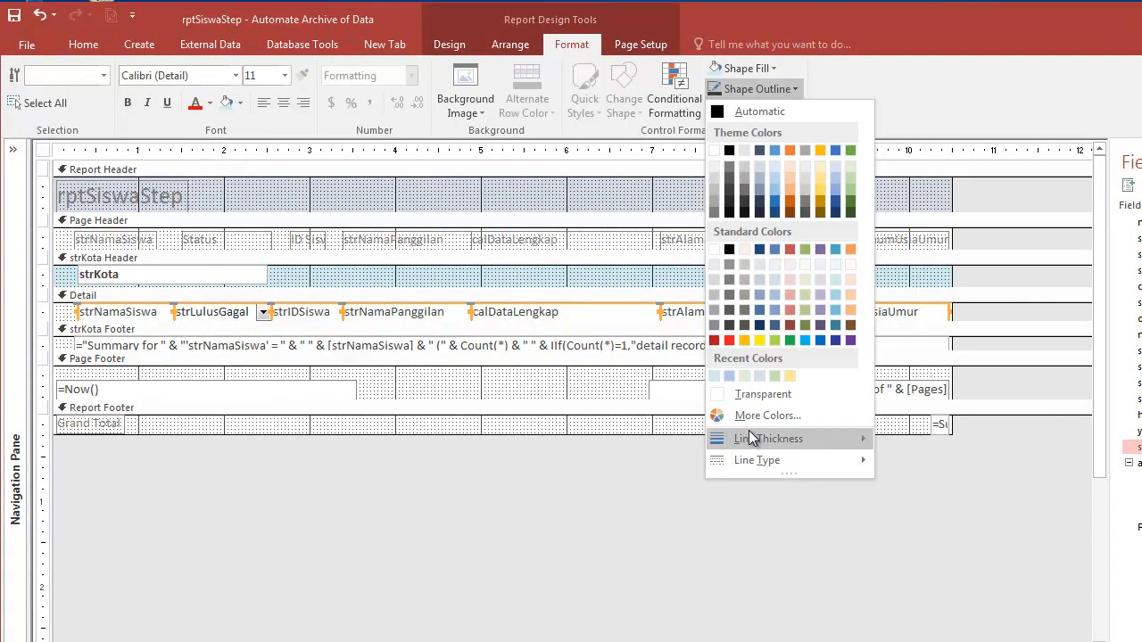
mouse_move(794, 444)
left_click(922, 446)
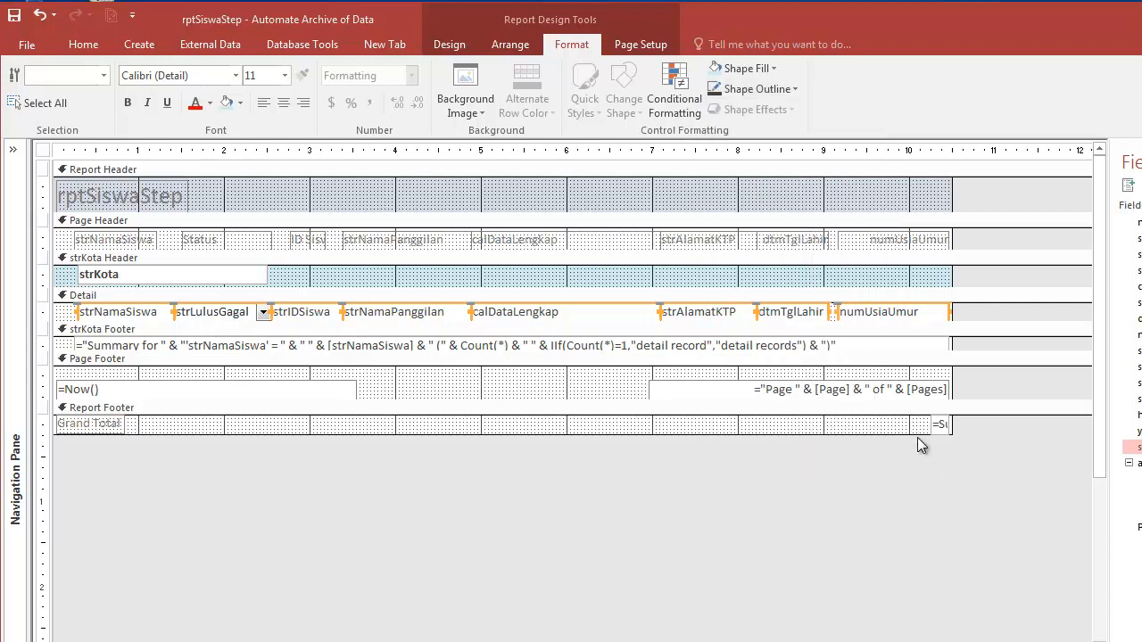
left_click(83, 45)
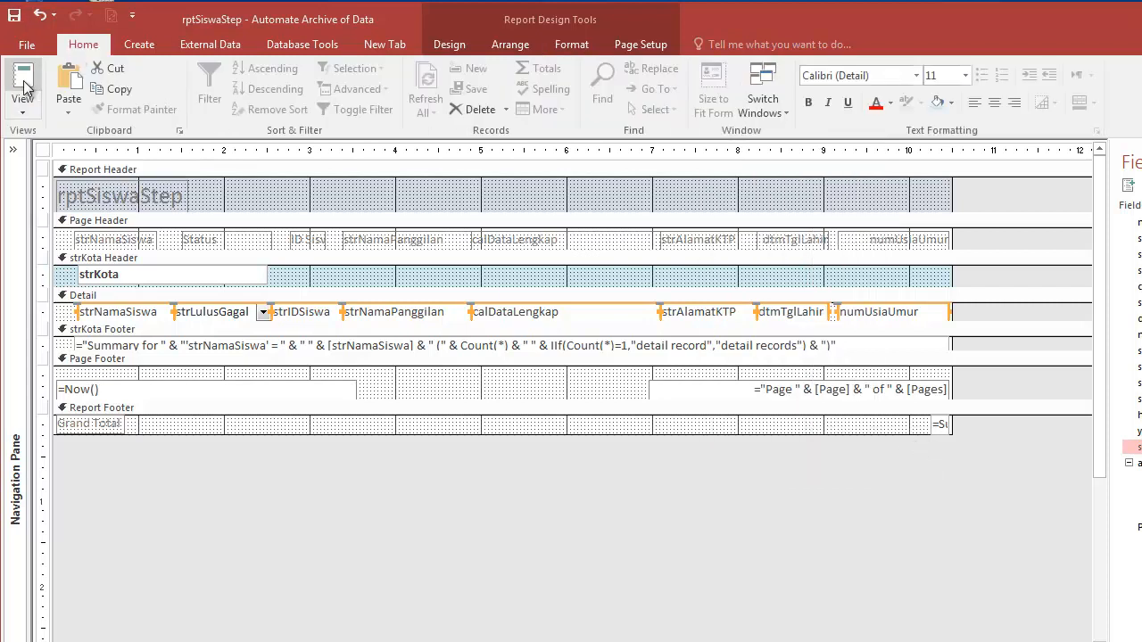
left_click(22, 78)
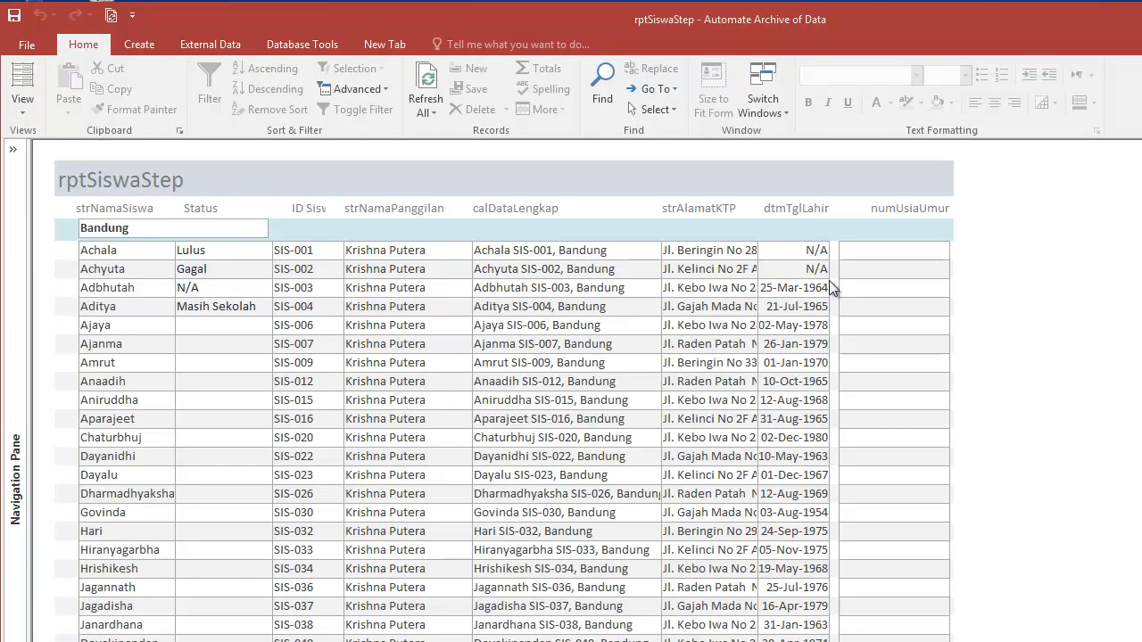
In Layout View, extend the dtmTglLahir heading and boxes rightward to numUsiaUmur, trim their left edge slightly, and return to Report View.
right_click(841, 223)
left_click(898, 248)
left_click(808, 208)
left_click(810, 250, "ctrl")
left_click_drag(831, 249, 841, 250)
left_click_drag(760, 250, 764, 251)
left_click(861, 210)
left_click(877, 249)
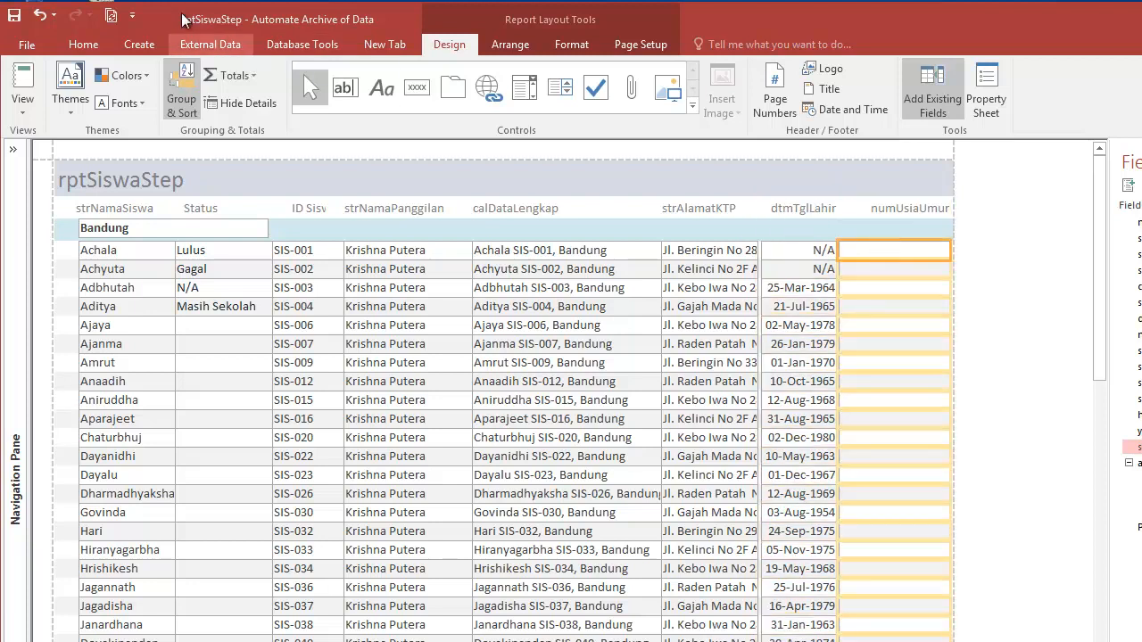
left_click(83, 43)
left_click(37, 73)
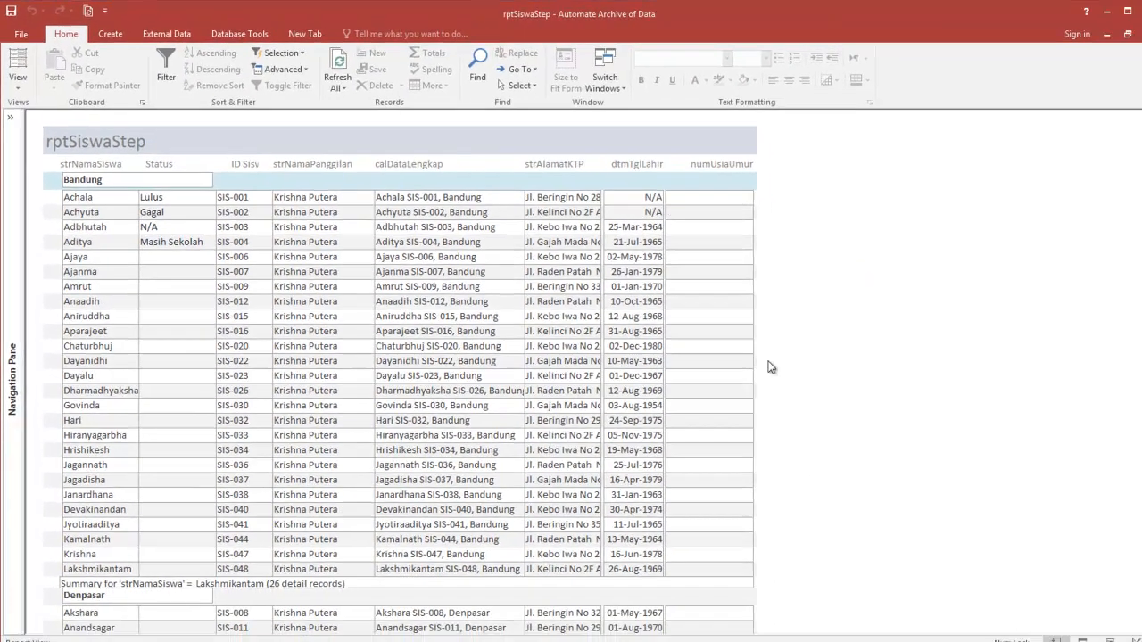
Increase the height of the strKota Footer section slightly in Design View and check the group summary in Report View.
right_click(974, 461)
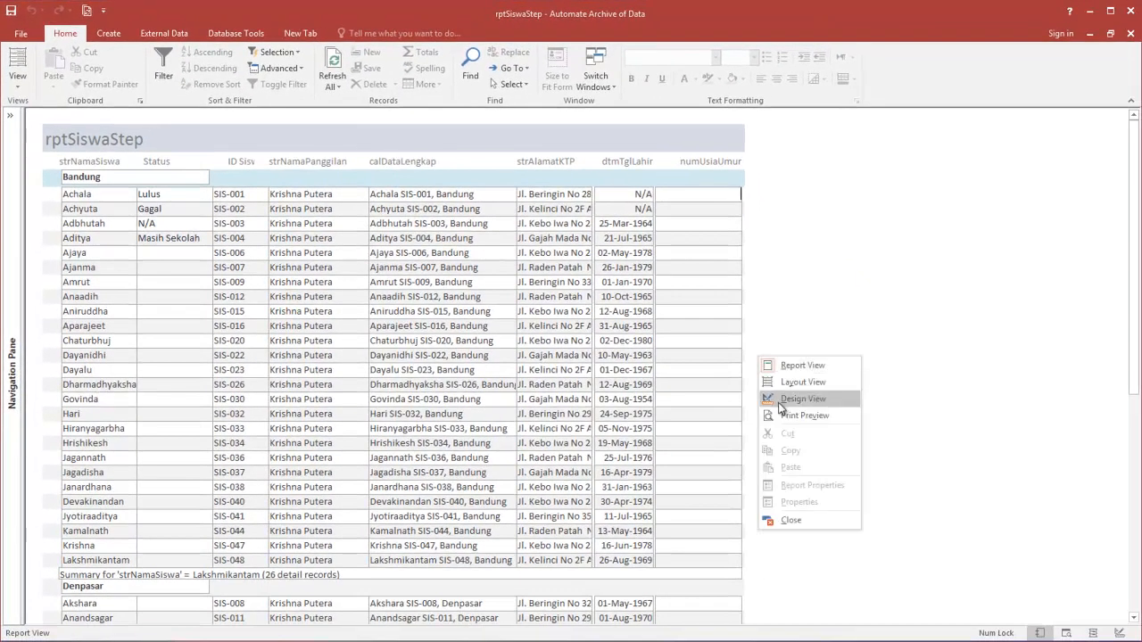
left_click(781, 403)
left_click_drag(149, 274, 148, 285)
left_click(33, 267)
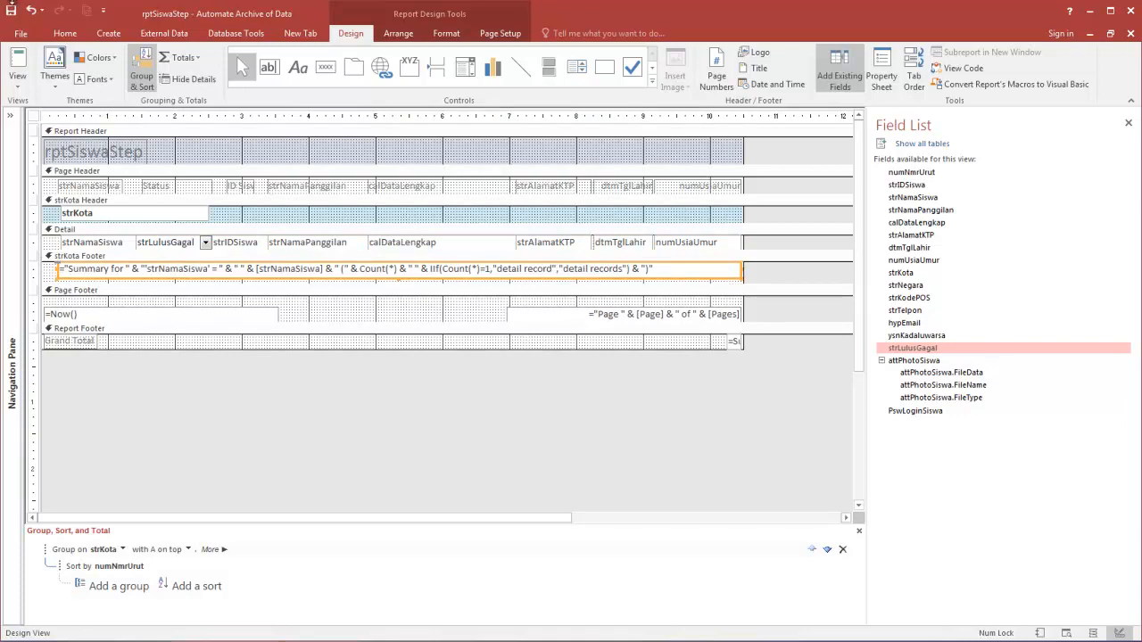
left_click(16, 61)
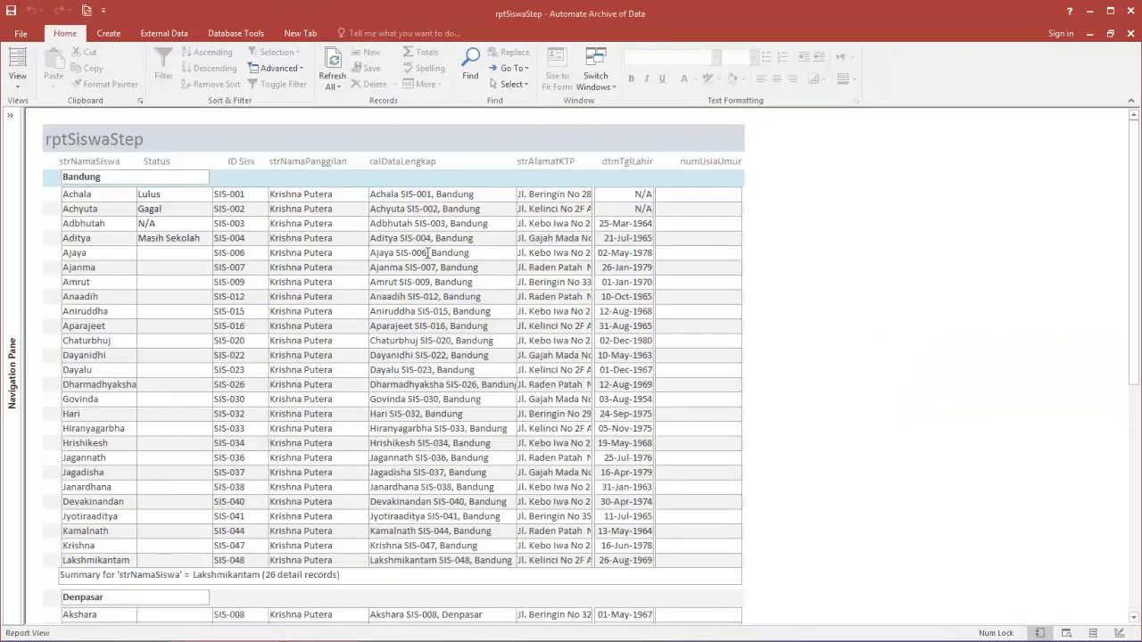
scroll(300, 446, "down", 2)
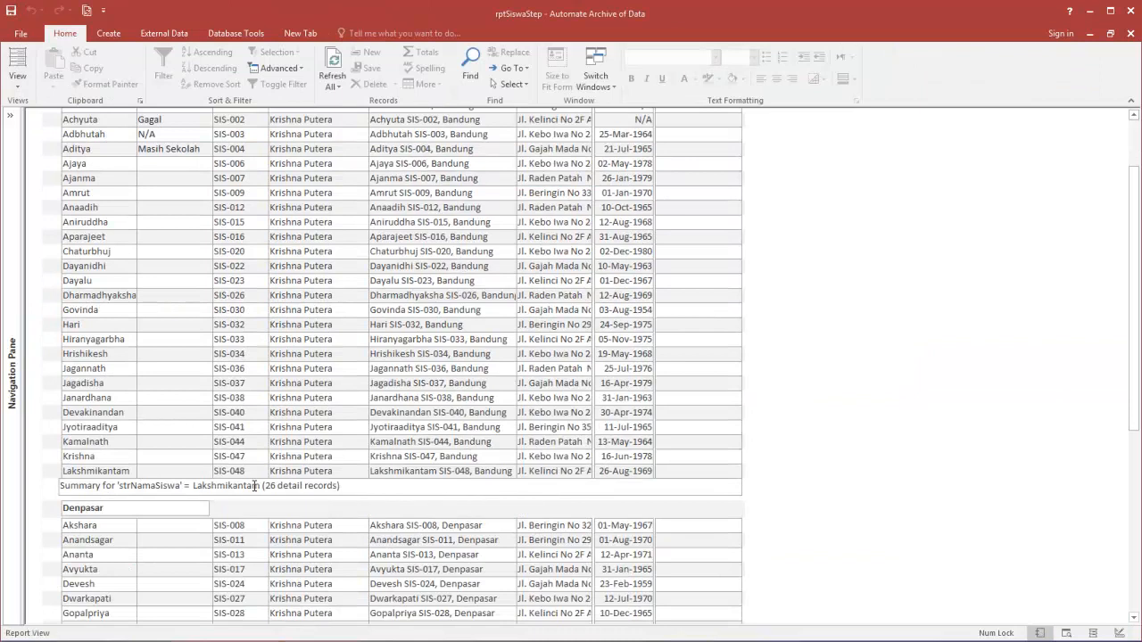
scroll(254, 486, "up", 1)
In Design View, move the strKota Footer summary box slightly right to line up with the strNamaSiswa Detail box.
left_click(18, 80)
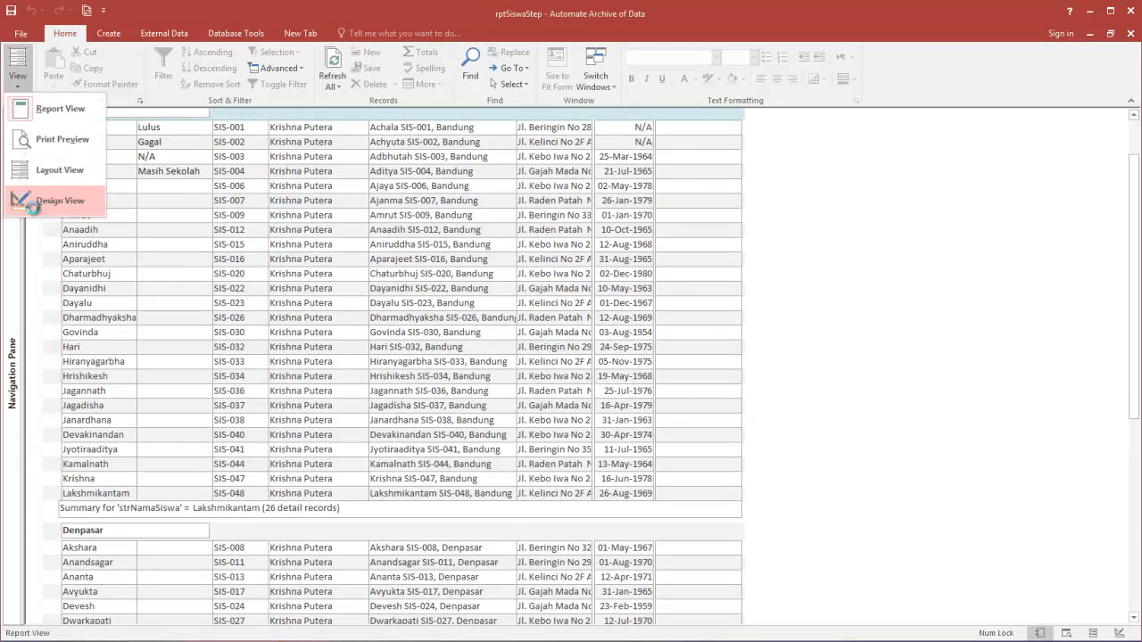
left_click(33, 204)
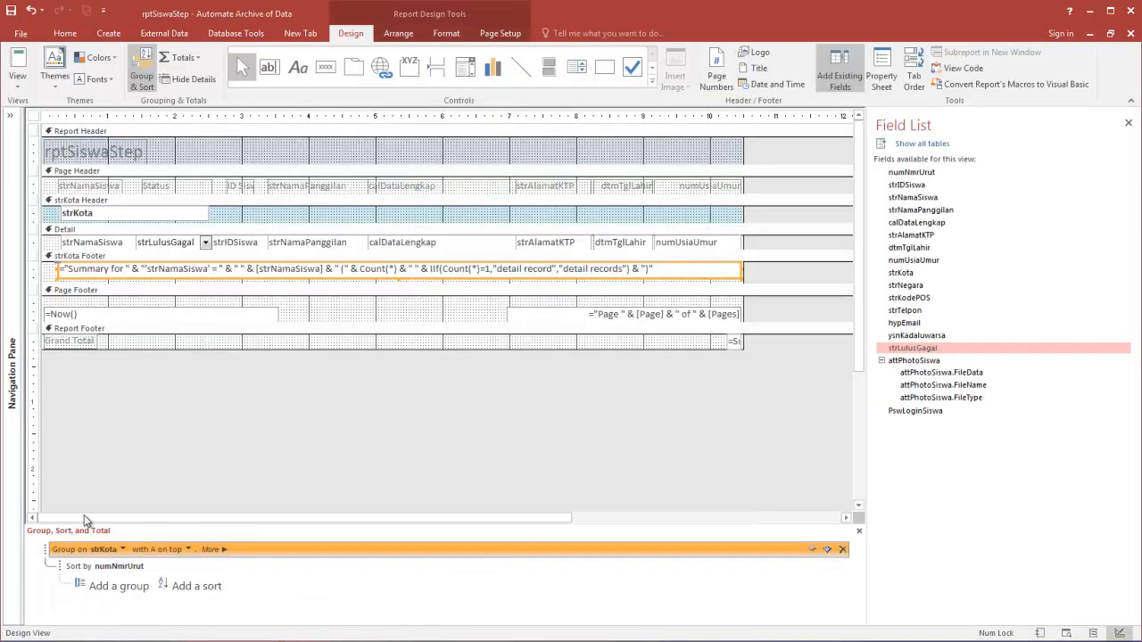
left_click(77, 276)
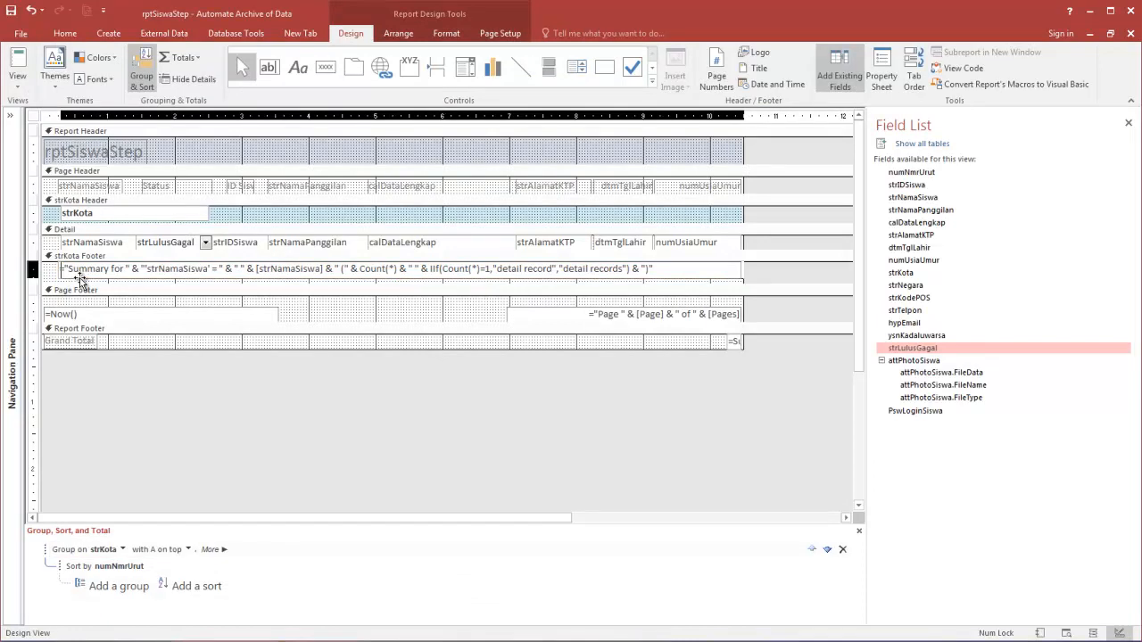
left_click(77, 277)
Save the report design, preview it in Report View and close the report.
left_click(11, 11)
left_click(16, 64)
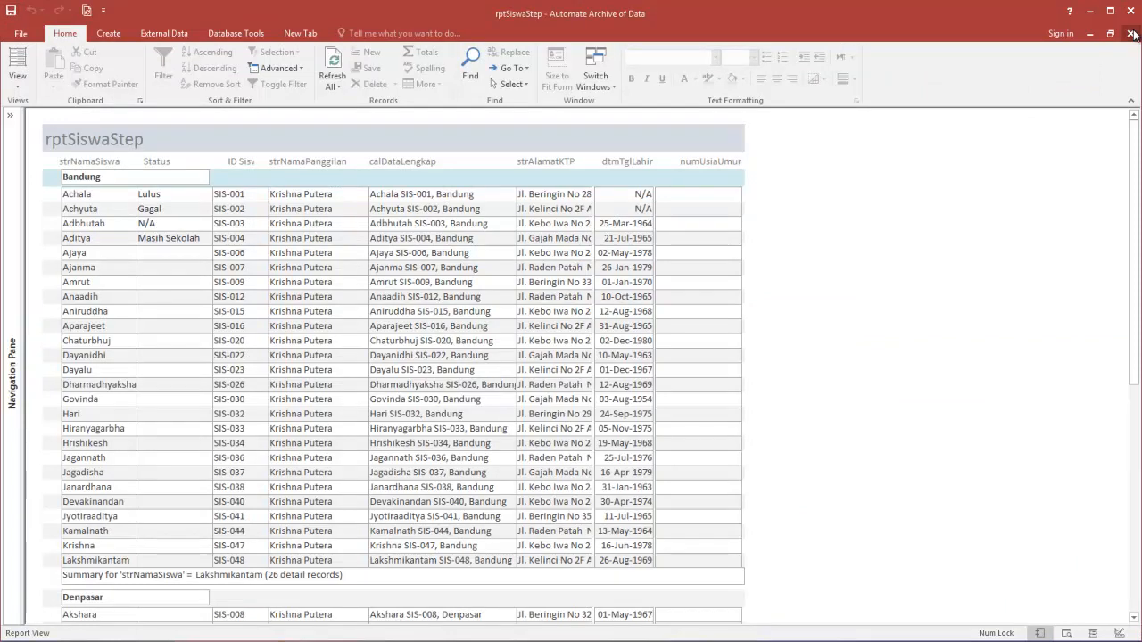
left_click(1131, 33)
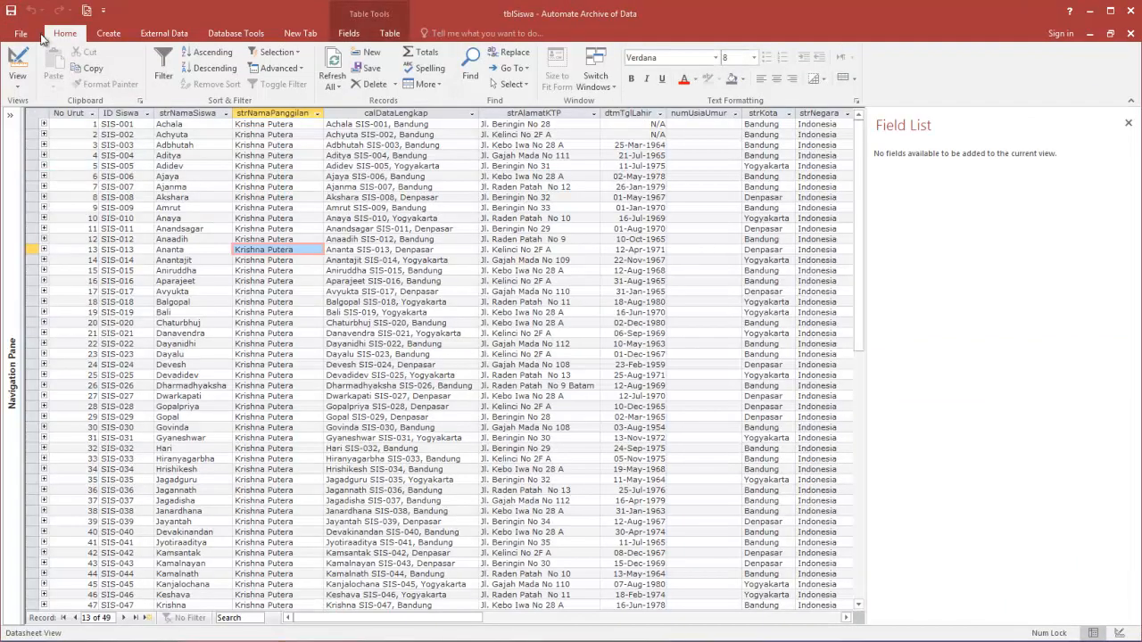
Show the list of database objects, create a blank report and switch it to Design View.
left_click(553, 230)
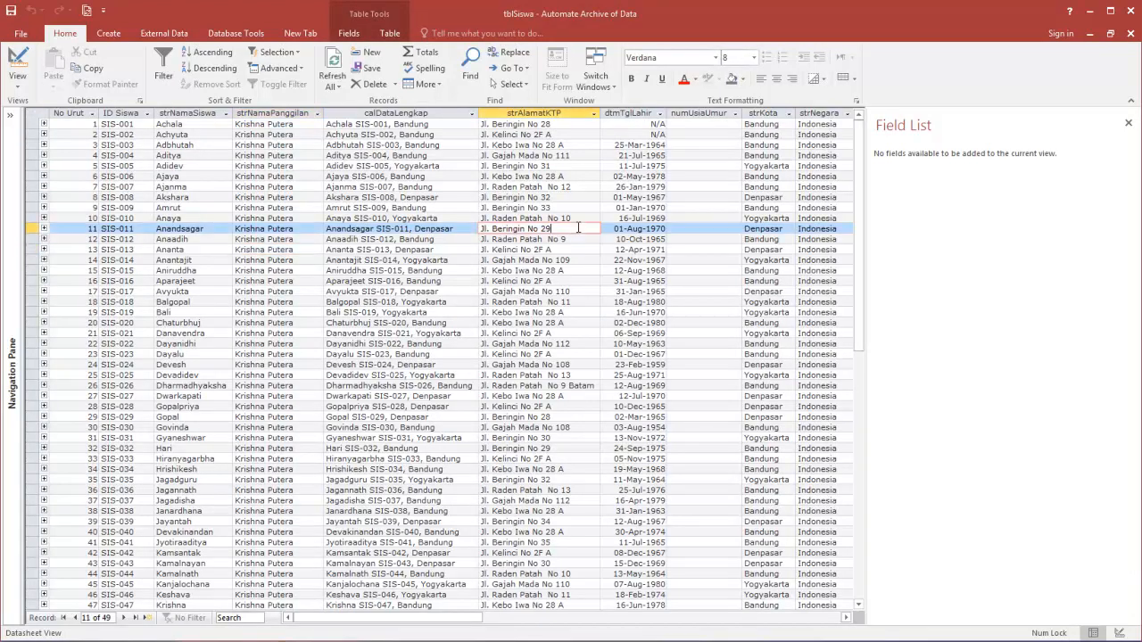
left_click(10, 116)
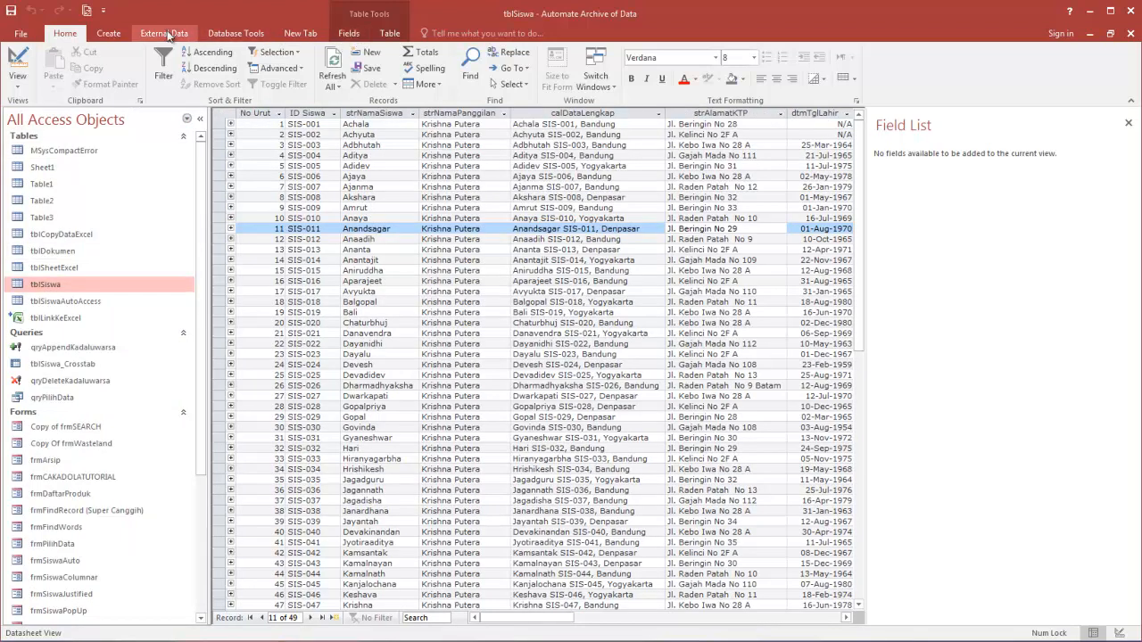
left_click(109, 33)
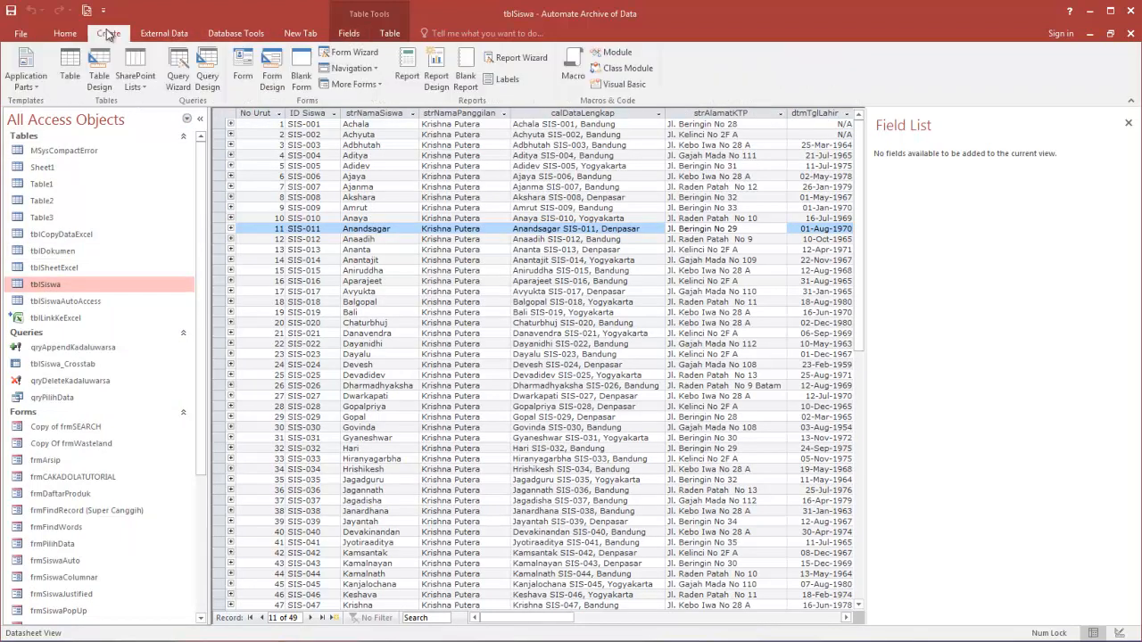
left_click(467, 70)
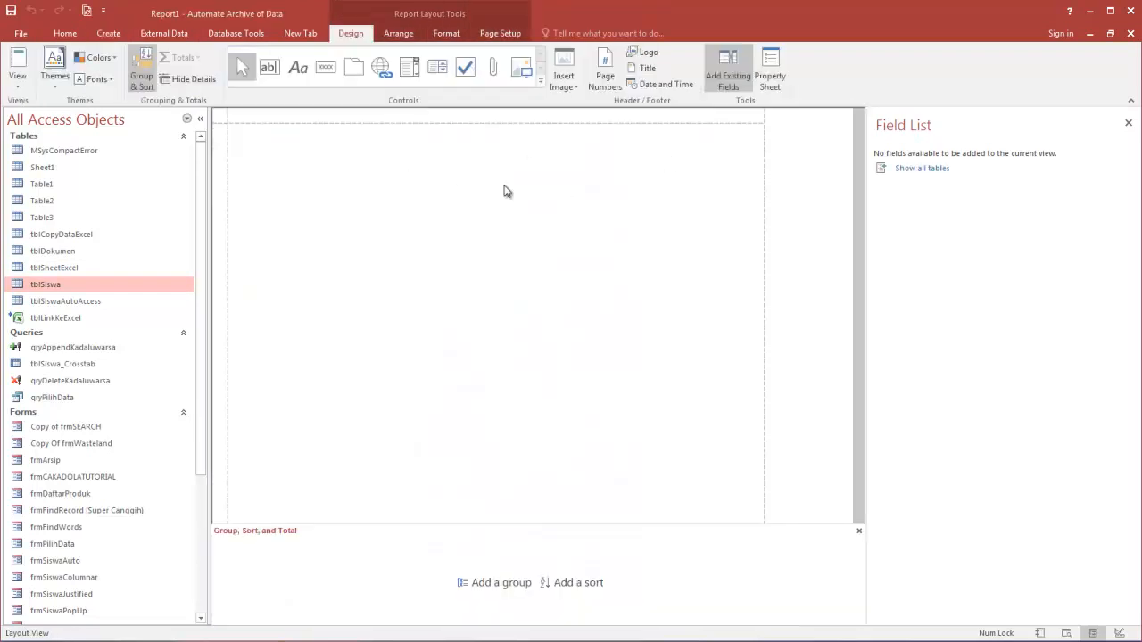
right_click(326, 214)
left_click(354, 267)
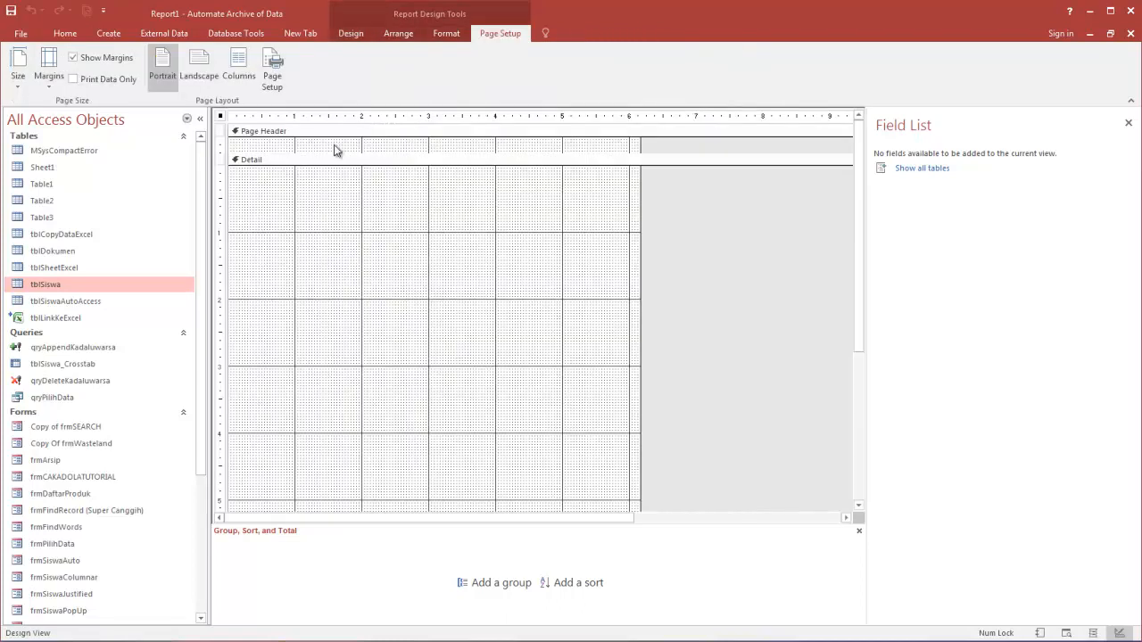
Set the blank report's Record Source to tblSiswa.
double_click(221, 117)
left_click(926, 177)
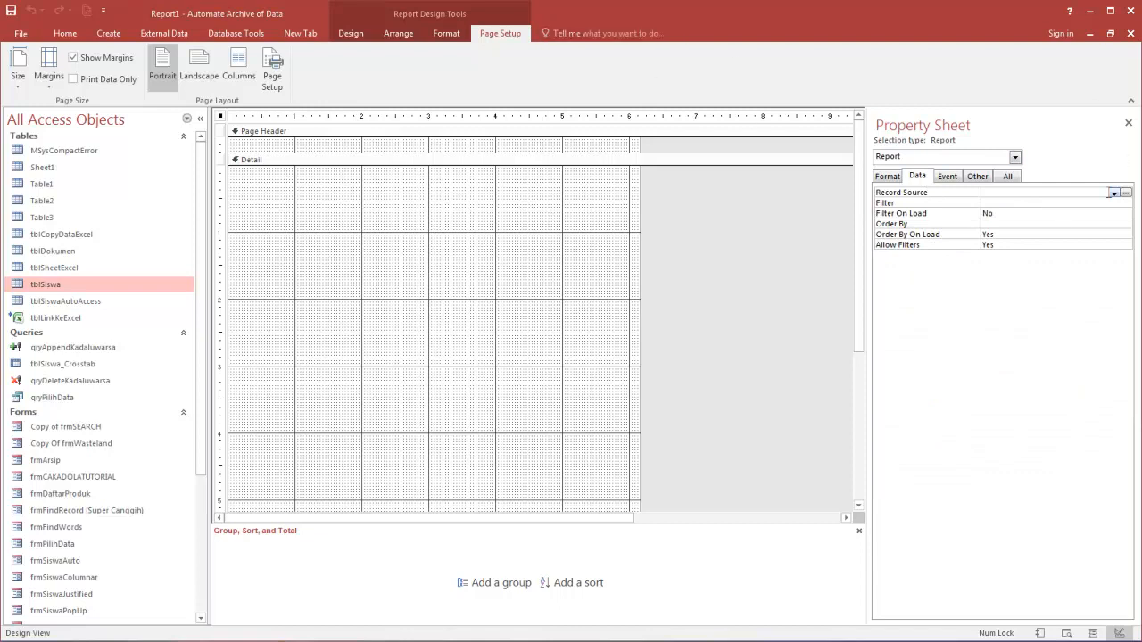
left_click(1117, 194)
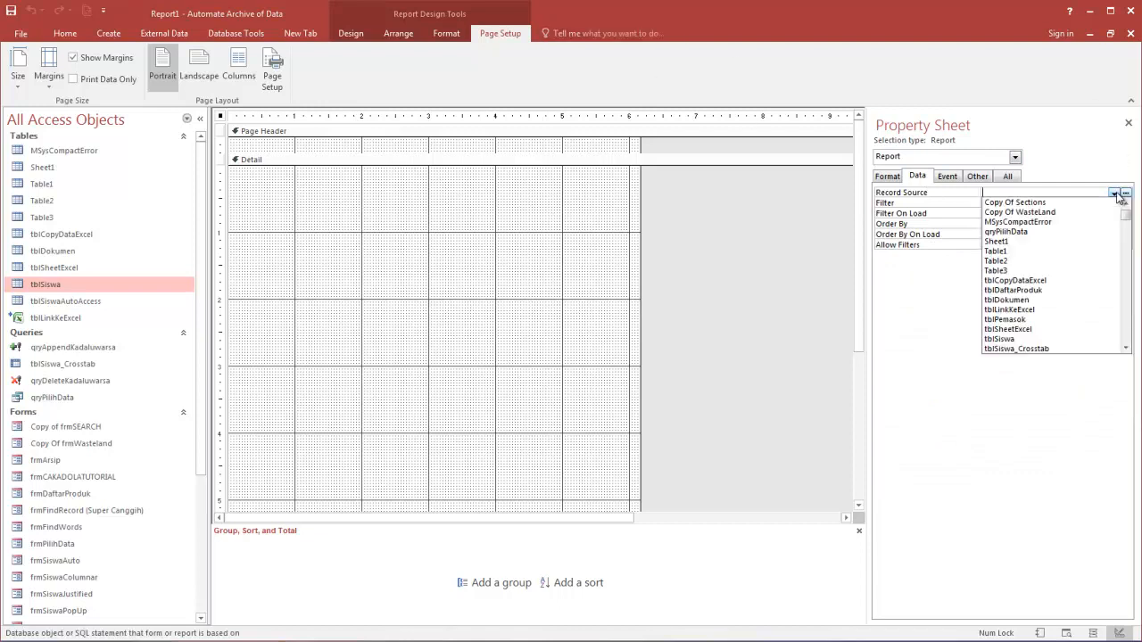
left_click(1032, 340)
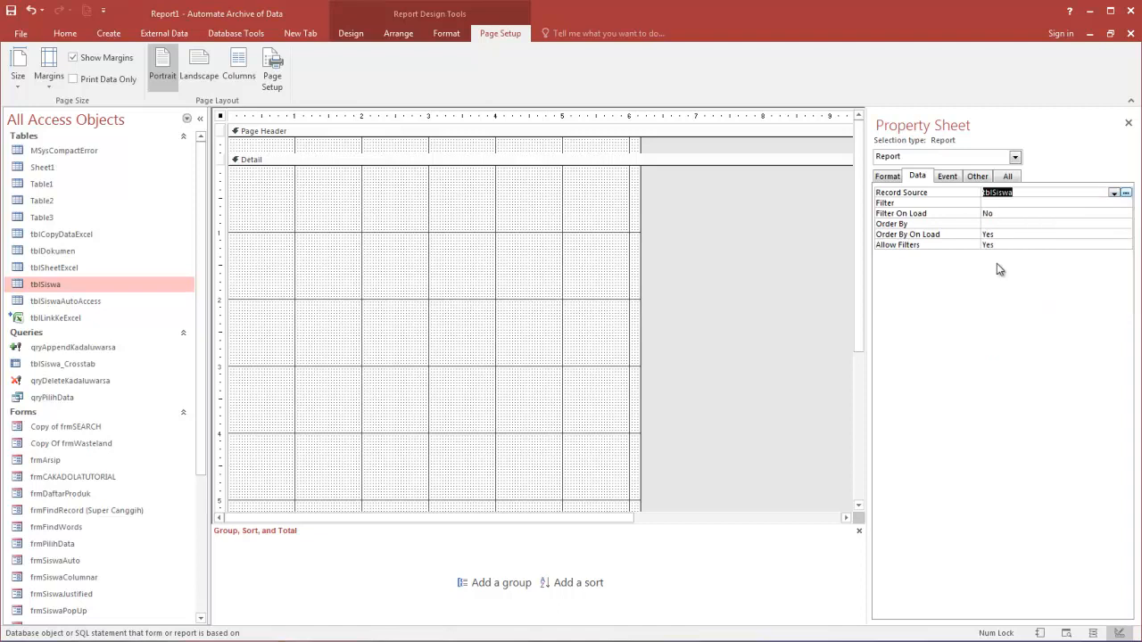
left_click(750, 191)
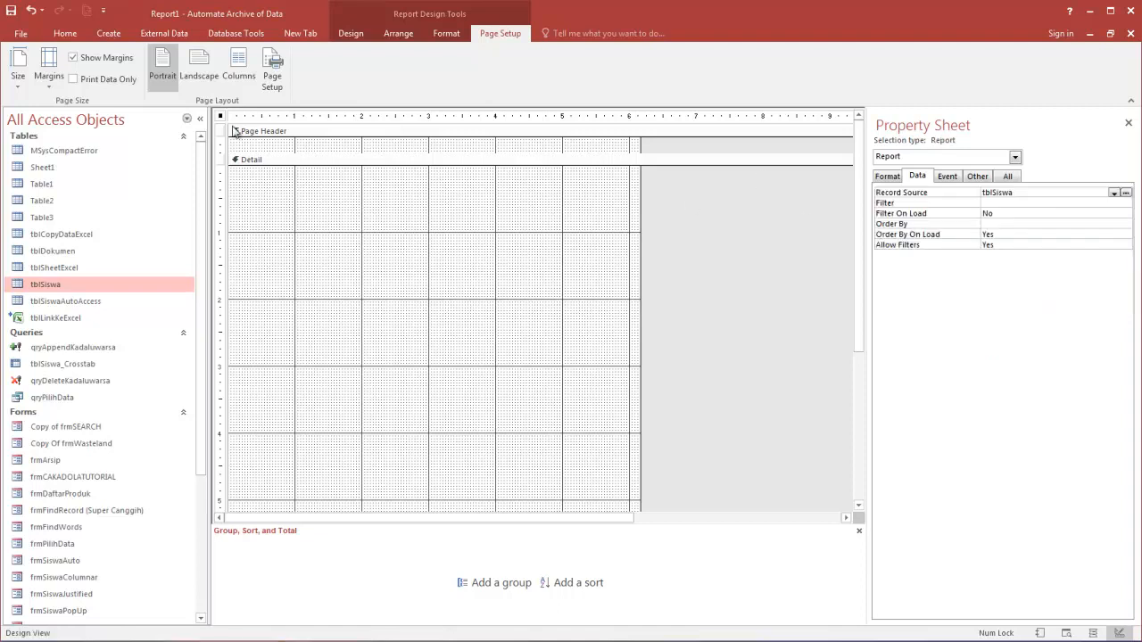
Add the twelve fields from numNmrUrut through strTelpon to the upper left area of the Detail section.
left_click(446, 34)
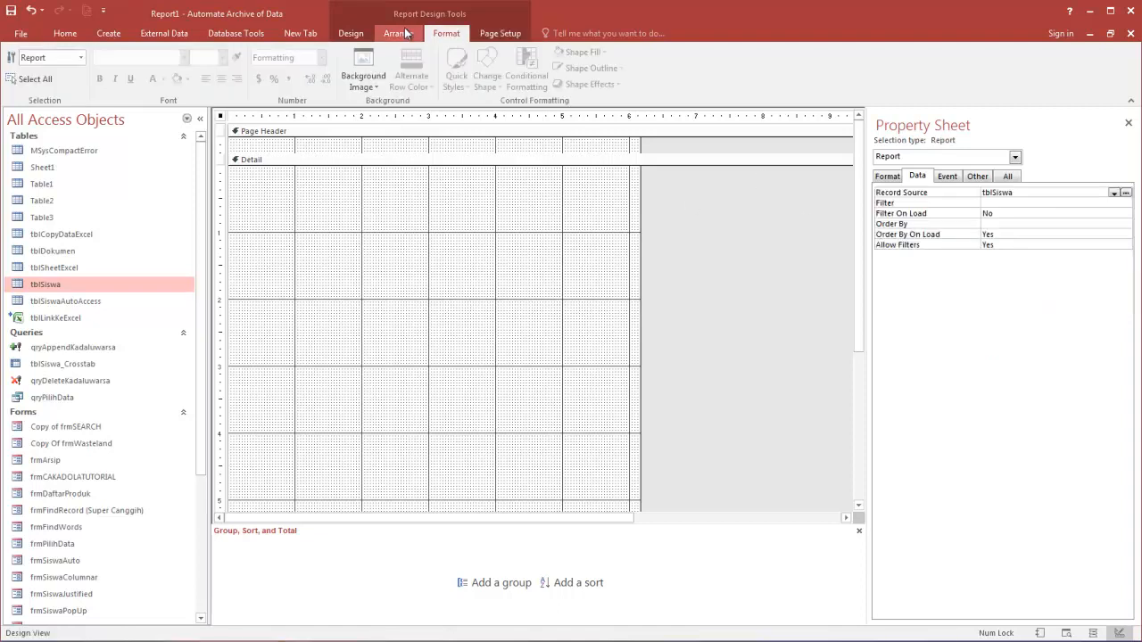
left_click(398, 33)
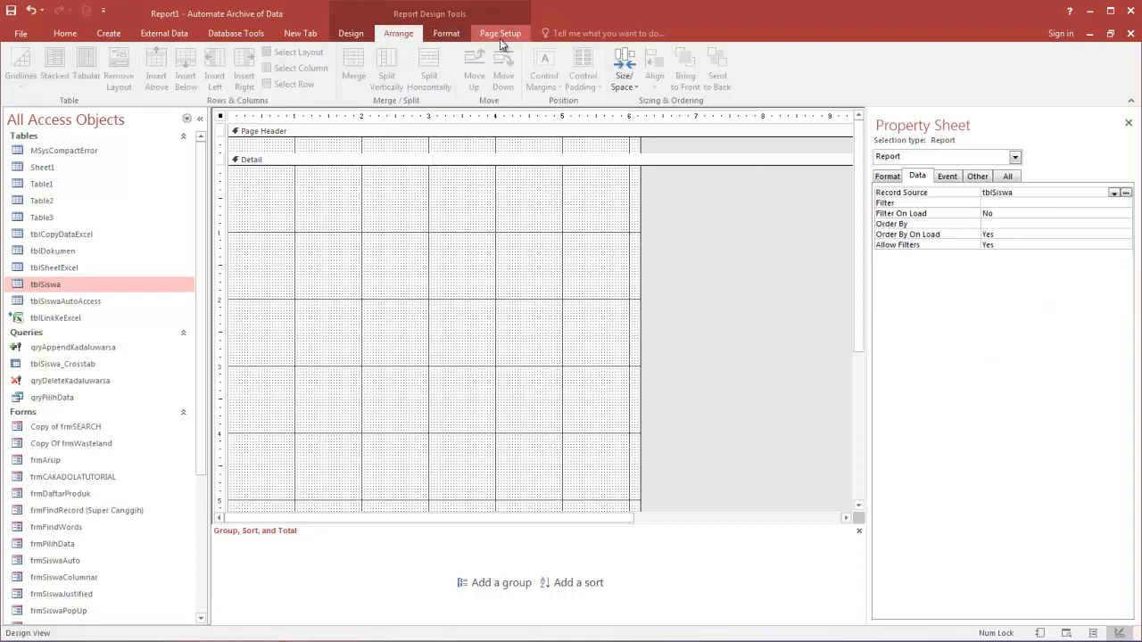
left_click(350, 33)
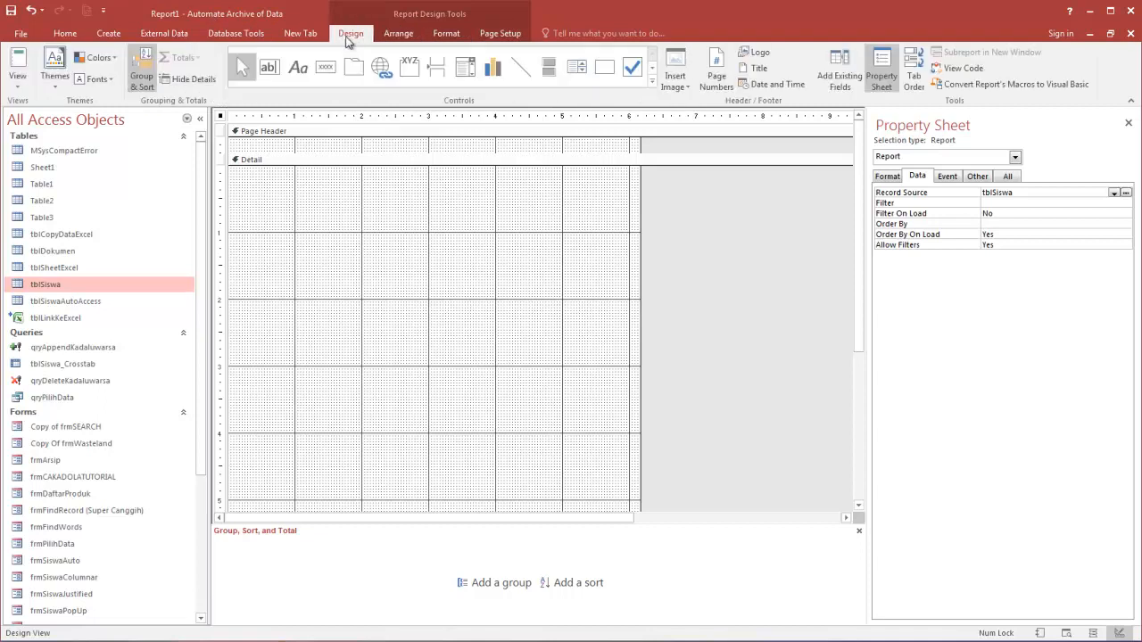
left_click(840, 78)
left_click(918, 173)
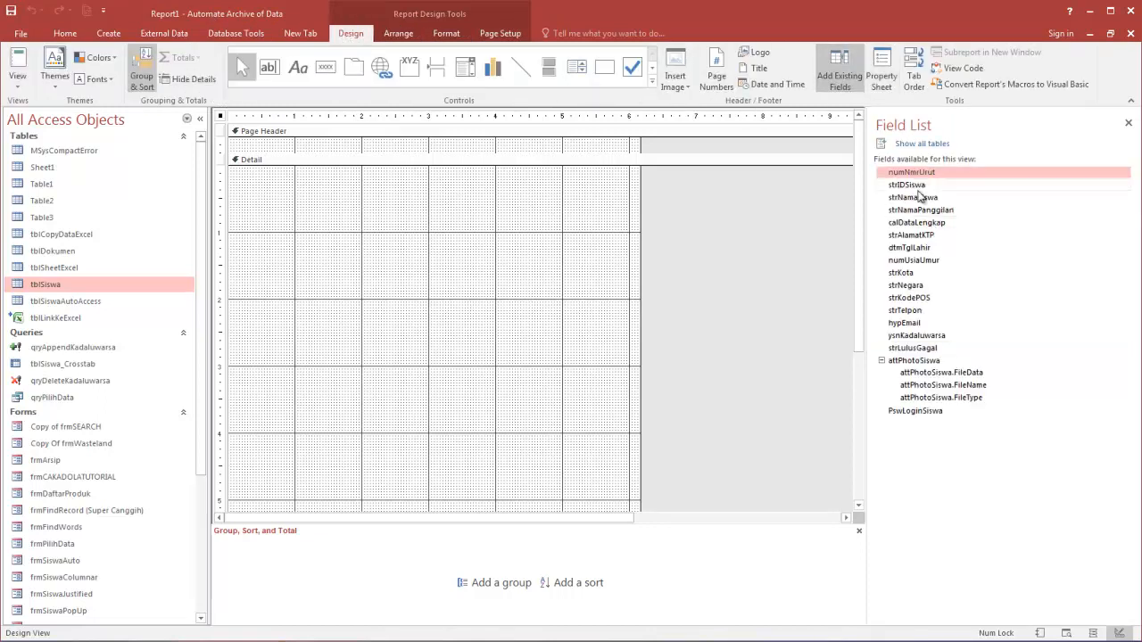
left_click(917, 185, "ctrl")
left_click(916, 197, "ctrl")
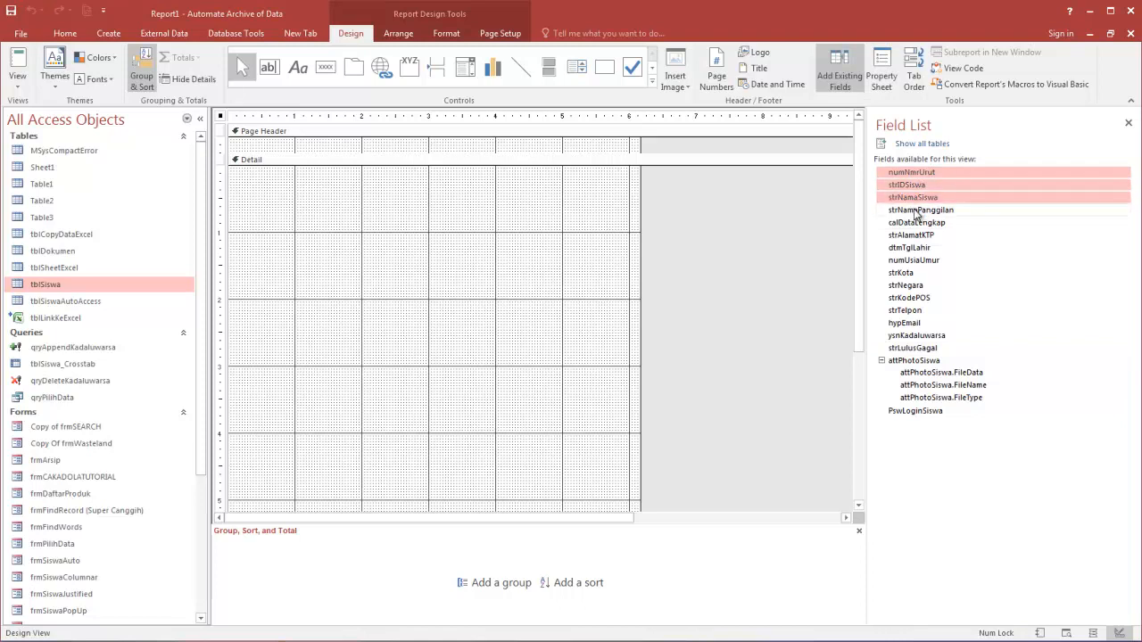
left_click(914, 210, "ctrl")
left_click(914, 223, "ctrl")
left_click(914, 235, "ctrl")
left_click(916, 248, "ctrl")
left_click(915, 260, "ctrl")
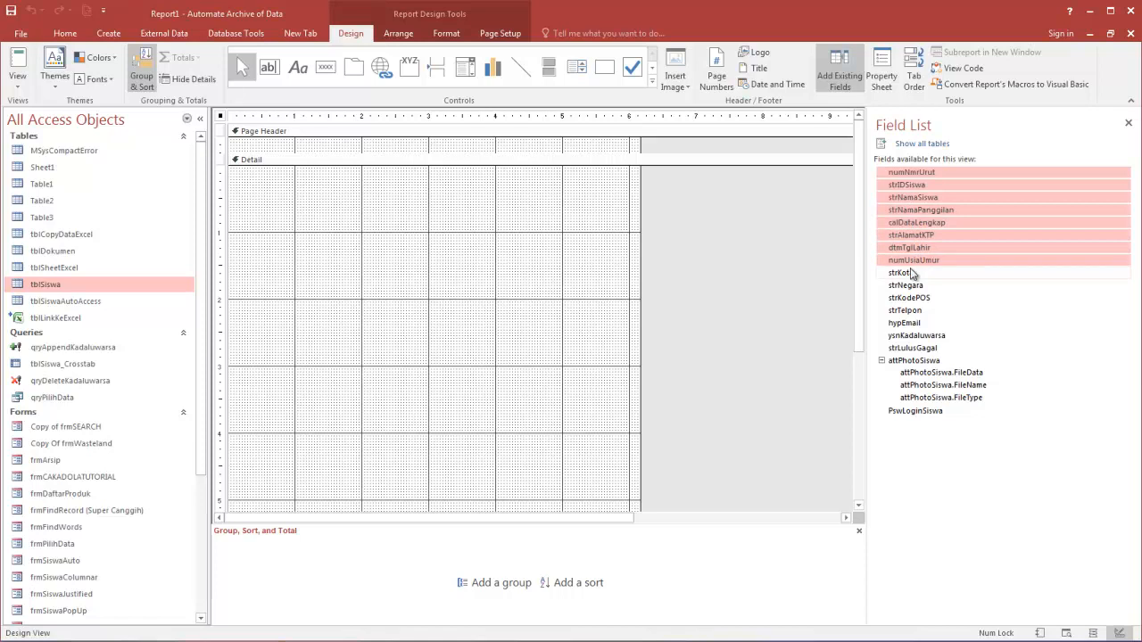
left_click(911, 273, "ctrl")
left_click(909, 286, "ctrl")
left_click(907, 298, "ctrl")
left_click(905, 310, "ctrl")
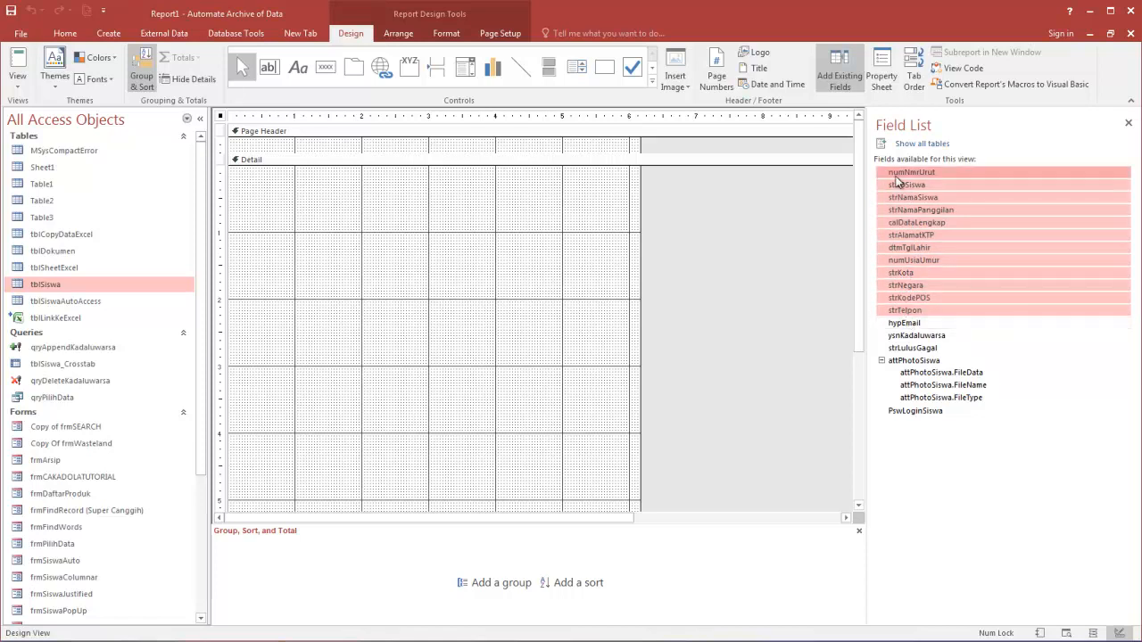
left_click_drag(898, 181, 329, 191)
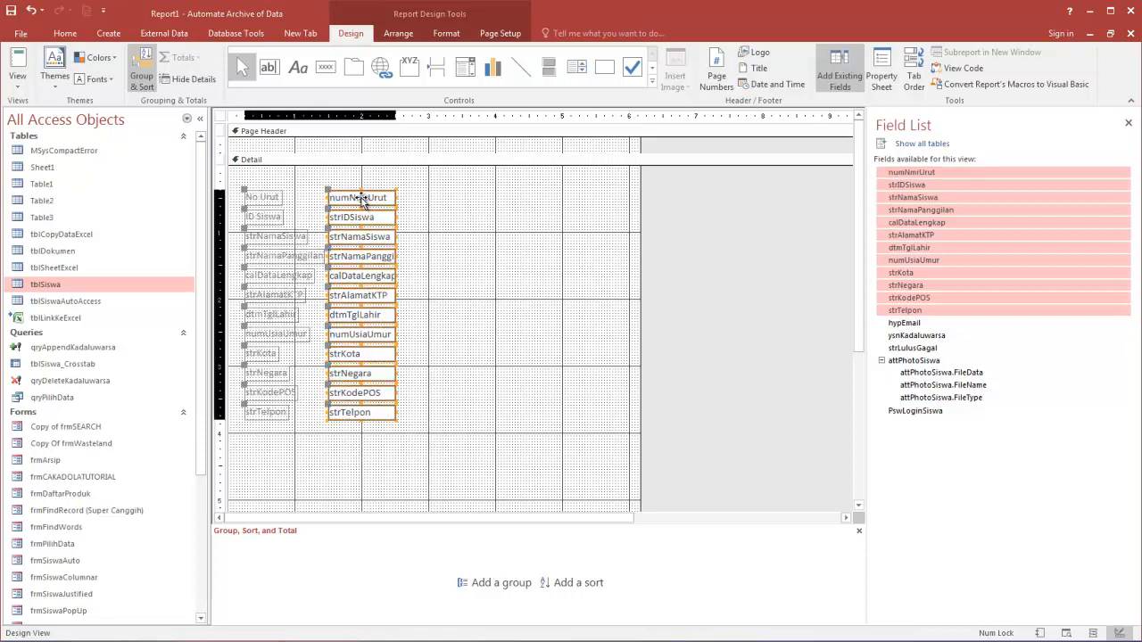
Save the new report under the name rptSiswaAuto.
left_click(11, 12)
type("rptSiswaAuto")
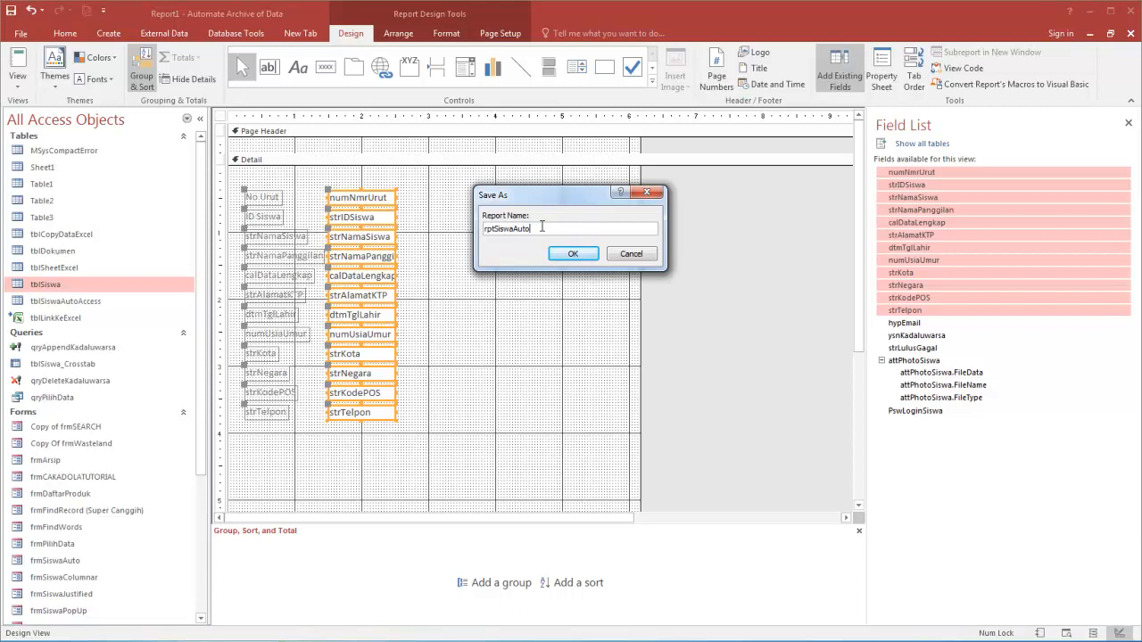
key("Return")
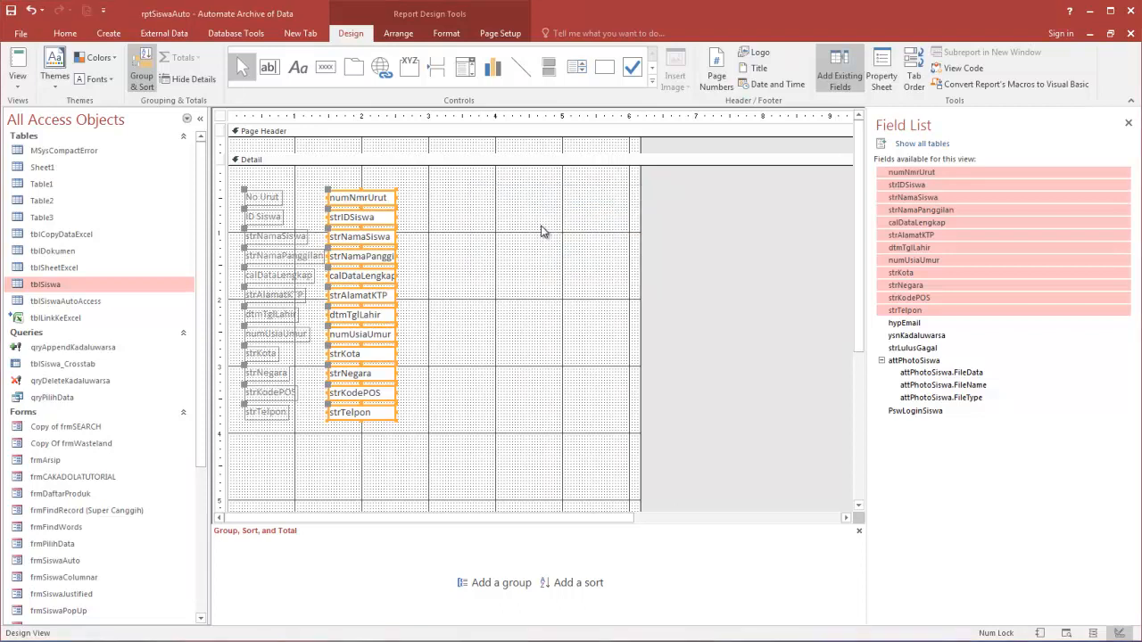
Preview the report's records in Report View and return to Design View.
left_click(17, 64)
right_click(449, 232)
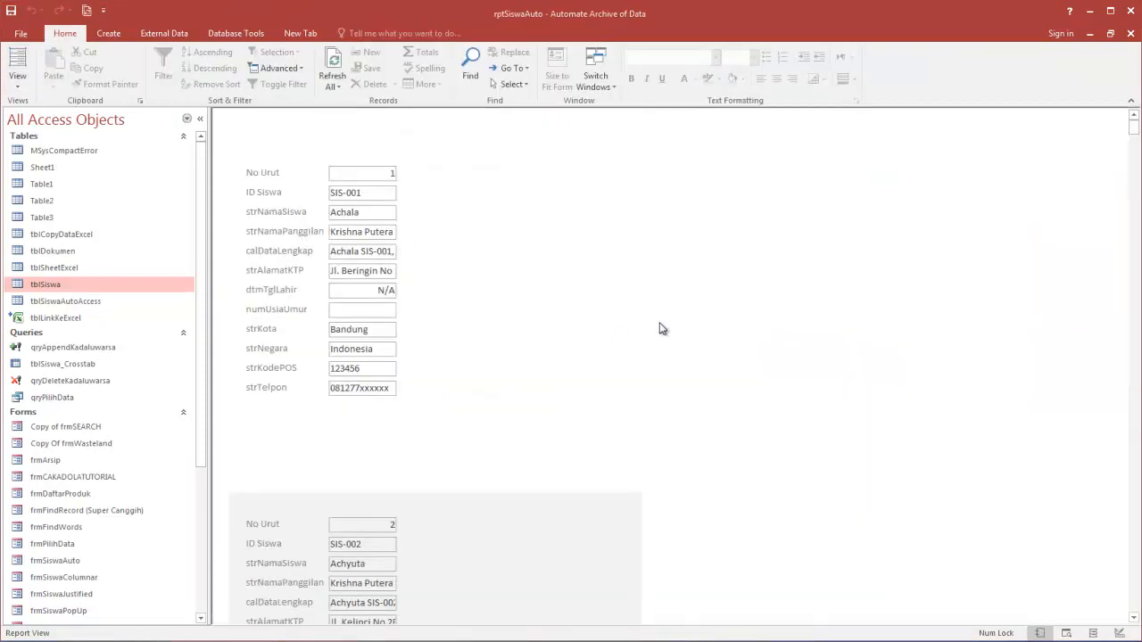
left_click(505, 297)
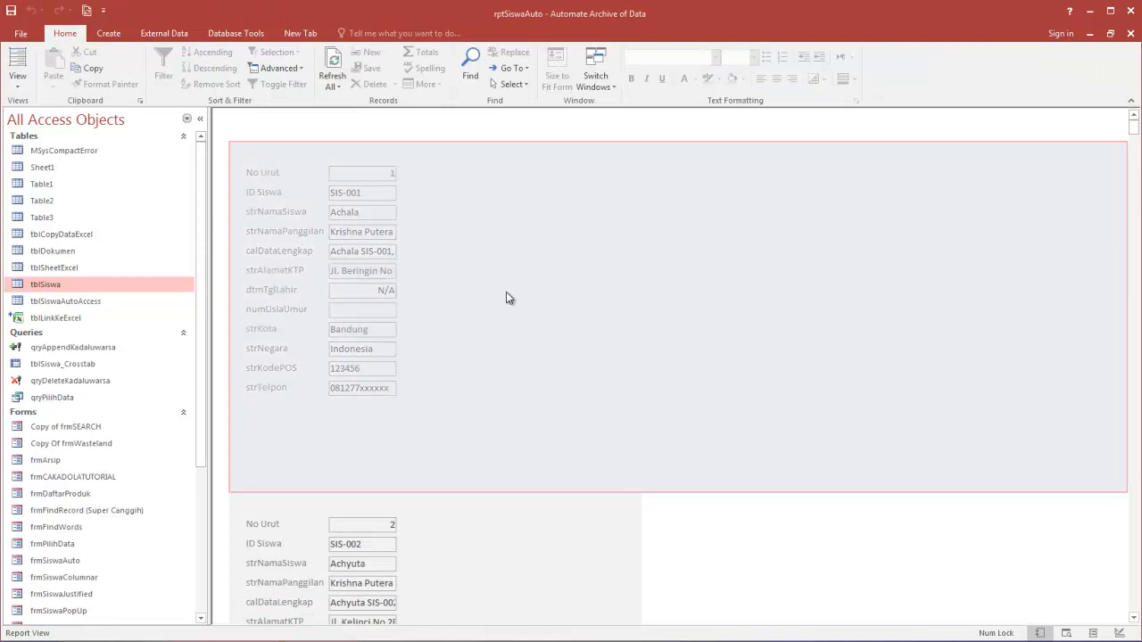
left_click(17, 79)
left_click(51, 198)
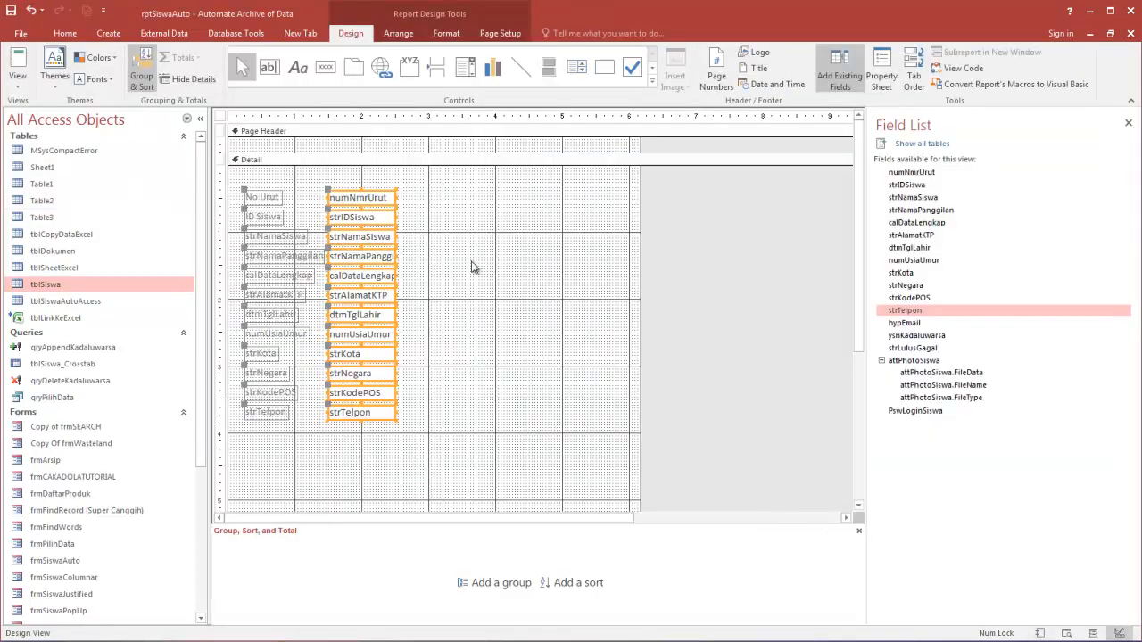
Shorten the Detail section so that it ends just below the strTelpon field.
left_click(429, 281)
scroll(429, 357, "down", 3)
left_click_drag(405, 382, 413, 281)
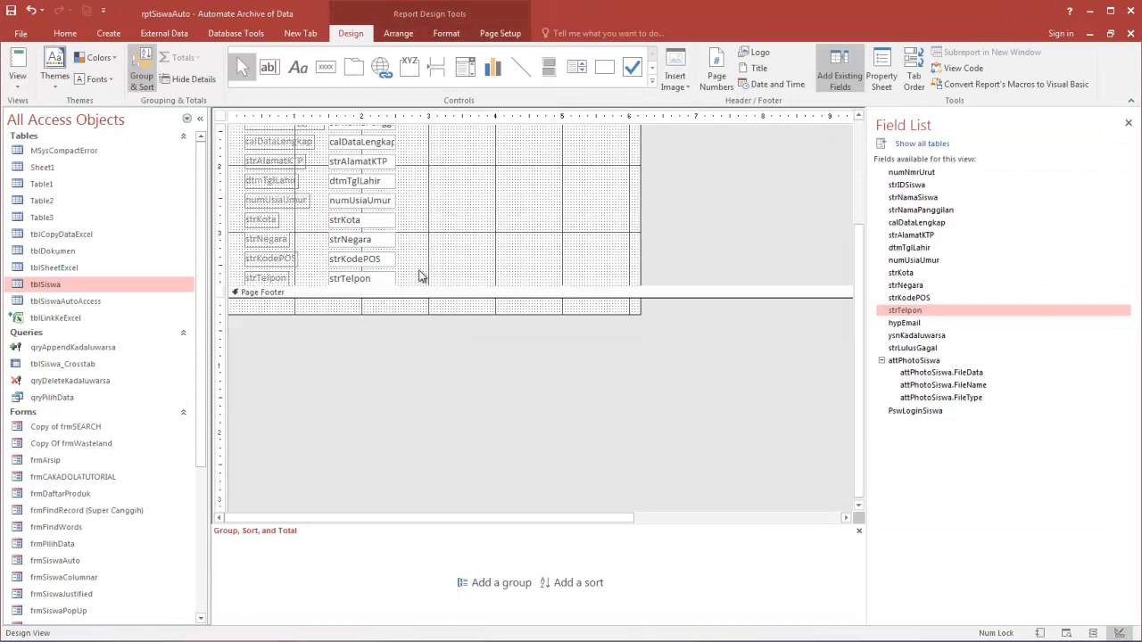
Move all twelve fields and their labels slightly upward, closer to the start of the Detail section.
scroll(419, 275, "up", 3)
left_click_drag(219, 190, 220, 191)
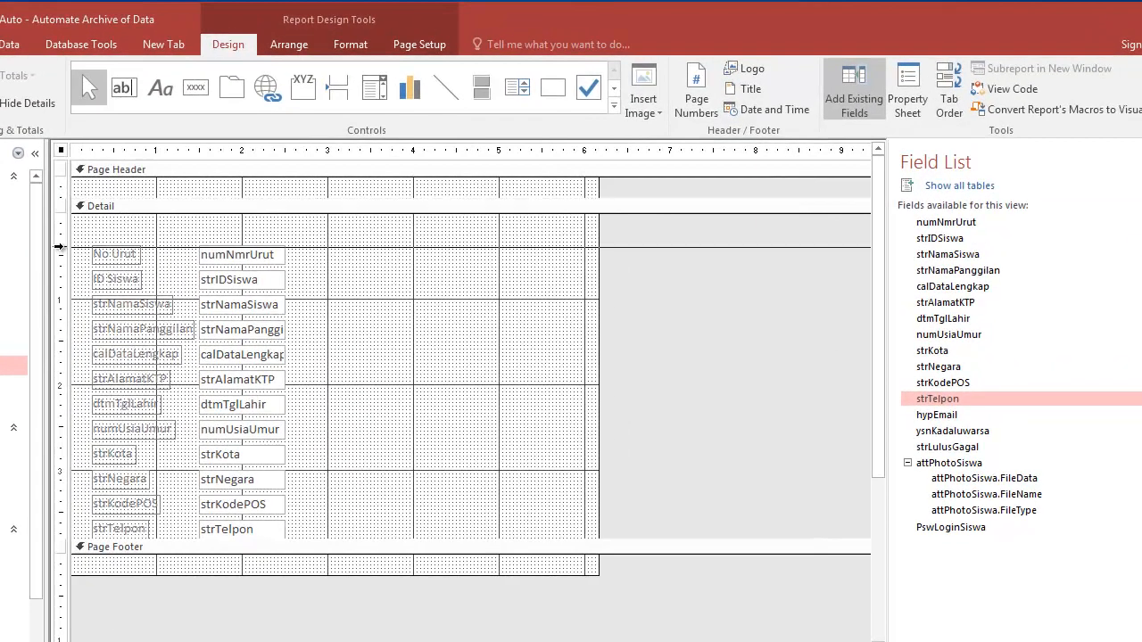
left_click_drag(58, 246, 58, 538)
left_click_drag(232, 260, 233, 238)
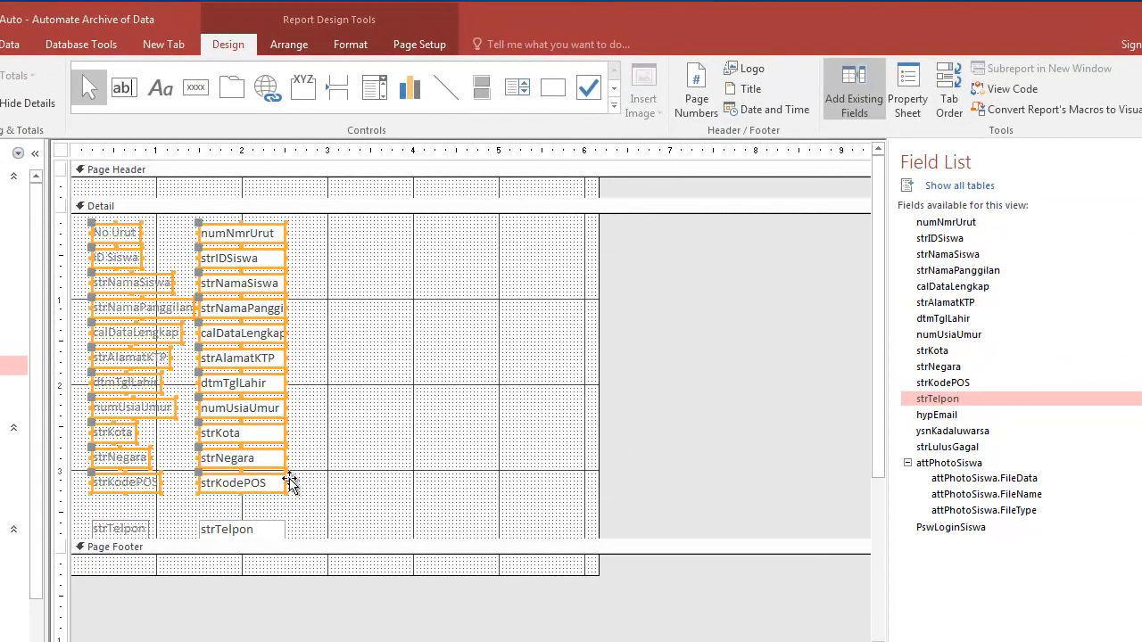
key("ctrl+z")
left_click_drag(355, 538, 118, 233)
left_click(389, 294)
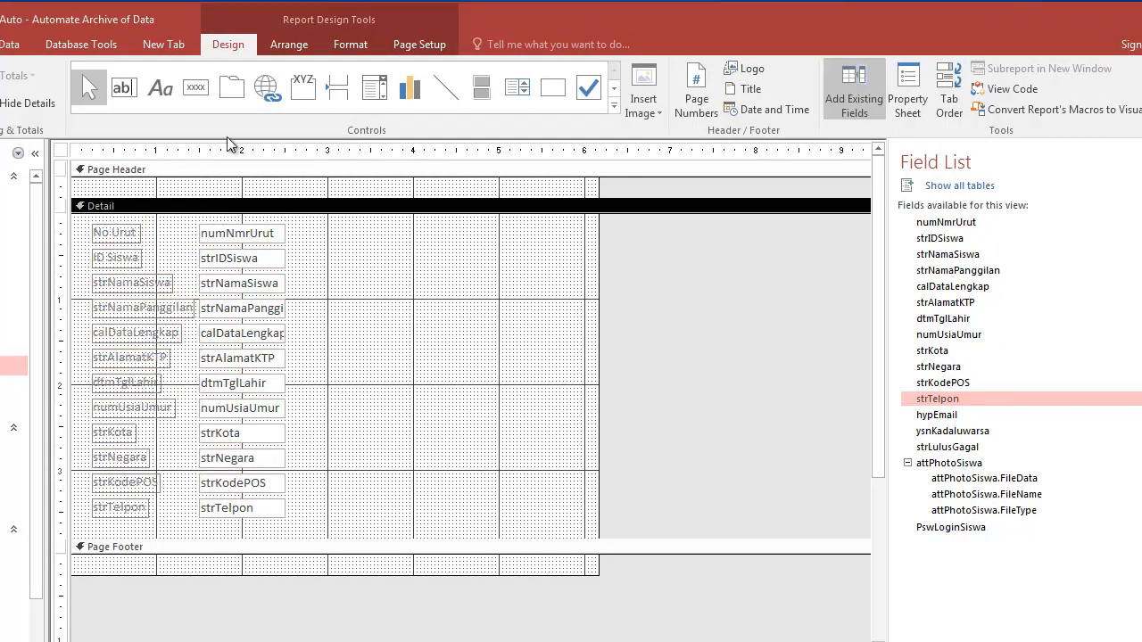
Add the label "Laporan Siswa Auto" to the Page Header and make that section slightly taller.
left_click(157, 91)
key("Escape")
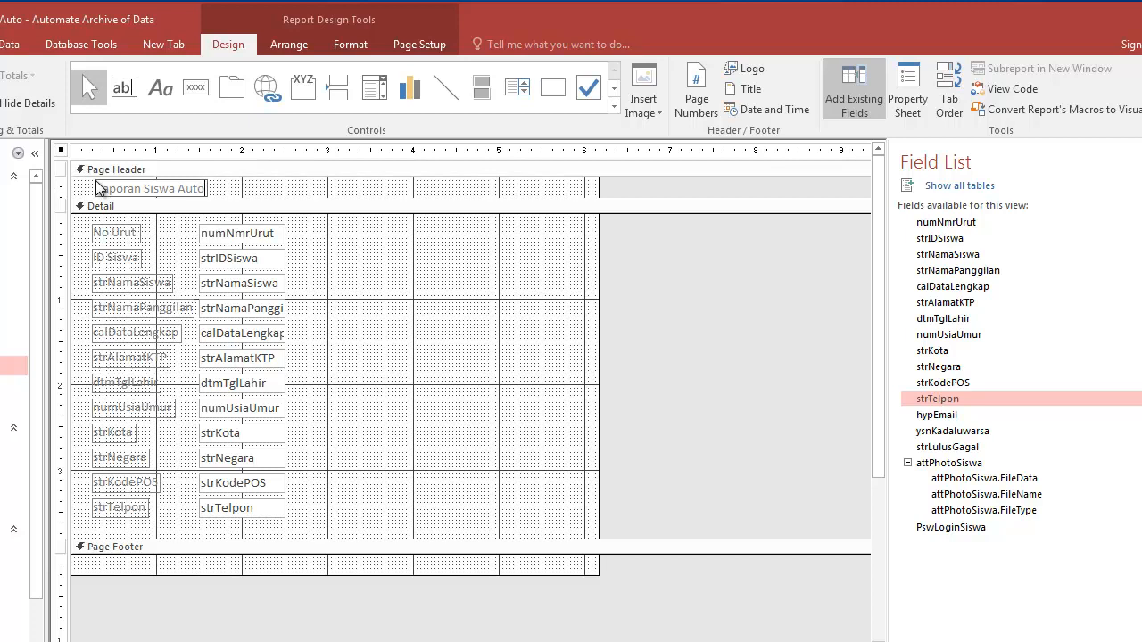
left_click(335, 269)
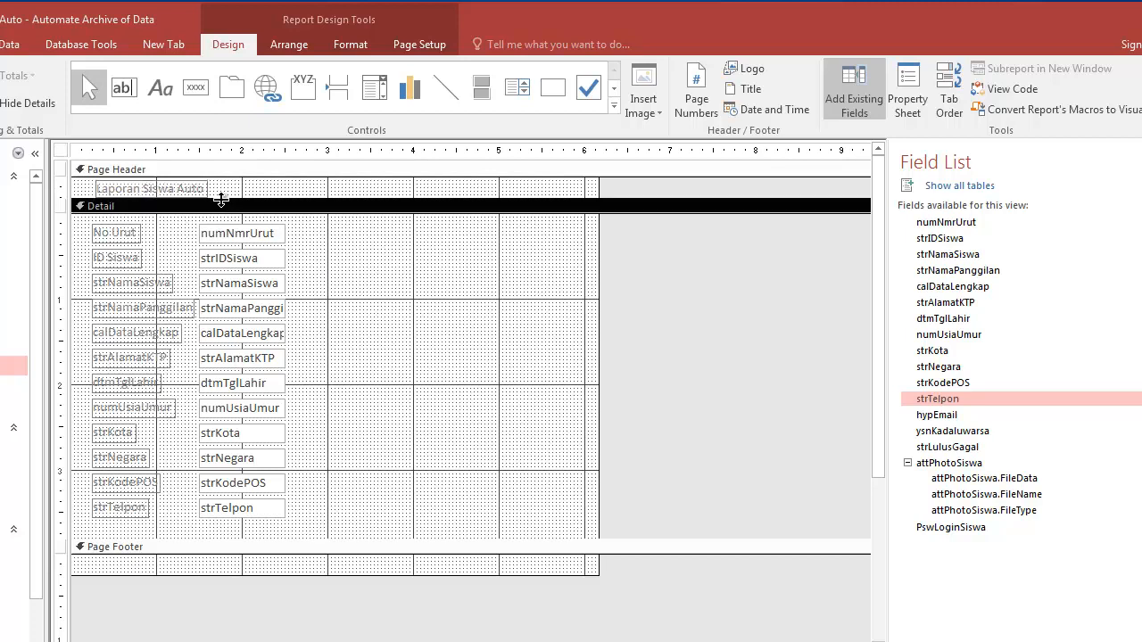
left_click_drag(221, 198, 221, 209)
Fill the Page Header section with a light blue colour.
left_click(304, 49)
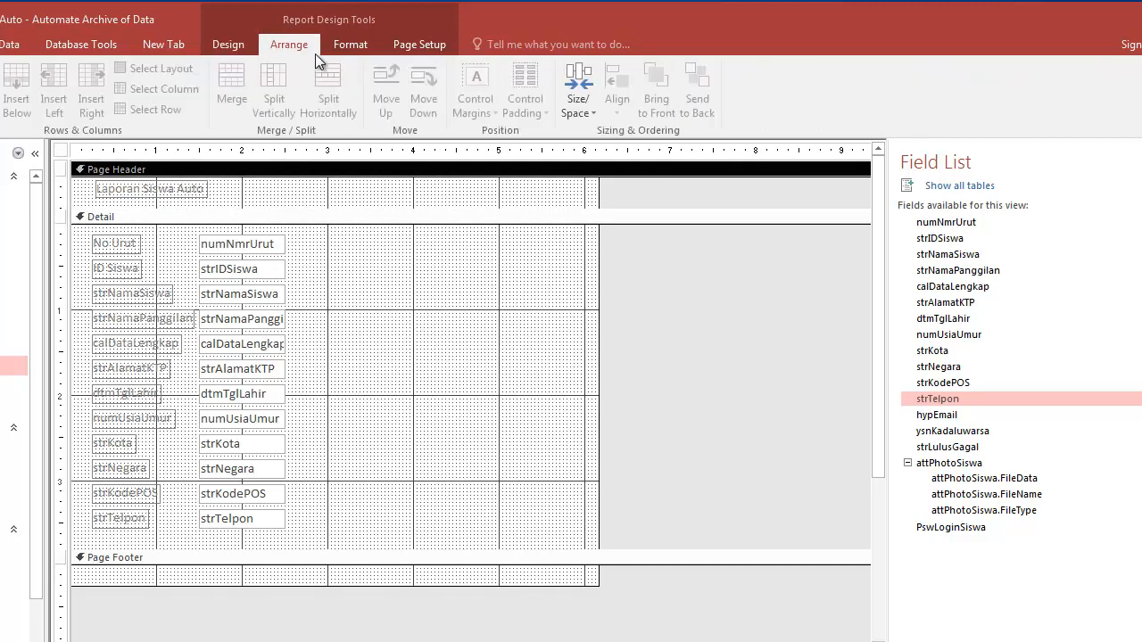
left_click(357, 44)
left_click(552, 68)
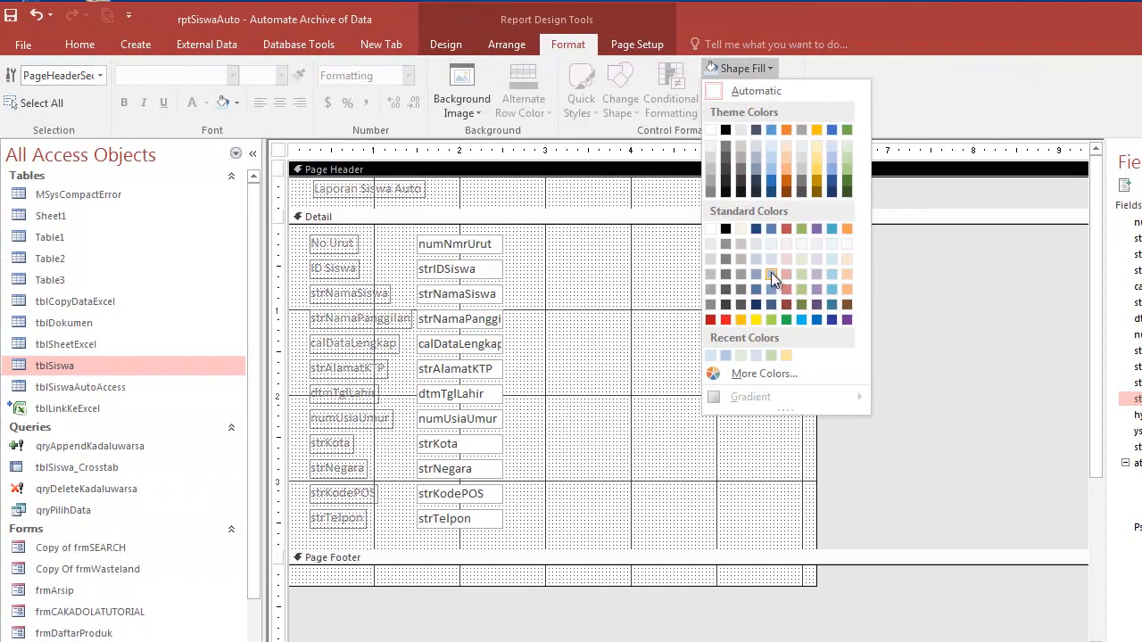
left_click(637, 274)
Format the "Laporan Siswa Auto" label as white, bold, size 16 text and enlarge its box to fit.
left_click(259, 190)
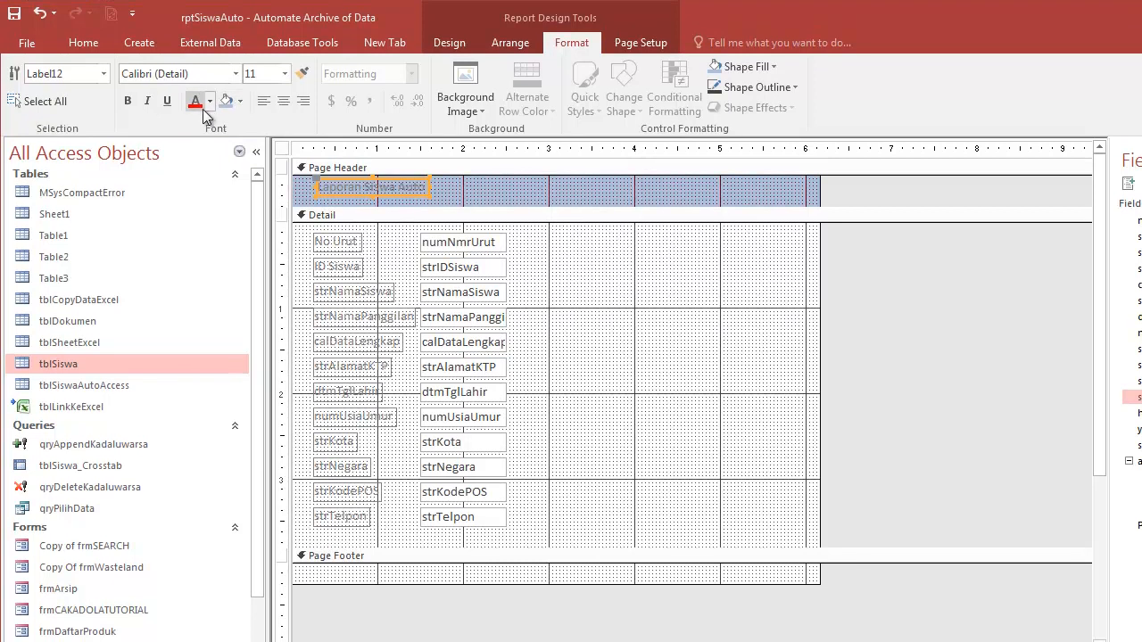
left_click(209, 104)
left_click(203, 161)
left_click(130, 100)
left_click(285, 74)
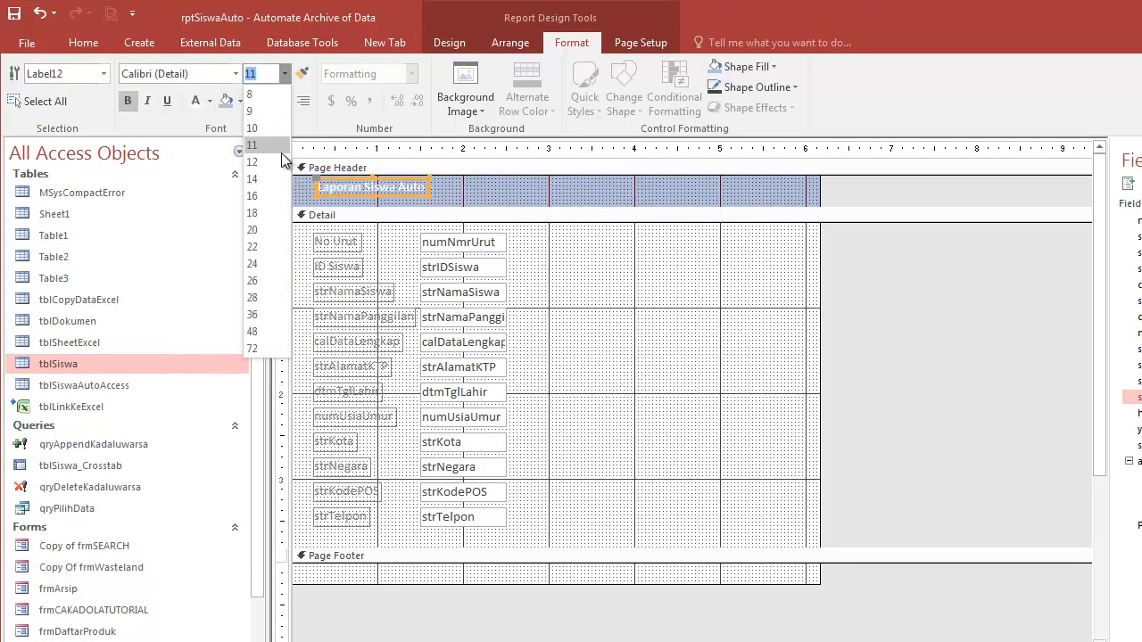
left_click(268, 196)
left_click(425, 190)
type("Auto")
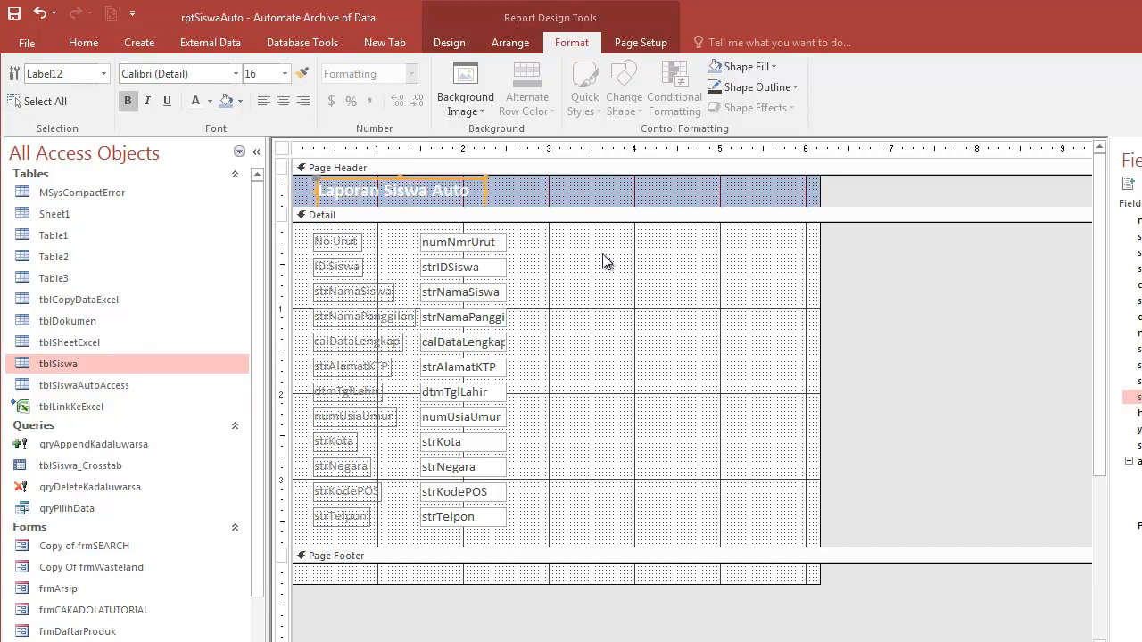
left_click(518, 303)
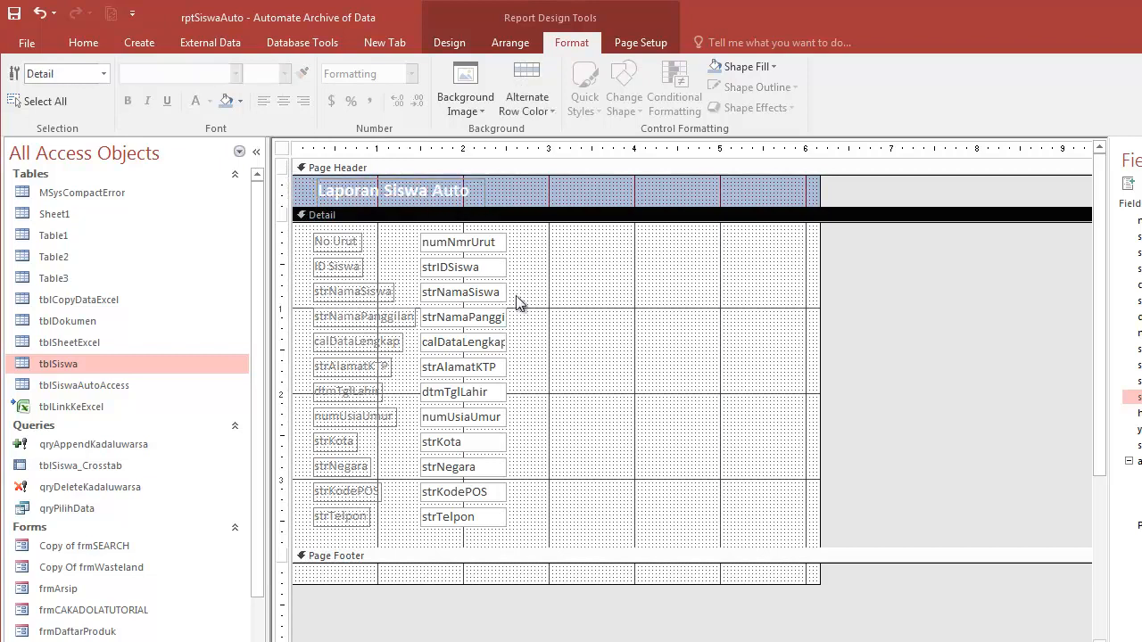
Preview the report in Report View and look through several student records.
left_click(83, 42)
left_click(24, 78)
scroll(553, 312, "down", 5)
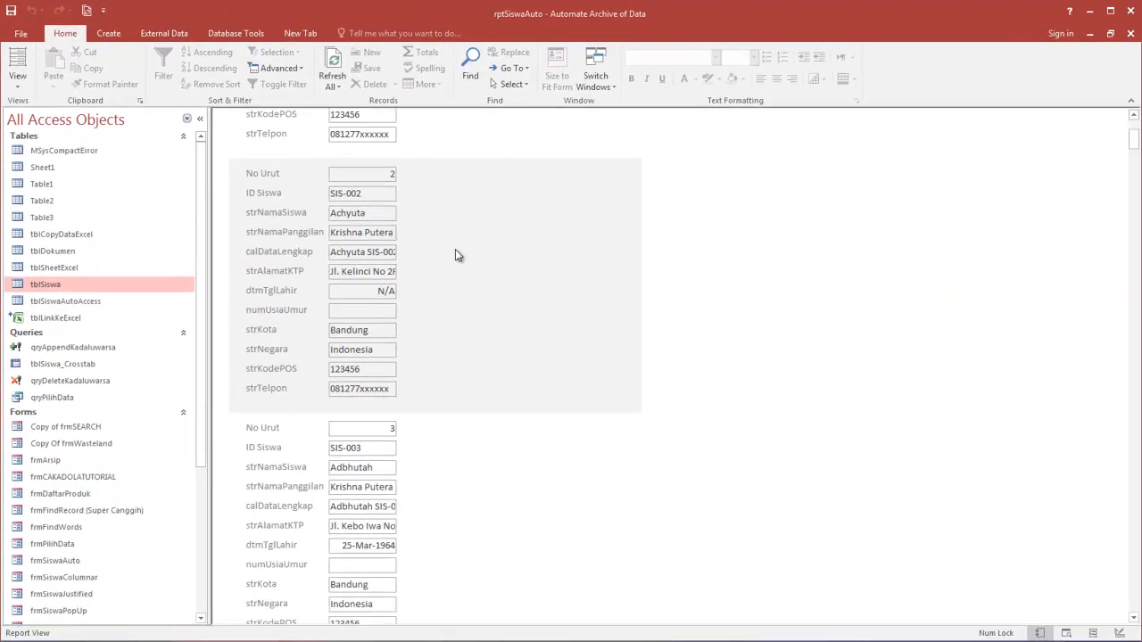
scroll(464, 272, "down", 10)
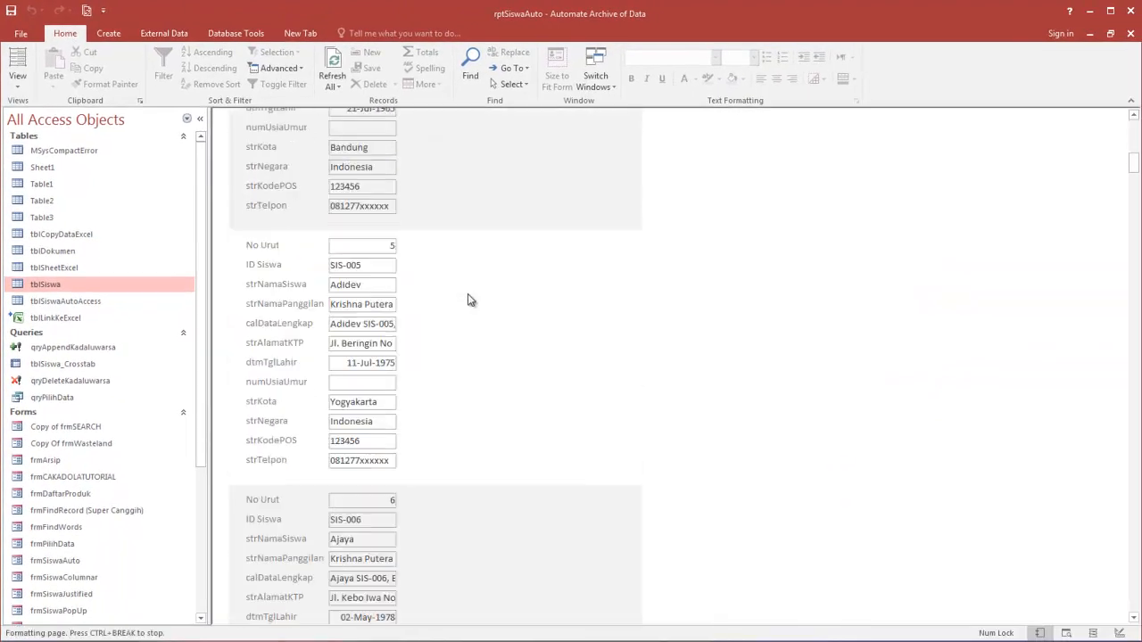
left_click(17, 79)
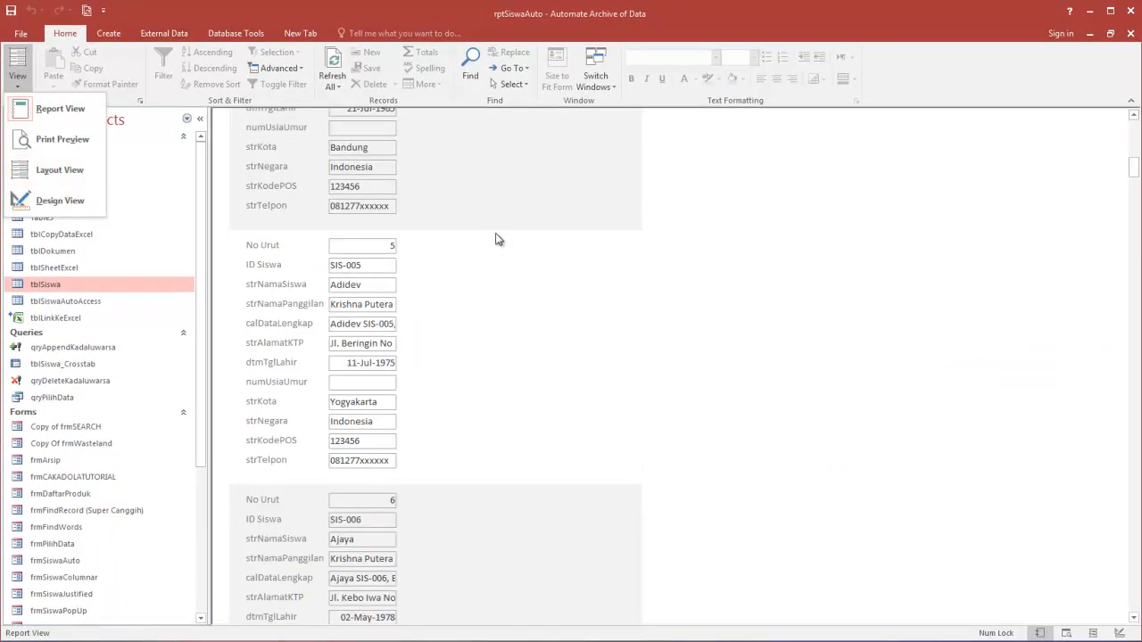
left_click(781, 226)
scroll(687, 219, "up", 8)
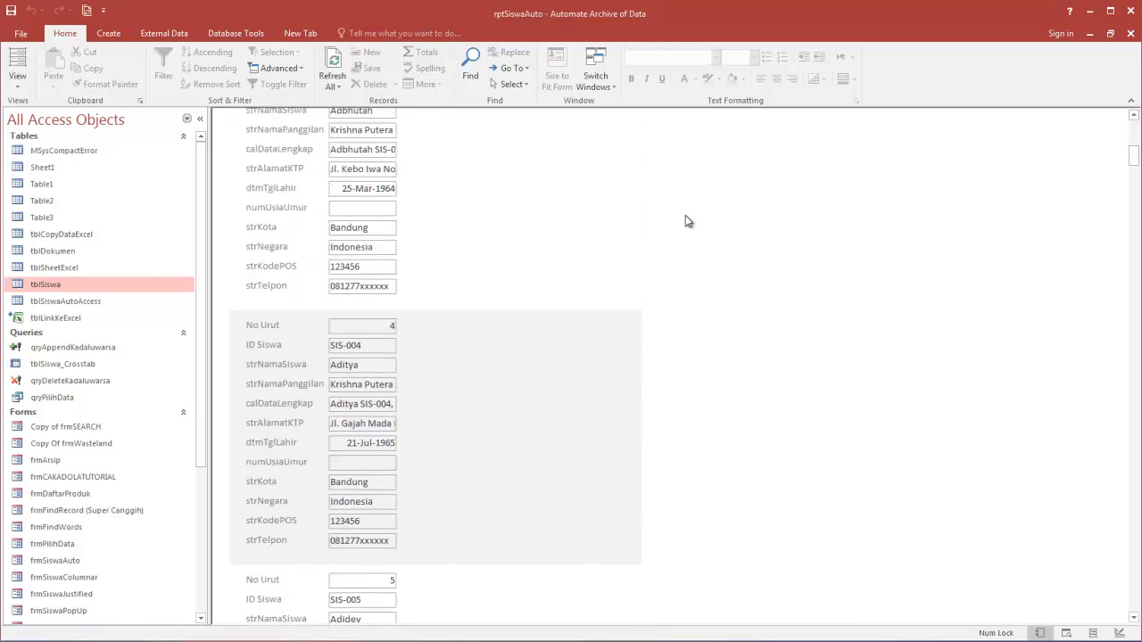
scroll(374, 179, "up", 3)
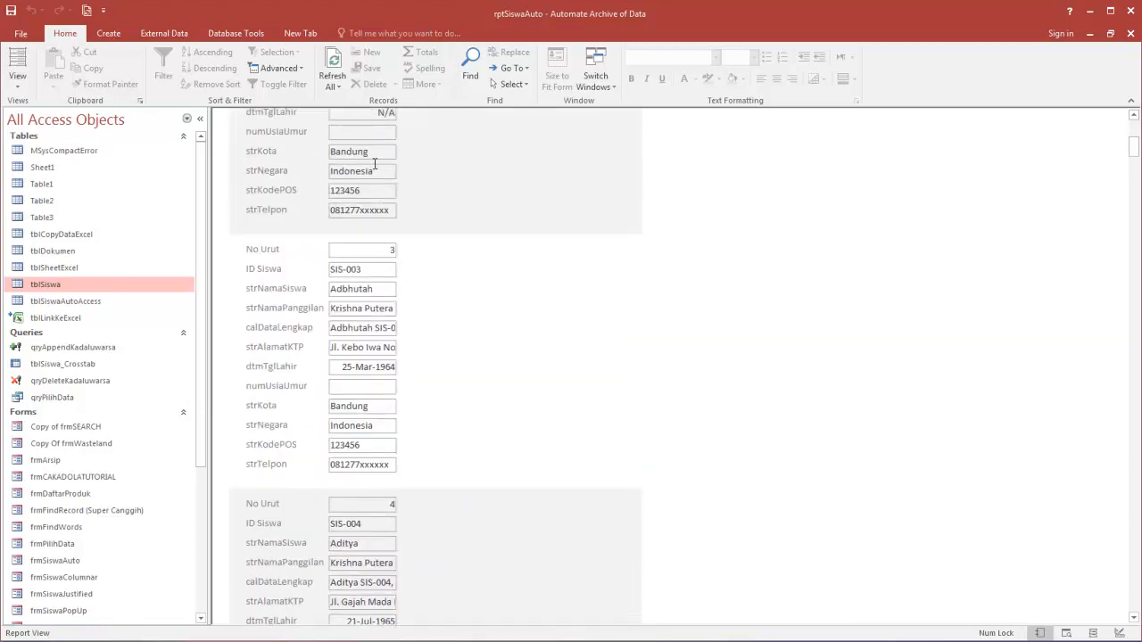
left_click(17, 63)
left_click(392, 128)
scroll(397, 151, "up", 7)
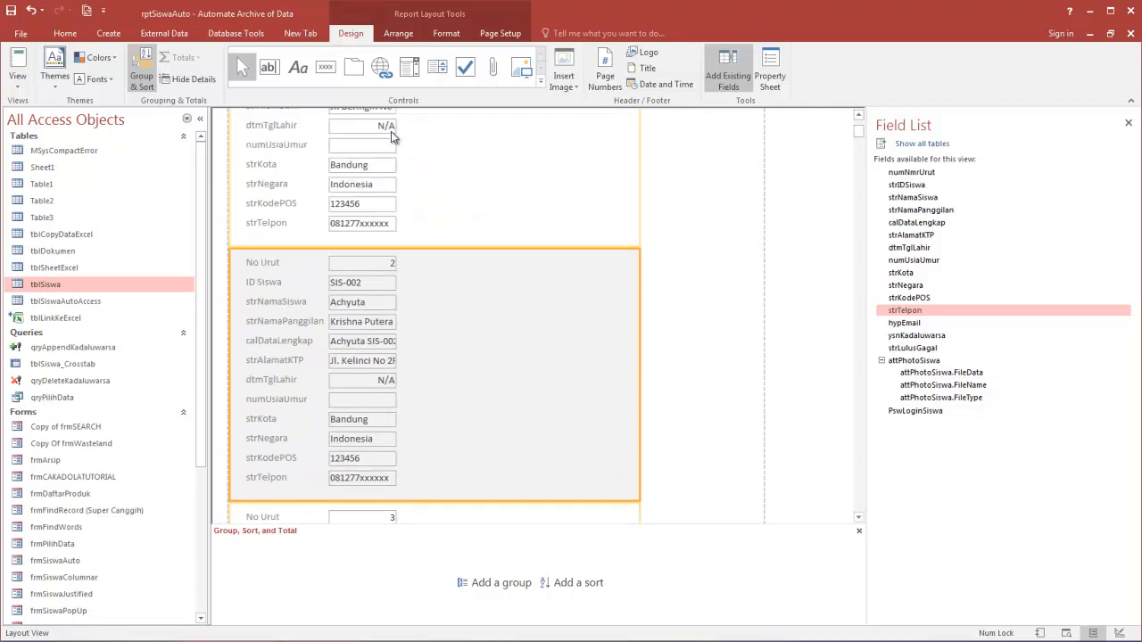
right_click(657, 180)
left_click(704, 202)
left_click(369, 263)
left_click(369, 284, "shift")
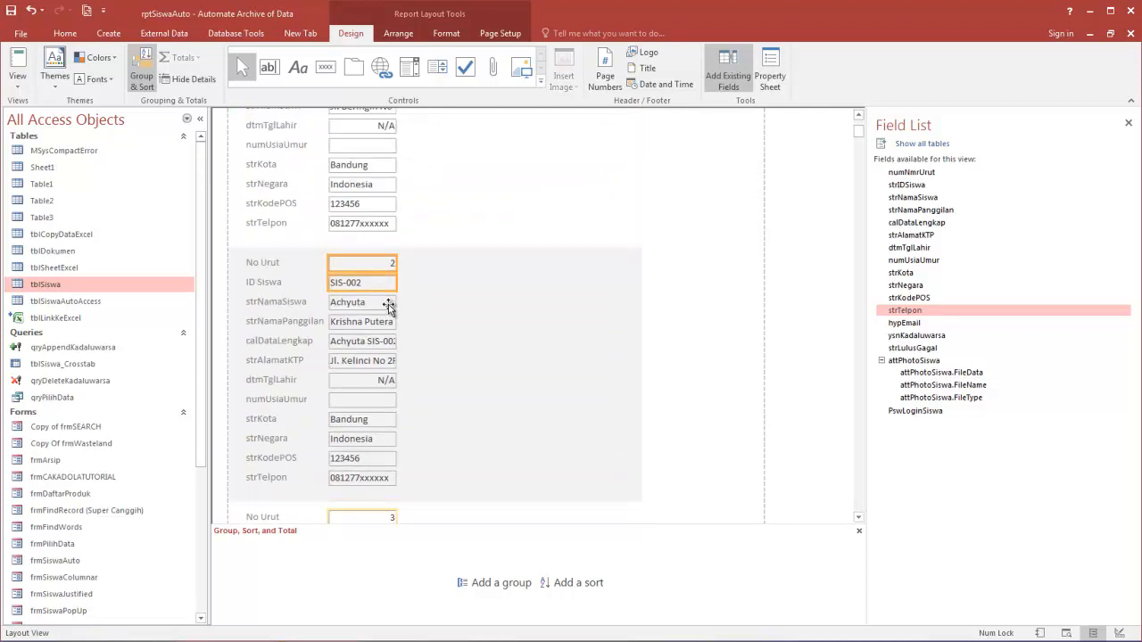
Return to Design View and widen all twelve Detail text boxes so they end at about 5.1 inches on the ruler.
right_click(424, 150)
left_click(451, 190)
left_click_drag(419, 186, 392, 419)
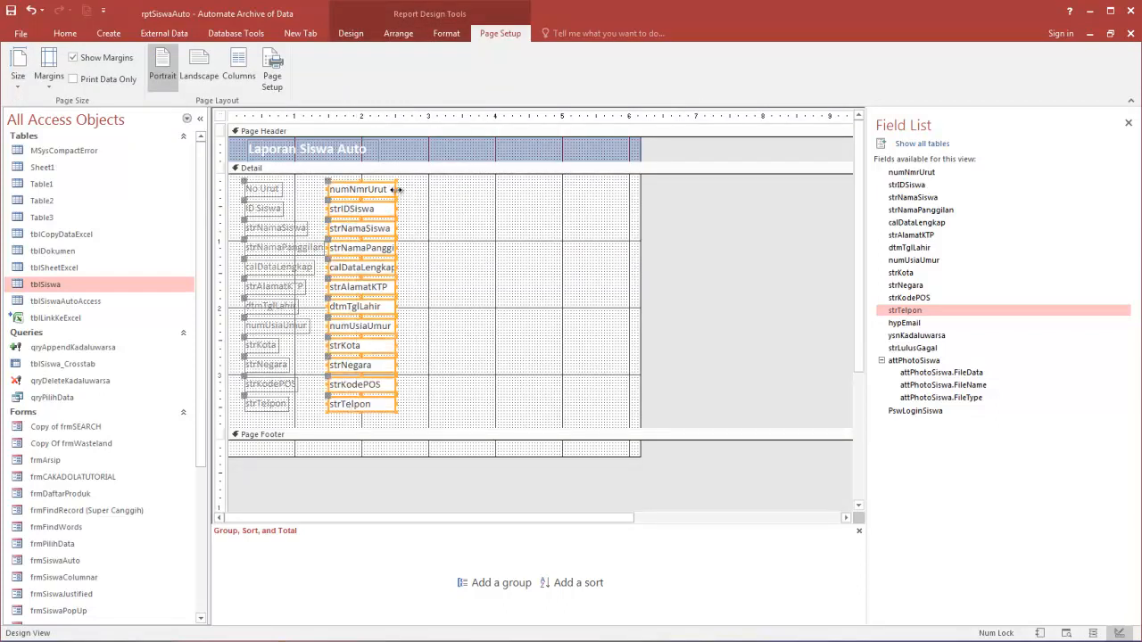
left_click_drag(397, 189, 571, 203)
left_click(464, 169)
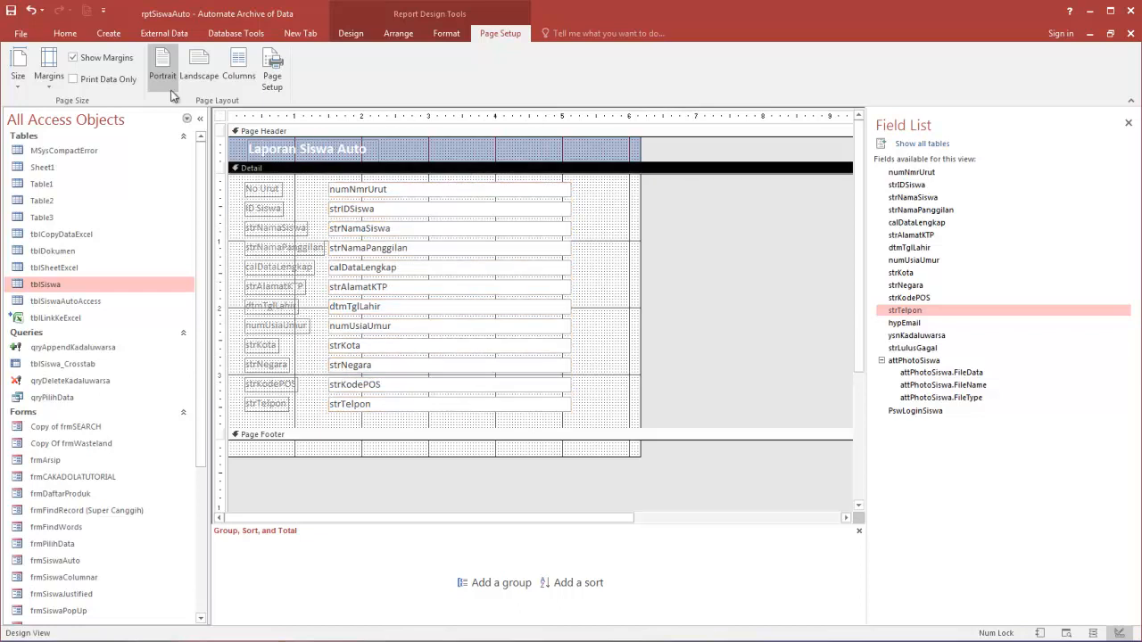
Check the widened text boxes in Report View and return to the report's design.
left_click(65, 33)
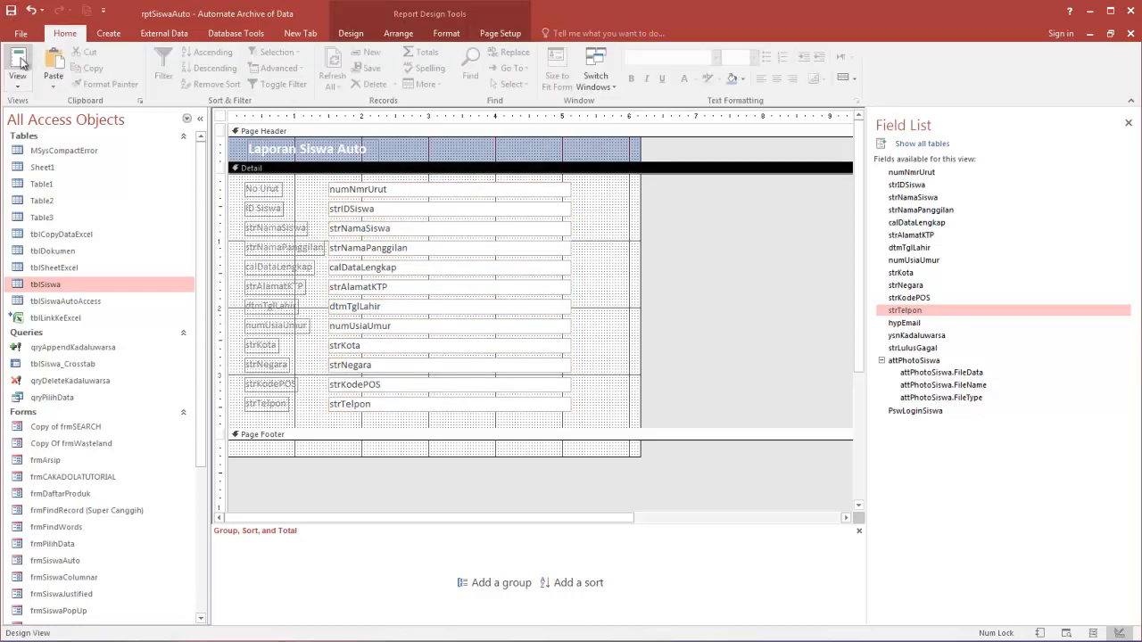
left_click(18, 64)
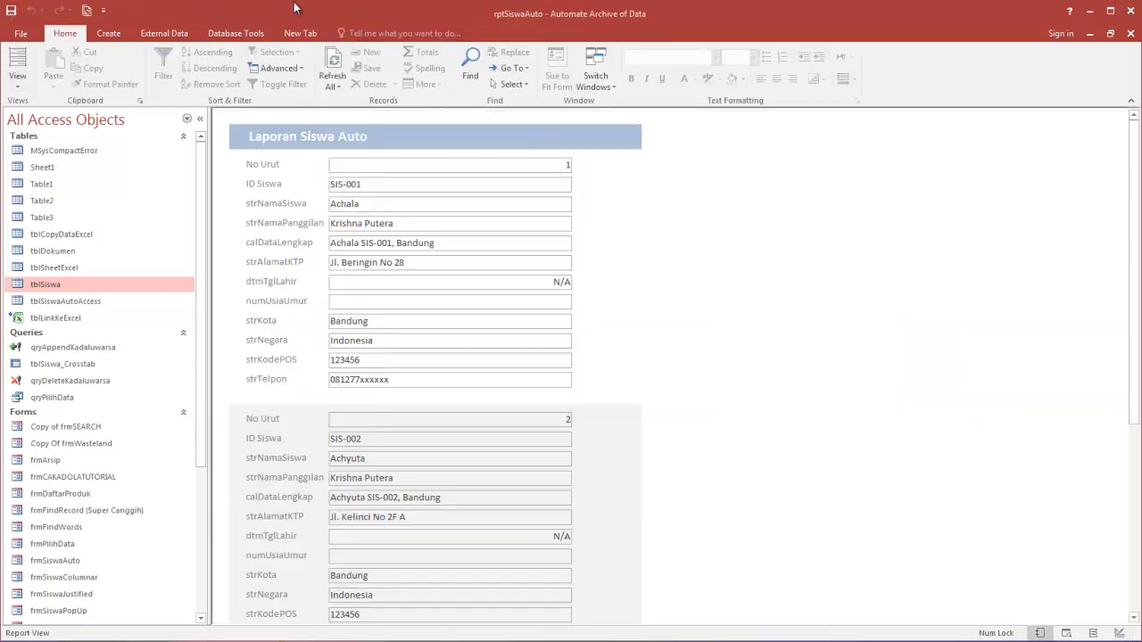
right_click(621, 211)
left_click(665, 253)
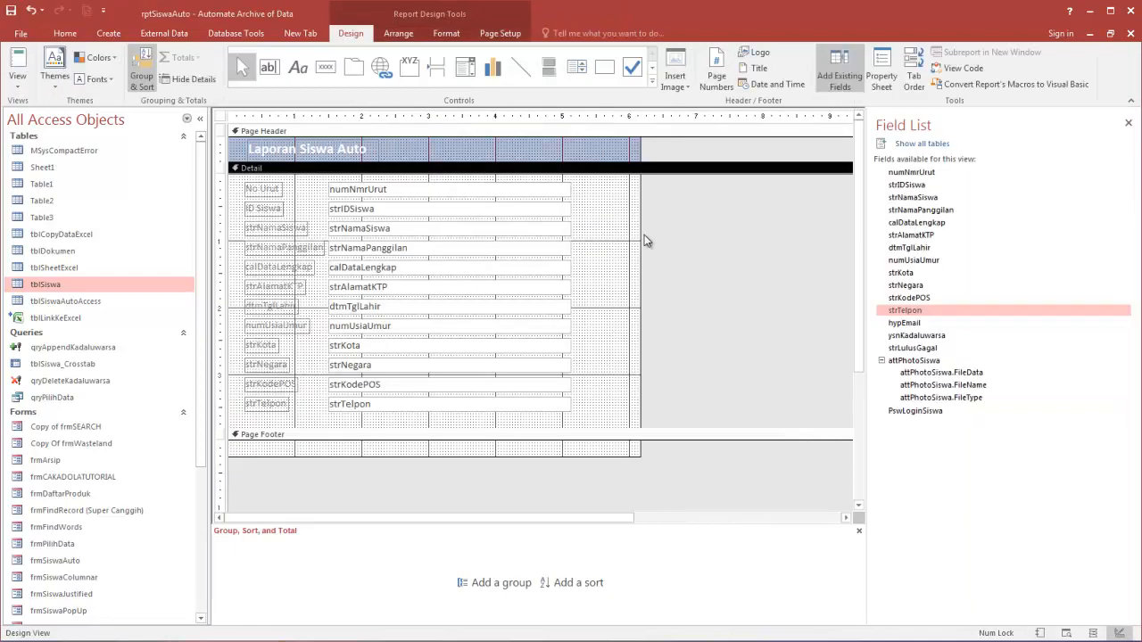
Widen the twelve Detail text boxes further, almost to the report's edge at about 6.1 inches on the ruler.
left_click_drag(598, 200, 522, 411)
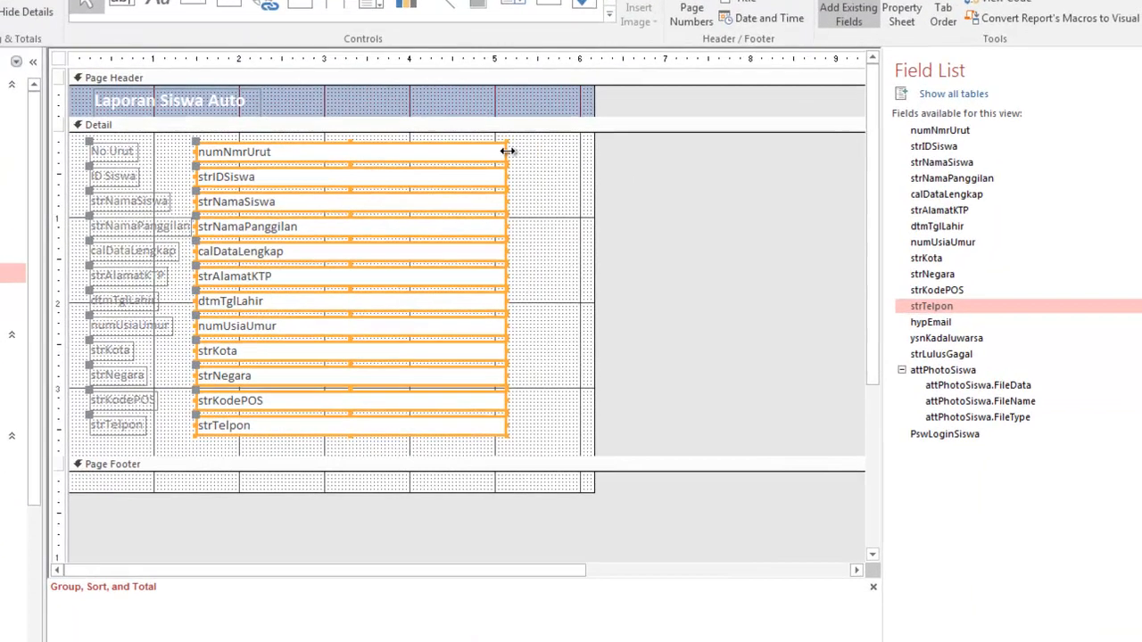
left_click_drag(547, 181, 622, 182)
left_click(723, 198)
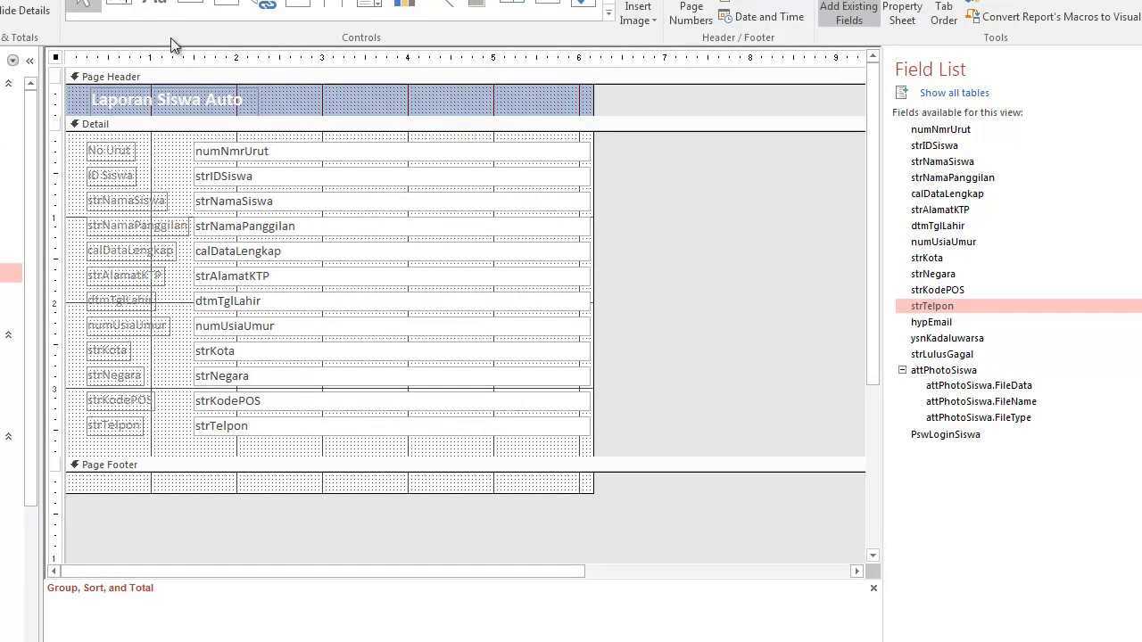
Open the report's properties and review its Format, Data, Event, Other and complete property lists.
double_click(56, 58)
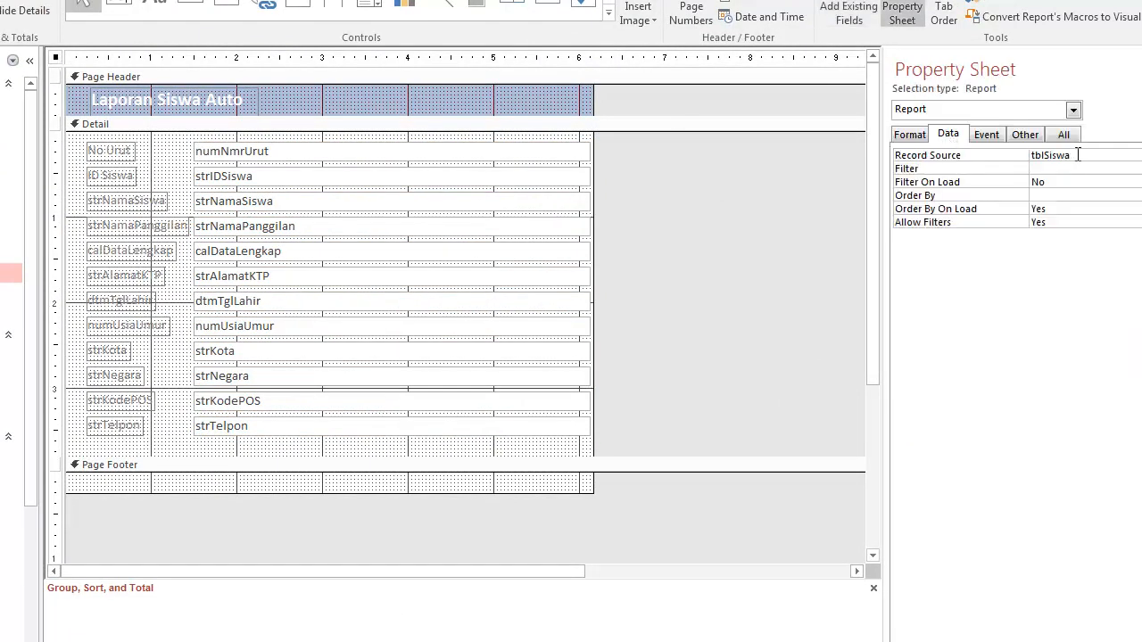
left_click(908, 135)
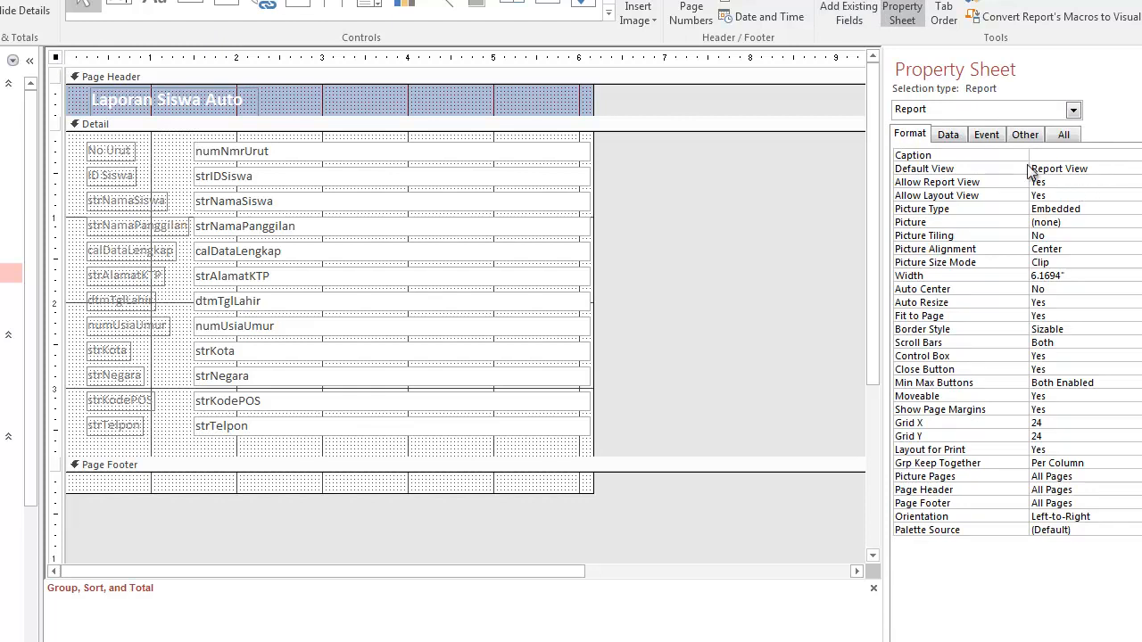
left_click(948, 135)
left_click(987, 135)
left_click(1025, 134)
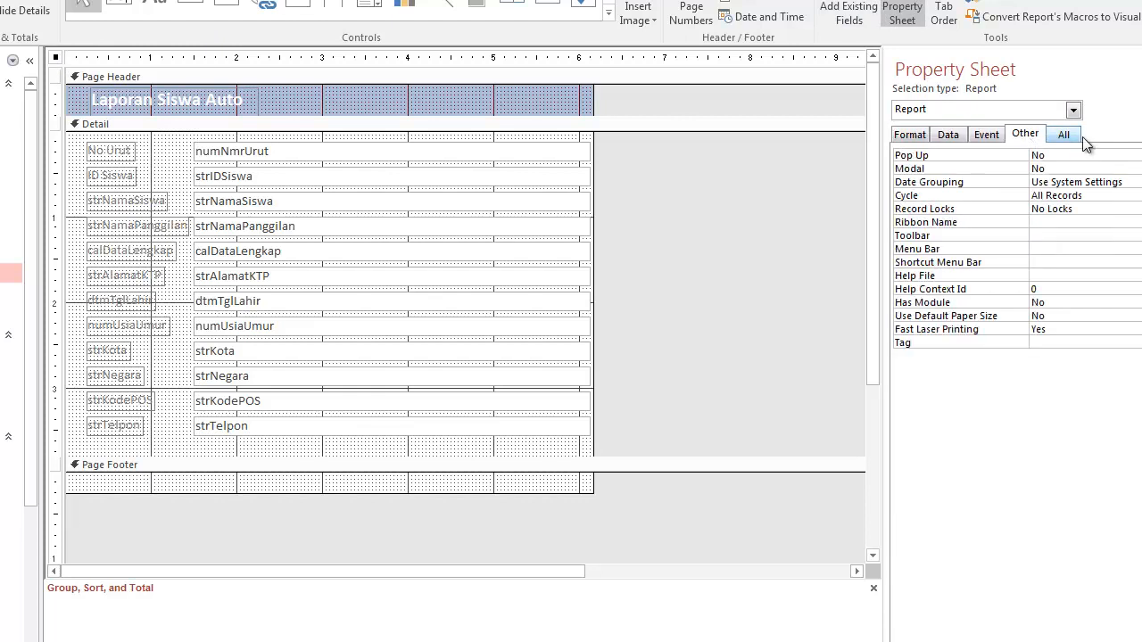
left_click(1065, 136)
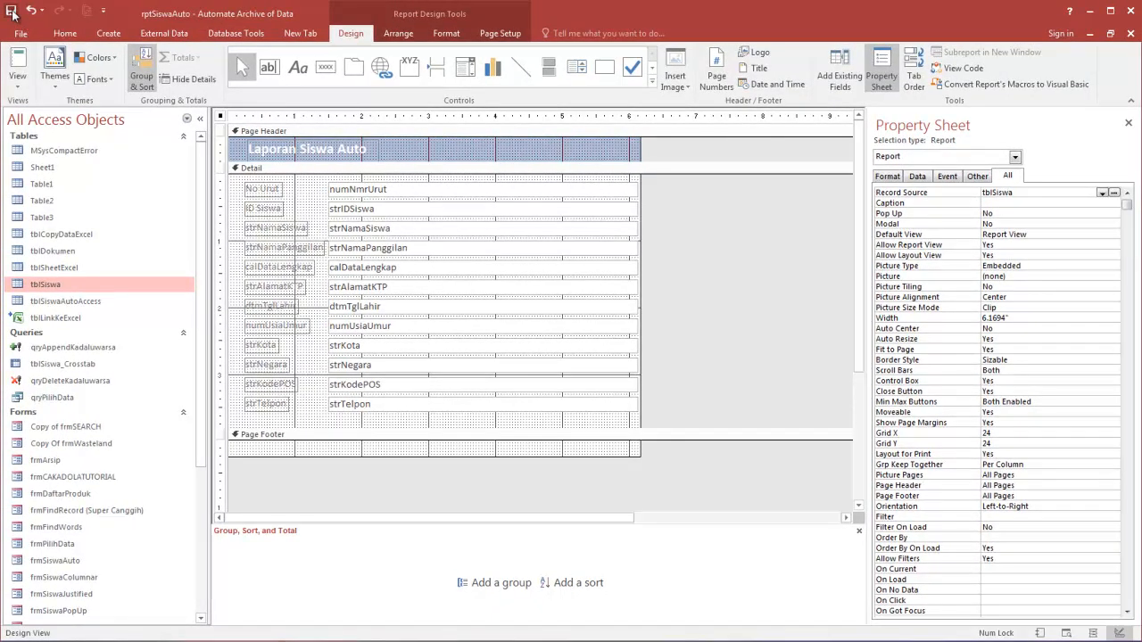
Check the report in Report View and return to Design View.
left_click(65, 33)
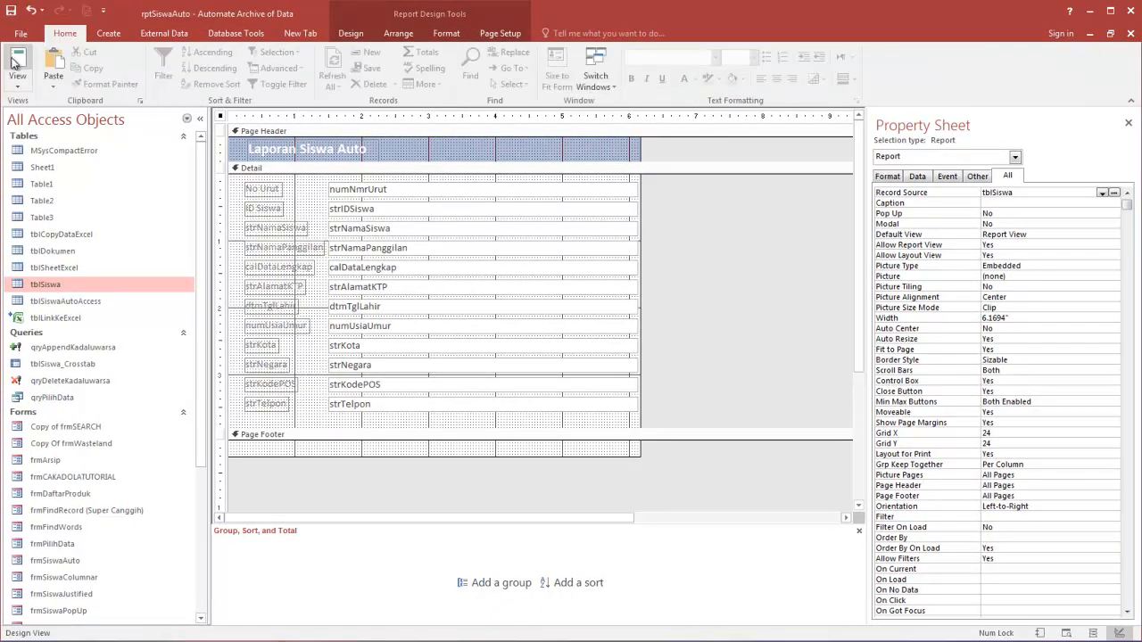
left_click(17, 63)
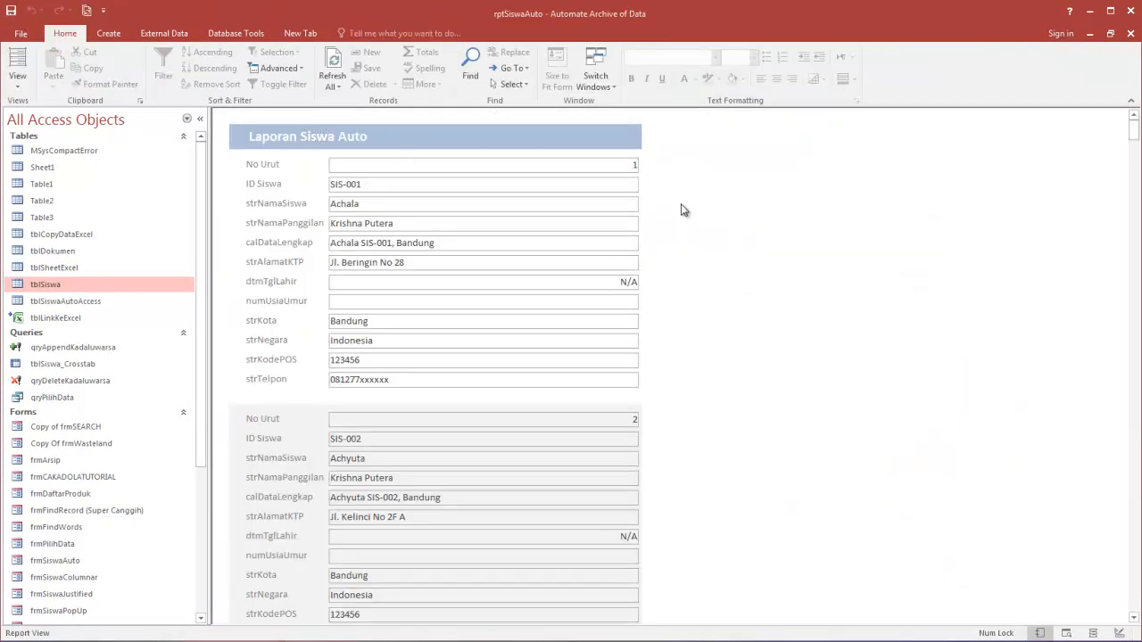
right_click(718, 206)
left_click(741, 247)
Left-align the text of all twelve text boxes in the Detail section.
left_click_drag(575, 261, 443, 413)
left_click(65, 33)
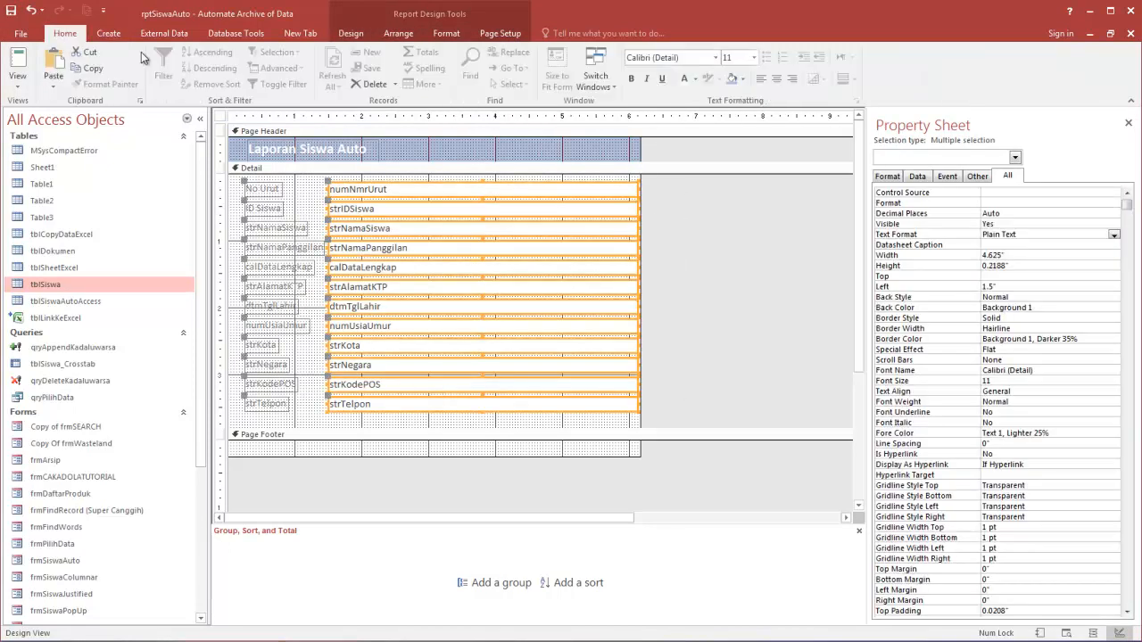
left_click(761, 78)
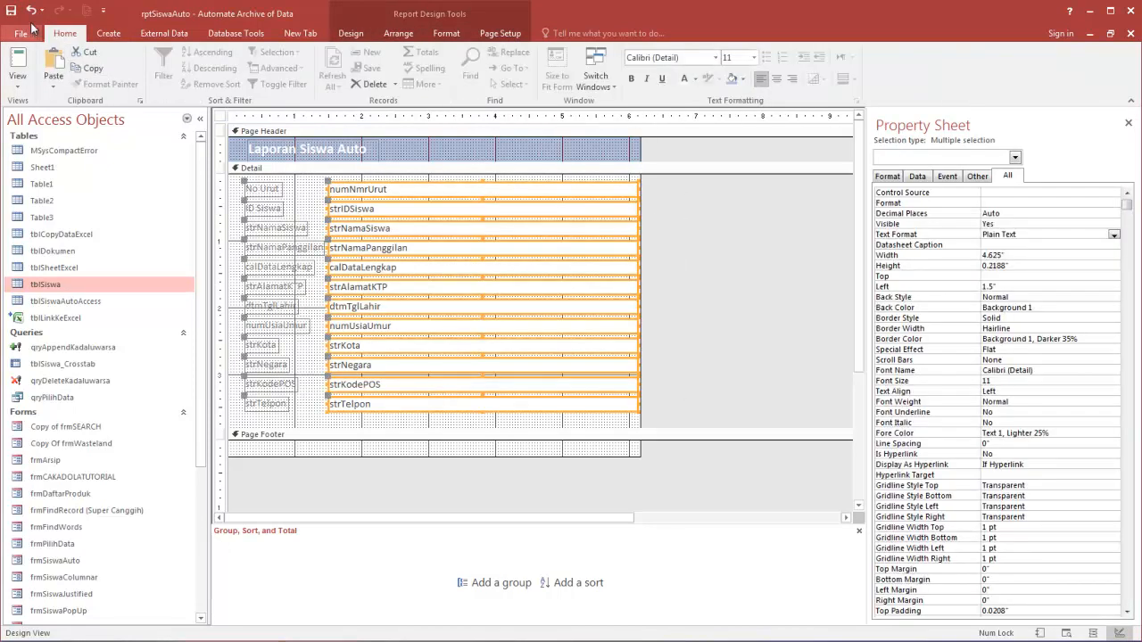
Check the aligned field values in Report View and Print Preview, then return to Design View.
left_click(17, 60)
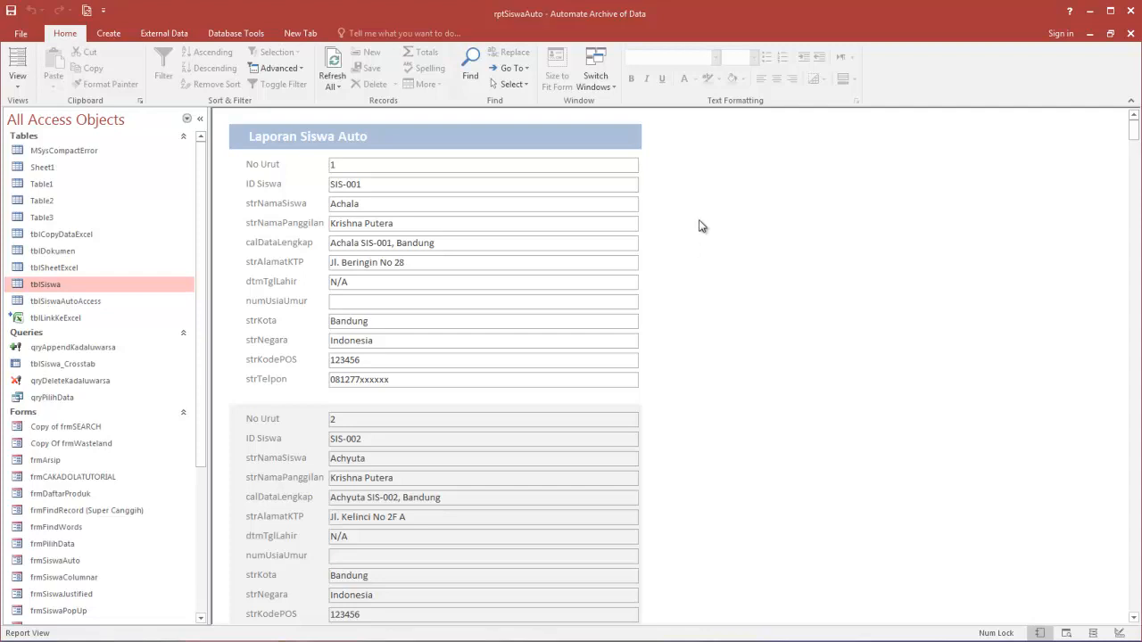
right_click(700, 226)
left_click(723, 279)
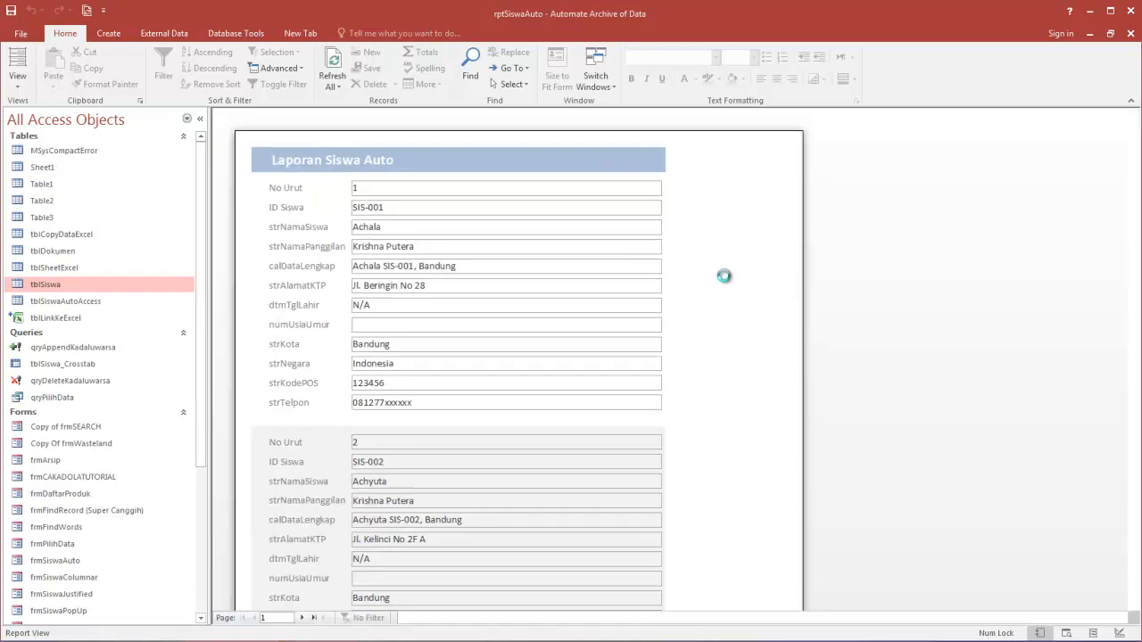
right_click(694, 226)
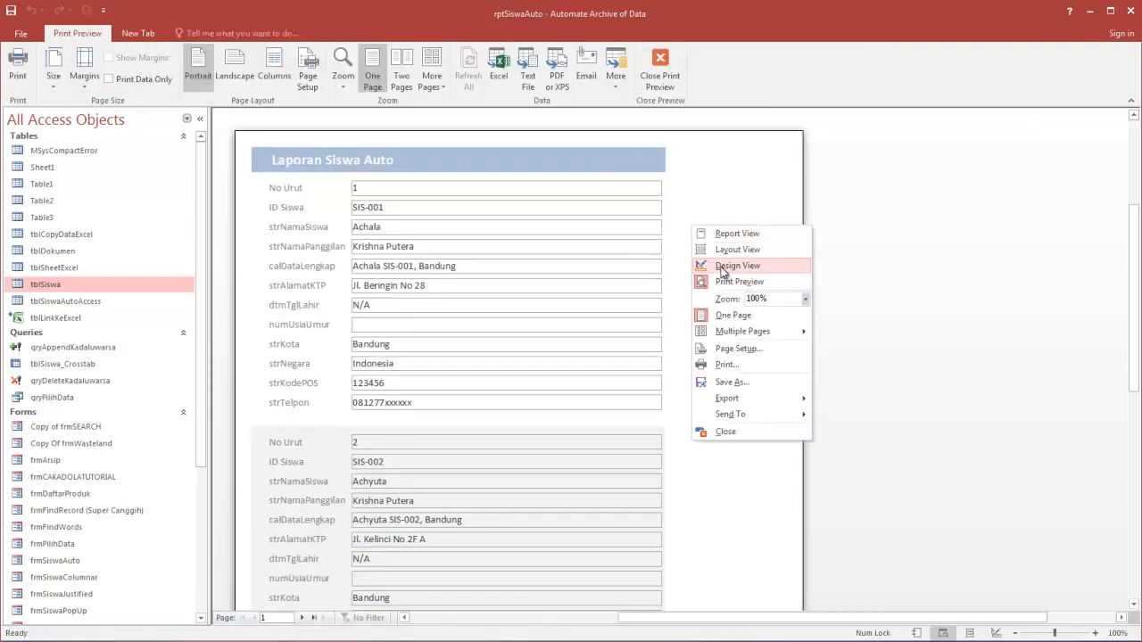
left_click(737, 266)
left_click(744, 366)
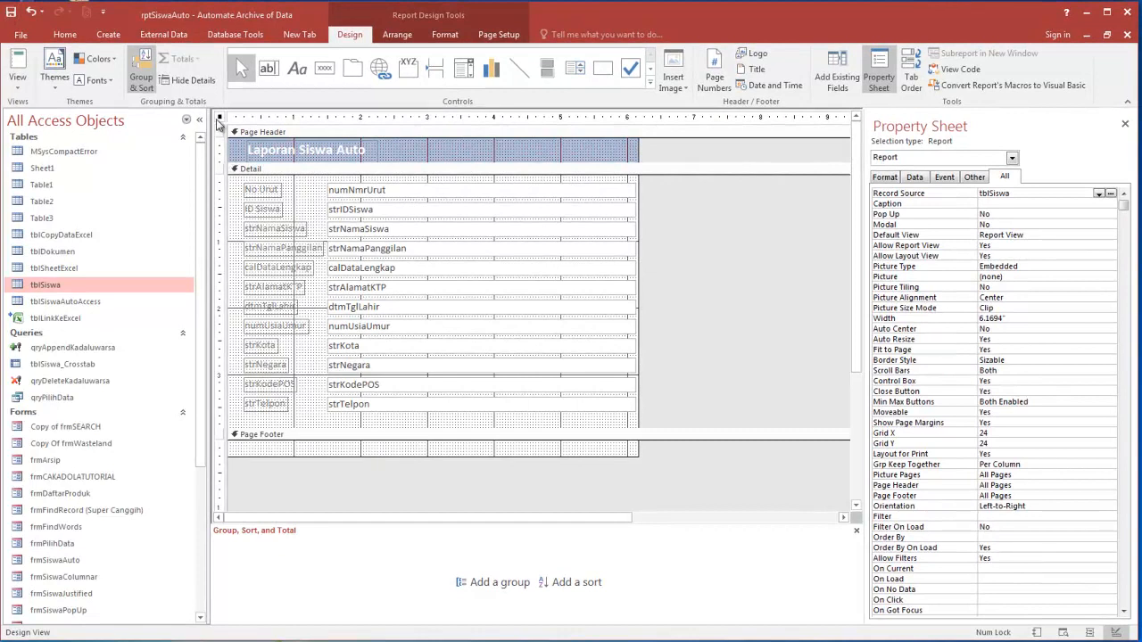
Examine the report's Format properties, including the choices for Grp Keep Together, Picture Pages, Page Header and Page Footer.
left_click(884, 178)
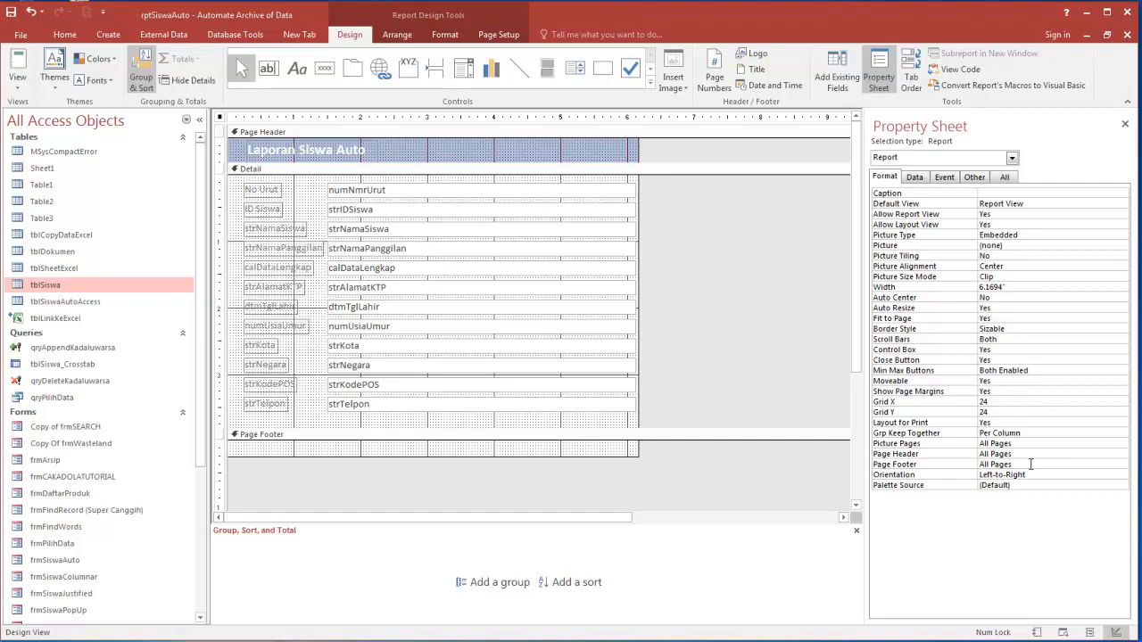
left_click(1032, 435)
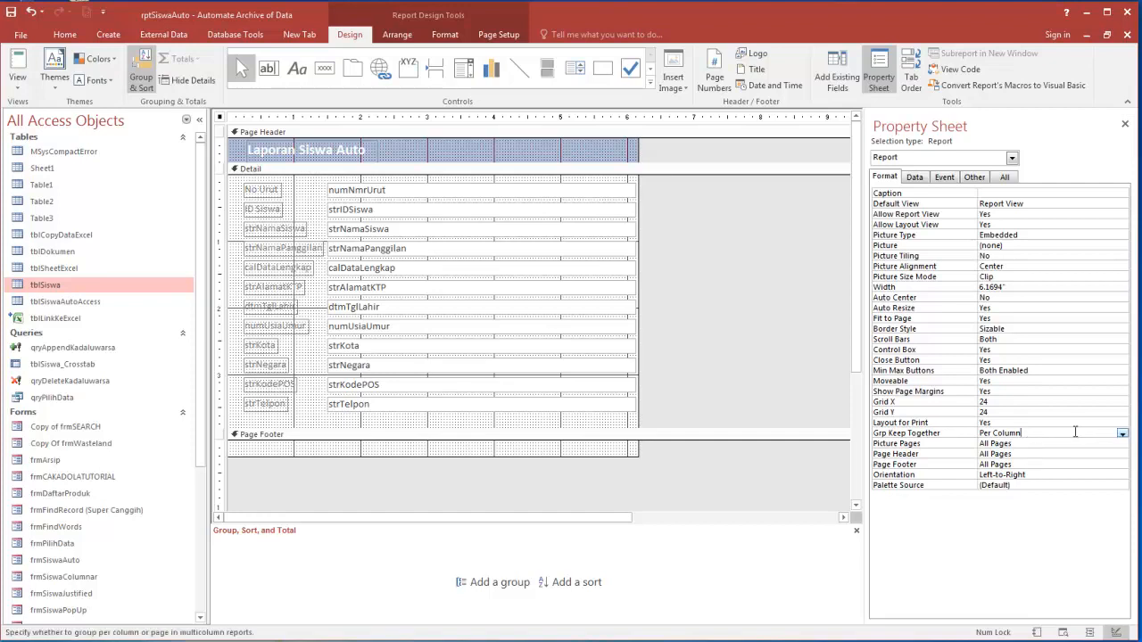
left_click(1122, 434)
left_click(1038, 455)
left_click(1054, 448)
left_click(1122, 444)
left_click(1122, 444)
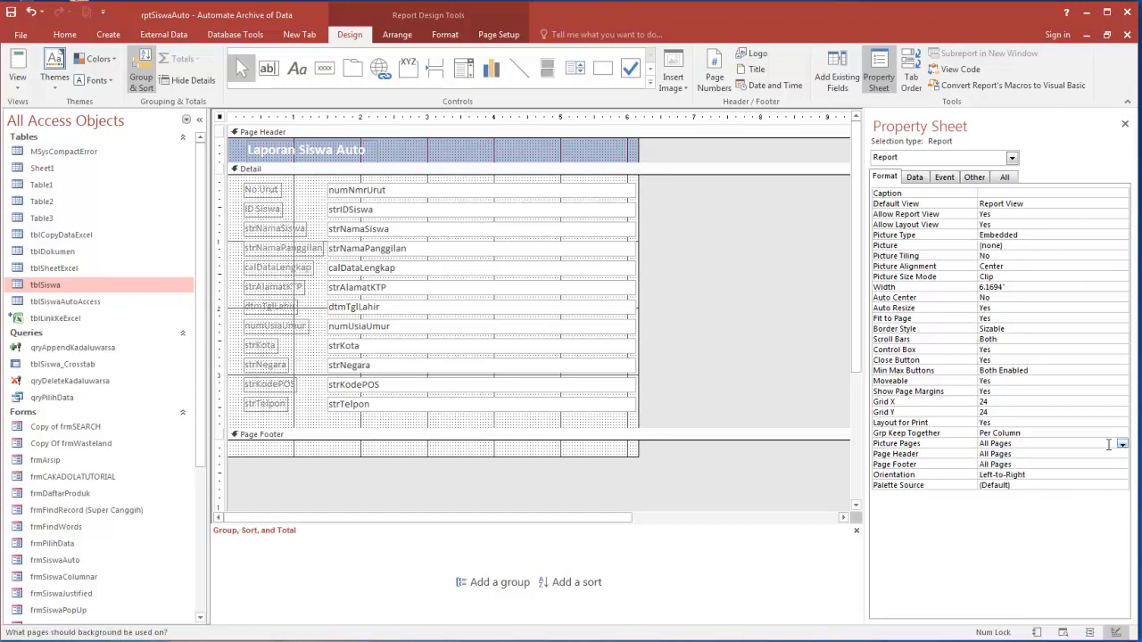
left_click(1105, 454)
left_click(1122, 455)
left_click(1123, 455)
left_click(1108, 462)
left_click(1122, 464)
left_click(1073, 443)
left_click(1020, 329)
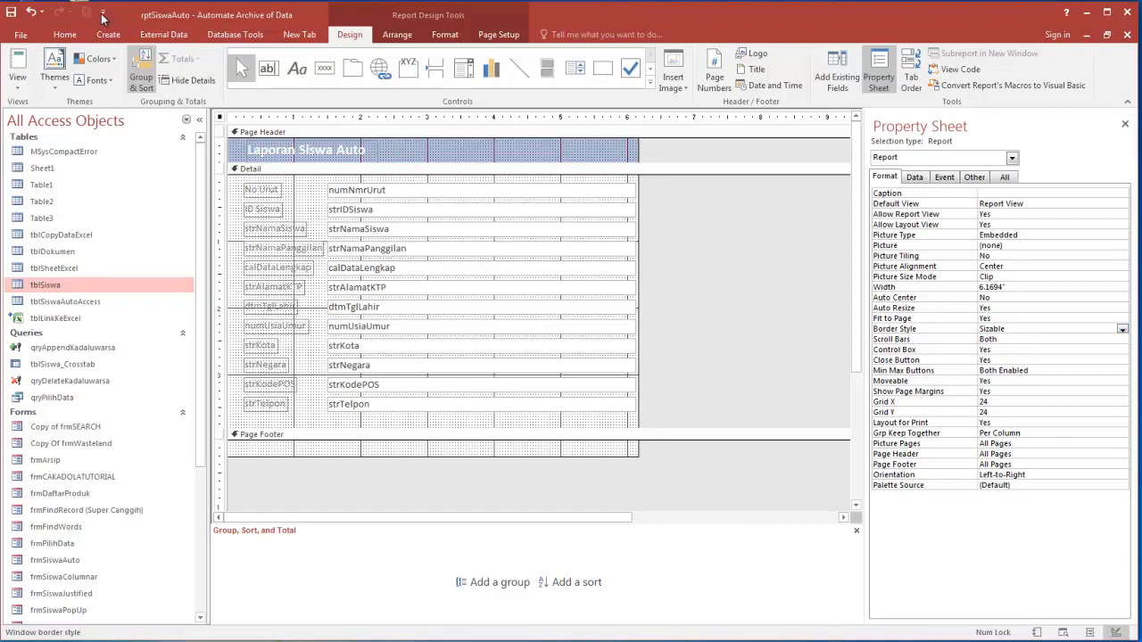
Size all twelve Detail labels to the width of the widest one.
left_click_drag(238, 190, 287, 413)
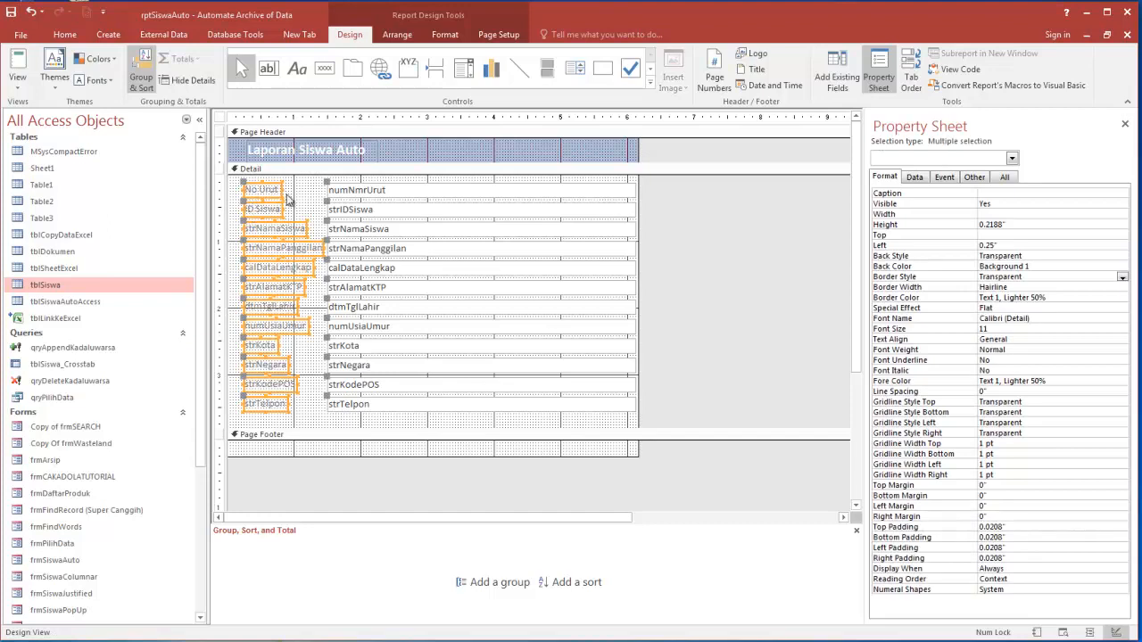
left_click(397, 35)
left_click(625, 72)
left_click(669, 195)
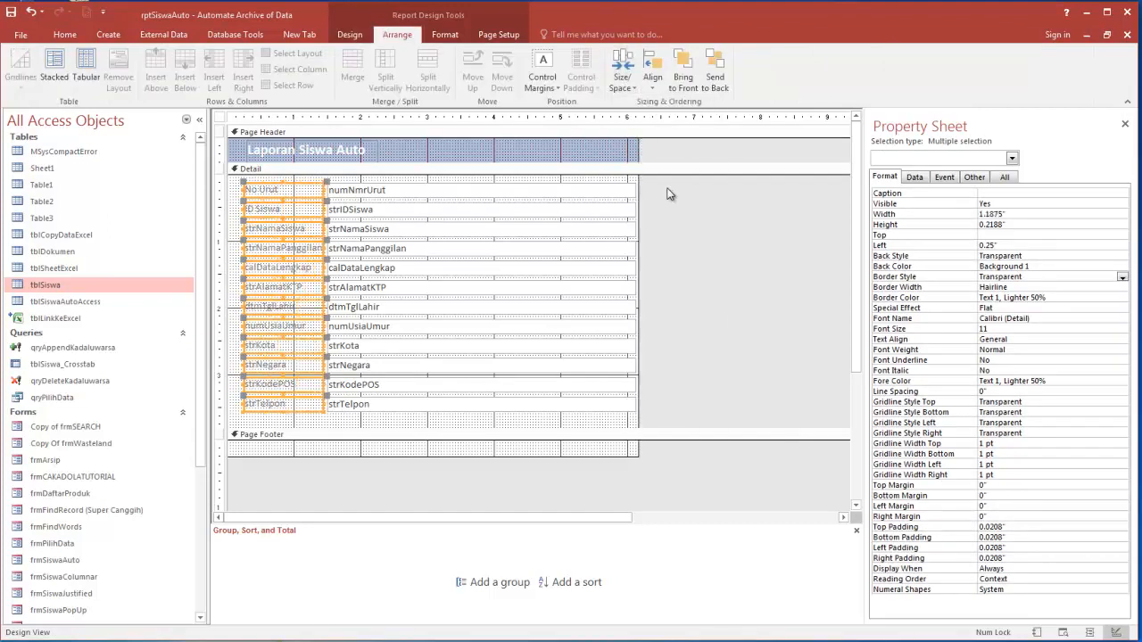
left_click(703, 275)
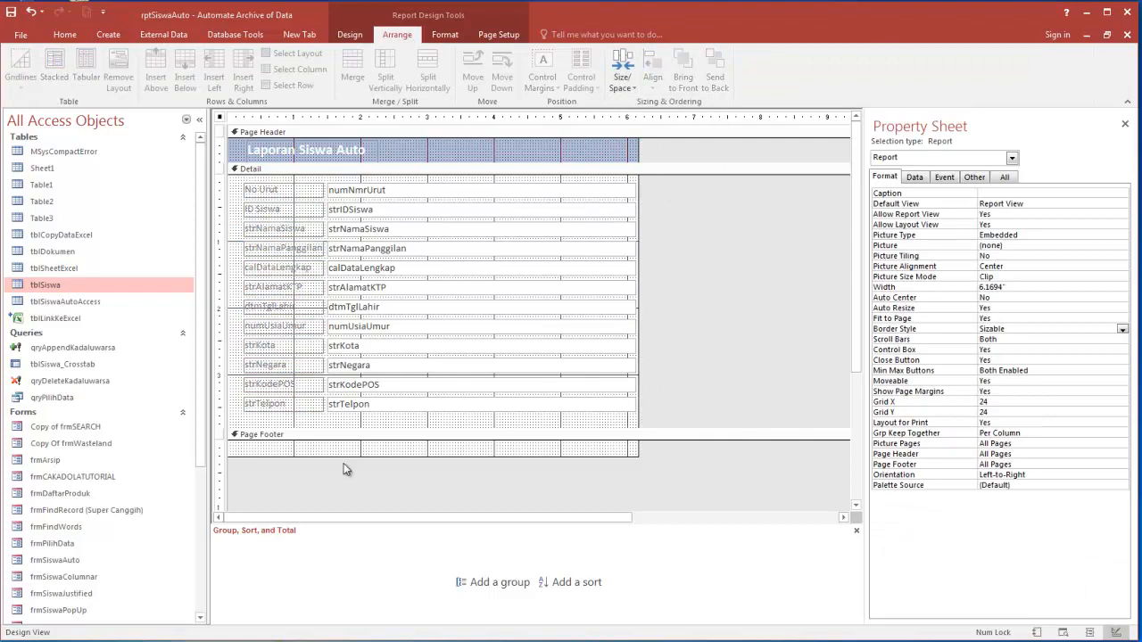
Display the report in Report View to check the resized labels.
left_click(64, 35)
left_click(18, 64)
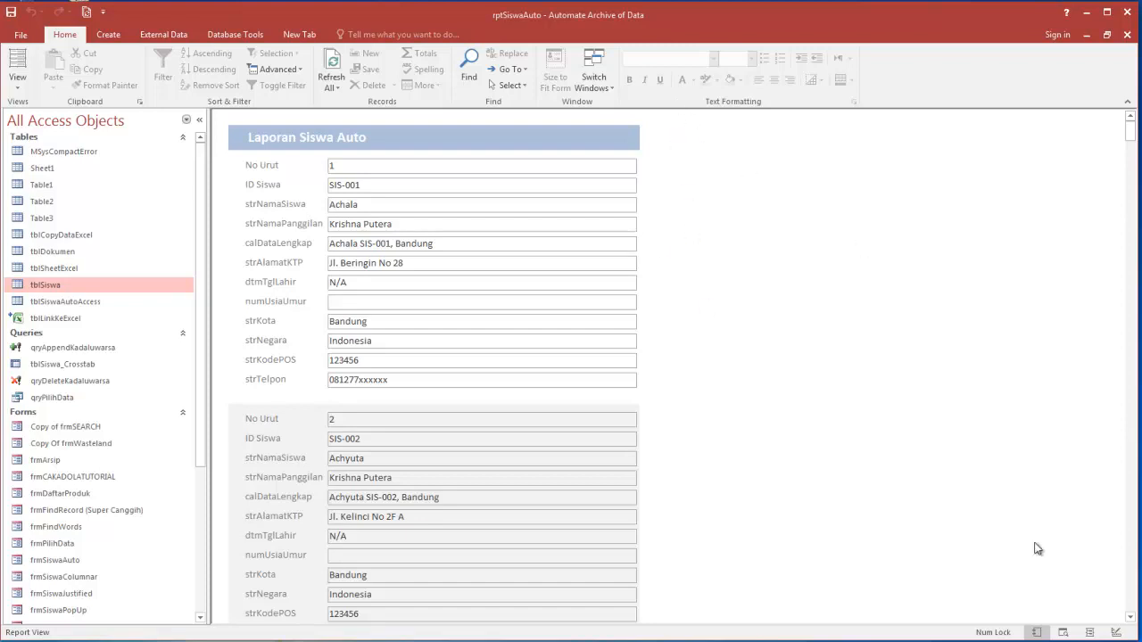
left_click(278, 641)
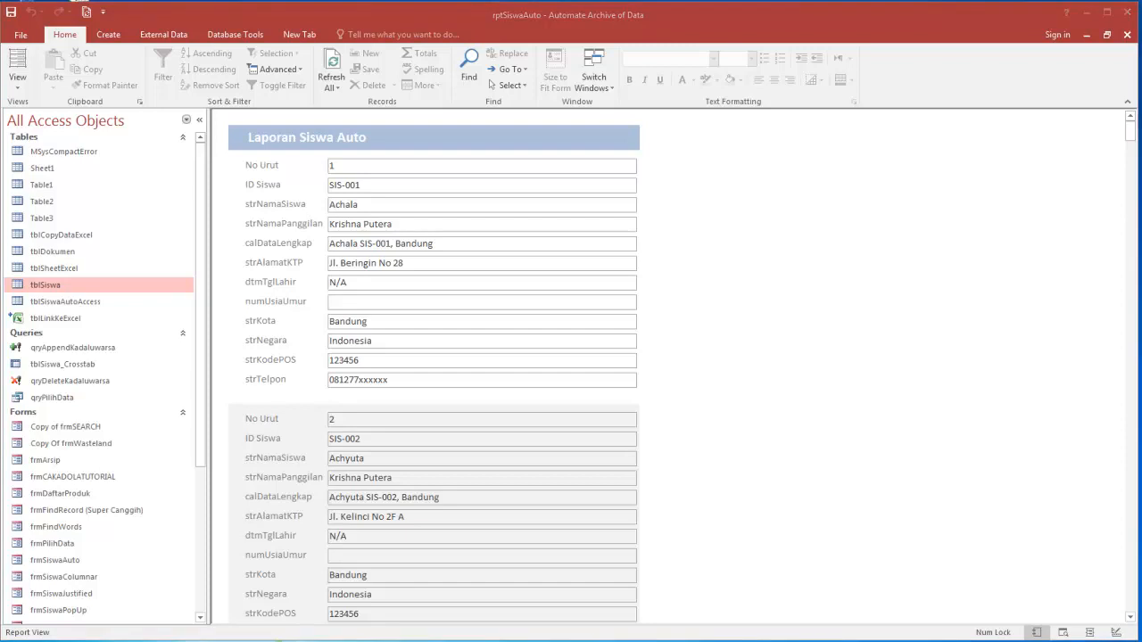